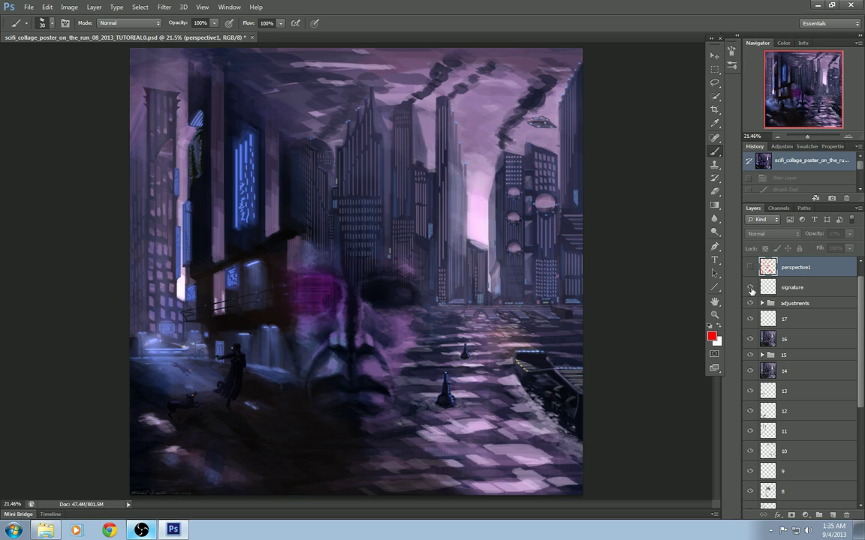
Hide every layer from signature down to base, leaving only the base layer shown.
{"action": "left_click_drag", "start_coordinate": [750, 289], "coordinate": [750, 492]}
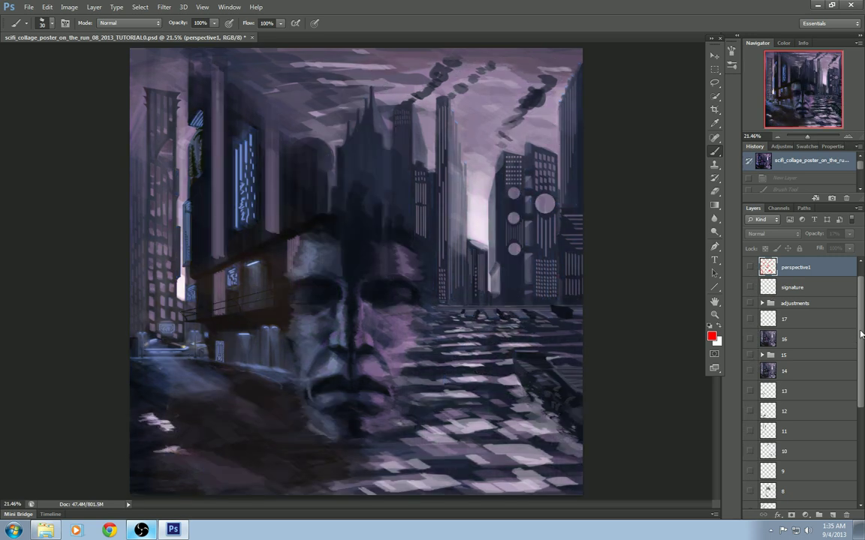
{"action": "scroll", "coordinate": [861, 334], "scroll_direction": "down", "scroll_amount": 5}
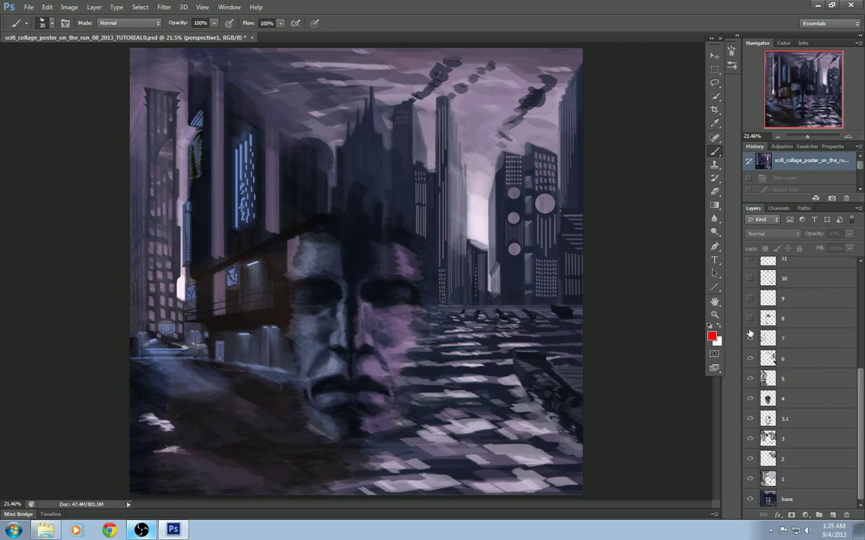
{"action": "left_click_drag", "start_coordinate": [750, 342], "coordinate": [747, 455]}
{"action": "left_click", "coordinate": [751, 500]}
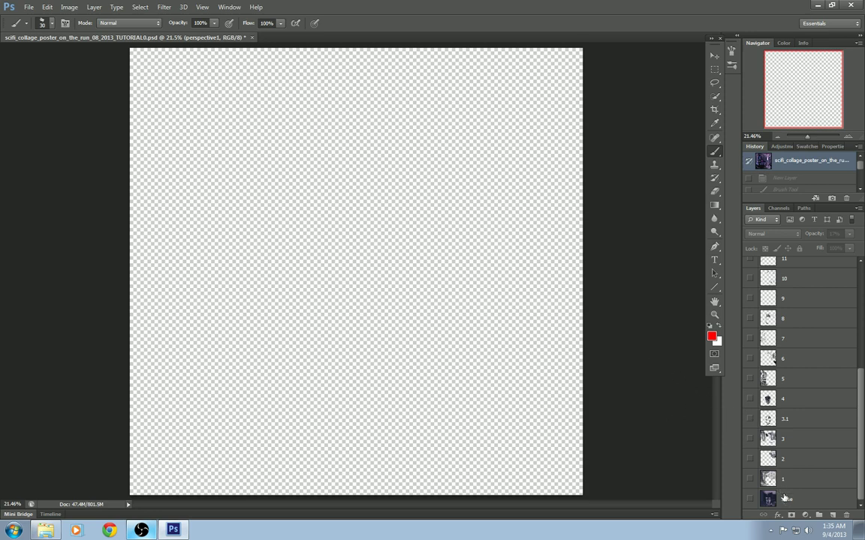
{"action": "left_click", "coordinate": [750, 500]}
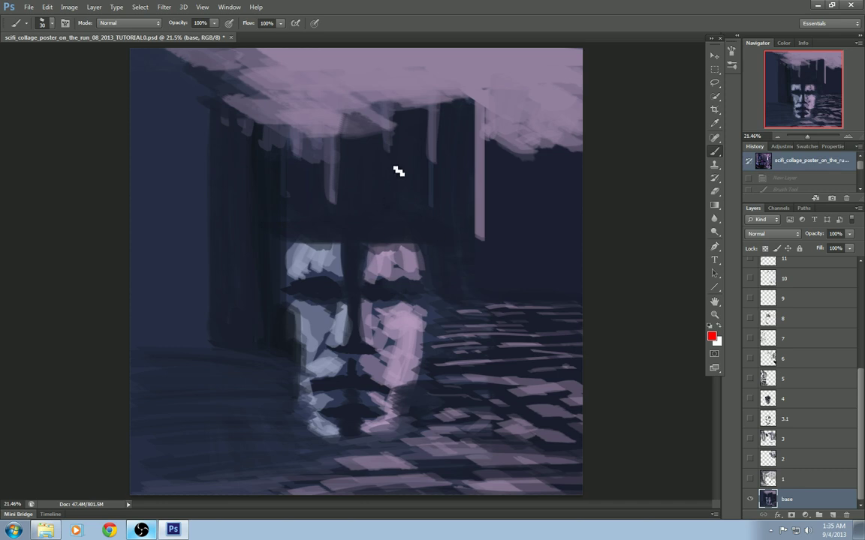
On a new layer above base, outline the face in red and draw an inward-pointing arrow on each cheek.
{"action": "left_click", "coordinate": [833, 514]}
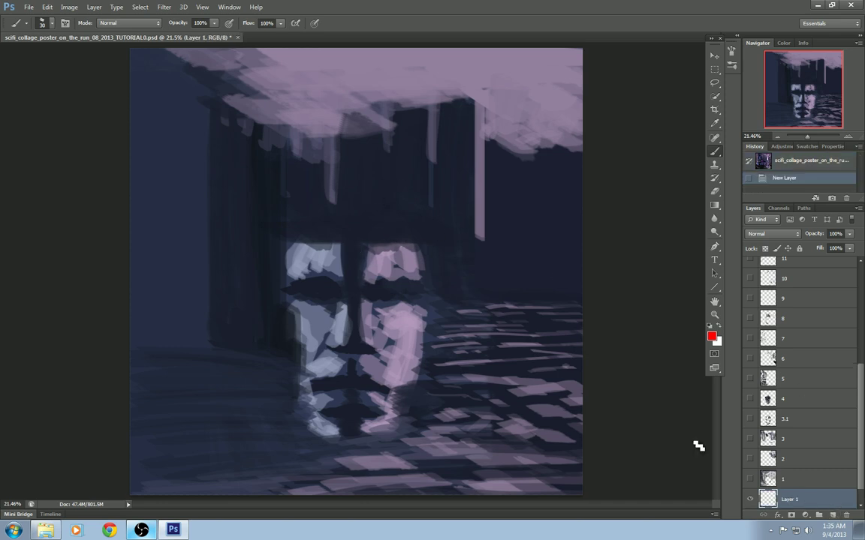
{"action": "mouse_move", "coordinate": [341, 239]}
{"action": "left_mouse_down"}
{"action": "mouse_move", "coordinate": [295, 345]}
{"action": "mouse_move", "coordinate": [353, 246]}
{"action": "left_mouse_up"}
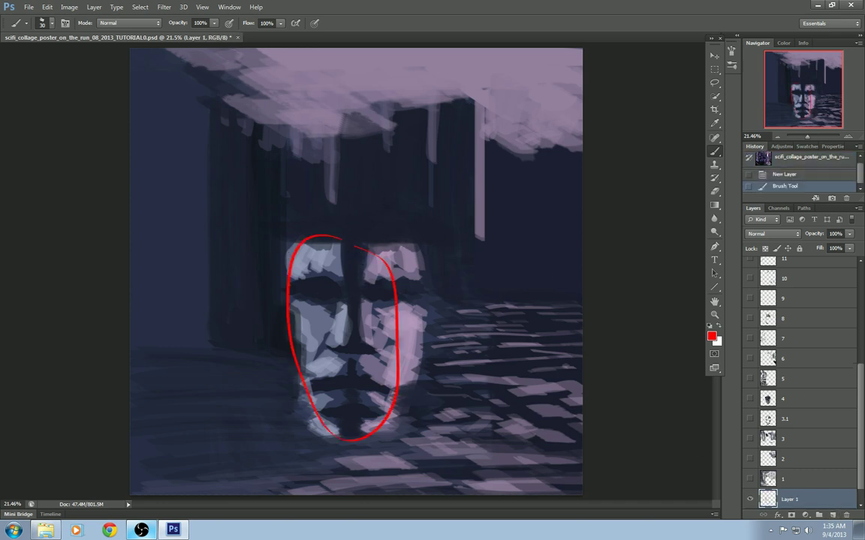
{"action": "mouse_move", "coordinate": [273, 327]}
{"action": "left_mouse_down"}
{"action": "mouse_move", "coordinate": [316, 331]}
{"action": "mouse_move", "coordinate": [307, 328]}
{"action": "left_mouse_up"}
{"action": "key", "text": "ctrl+z"}
{"action": "left_click_drag", "start_coordinate": [420, 323], "coordinate": [396, 322]}
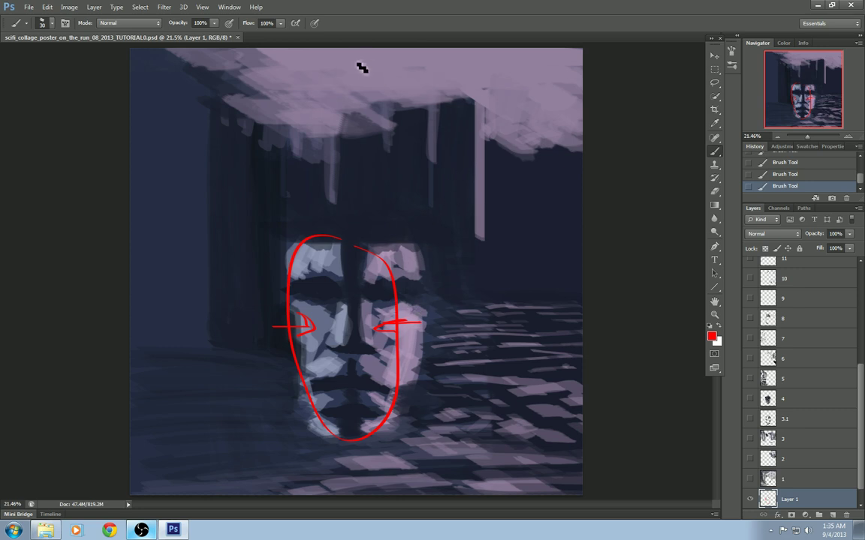
Divide the canvas with a vertical red centre line and mark the buildings, sky and water regions on the right half.
{"action": "mouse_move", "coordinate": [354, 57]}
{"action": "left_mouse_down"}
{"action": "mouse_move", "coordinate": [372, 276]}
{"action": "mouse_move", "coordinate": [354, 494]}
{"action": "left_mouse_up"}
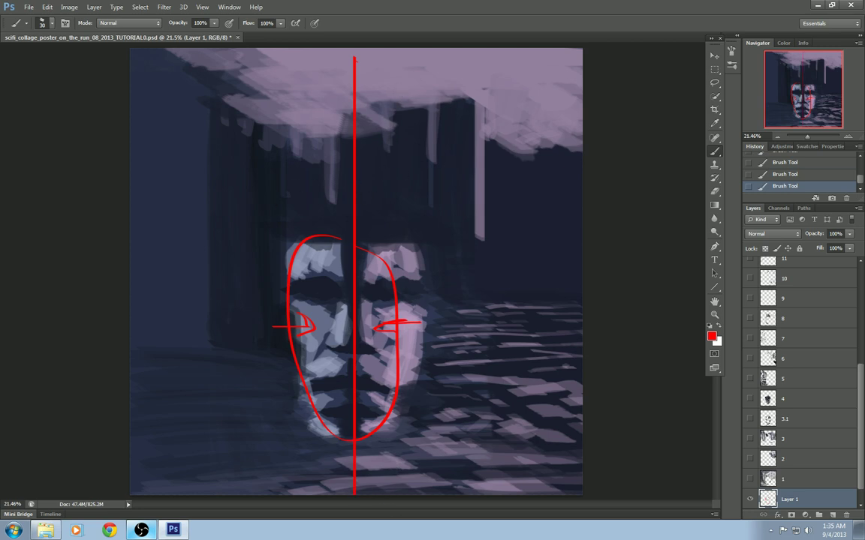
{"action": "mouse_move", "coordinate": [362, 177]}
{"action": "left_mouse_down"}
{"action": "mouse_move", "coordinate": [381, 177]}
{"action": "mouse_move", "coordinate": [370, 182]}
{"action": "left_mouse_up"}
{"action": "mouse_move", "coordinate": [451, 96]}
{"action": "left_mouse_down"}
{"action": "mouse_move", "coordinate": [511, 303]}
{"action": "mouse_move", "coordinate": [469, 116]}
{"action": "left_mouse_up"}
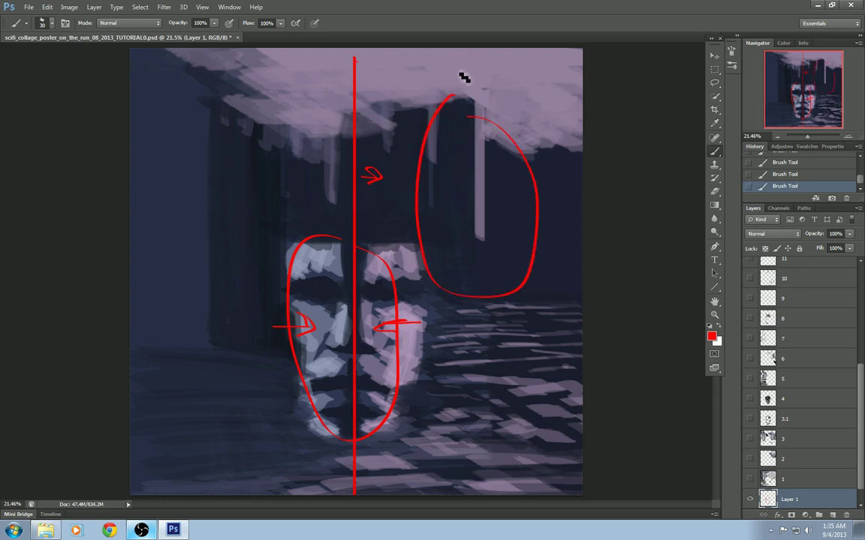
{"action": "mouse_move", "coordinate": [439, 65]}
{"action": "left_mouse_down"}
{"action": "mouse_move", "coordinate": [454, 93]}
{"action": "mouse_move", "coordinate": [441, 64]}
{"action": "left_mouse_up"}
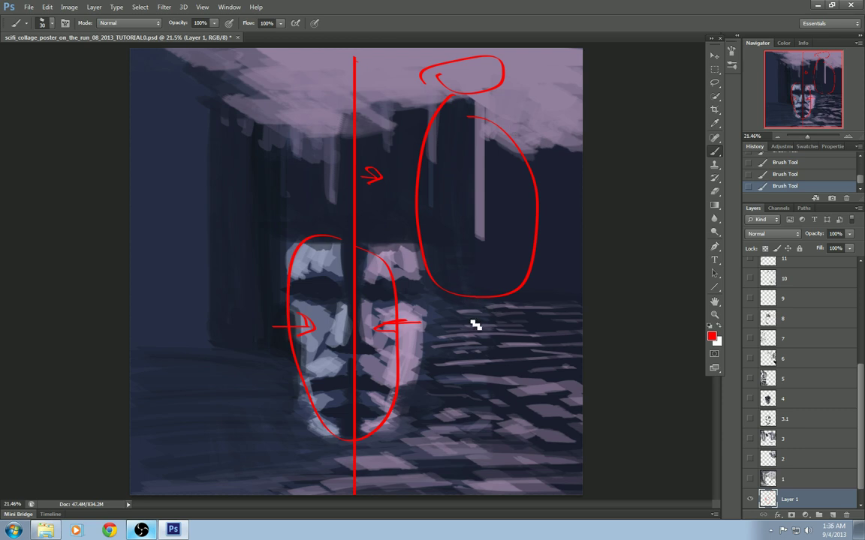
{"action": "mouse_move", "coordinate": [465, 297]}
{"action": "left_mouse_down"}
{"action": "mouse_move", "coordinate": [465, 496]}
{"action": "mouse_move", "coordinate": [426, 378]}
{"action": "mouse_move", "coordinate": [370, 496]}
{"action": "mouse_move", "coordinate": [582, 303]}
{"action": "left_mouse_up"}
{"action": "key", "text": "ctrl+z"}
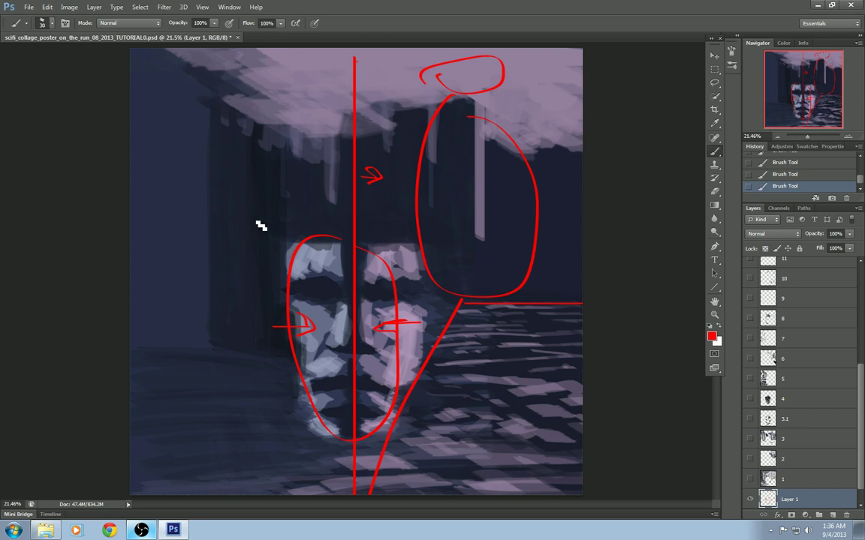
Draw a red arrow pointing left from the centre line and an oval around the street area on the left half.
{"action": "left_click_drag", "start_coordinate": [283, 182], "coordinate": [311, 187]}
{"action": "key", "text": "ctrl+z"}
{"action": "left_click_drag", "start_coordinate": [207, 254], "coordinate": [220, 241]}
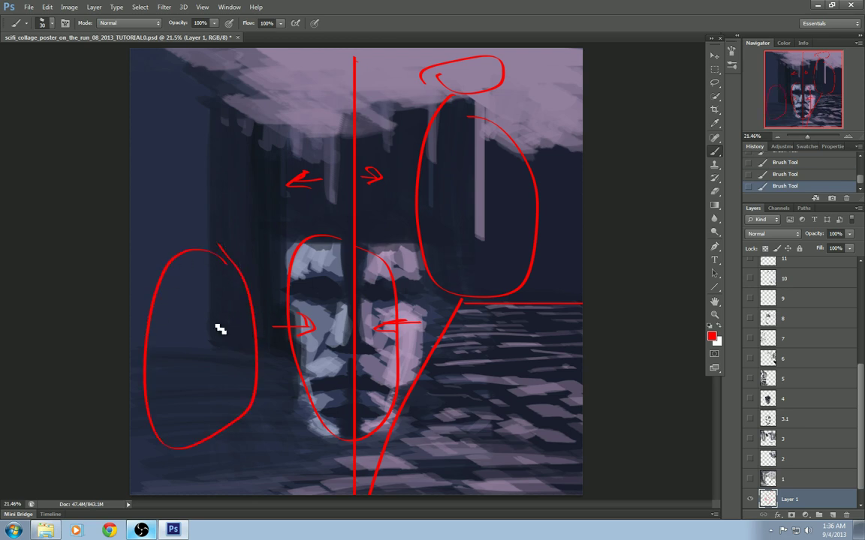
Delete the red annotation layer and show layer 1 above the base.
{"action": "scroll", "coordinate": [736, 443], "scroll_direction": "down", "scroll_amount": 1}
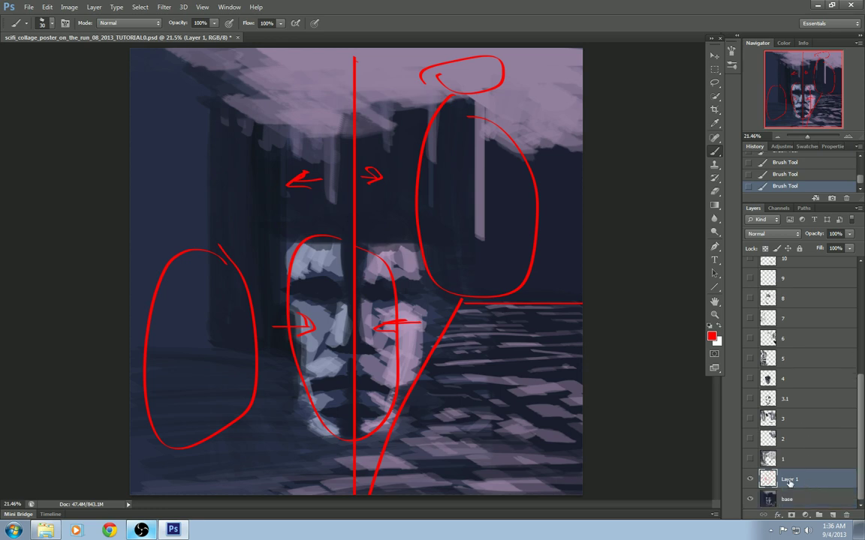
{"action": "left_click_drag", "start_coordinate": [850, 504], "coordinate": [846, 515]}
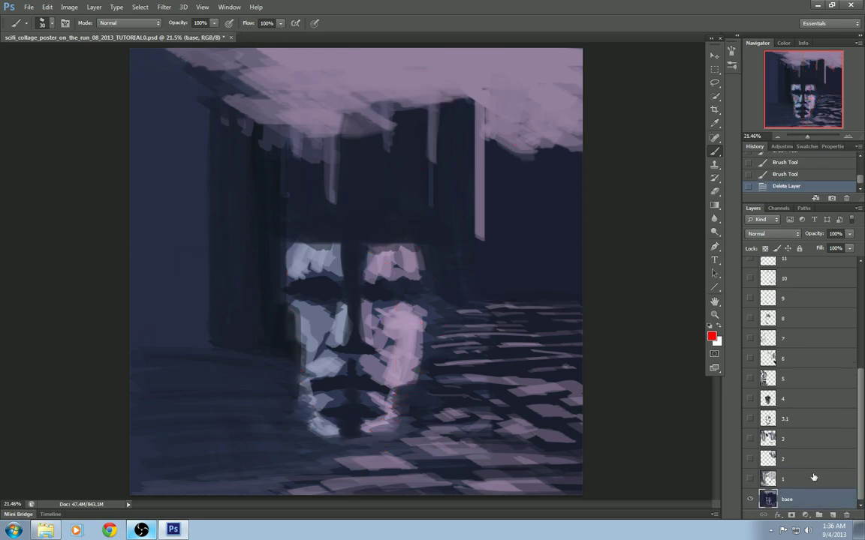
{"action": "left_click", "coordinate": [750, 479]}
{"action": "left_click", "coordinate": [750, 480]}
{"action": "left_click", "coordinate": [749, 480]}
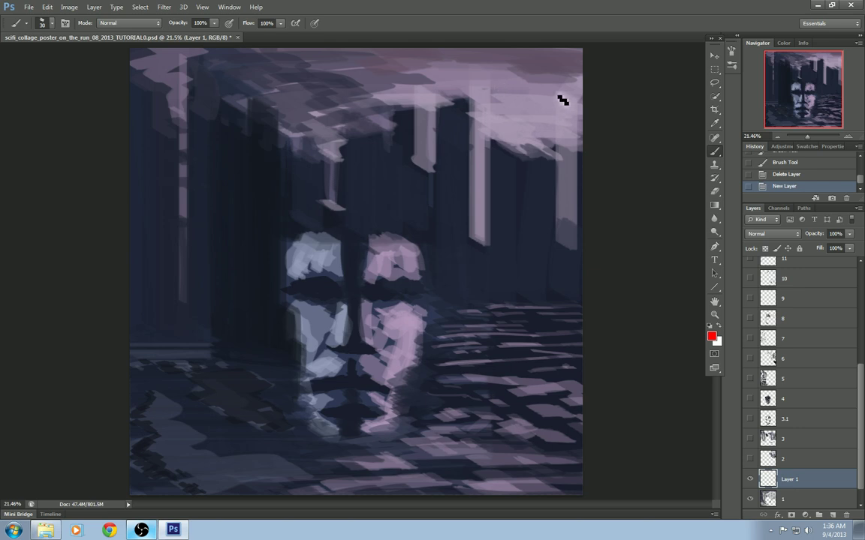
On a new layer above layer 1, outline the building between the two light gaps in the right skyline in red.
{"action": "left_click", "coordinate": [750, 499]}
{"action": "left_click_drag", "start_coordinate": [496, 137], "coordinate": [488, 244]}
{"action": "mouse_move", "coordinate": [496, 139]}
{"action": "left_mouse_down"}
{"action": "mouse_move", "coordinate": [564, 152]}
{"action": "mouse_move", "coordinate": [557, 147]}
{"action": "mouse_move", "coordinate": [555, 233]}
{"action": "left_mouse_up"}
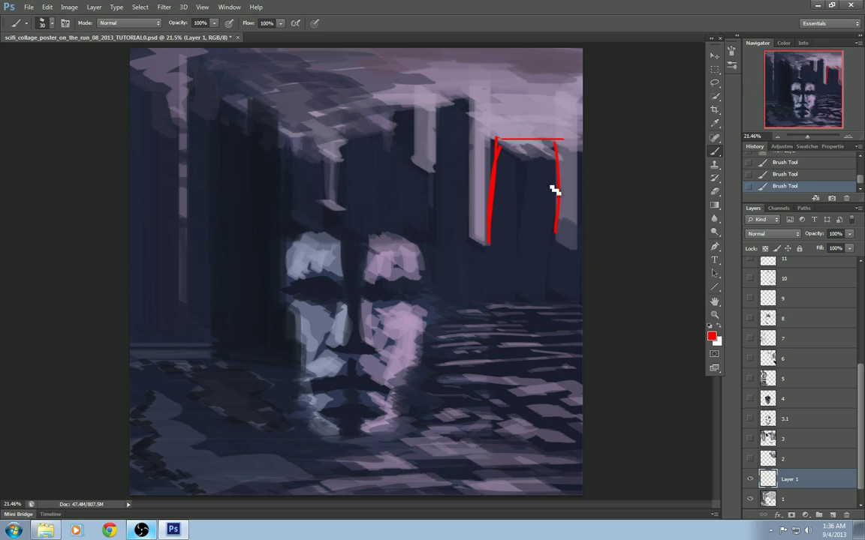
Mark the vertical edges of the left buildings with straight red lines and trace the dark building's base toward the face.
{"action": "left_click", "coordinate": [751, 500]}
{"action": "left_click", "coordinate": [197, 60]}
{"action": "left_click", "coordinate": [197, 289], "text": "shift"}
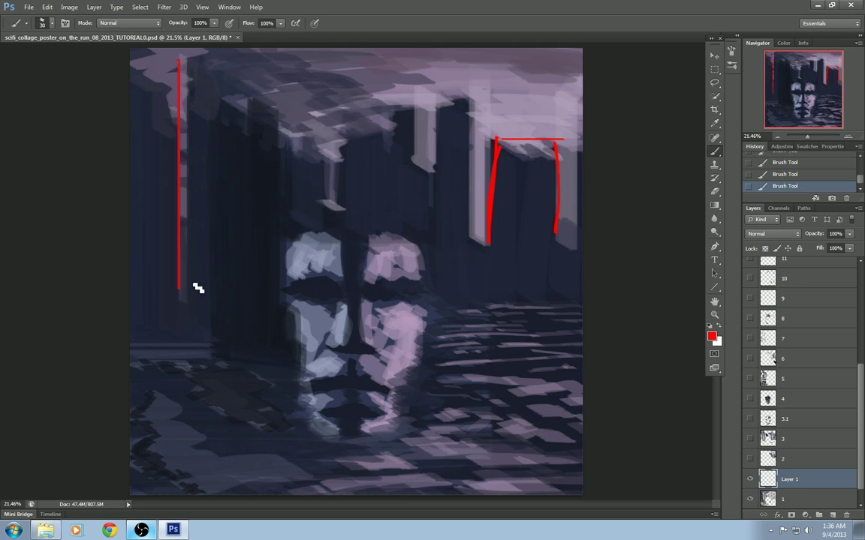
{"action": "left_click", "coordinate": [211, 115]}
{"action": "left_click", "coordinate": [211, 336], "text": "shift"}
{"action": "left_click_drag", "start_coordinate": [220, 343], "coordinate": [304, 366]}
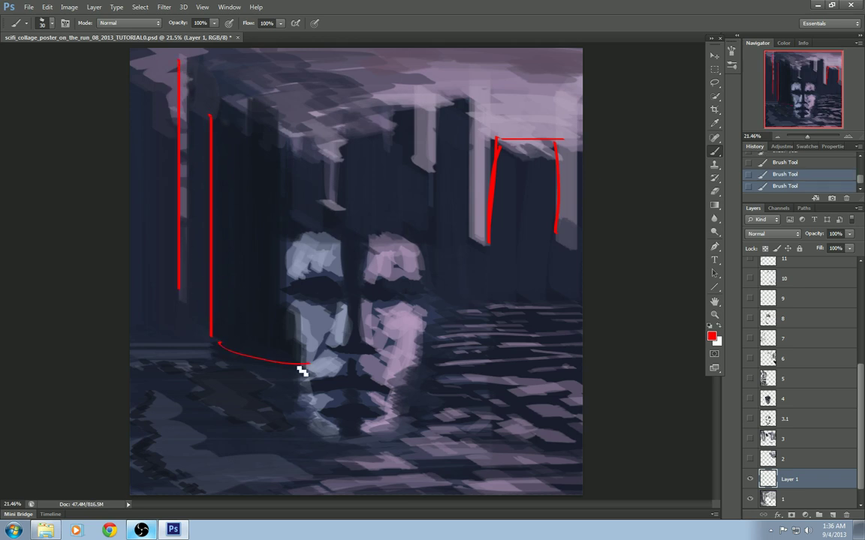
Mark the far street edge at the lower left in red and circle the two ground patches below it.
{"action": "mouse_move", "coordinate": [211, 360]}
{"action": "left_mouse_down"}
{"action": "mouse_move", "coordinate": [155, 356]}
{"action": "mouse_move", "coordinate": [210, 346]}
{"action": "left_mouse_up"}
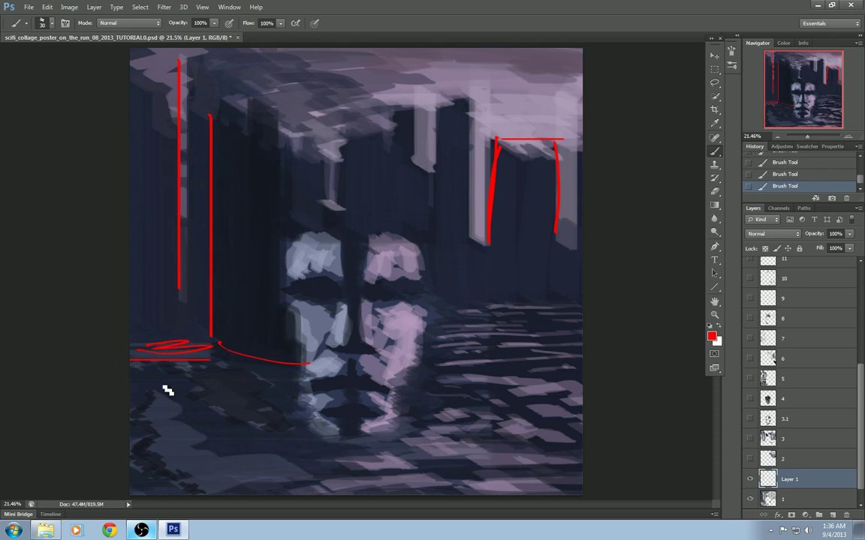
{"action": "left_click_drag", "start_coordinate": [167, 390], "coordinate": [172, 394]}
{"action": "mouse_move", "coordinate": [195, 362]}
{"action": "left_mouse_down"}
{"action": "mouse_move", "coordinate": [264, 444]}
{"action": "mouse_move", "coordinate": [248, 364]}
{"action": "left_mouse_up"}
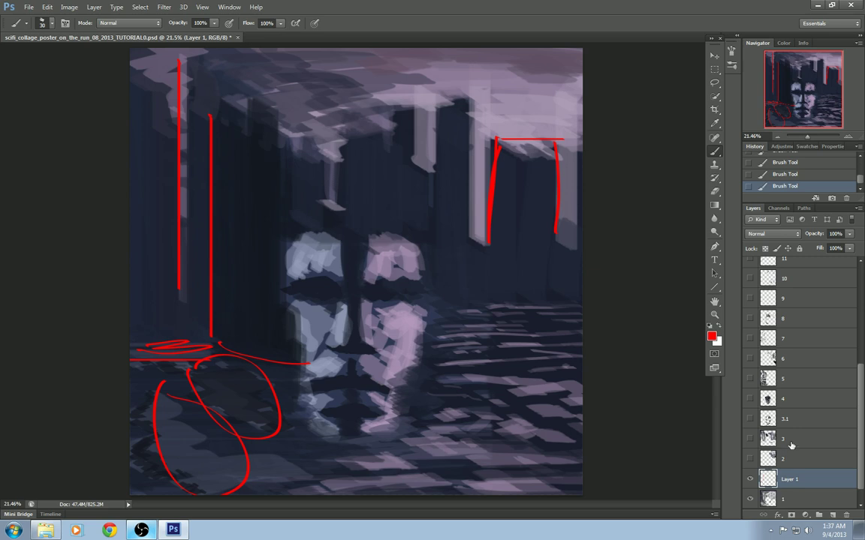
Delete the red annotation layer above layer 1 and show layer 2.
{"action": "left_click", "coordinate": [750, 479]}
{"action": "left_click", "coordinate": [750, 479]}
{"action": "key", "text": "Delete"}
{"action": "left_click", "coordinate": [767, 457]}
{"action": "left_click", "coordinate": [750, 459]}
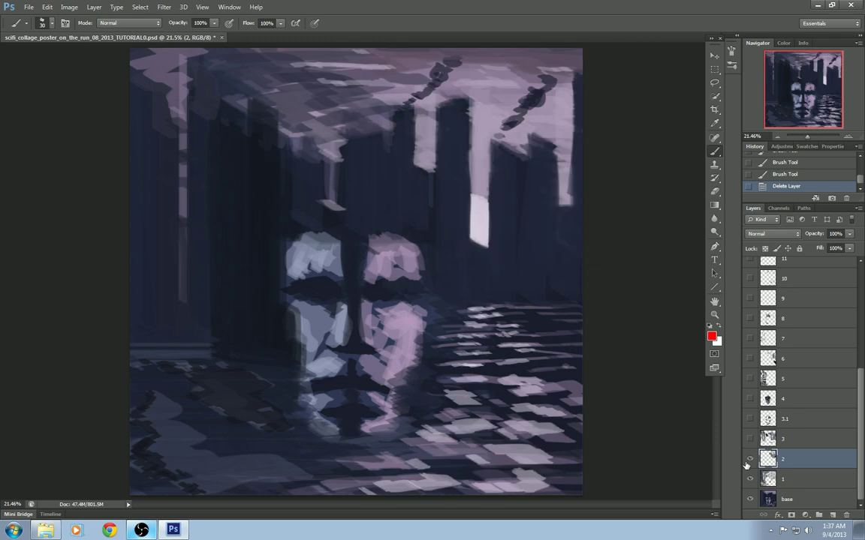
Toggle layer 2's visibility to compare the painting with and without it.
{"action": "left_click", "coordinate": [750, 459]}
{"action": "left_click", "coordinate": [749, 459]}
{"action": "left_click", "coordinate": [748, 459]}
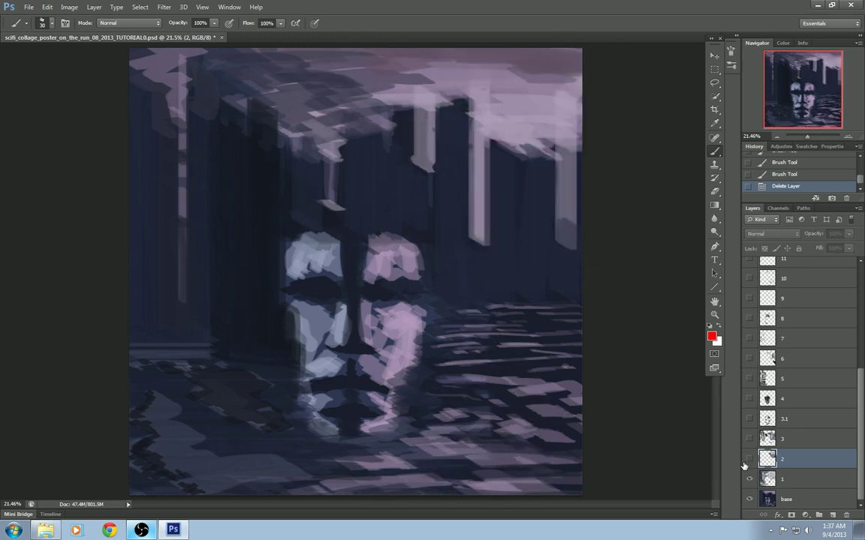
{"action": "left_click", "coordinate": [749, 458]}
On a new layer above layer 2, circle the bright gap and both smoke plumes, adding arrows from the plumes to the face.
{"action": "left_click", "coordinate": [834, 514]}
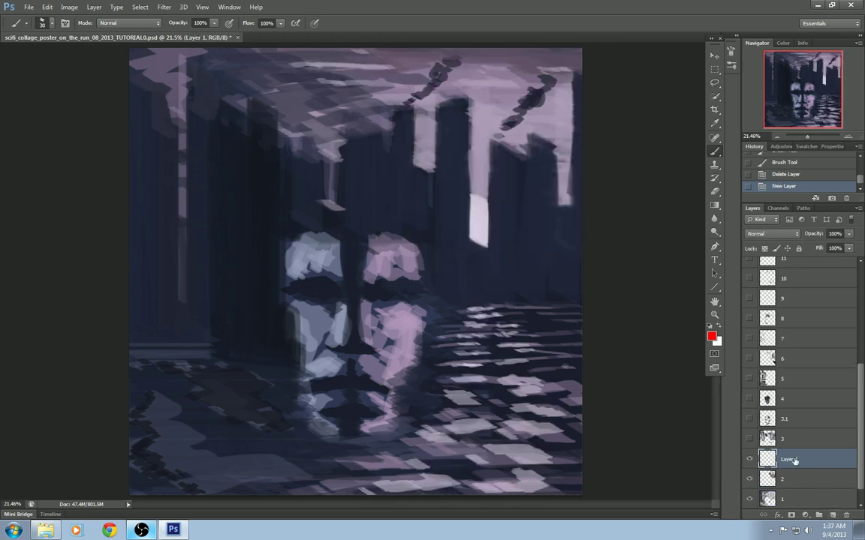
{"action": "left_click_drag", "start_coordinate": [482, 184], "coordinate": [482, 183]}
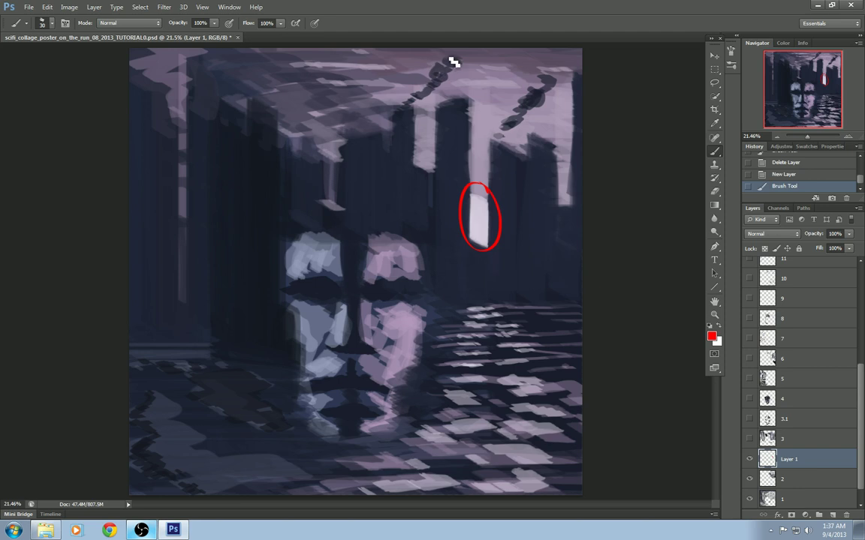
{"action": "left_click_drag", "start_coordinate": [453, 62], "coordinate": [440, 68]}
{"action": "left_click_drag", "start_coordinate": [558, 81], "coordinate": [566, 76]}
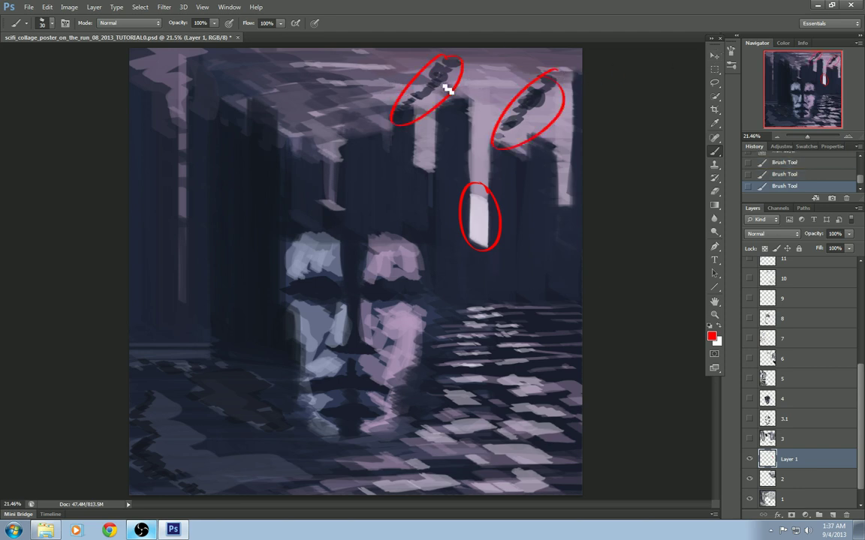
{"action": "left_click_drag", "start_coordinate": [425, 95], "coordinate": [379, 230]}
{"action": "mouse_move", "coordinate": [535, 100]}
{"action": "left_mouse_down"}
{"action": "mouse_move", "coordinate": [477, 193]}
{"action": "mouse_move", "coordinate": [395, 291]}
{"action": "left_mouse_up"}
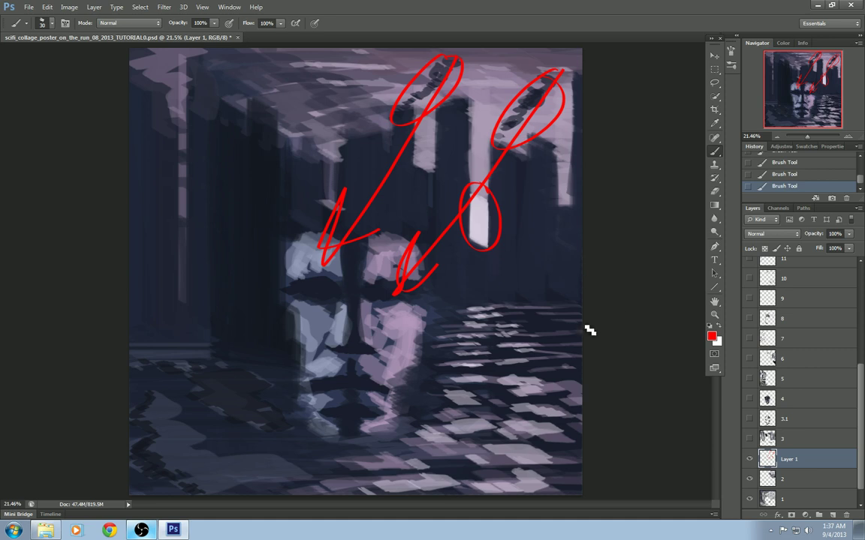
Toggle the visibility of layer 2 and the annotation layer to compare the changes beneath the red marks.
{"action": "left_click", "coordinate": [750, 479]}
{"action": "left_click", "coordinate": [750, 480]}
{"action": "left_click", "coordinate": [749, 460]}
{"action": "left_click", "coordinate": [749, 459]}
{"action": "left_click", "coordinate": [751, 479]}
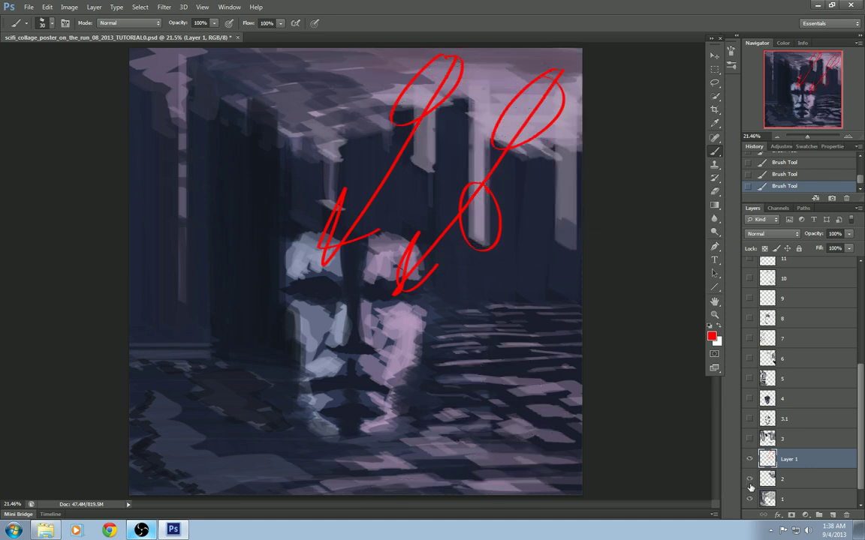
{"action": "left_click", "coordinate": [750, 479]}
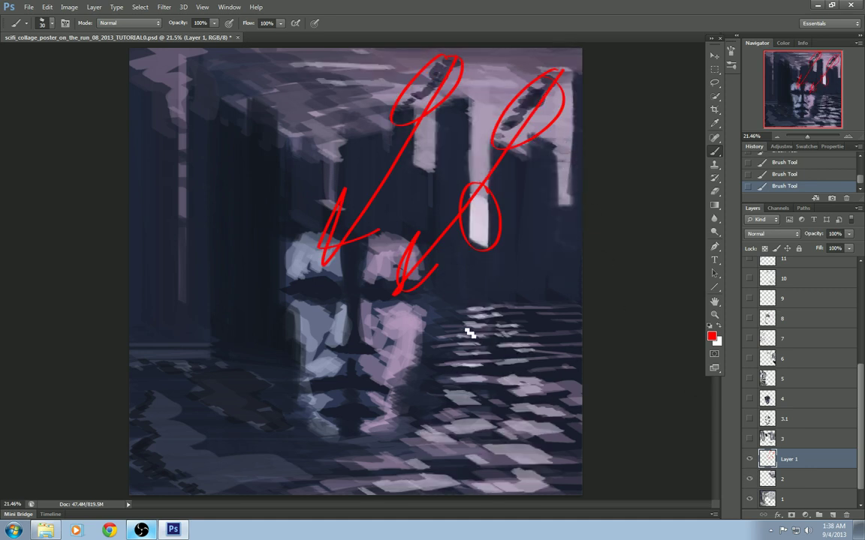
Circle several bright highlights on the water in red.
{"action": "mouse_move", "coordinate": [468, 320]}
{"action": "left_mouse_down"}
{"action": "mouse_move", "coordinate": [508, 315]}
{"action": "mouse_move", "coordinate": [496, 335]}
{"action": "left_mouse_up"}
{"action": "left_click_drag", "start_coordinate": [554, 386], "coordinate": [560, 383]}
{"action": "left_click_drag", "start_coordinate": [465, 404], "coordinate": [473, 395]}
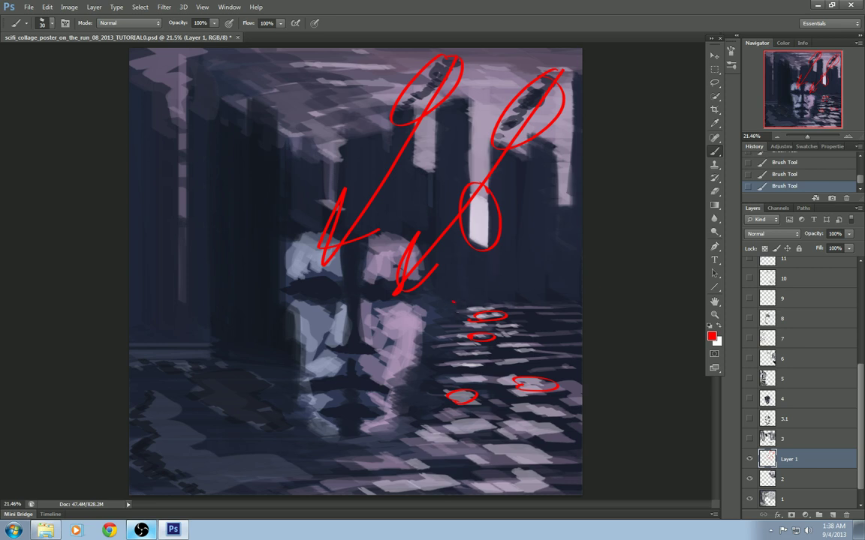
Draw a red horizon line above the water and two perspective lines converging on it from the foreground.
{"action": "left_click_drag", "start_coordinate": [451, 302], "coordinate": [578, 302]}
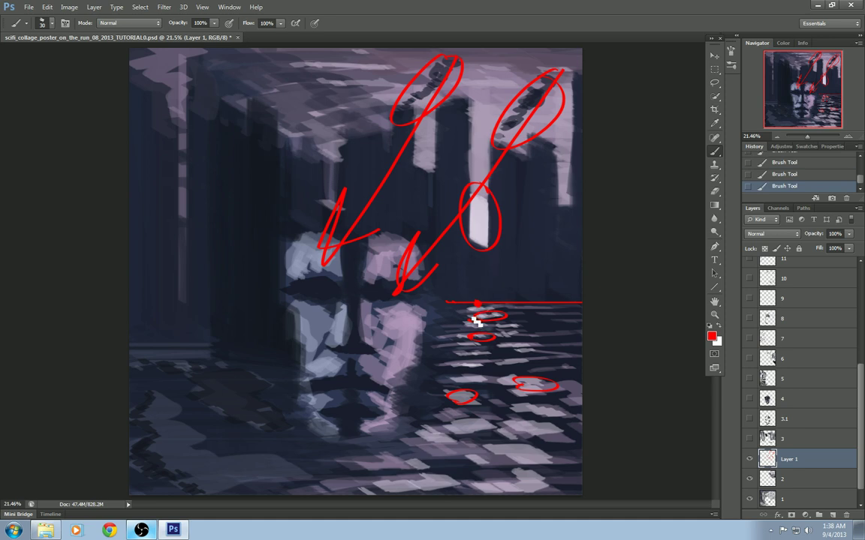
{"action": "left_click", "coordinate": [431, 473]}
{"action": "left_click_drag", "start_coordinate": [431, 473], "coordinate": [493, 303]}
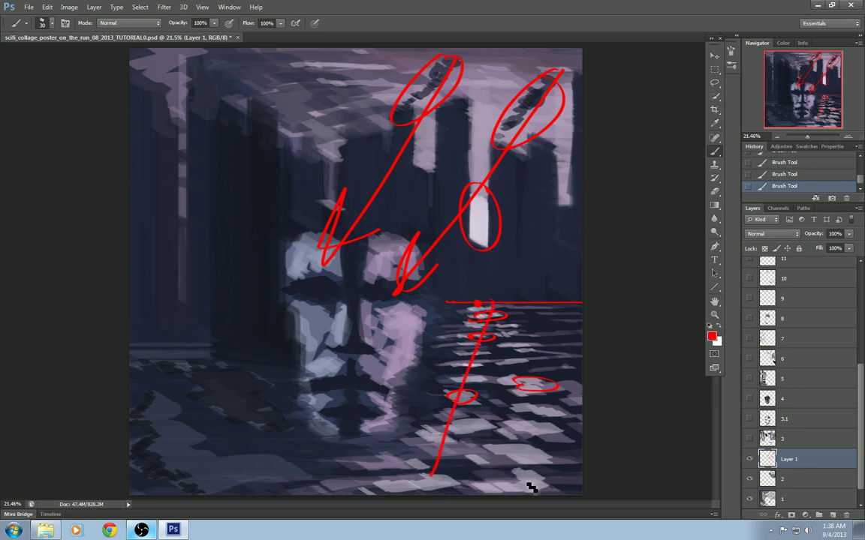
{"action": "left_click_drag", "start_coordinate": [529, 485], "coordinate": [477, 297]}
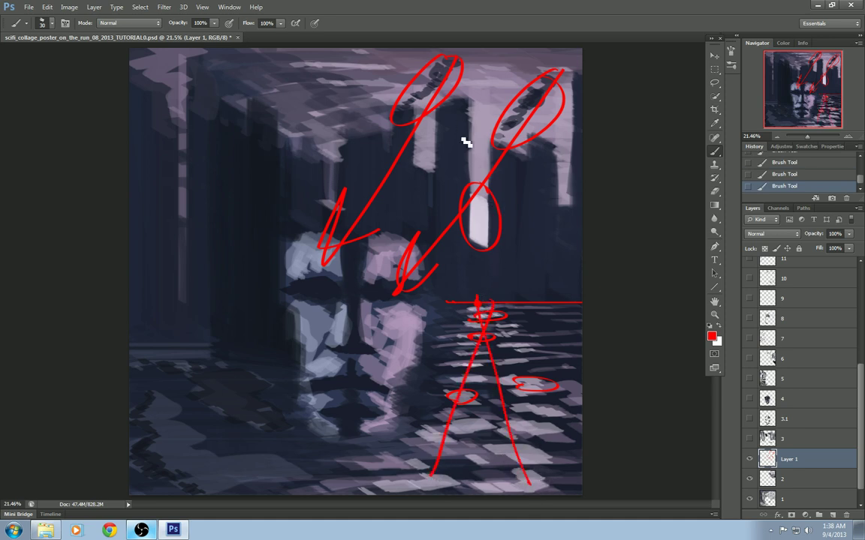
Delete the red annotation layer above layer 2.
{"action": "left_click", "coordinate": [751, 459]}
{"action": "left_click", "coordinate": [751, 459]}
{"action": "key", "text": "Delete"}
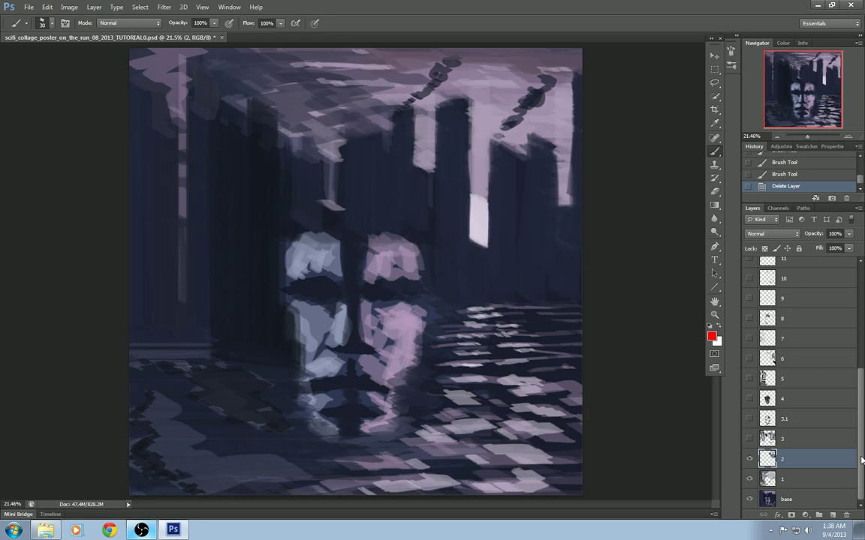
Show the perspective1 layer and set its opacity to 100%.
{"action": "left_click_drag", "start_coordinate": [861, 461], "coordinate": [860, 331]}
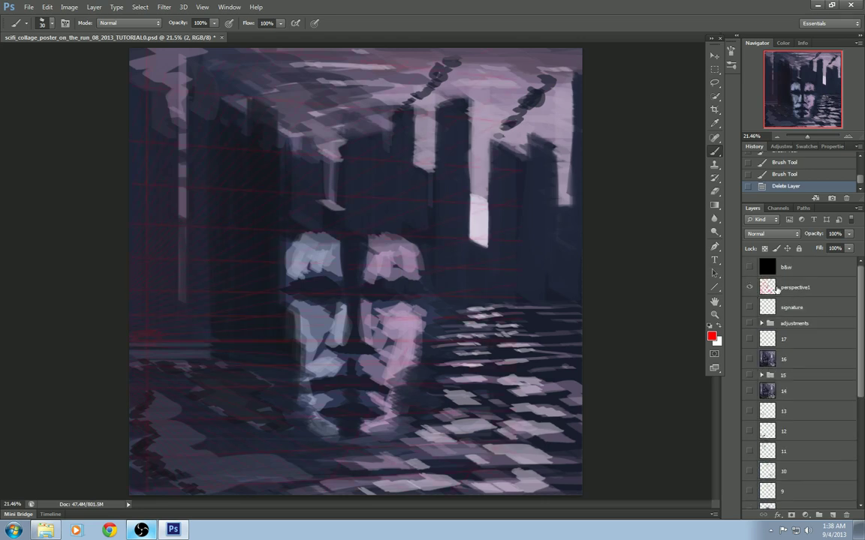
{"action": "left_click", "coordinate": [789, 291]}
{"action": "left_click", "coordinate": [848, 233]}
{"action": "left_click_drag", "start_coordinate": [816, 246], "coordinate": [861, 248]}
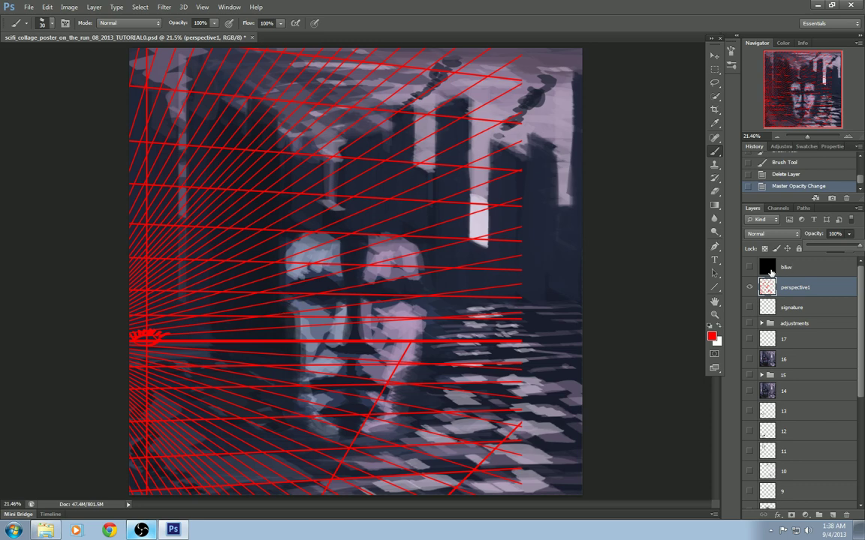
Swap the perspective1 grid for layer 3 and add an empty annotation layer above it.
{"action": "left_click", "coordinate": [749, 290]}
{"action": "scroll", "coordinate": [776, 300], "scroll_direction": "down", "scroll_amount": 5}
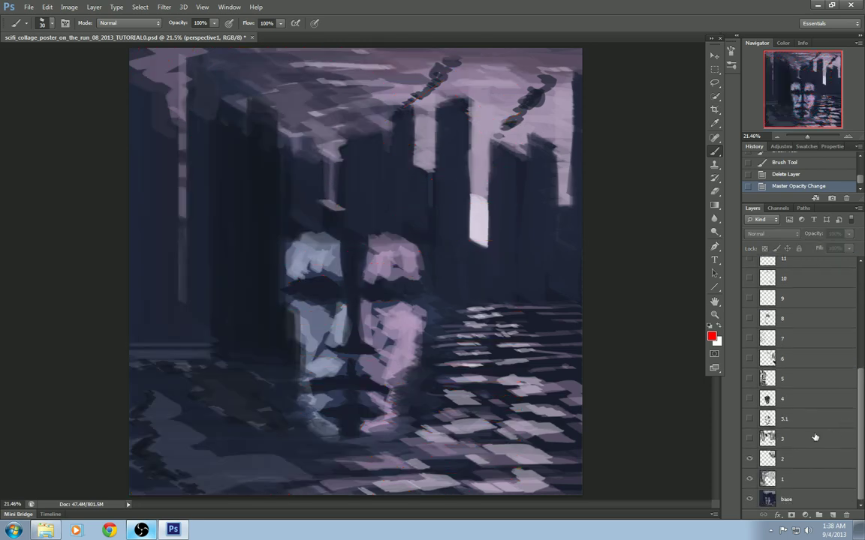
{"action": "left_click", "coordinate": [769, 438]}
{"action": "left_click", "coordinate": [748, 440]}
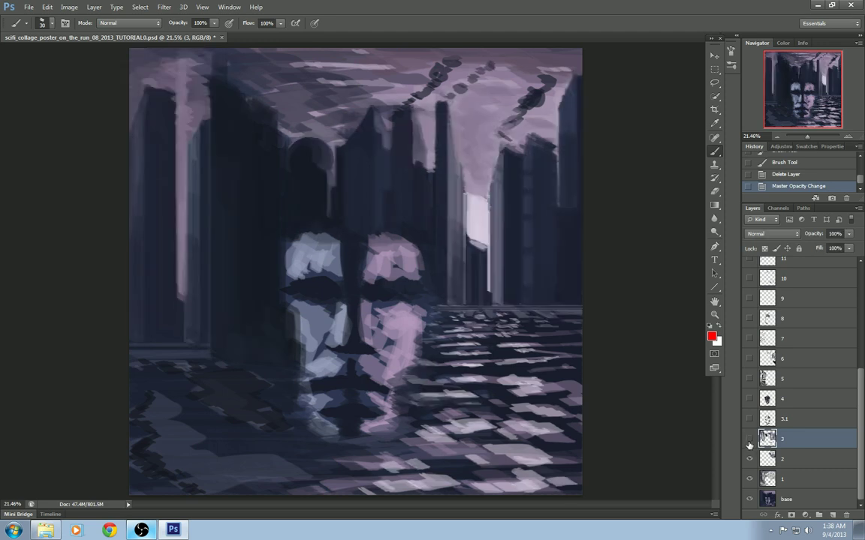
{"action": "key", "text": "ctrl+shift+alt+n"}
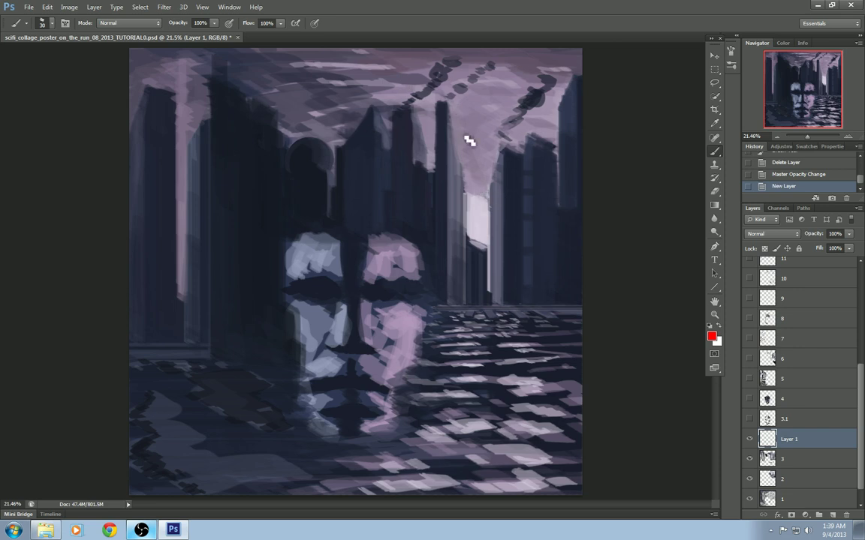
{"action": "left_click", "coordinate": [446, 104]}
{"action": "left_click", "coordinate": [481, 268], "text": "shift"}
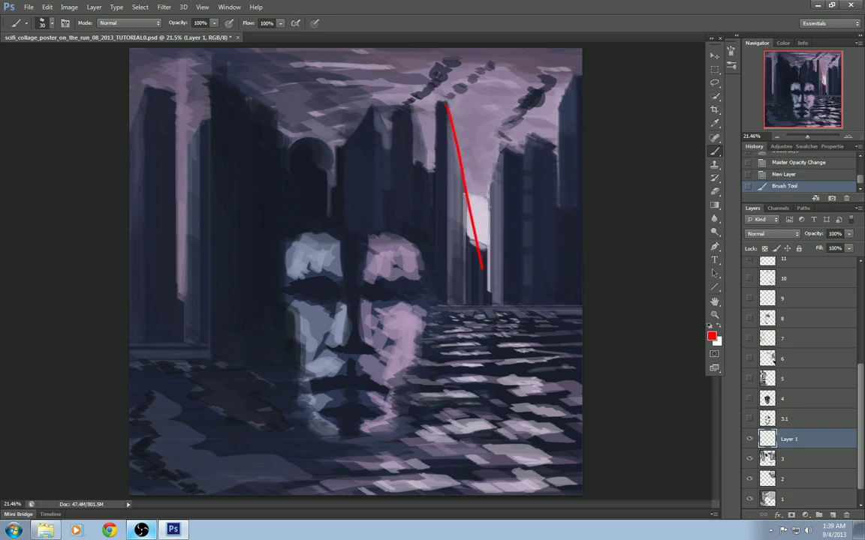
{"action": "key", "text": "ctrl+z"}
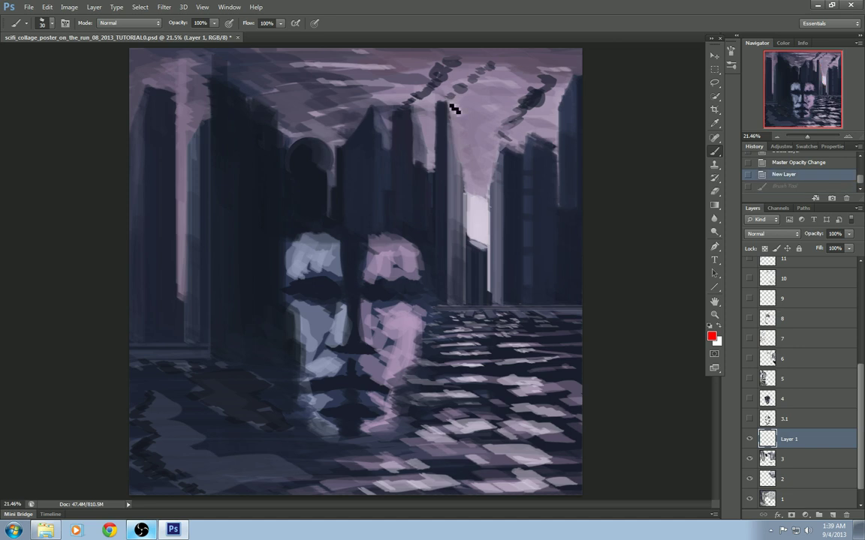
Draw four red slanted lines from the tower tops, three of them converging in the gap between the distant buildings.
{"action": "left_click", "coordinate": [448, 107]}
{"action": "left_click", "coordinate": [479, 285], "text": "shift"}
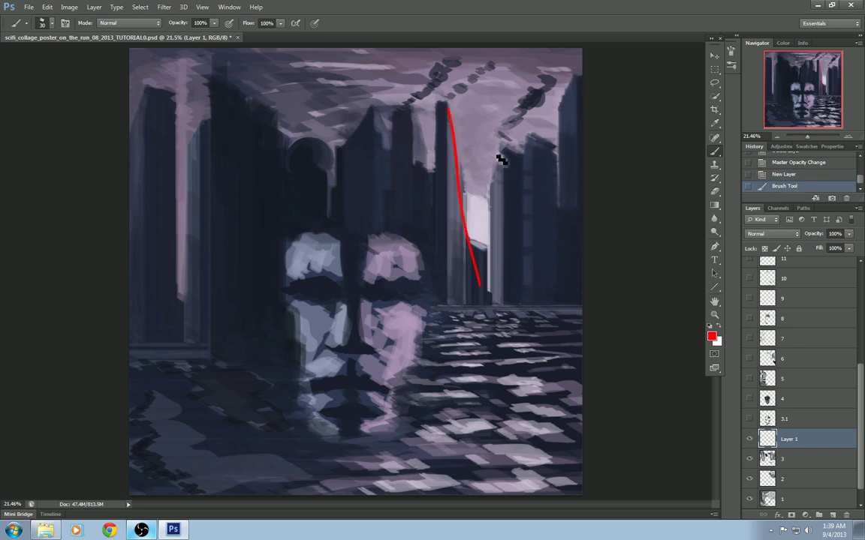
{"action": "left_click_drag", "start_coordinate": [500, 146], "coordinate": [475, 293]}
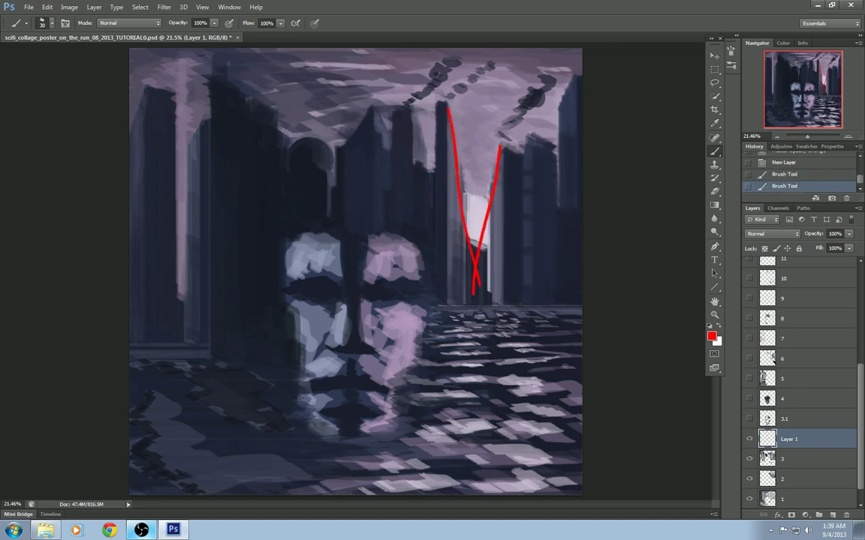
{"action": "key", "text": "ctrl+z"}
{"action": "left_click_drag", "start_coordinate": [503, 142], "coordinate": [474, 283]}
{"action": "left_click_drag", "start_coordinate": [571, 78], "coordinate": [529, 171]}
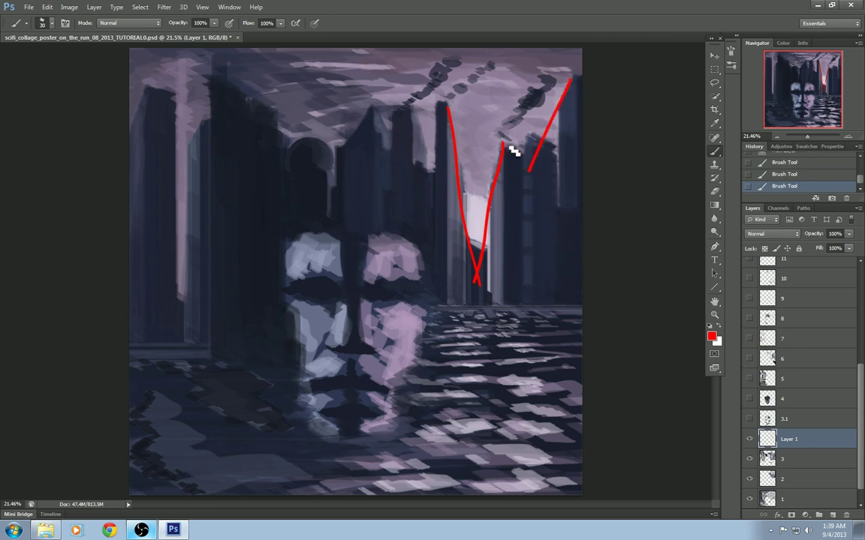
{"action": "left_click_drag", "start_coordinate": [412, 108], "coordinate": [441, 178]}
{"action": "key", "text": "ctrl+z"}
{"action": "left_click_drag", "start_coordinate": [413, 107], "coordinate": [474, 289]}
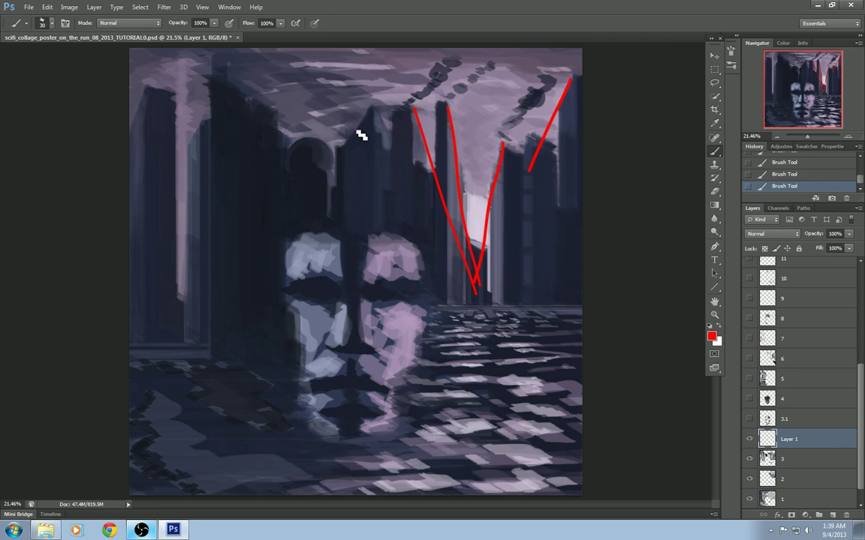
Outline the pointed rooftop, the round dome and the strip of water just below the horizon in red.
{"action": "mouse_move", "coordinate": [343, 145]}
{"action": "left_mouse_down"}
{"action": "mouse_move", "coordinate": [383, 110]}
{"action": "mouse_move", "coordinate": [390, 141]}
{"action": "left_mouse_up"}
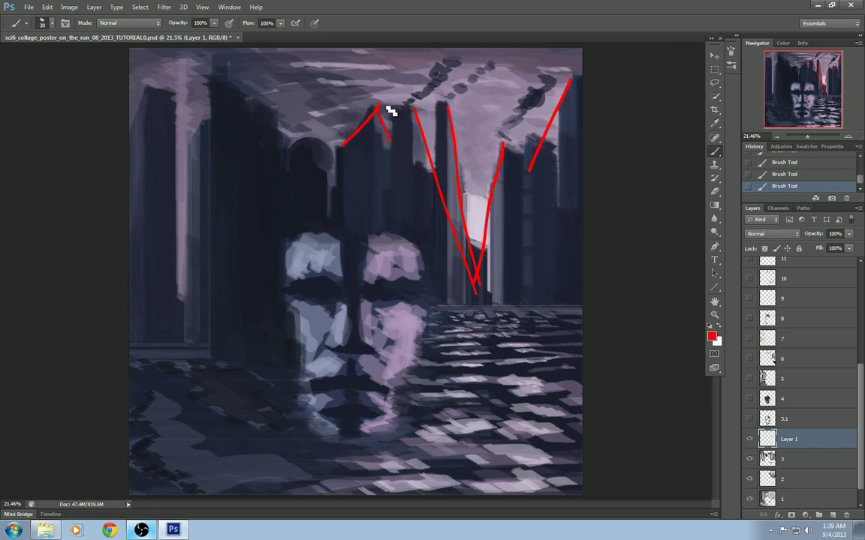
{"action": "mouse_move", "coordinate": [300, 135]}
{"action": "left_mouse_down"}
{"action": "mouse_move", "coordinate": [328, 170]}
{"action": "mouse_move", "coordinate": [338, 149]}
{"action": "left_mouse_up"}
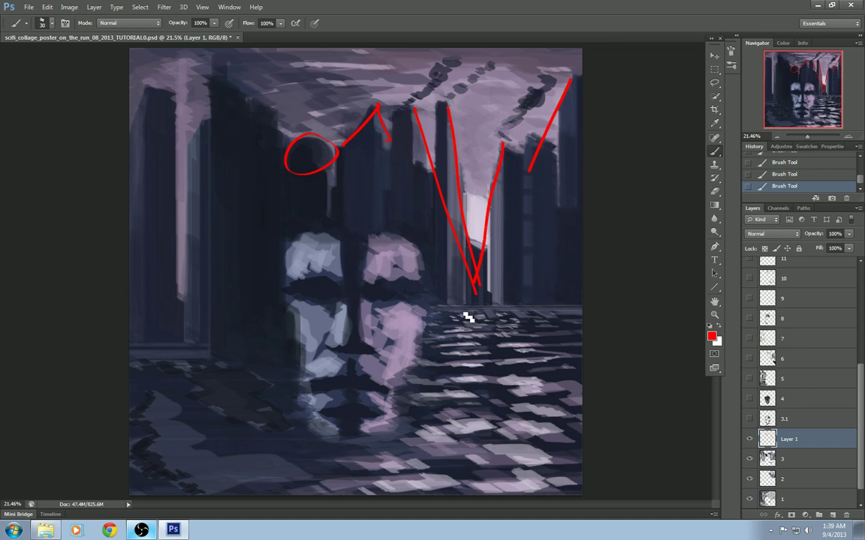
{"action": "mouse_move", "coordinate": [439, 308]}
{"action": "left_mouse_down"}
{"action": "mouse_move", "coordinate": [575, 307]}
{"action": "mouse_move", "coordinate": [469, 332]}
{"action": "mouse_move", "coordinate": [434, 322]}
{"action": "mouse_move", "coordinate": [570, 310]}
{"action": "left_mouse_up"}
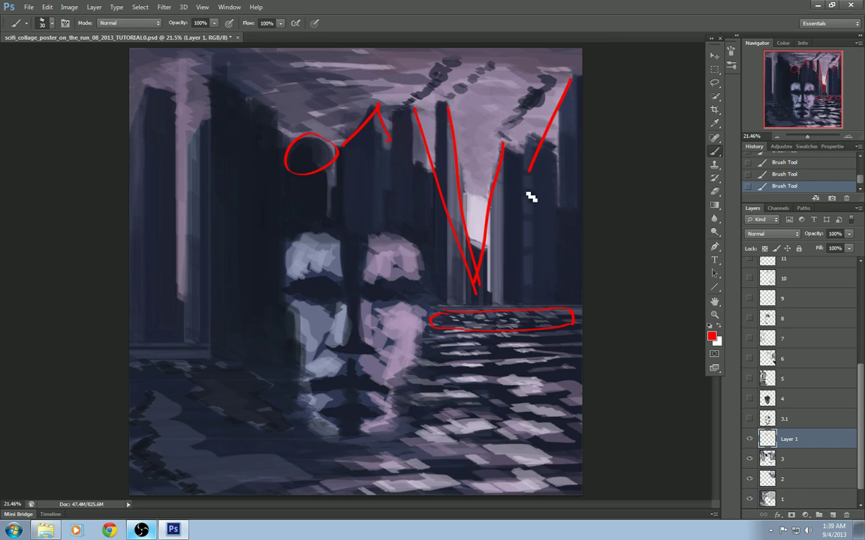
Mark four floor levels with short horizontal red dashes down the building right of the bright gap.
{"action": "left_click_drag", "start_coordinate": [520, 194], "coordinate": [538, 194]}
{"action": "left_click_drag", "start_coordinate": [521, 256], "coordinate": [539, 257]}
{"action": "left_click_drag", "start_coordinate": [519, 295], "coordinate": [533, 295]}
Trace the roof slopes and side edge of the left towers and the base of the dark building in red.
{"action": "left_click_drag", "start_coordinate": [125, 138], "coordinate": [145, 85]}
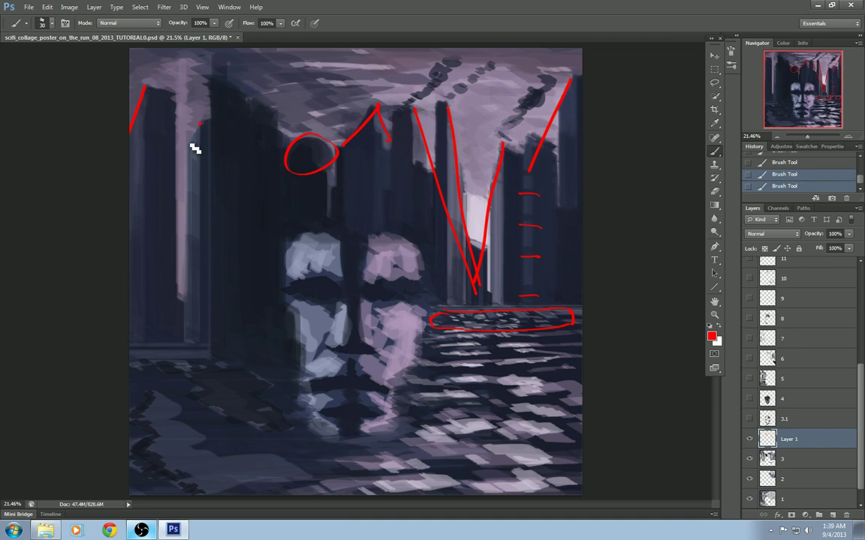
{"action": "left_click_drag", "start_coordinate": [158, 184], "coordinate": [202, 122]}
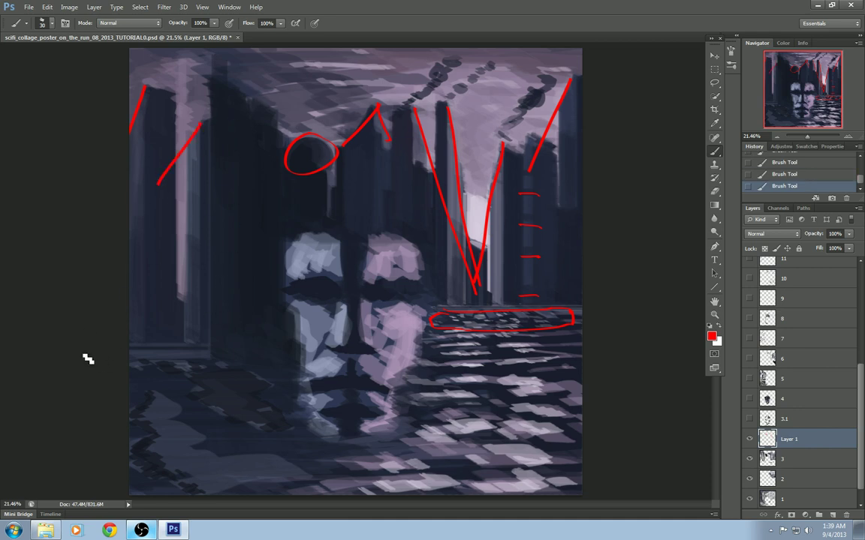
{"action": "left_click_drag", "start_coordinate": [207, 351], "coordinate": [298, 433]}
{"action": "key", "text": "ctrl+z"}
{"action": "left_click_drag", "start_coordinate": [205, 350], "coordinate": [310, 427]}
{"action": "mouse_move", "coordinate": [144, 87]}
{"action": "left_mouse_down"}
{"action": "mouse_move", "coordinate": [177, 96]}
{"action": "mouse_move", "coordinate": [172, 311]}
{"action": "left_mouse_up"}
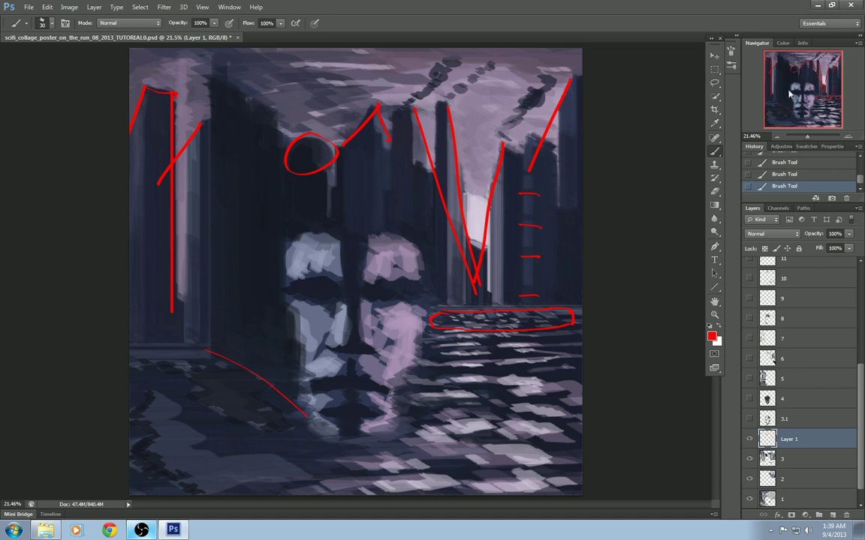
Delete the red annotation layer above layer 3 and show layers 3.1 and 4.
{"action": "key", "text": "Delete"}
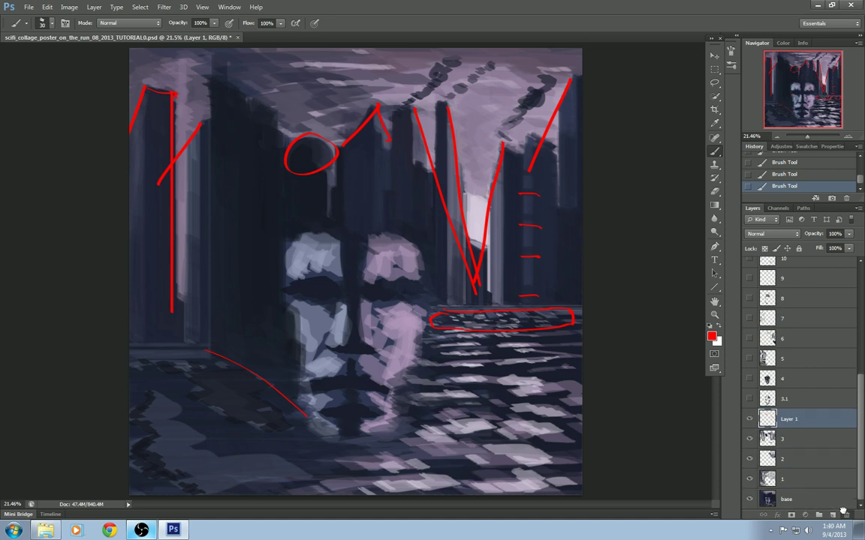
{"action": "left_click", "coordinate": [749, 419]}
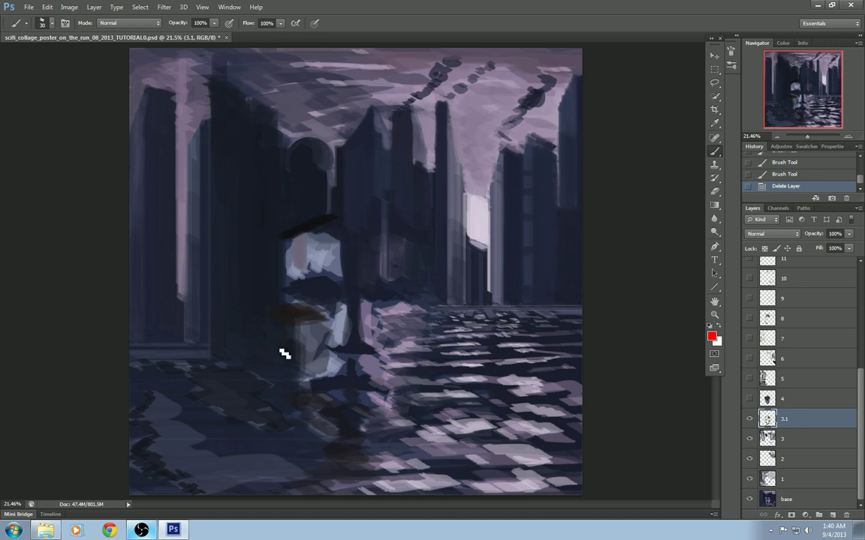
{"action": "left_click", "coordinate": [749, 399]}
{"action": "left_click", "coordinate": [782, 402]}
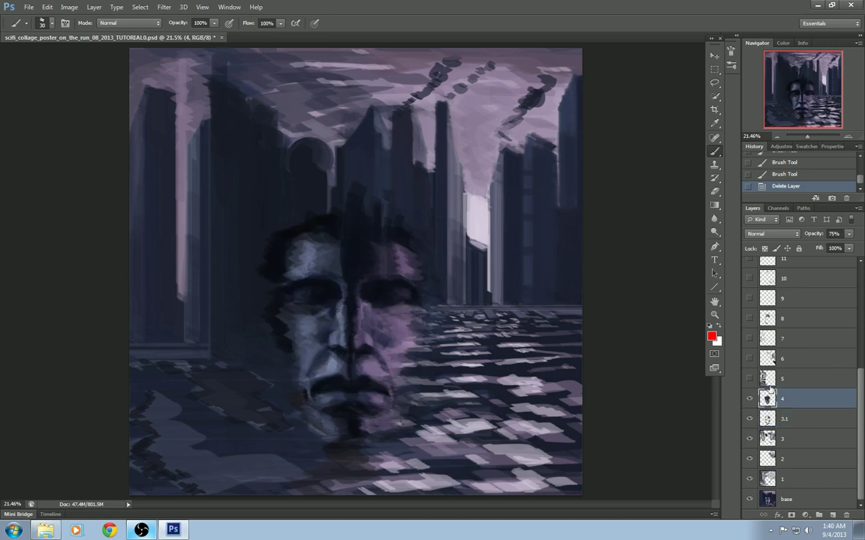
Add an empty layer above layer 4 and toggle layer 4 off and on to compare the face.
{"action": "left_click", "coordinate": [832, 515]}
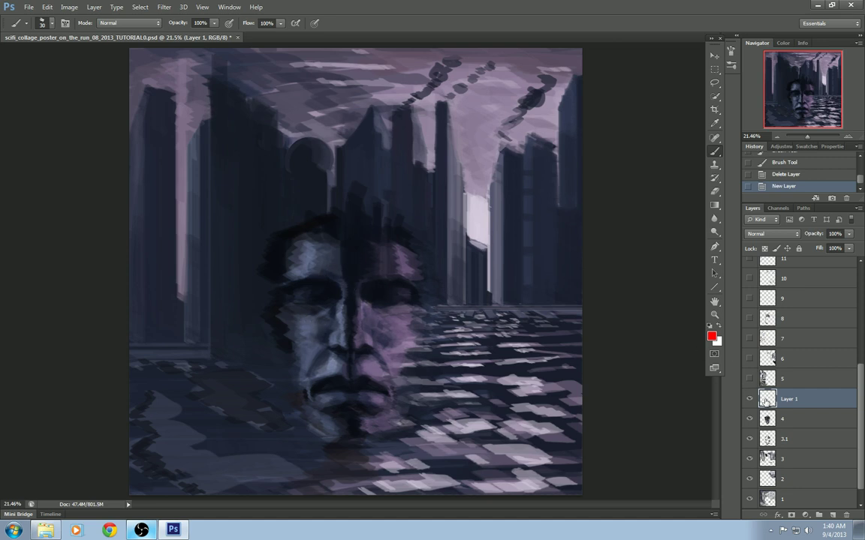
{"action": "left_click", "coordinate": [749, 419]}
{"action": "left_click", "coordinate": [748, 419]}
{"action": "left_click", "coordinate": [748, 419]}
{"action": "left_click", "coordinate": [749, 419]}
Circle both dark eye sockets of the face in red.
{"action": "key", "text": "ctrl+plus"}
{"action": "key", "text": "ctrl+plus"}
{"action": "key", "text": "ctrl+plus"}
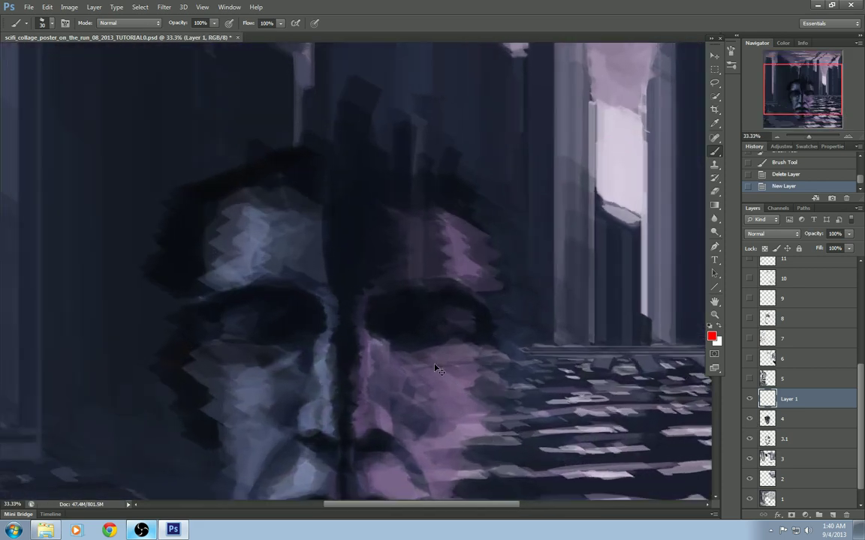
{"action": "key", "text": "ctrl+plus"}
{"action": "mouse_move", "coordinate": [368, 217]}
{"action": "left_mouse_down"}
{"action": "mouse_move", "coordinate": [321, 333]}
{"action": "mouse_move", "coordinate": [373, 223]}
{"action": "left_mouse_up"}
{"action": "left_click_drag", "start_coordinate": [510, 212], "coordinate": [524, 213]}
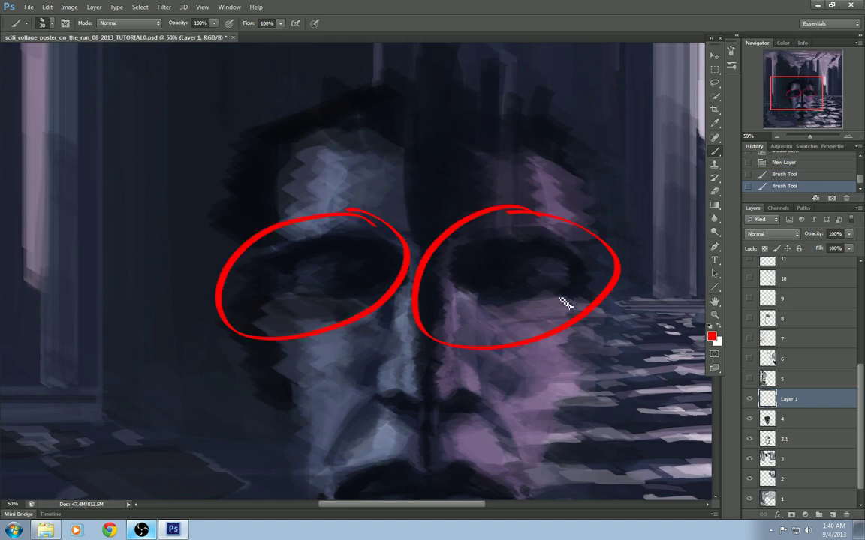
Mark the two folds running from the nose to the mouth corners with red strokes, undoing the excess.
{"action": "scroll", "coordinate": [497, 328], "scroll_direction": "down", "scroll_amount": 3}
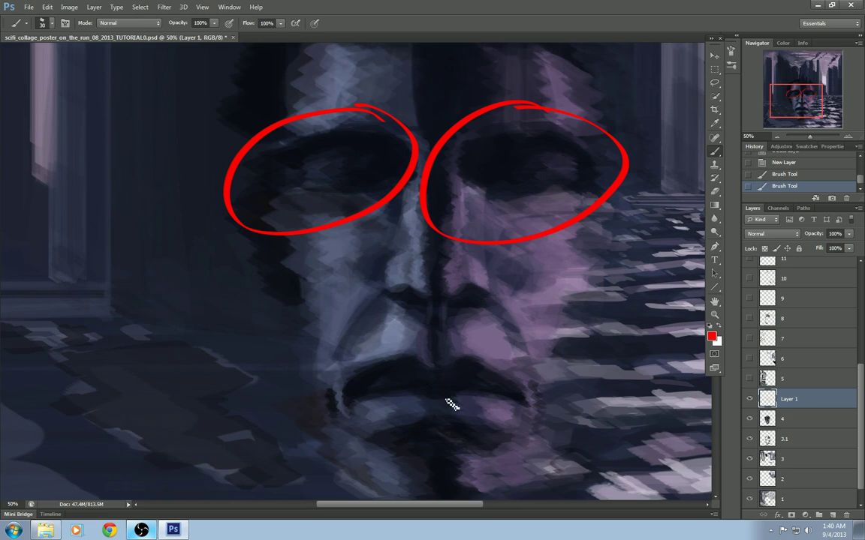
{"action": "left_click_drag", "start_coordinate": [432, 274], "coordinate": [381, 298]}
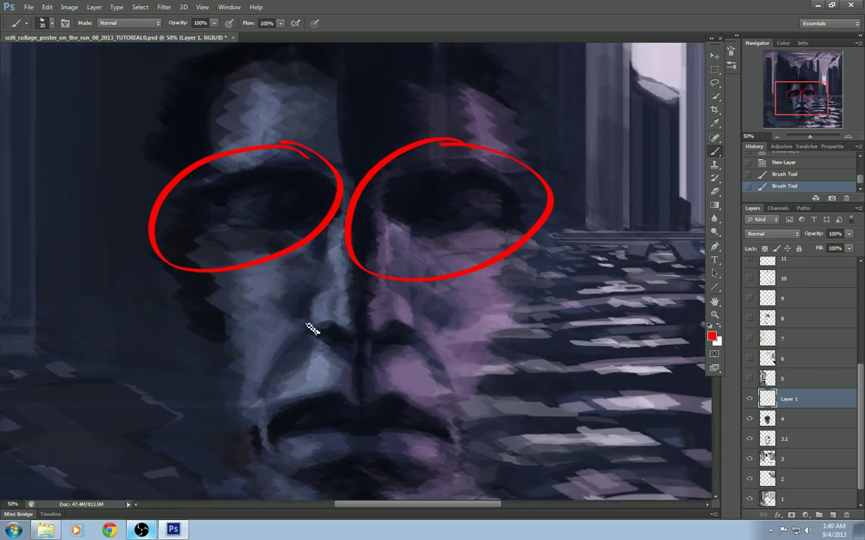
{"action": "left_click_drag", "start_coordinate": [315, 328], "coordinate": [259, 397]}
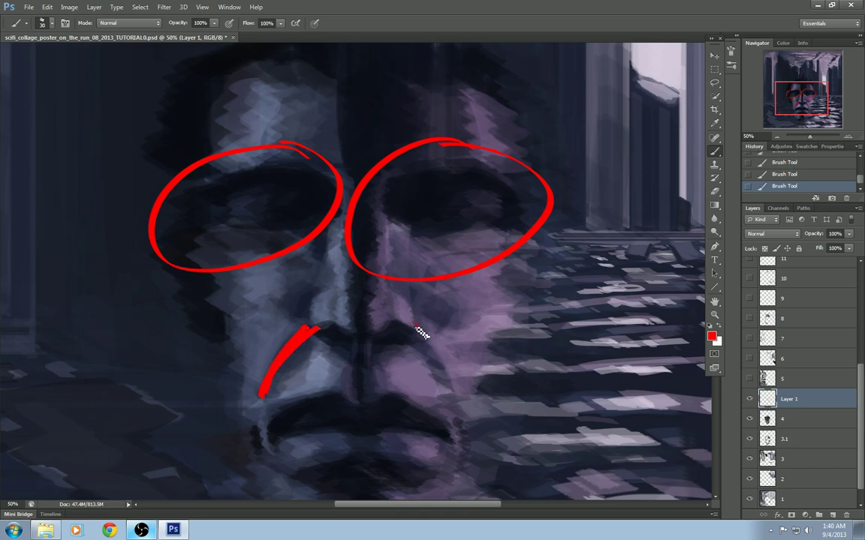
{"action": "left_click_drag", "start_coordinate": [413, 342], "coordinate": [462, 419]}
{"action": "key", "text": "ctrl+z"}
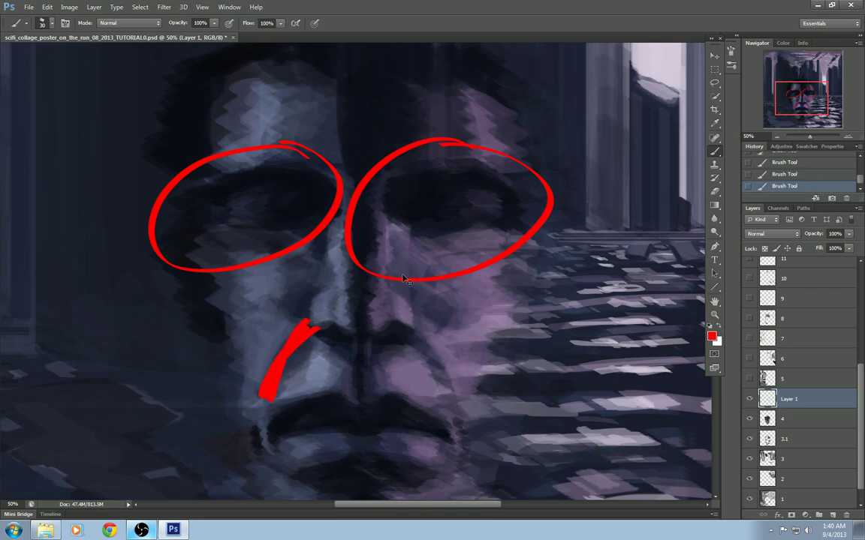
{"action": "key", "text": "ctrl+z"}
Delete the red annotation layer above layer 4.
{"action": "key", "text": "ctrl+minus"}
{"action": "key", "text": "ctrl+minus"}
{"action": "key", "text": "ctrl+minus"}
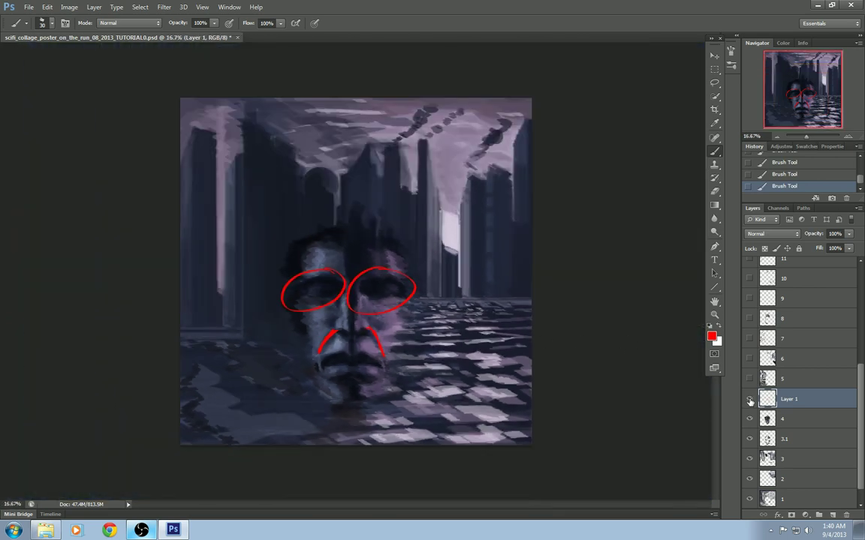
{"action": "key", "text": "Delete"}
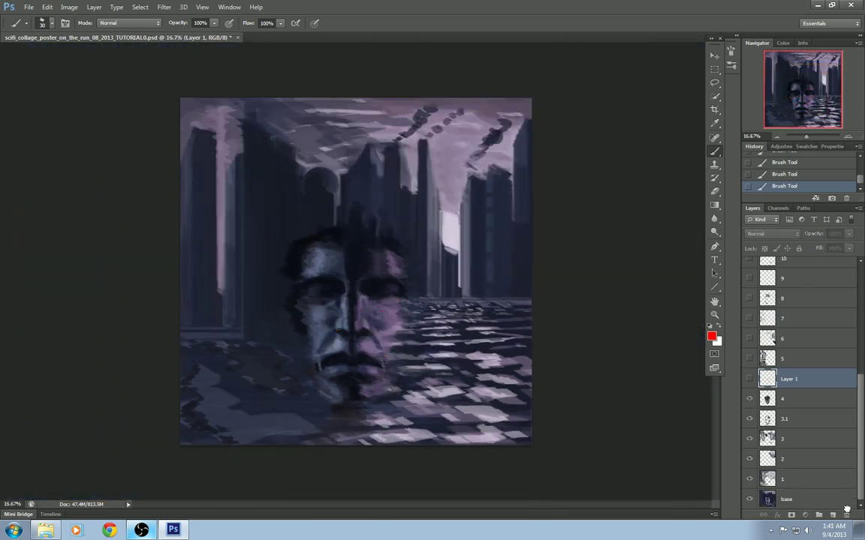
Show layer 5, toggling it off and on to compare the added building details.
{"action": "left_click", "coordinate": [772, 378]}
{"action": "left_click", "coordinate": [749, 380]}
{"action": "left_click", "coordinate": [749, 381]}
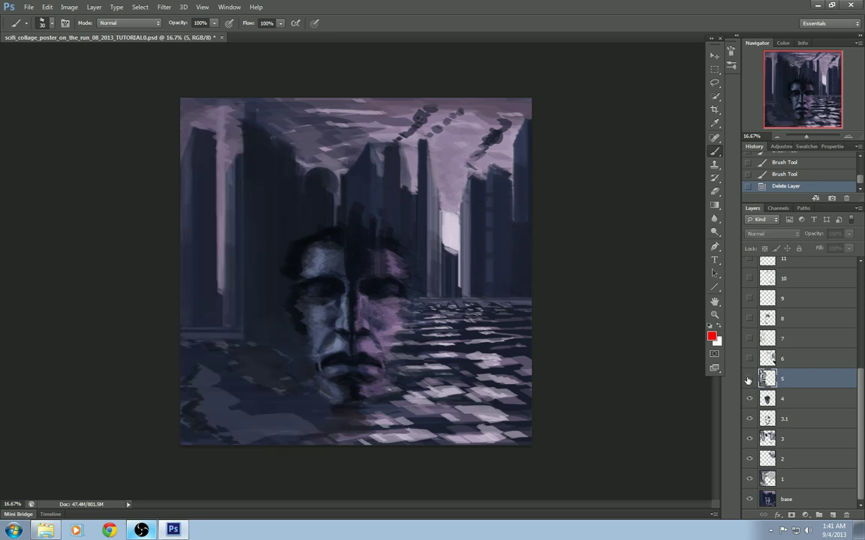
{"action": "left_click", "coordinate": [749, 381]}
{"action": "key", "text": "ctrl+plus"}
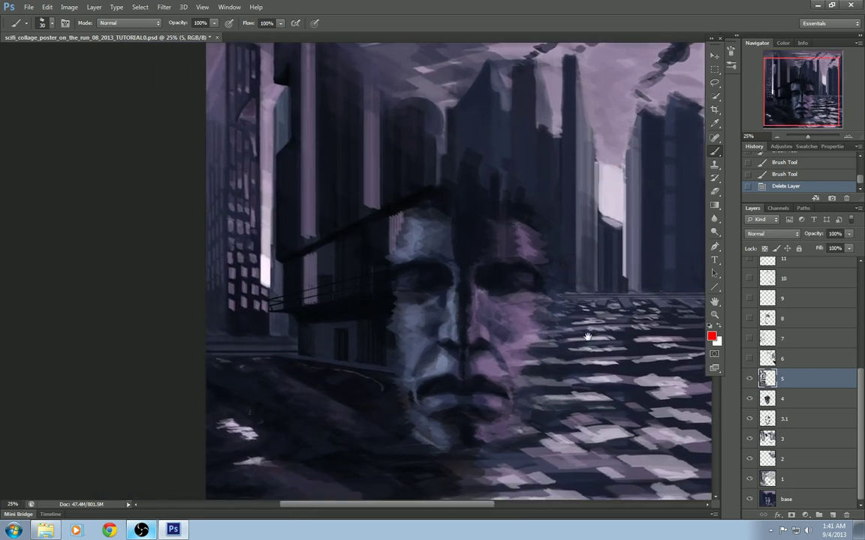
{"action": "left_click", "coordinate": [750, 380]}
{"action": "left_click", "coordinate": [750, 381]}
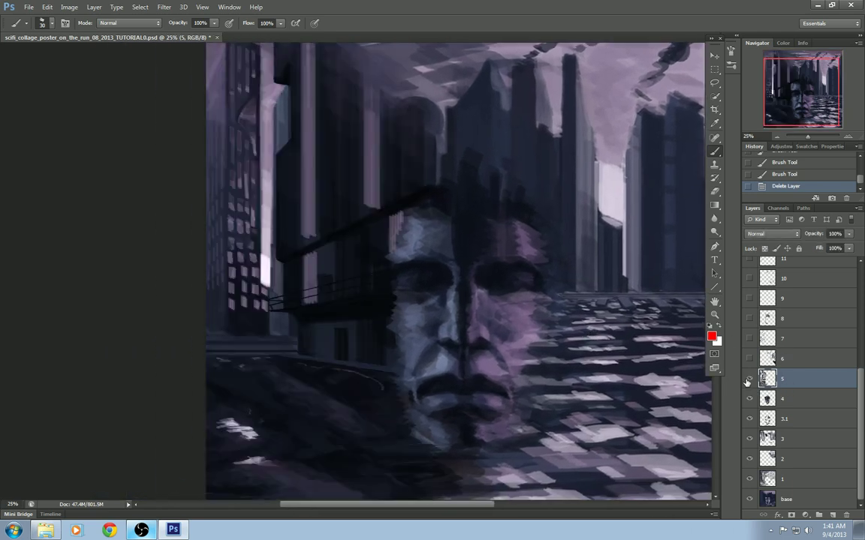
Add a new layer above layer 5 and circle the arched detail on the far-left tower in red.
{"action": "left_click_drag", "start_coordinate": [355, 193], "coordinate": [389, 270]}
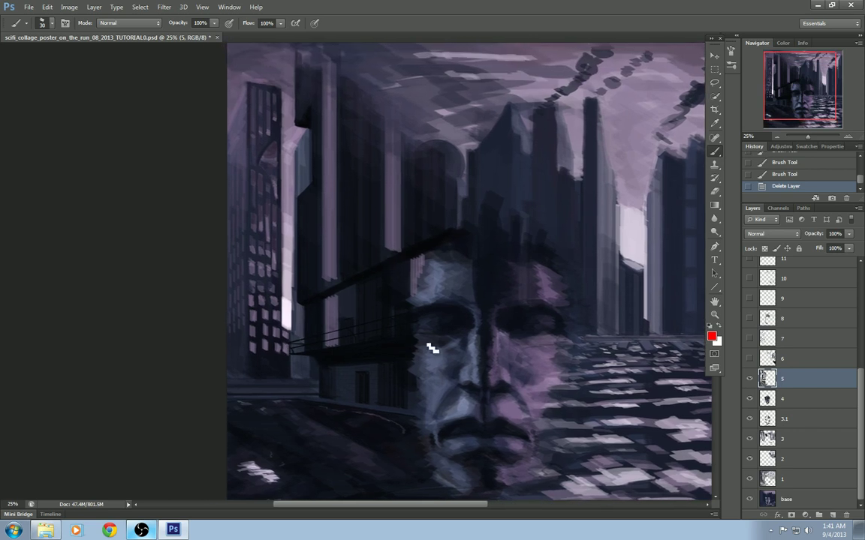
{"action": "left_click", "coordinate": [833, 515]}
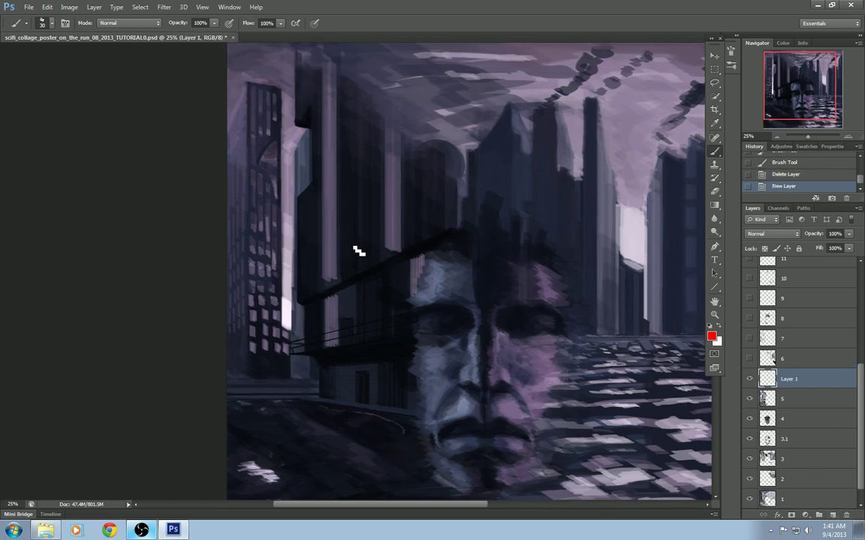
{"action": "left_click_drag", "start_coordinate": [293, 248], "coordinate": [342, 282]}
{"action": "key", "text": "ctrl+plus"}
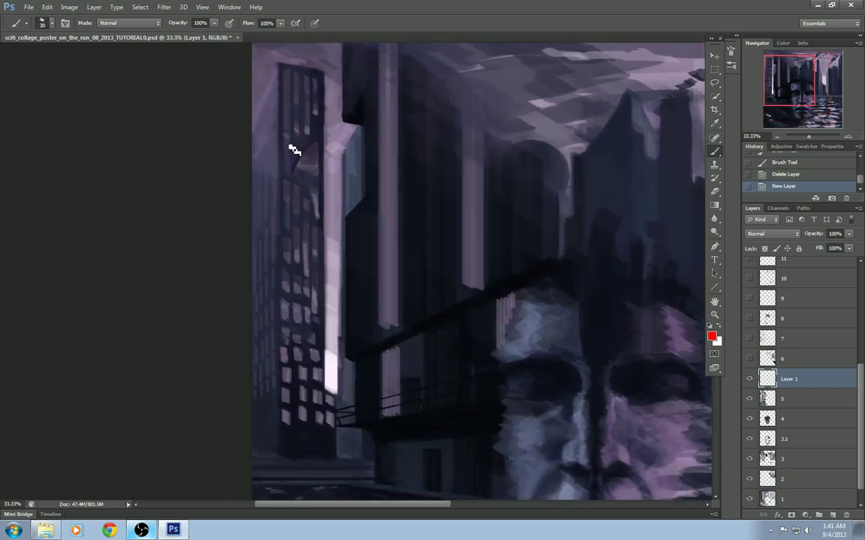
{"action": "left_click_drag", "start_coordinate": [293, 137], "coordinate": [301, 139]}
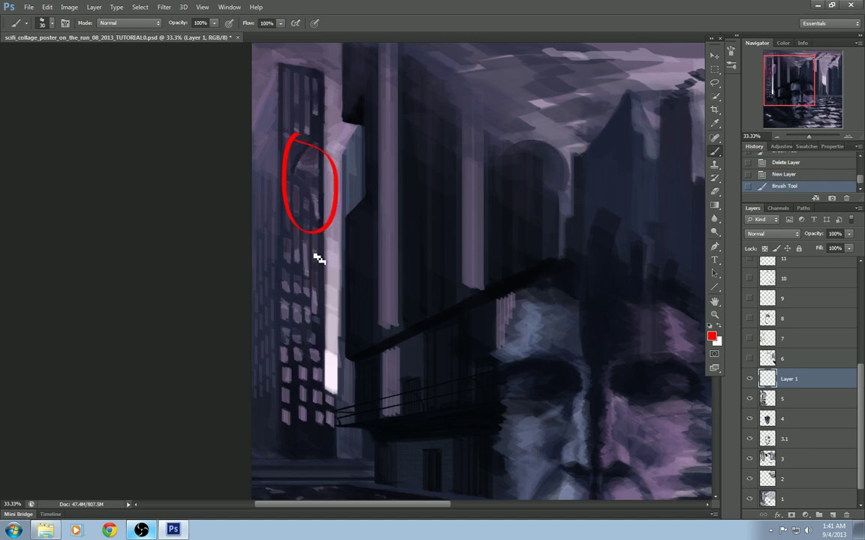
{"action": "mouse_move", "coordinate": [367, 256]}
{"action": "left_mouse_down"}
{"action": "mouse_move", "coordinate": [489, 307]}
{"action": "mouse_move", "coordinate": [490, 286]}
{"action": "mouse_move", "coordinate": [454, 294]}
{"action": "mouse_move", "coordinate": [446, 277]}
{"action": "left_mouse_up"}
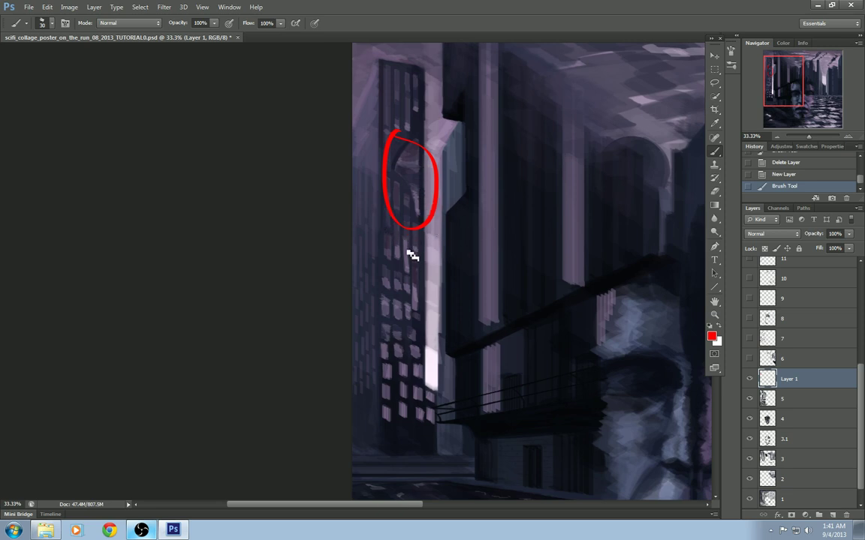
Toggle layer 5 off and on to compare the tower and dark building details with the painting beneath.
{"action": "mouse_move", "coordinate": [414, 191]}
{"action": "left_mouse_down"}
{"action": "mouse_move", "coordinate": [420, 291]}
{"action": "mouse_move", "coordinate": [405, 280]}
{"action": "left_mouse_up"}
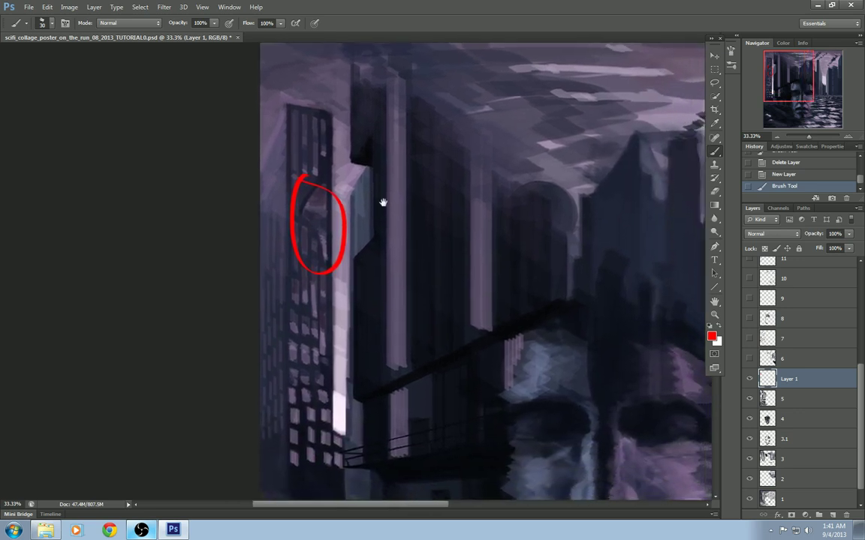
{"action": "left_click_drag", "start_coordinate": [405, 214], "coordinate": [453, 286]}
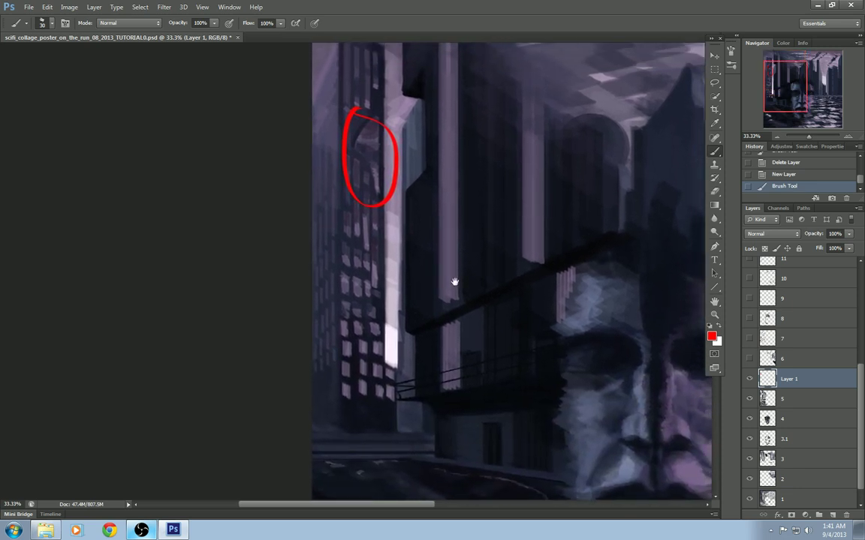
{"action": "left_click", "coordinate": [749, 398]}
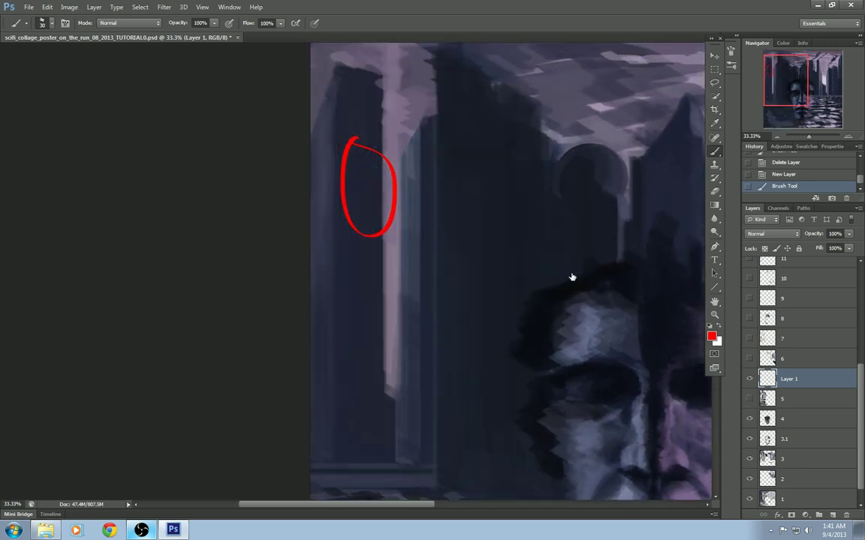
{"action": "left_click", "coordinate": [749, 398]}
Outline the stepped left edge of the large dark building in red, undoing and redrawing the first stroke.
{"action": "left_click_drag", "start_coordinate": [434, 153], "coordinate": [456, 220]}
{"action": "mouse_move", "coordinate": [440, 172]}
{"action": "left_mouse_down"}
{"action": "mouse_move", "coordinate": [425, 198]}
{"action": "mouse_move", "coordinate": [424, 79]}
{"action": "left_mouse_up"}
{"action": "key", "text": "ctrl+z"}
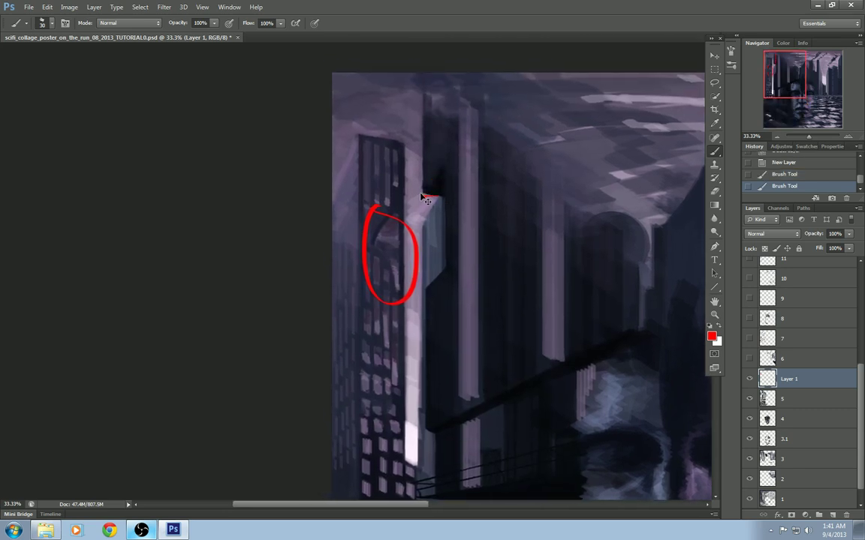
{"action": "left_click_drag", "start_coordinate": [440, 171], "coordinate": [425, 191]}
{"action": "left_click_drag", "start_coordinate": [425, 191], "coordinate": [425, 77]}
{"action": "left_click_drag", "start_coordinate": [466, 212], "coordinate": [473, 158]}
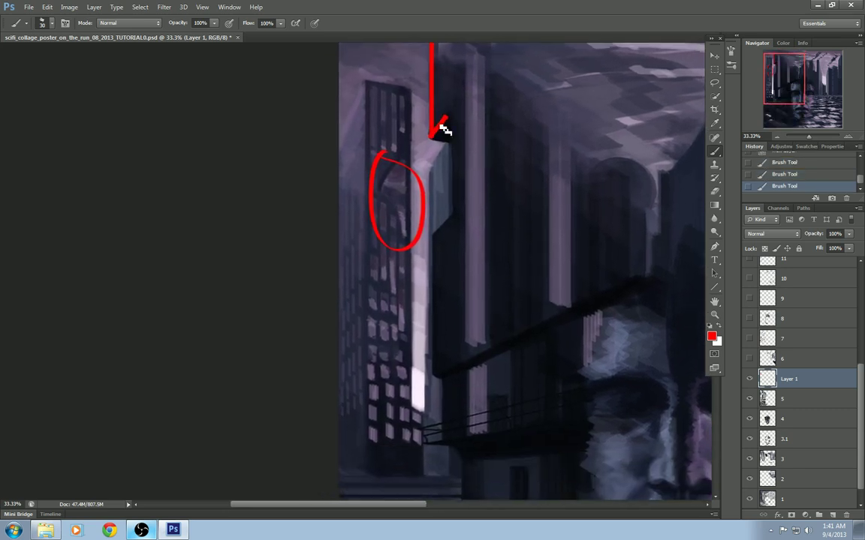
{"action": "mouse_move", "coordinate": [450, 117]}
{"action": "left_mouse_down"}
{"action": "mouse_move", "coordinate": [452, 204]}
{"action": "mouse_move", "coordinate": [434, 241]}
{"action": "left_mouse_up"}
{"action": "left_click_drag", "start_coordinate": [428, 302], "coordinate": [453, 190]}
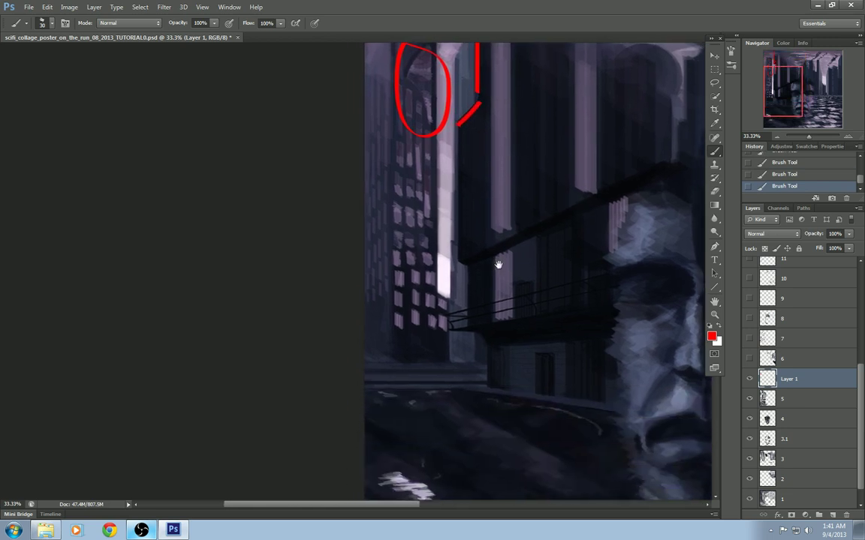
Circle the railed balcony on the dark building in red and inspect the doorway and wall beneath it up close.
{"action": "left_click_drag", "start_coordinate": [524, 268], "coordinate": [449, 251]}
{"action": "mouse_move", "coordinate": [401, 274]}
{"action": "left_mouse_down"}
{"action": "mouse_move", "coordinate": [373, 291]}
{"action": "mouse_move", "coordinate": [400, 278]}
{"action": "left_mouse_up"}
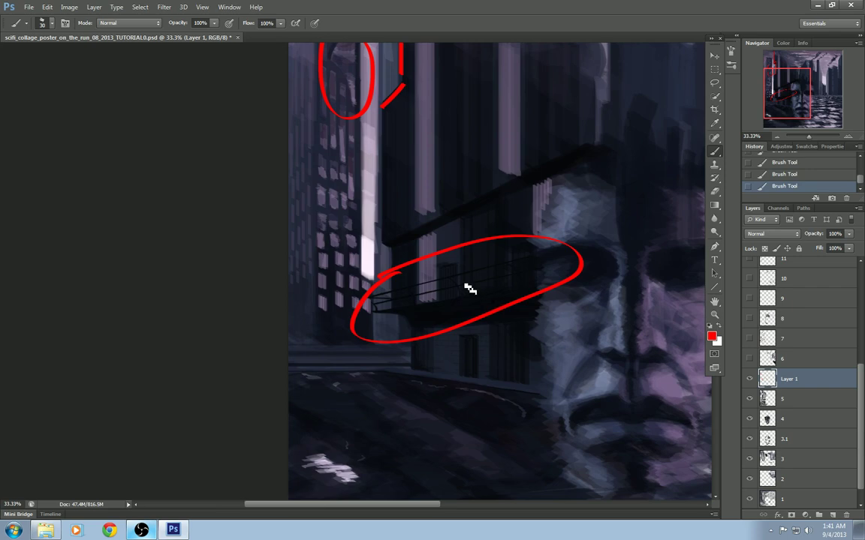
{"action": "left_click_drag", "start_coordinate": [467, 267], "coordinate": [450, 187]}
{"action": "key", "text": "ctrl+plus"}
{"action": "key", "text": "ctrl+plus"}
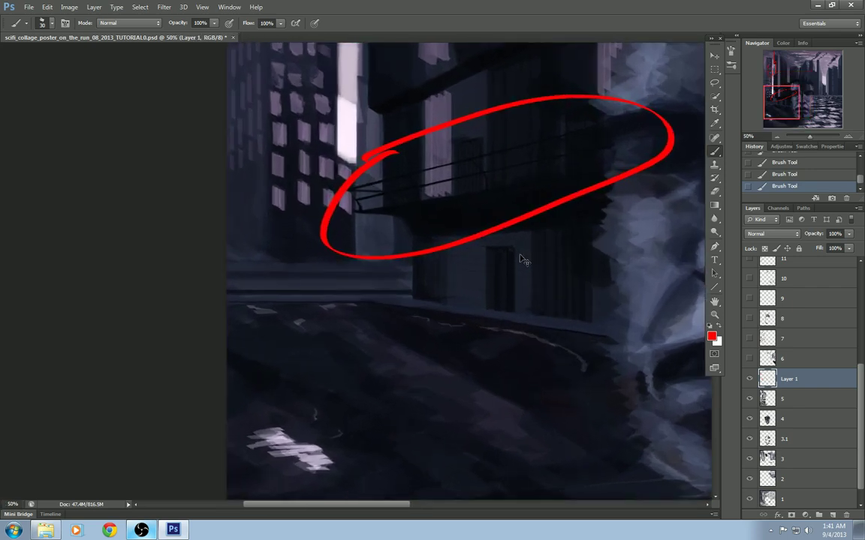
{"action": "scroll", "coordinate": [541, 253], "scroll_direction": "up", "scroll_amount": 1}
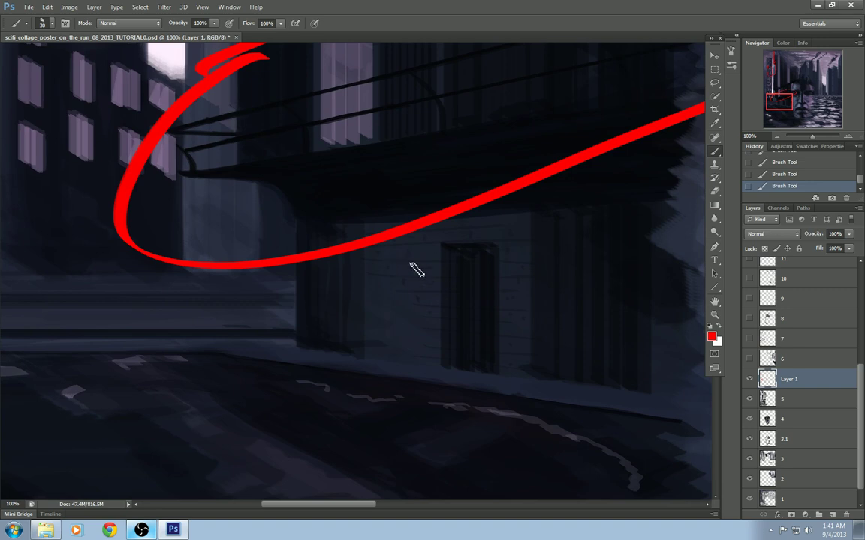
{"action": "scroll", "coordinate": [498, 277], "scroll_direction": "down", "scroll_amount": 2}
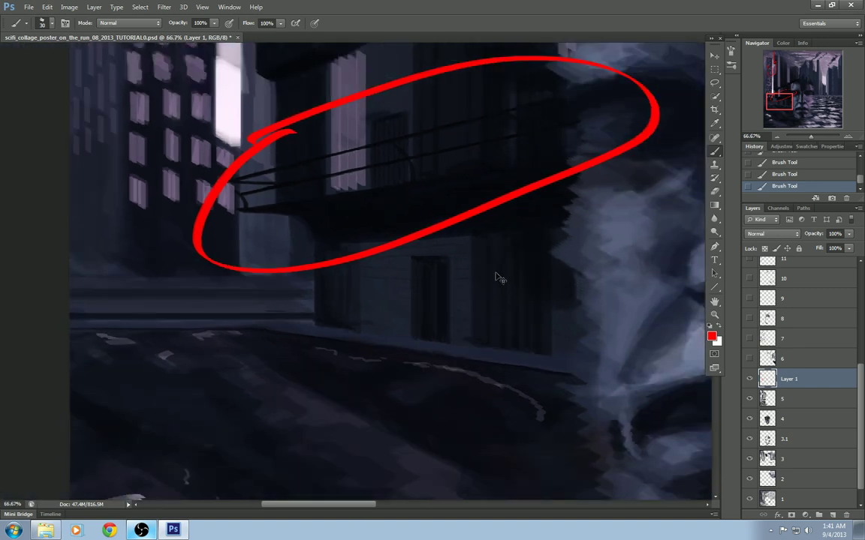
{"action": "left_click_drag", "start_coordinate": [483, 294], "coordinate": [481, 315]}
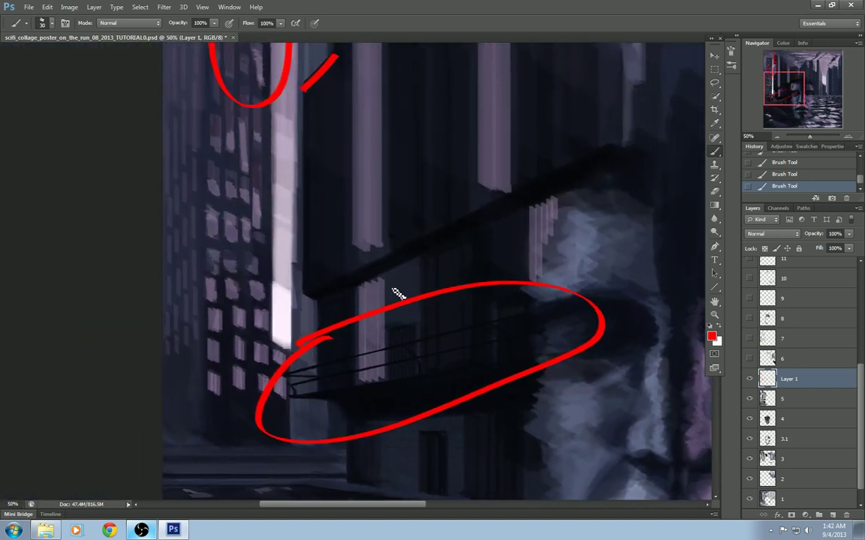
Mark two small window shapes in red between the balcony and the slanted dark ledge above it.
{"action": "left_click_drag", "start_coordinate": [404, 265], "coordinate": [402, 300]}
{"action": "mouse_move", "coordinate": [453, 255]}
{"action": "left_mouse_down"}
{"action": "mouse_move", "coordinate": [449, 287]}
{"action": "mouse_move", "coordinate": [453, 186]}
{"action": "left_mouse_up"}
{"action": "left_click_drag", "start_coordinate": [455, 247], "coordinate": [460, 496]}
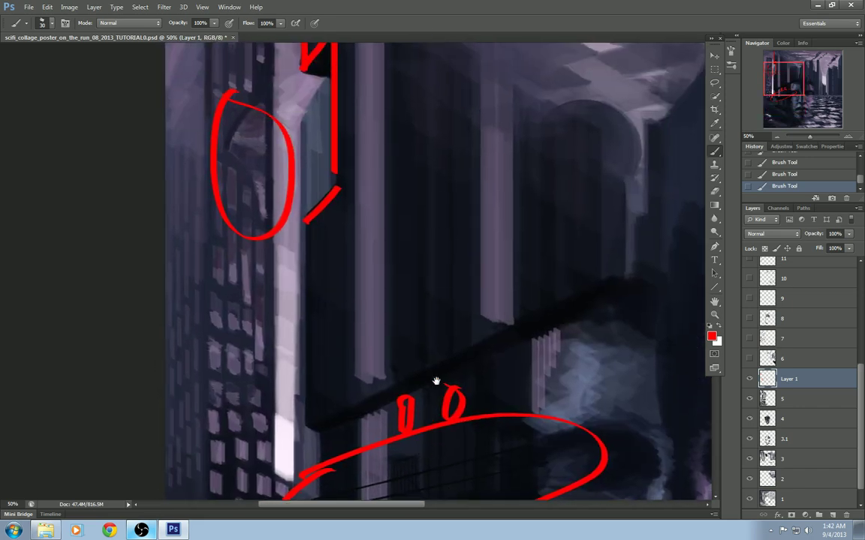
{"action": "left_click_drag", "start_coordinate": [436, 382], "coordinate": [452, 526]}
Outline the two long pale vertical strips on the dark building's facade in red.
{"action": "mouse_move", "coordinate": [358, 84]}
{"action": "left_mouse_down"}
{"action": "mouse_move", "coordinate": [376, 386]}
{"action": "mouse_move", "coordinate": [402, 87]}
{"action": "left_mouse_up"}
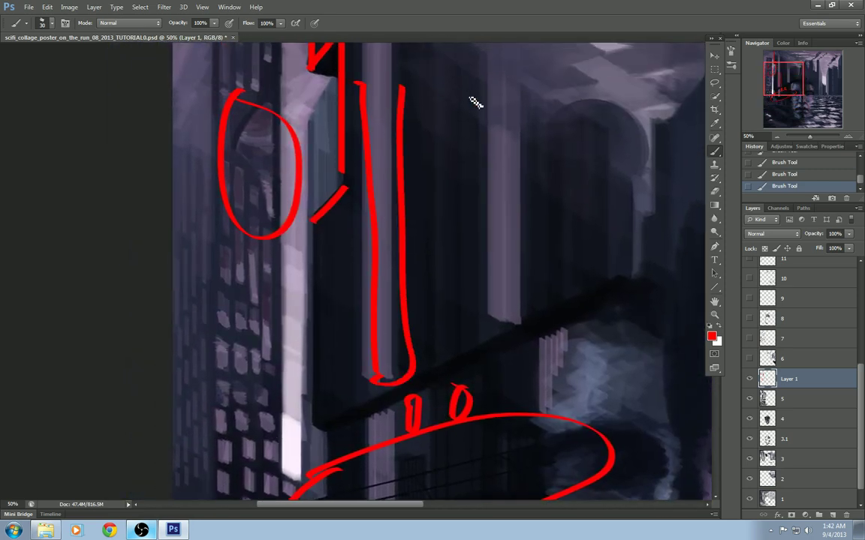
{"action": "mouse_move", "coordinate": [473, 95]}
{"action": "left_mouse_down"}
{"action": "mouse_move", "coordinate": [483, 324]}
{"action": "mouse_move", "coordinate": [525, 109]}
{"action": "left_mouse_up"}
{"action": "key", "text": "ctrl+minus"}
{"action": "left_click_drag", "start_coordinate": [508, 340], "coordinate": [588, 234]}
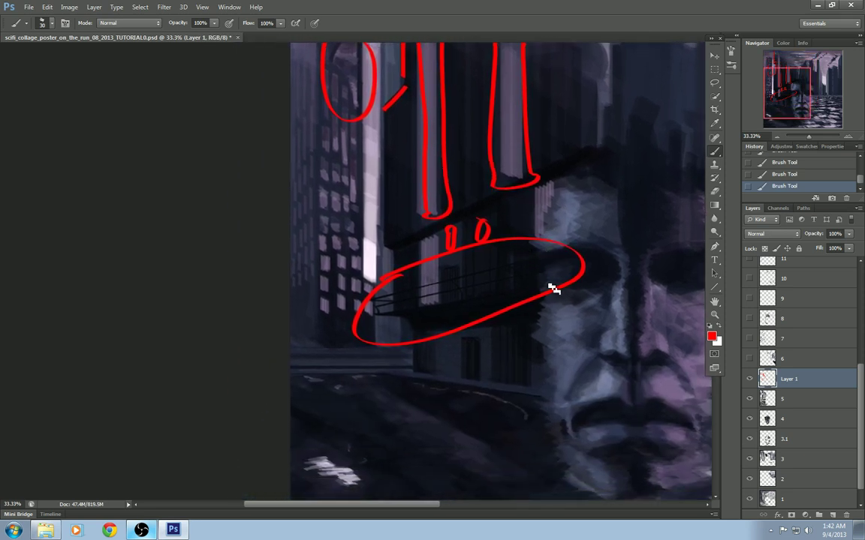
Trace the street edge along the building's base and the horizontal ledge behind it in red.
{"action": "left_click_drag", "start_coordinate": [508, 228], "coordinate": [471, 391]}
{"action": "left_click_drag", "start_coordinate": [501, 380], "coordinate": [551, 214]}
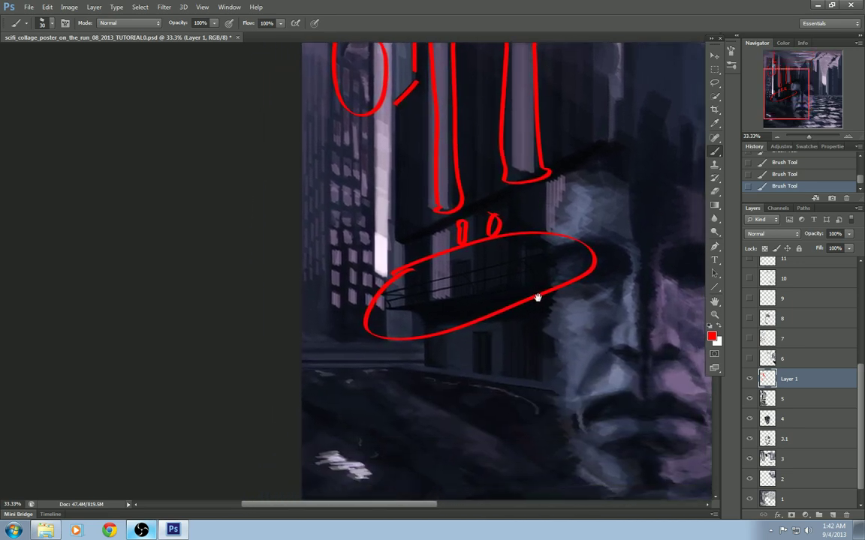
{"action": "left_click_drag", "start_coordinate": [570, 363], "coordinate": [548, 263]}
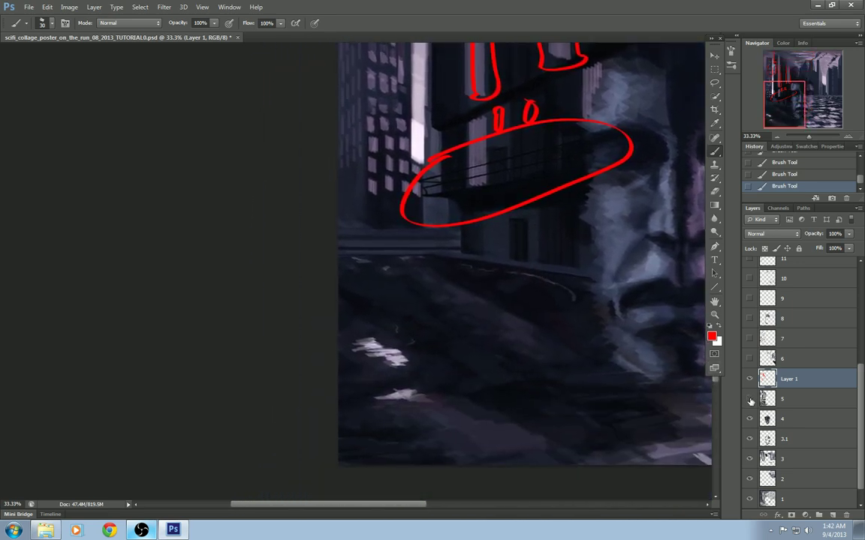
{"action": "key", "text": "ctrl+plus"}
{"action": "mouse_move", "coordinate": [496, 348]}
{"action": "left_mouse_down"}
{"action": "mouse_move", "coordinate": [443, 264]}
{"action": "mouse_move", "coordinate": [476, 338]}
{"action": "left_mouse_up"}
{"action": "left_click_drag", "start_coordinate": [269, 229], "coordinate": [640, 259]}
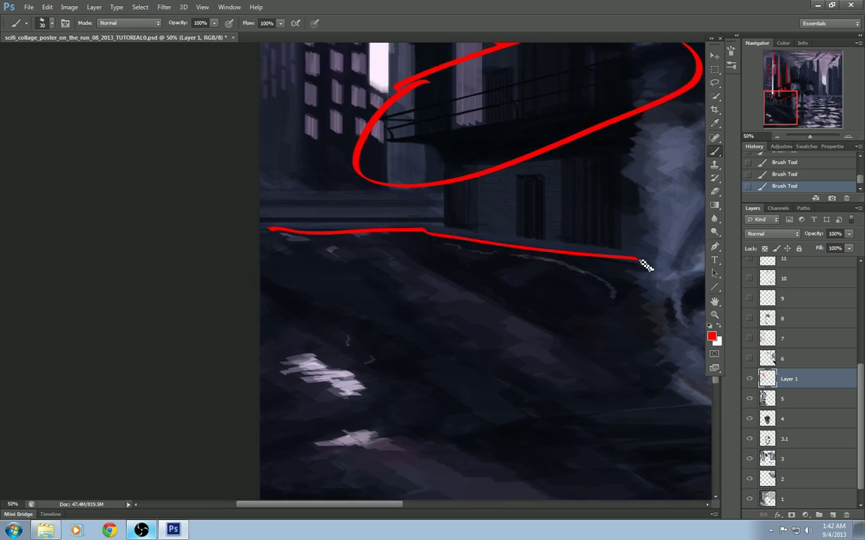
{"action": "left_click_drag", "start_coordinate": [264, 203], "coordinate": [413, 207]}
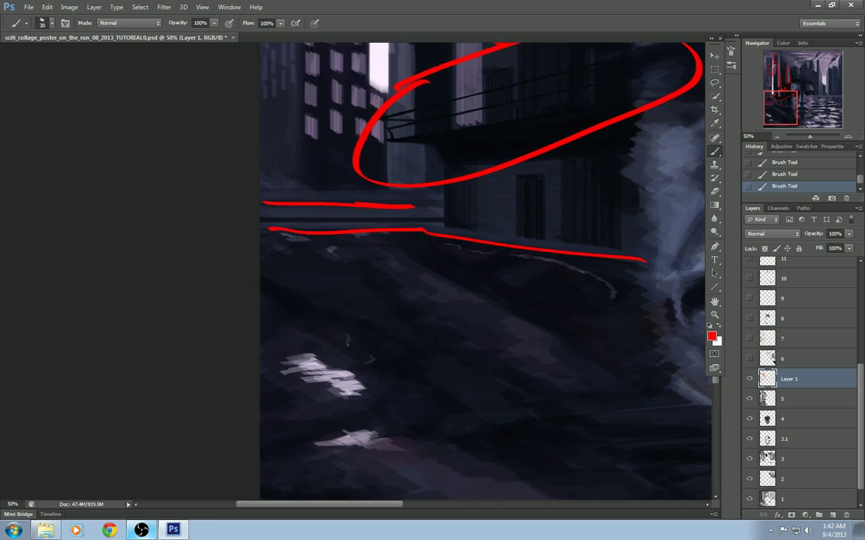
Circle the bright light strip beside the far-left tower in red and look over the dark street foreground.
{"action": "left_click_drag", "start_coordinate": [452, 303], "coordinate": [497, 373]}
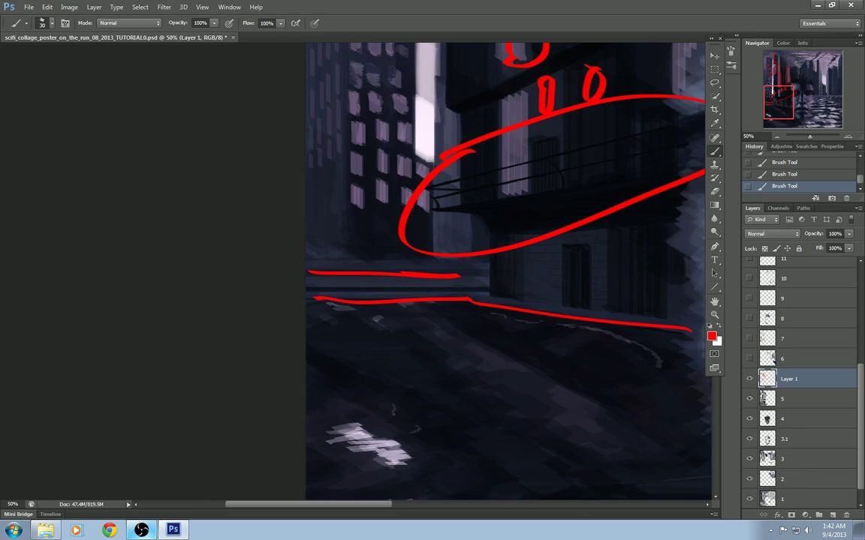
{"action": "left_click_drag", "start_coordinate": [424, 87], "coordinate": [429, 84]}
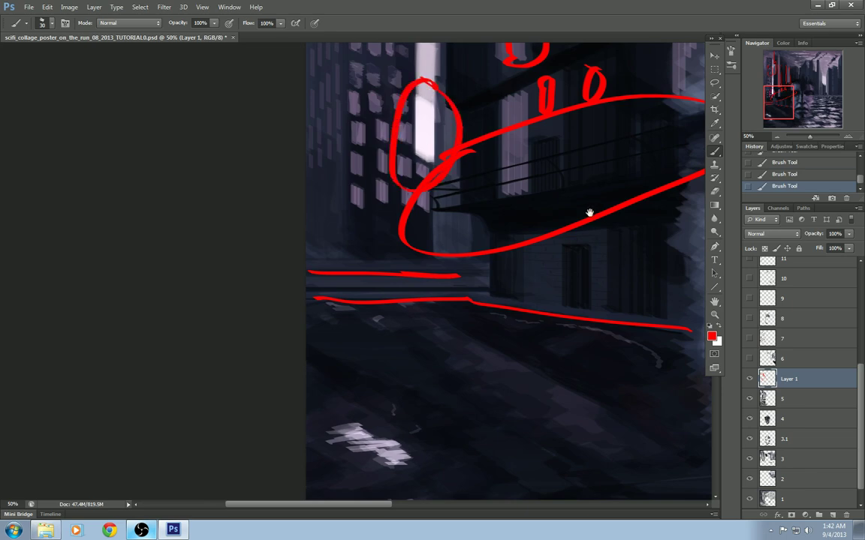
{"action": "key", "text": "ctrl+minus"}
{"action": "left_click_drag", "start_coordinate": [561, 229], "coordinate": [388, 274]}
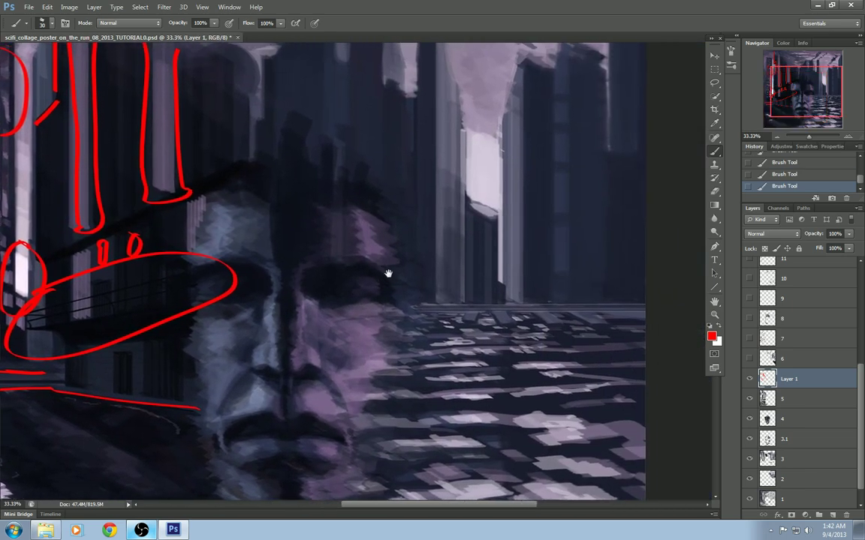
{"action": "left_click_drag", "start_coordinate": [166, 289], "coordinate": [402, 246]}
{"action": "left_click_drag", "start_coordinate": [487, 343], "coordinate": [411, 215]}
{"action": "key", "text": "ctrl+plus"}
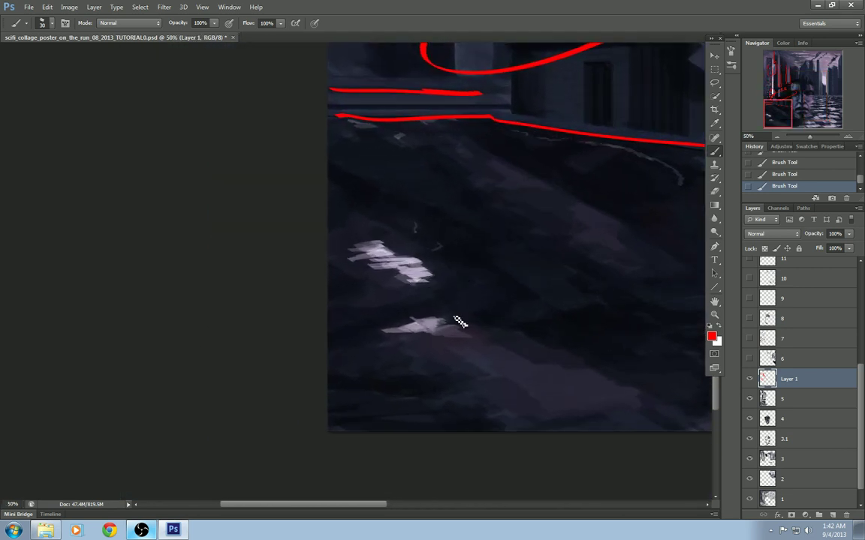
{"action": "key", "text": "ctrl+minus"}
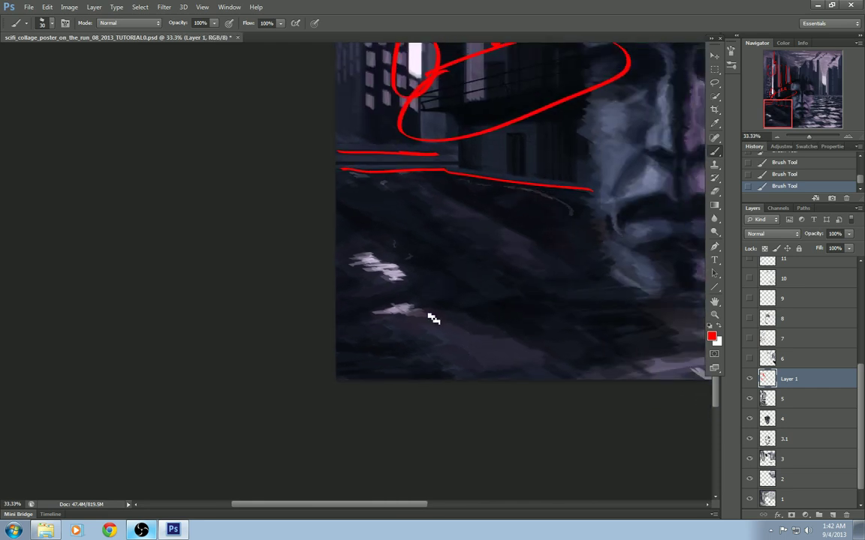
{"action": "mouse_move", "coordinate": [516, 281]}
{"action": "left_mouse_down"}
{"action": "mouse_move", "coordinate": [466, 330]}
{"action": "mouse_move", "coordinate": [353, 397]}
{"action": "left_mouse_up"}
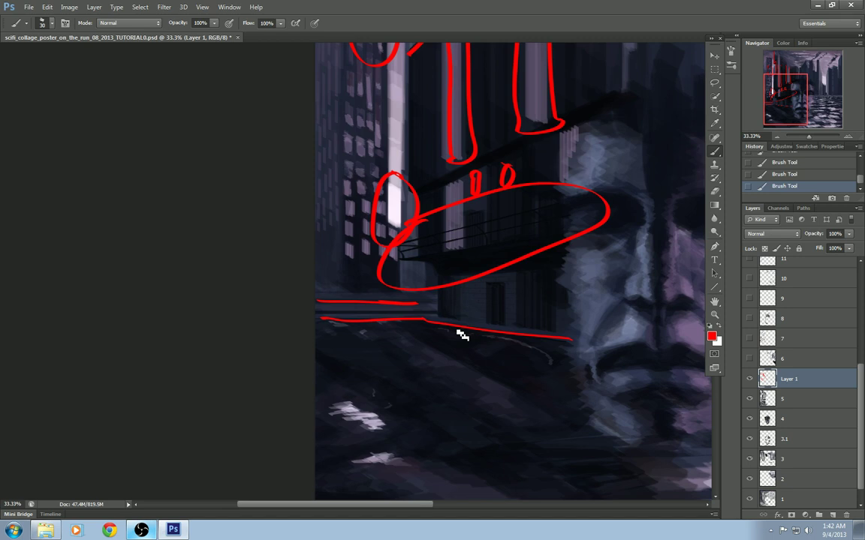
{"action": "left_click_drag", "start_coordinate": [457, 347], "coordinate": [501, 284]}
Hide and reshow the red annotation layer above layer 5 for comparison, and delete it.
{"action": "left_click", "coordinate": [750, 379]}
{"action": "left_click", "coordinate": [750, 379]}
{"action": "scroll", "coordinate": [796, 451], "scroll_direction": "down", "scroll_amount": 1}
{"action": "left_click_drag", "start_coordinate": [848, 514], "coordinate": [848, 515]}
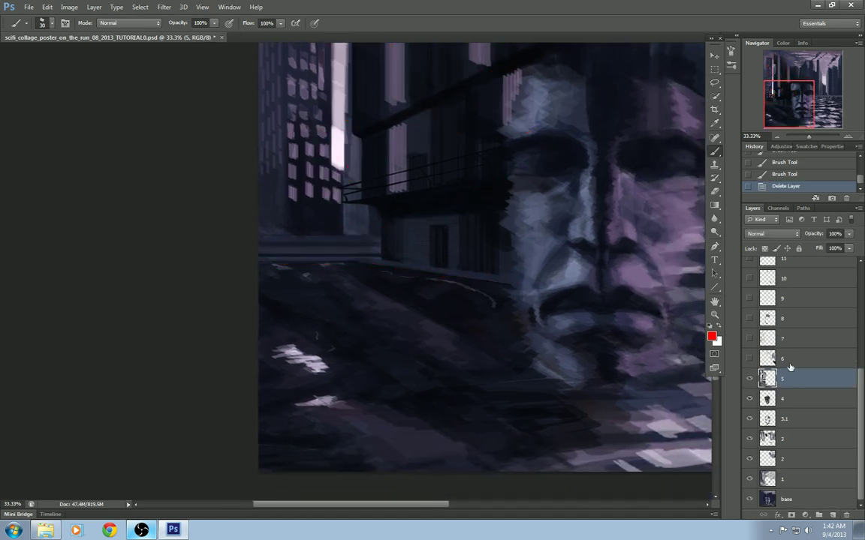
Show layer 6, toggling it off and on to compare its additions, and add a new layer above it.
{"action": "left_click", "coordinate": [788, 364]}
{"action": "left_click", "coordinate": [749, 361]}
{"action": "key", "text": "ctrl+minus"}
{"action": "key", "text": "ctrl+minus"}
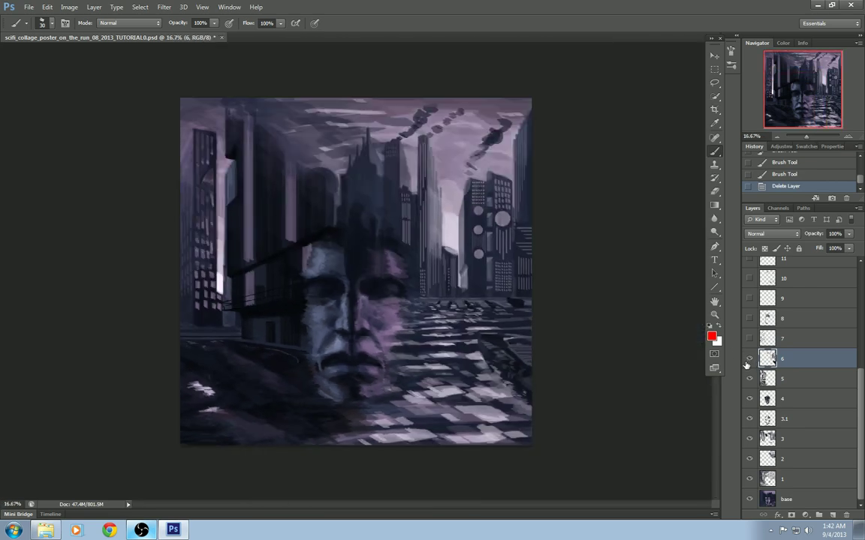
{"action": "left_click", "coordinate": [748, 358]}
{"action": "left_click", "coordinate": [749, 359]}
{"action": "left_click", "coordinate": [749, 359]}
{"action": "left_click", "coordinate": [748, 358]}
{"action": "key", "text": "ctrl+plus"}
{"action": "left_click", "coordinate": [820, 515]}
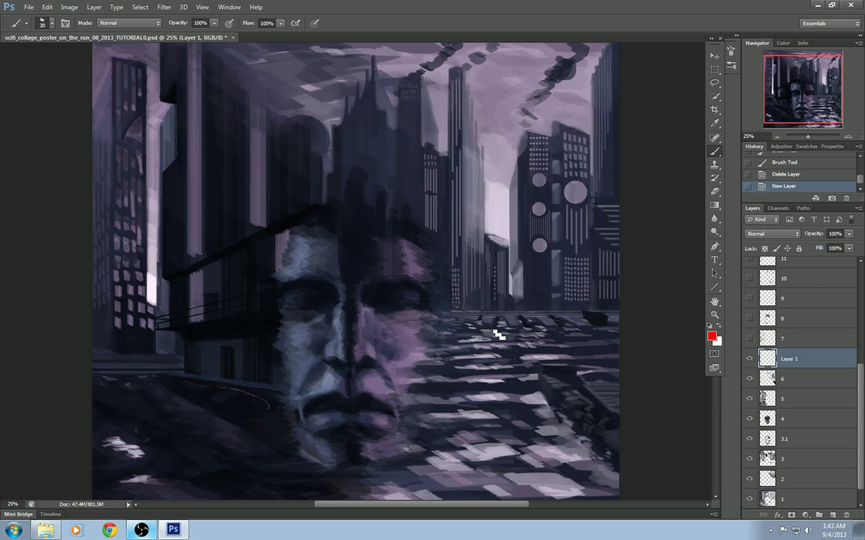
Circle the debris along the far waterline and the dark foreground structure in red, link them with an arrow, and undo these strokes.
{"action": "left_click_drag", "start_coordinate": [497, 332], "coordinate": [506, 324]}
{"action": "key", "text": "ctrl+plus"}
{"action": "left_click_drag", "start_coordinate": [668, 440], "coordinate": [413, 303]}
{"action": "key", "text": "ctrl+plus"}
{"action": "left_click_drag", "start_coordinate": [338, 259], "coordinate": [518, 495]}
{"action": "left_click_drag", "start_coordinate": [525, 255], "coordinate": [327, 241]}
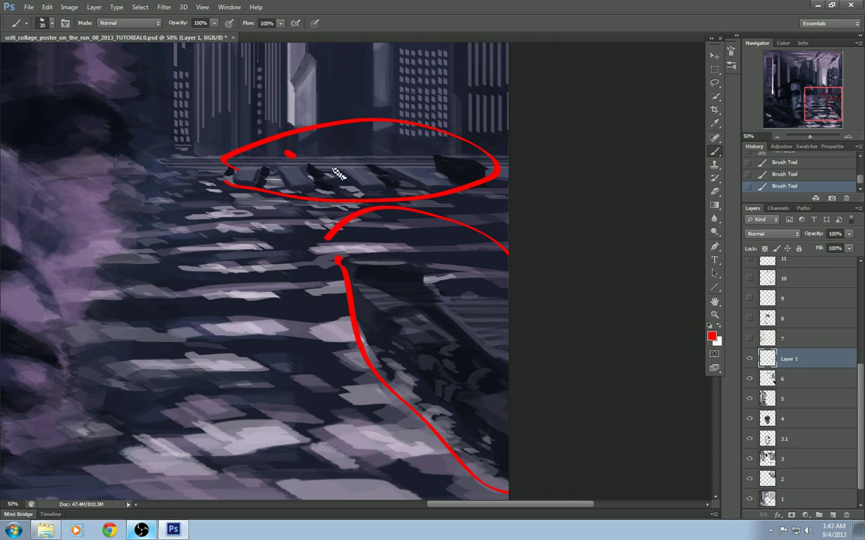
{"action": "mouse_move", "coordinate": [288, 153]}
{"action": "left_mouse_down"}
{"action": "mouse_move", "coordinate": [499, 386]}
{"action": "mouse_move", "coordinate": [419, 314]}
{"action": "left_mouse_up"}
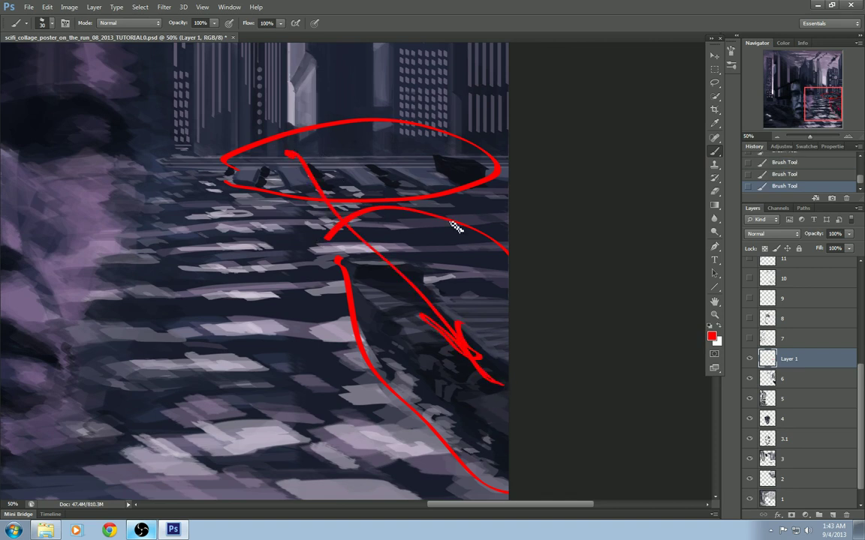
{"action": "key", "text": "ctrl+alt+z"}
{"action": "key", "text": "ctrl+alt+z"}
{"action": "key", "text": "ctrl+alt+z"}
{"action": "key", "text": "ctrl+alt+z"}
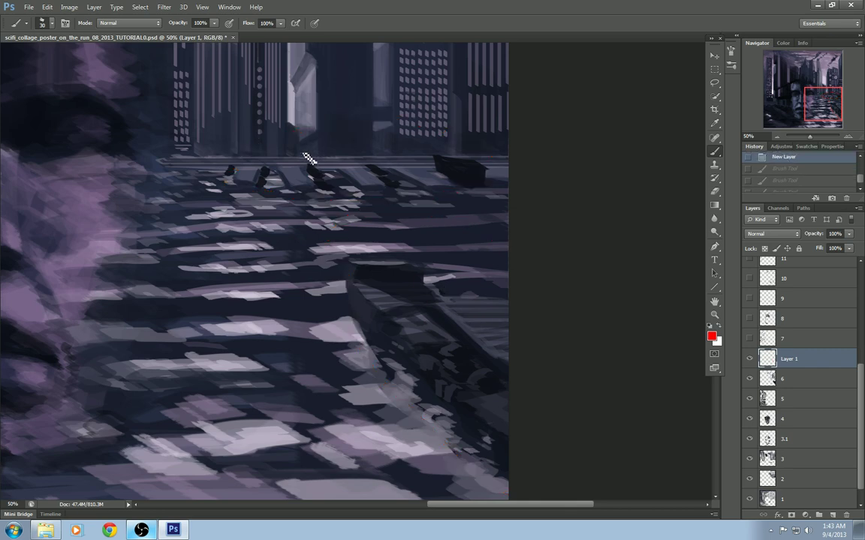
Draw two red circles around the textured details on the side of the dark structure in the water.
{"action": "left_click_drag", "start_coordinate": [439, 358], "coordinate": [529, 284]}
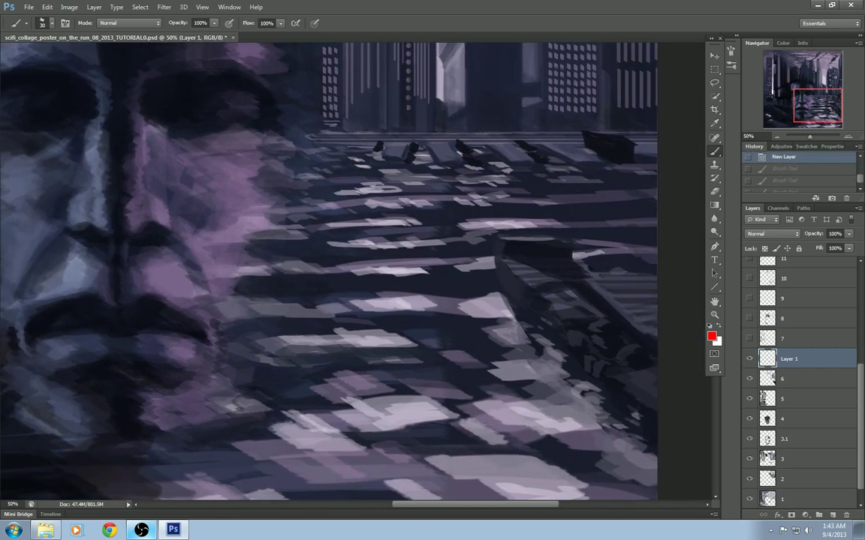
{"action": "left_click_drag", "start_coordinate": [409, 335], "coordinate": [315, 306]}
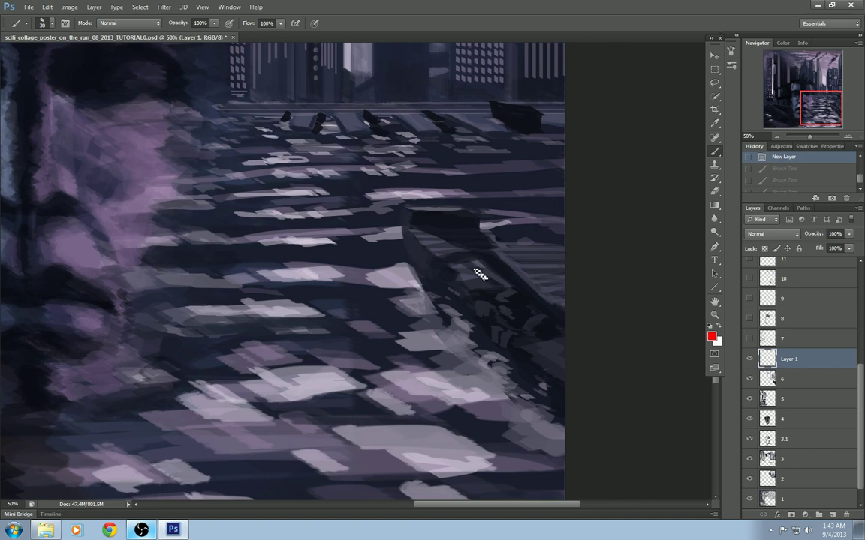
{"action": "left_click_drag", "start_coordinate": [435, 297], "coordinate": [407, 333]}
{"action": "mouse_move", "coordinate": [473, 315]}
{"action": "left_mouse_down"}
{"action": "mouse_move", "coordinate": [512, 359]}
{"action": "mouse_move", "coordinate": [500, 390]}
{"action": "mouse_move", "coordinate": [520, 344]}
{"action": "left_mouse_up"}
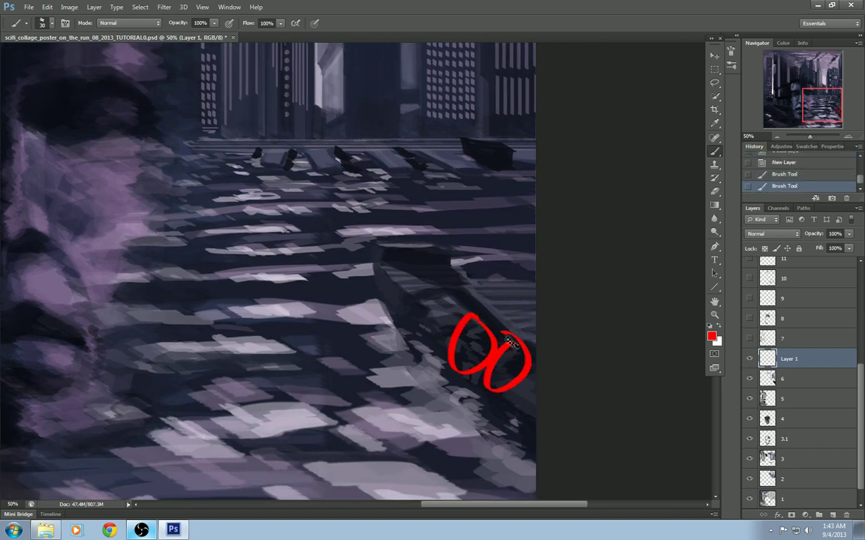
Toggle layer 6 off and on to compare the windowed towers and smoke on the poster's right side.
{"action": "left_click_drag", "start_coordinate": [433, 270], "coordinate": [464, 406]}
{"action": "key", "text": "ctrl+minus"}
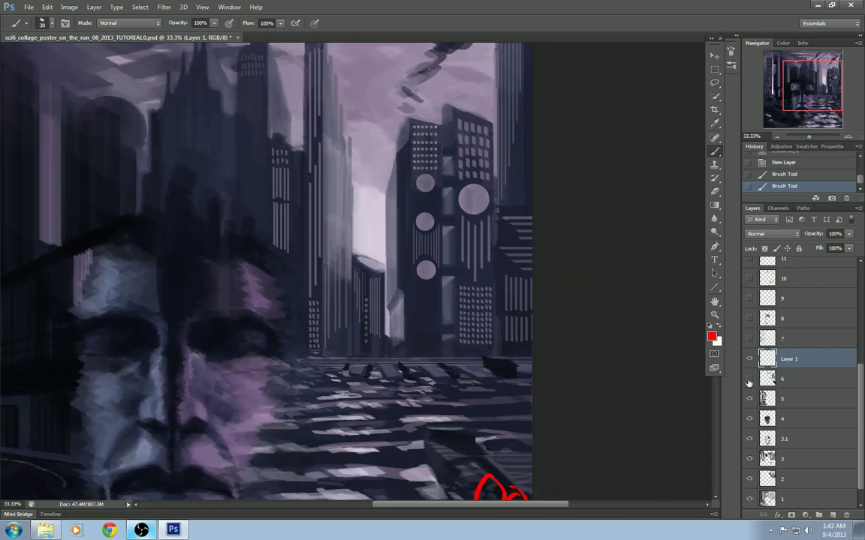
{"action": "left_click", "coordinate": [749, 382]}
{"action": "left_click", "coordinate": [749, 381]}
{"action": "mouse_move", "coordinate": [417, 249]}
{"action": "left_mouse_down"}
{"action": "mouse_move", "coordinate": [461, 374]}
{"action": "mouse_move", "coordinate": [436, 335]}
{"action": "left_mouse_up"}
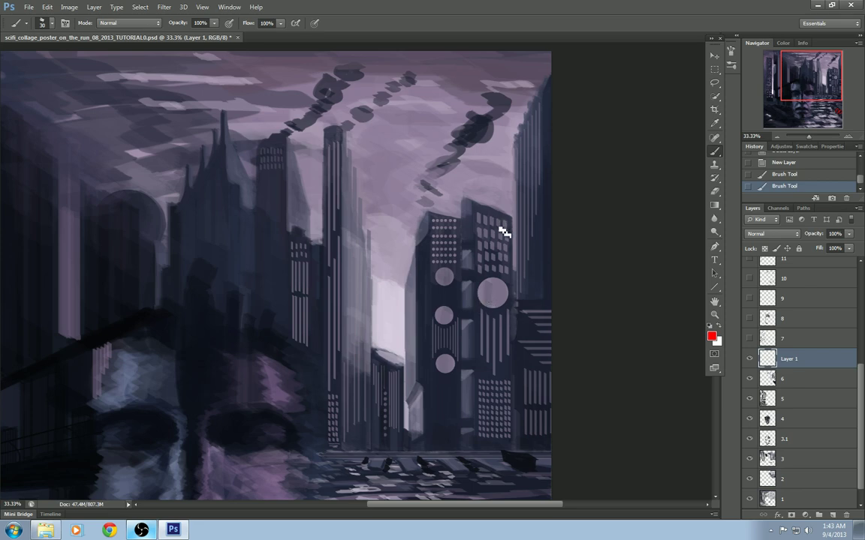
Mark the edge between the windowed tower and the striped building beside it in red, and undo the strokes.
{"action": "key", "text": "ctrl+plus"}
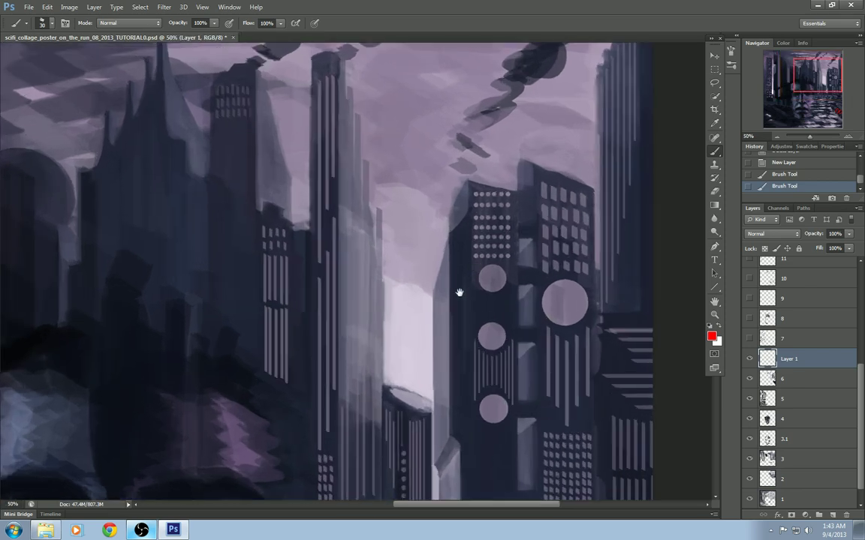
{"action": "left_click_drag", "start_coordinate": [460, 329], "coordinate": [411, 289]}
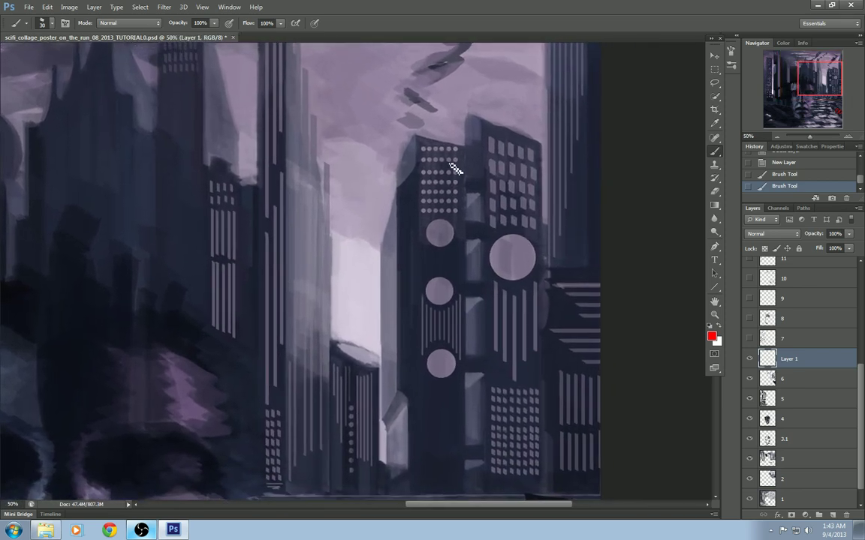
{"action": "left_click_drag", "start_coordinate": [522, 298], "coordinate": [517, 224]}
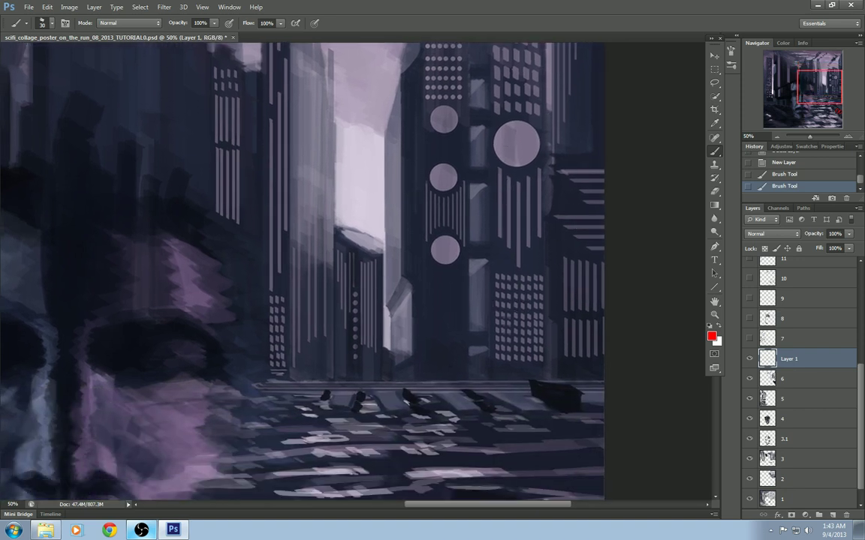
{"action": "left_click_drag", "start_coordinate": [472, 264], "coordinate": [473, 344]}
{"action": "left_click_drag", "start_coordinate": [549, 336], "coordinate": [557, 374]}
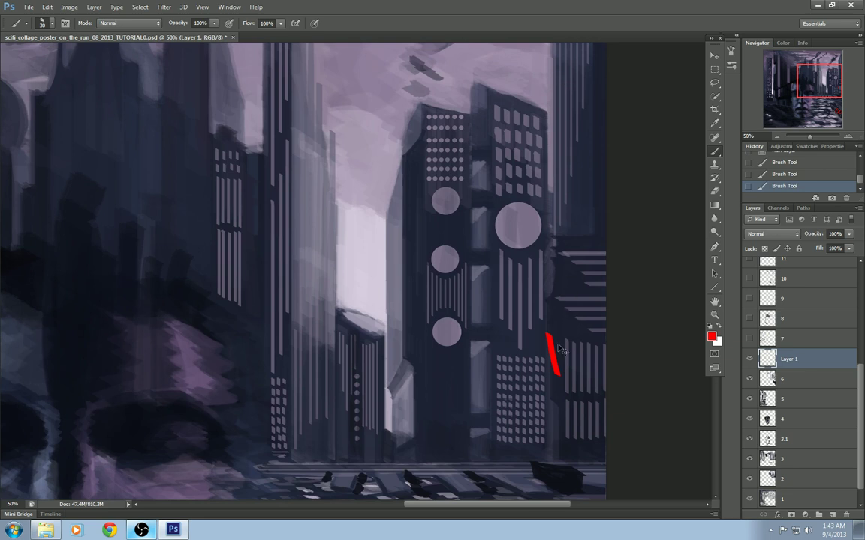
{"action": "key", "text": "ctrl+z"}
{"action": "left_click_drag", "start_coordinate": [568, 424], "coordinate": [568, 321]}
{"action": "key", "text": "ctrl+z"}
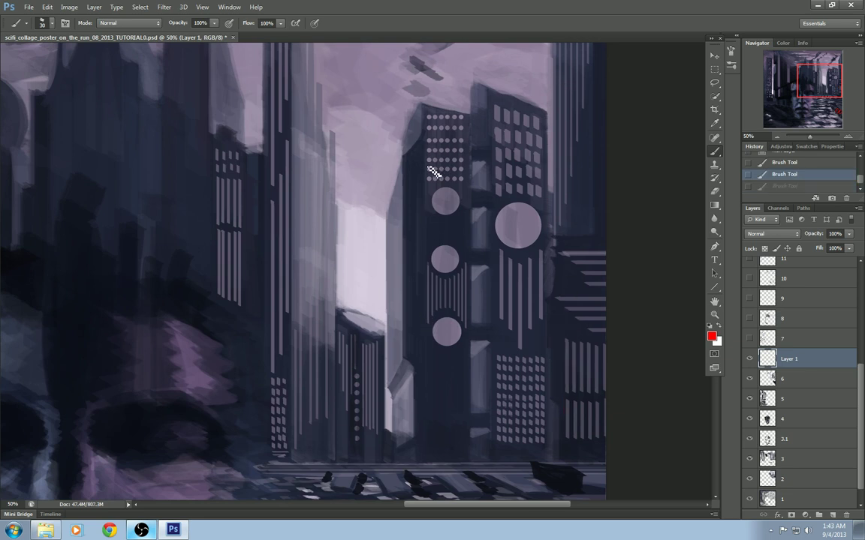
Examine the windowed towers and spires up close, and compare them with layer 6 hidden and shown twice.
{"action": "mouse_move", "coordinate": [389, 315]}
{"action": "left_mouse_down"}
{"action": "mouse_move", "coordinate": [554, 323]}
{"action": "mouse_move", "coordinate": [490, 361]}
{"action": "left_mouse_up"}
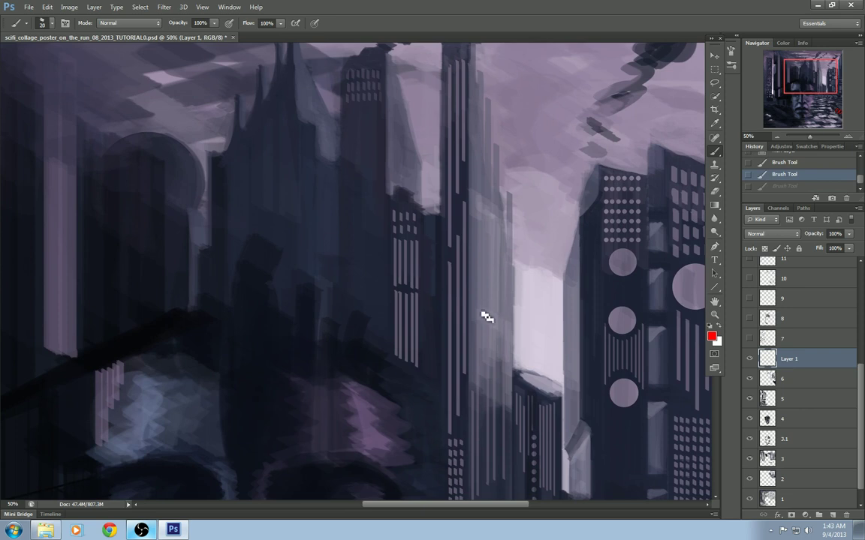
{"action": "left_click_drag", "start_coordinate": [567, 302], "coordinate": [454, 317]}
{"action": "left_click_drag", "start_coordinate": [509, 411], "coordinate": [469, 307]}
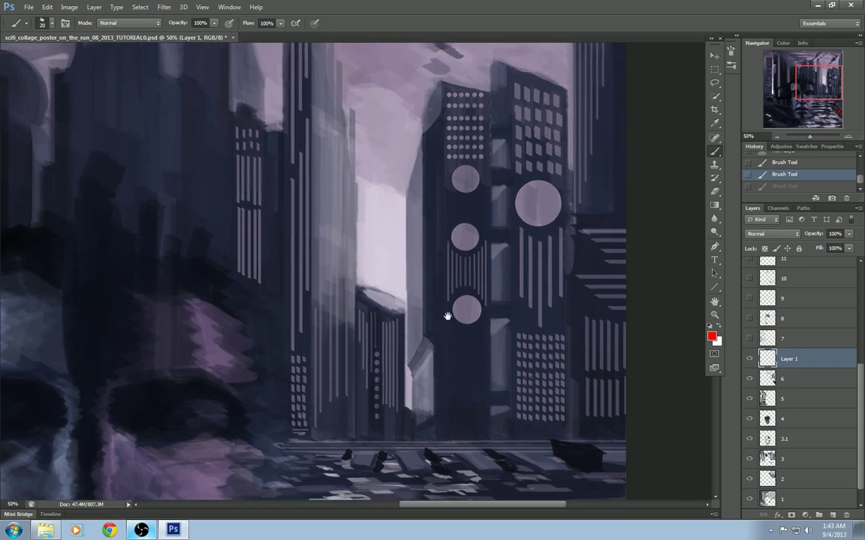
{"action": "scroll", "coordinate": [450, 320], "scroll_direction": "down", "scroll_amount": 1}
{"action": "scroll", "coordinate": [484, 290], "scroll_direction": "down", "scroll_amount": 1}
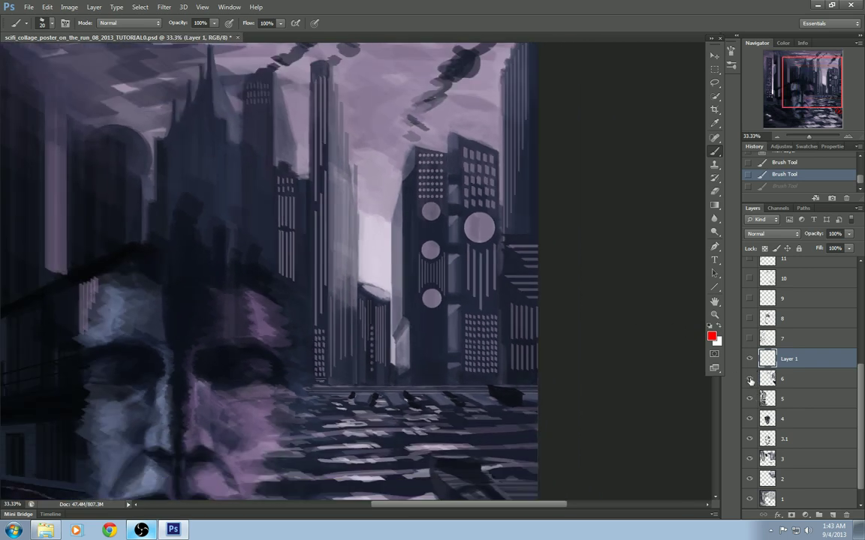
{"action": "left_click", "coordinate": [749, 380]}
{"action": "left_click", "coordinate": [750, 381]}
{"action": "left_click", "coordinate": [749, 380]}
{"action": "left_click", "coordinate": [750, 381]}
Circle the tips of the dark spired tower in red, and hide and delete the annotation layer.
{"action": "left_click_drag", "start_coordinate": [454, 326], "coordinate": [471, 390]}
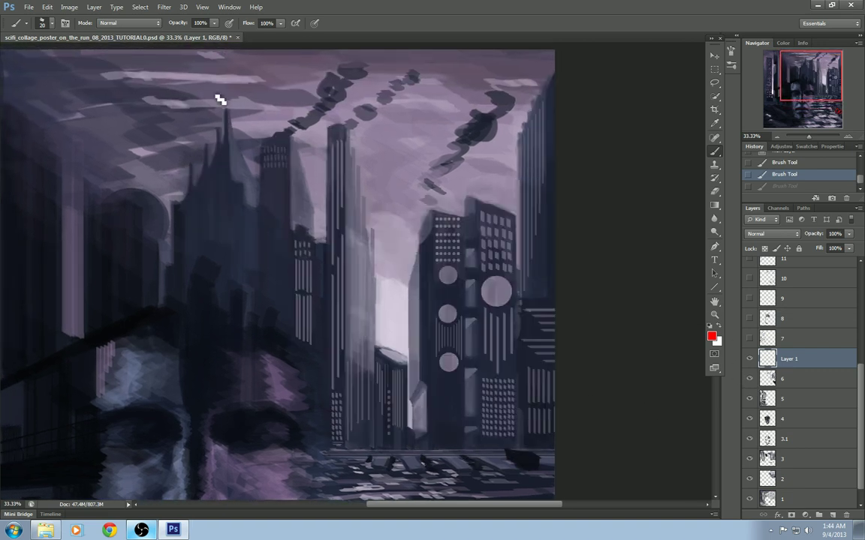
{"action": "mouse_move", "coordinate": [222, 96]}
{"action": "left_mouse_down"}
{"action": "mouse_move", "coordinate": [209, 101]}
{"action": "mouse_move", "coordinate": [218, 96]}
{"action": "left_mouse_up"}
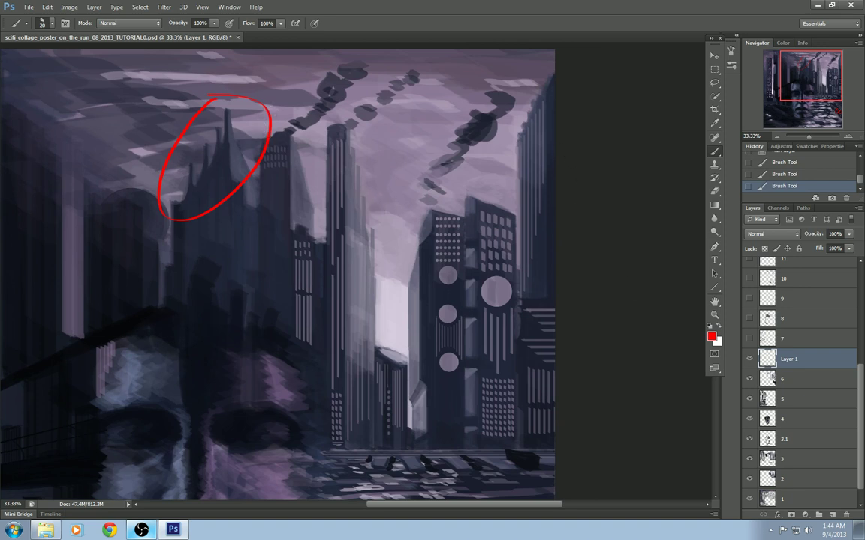
{"action": "left_click", "coordinate": [749, 359]}
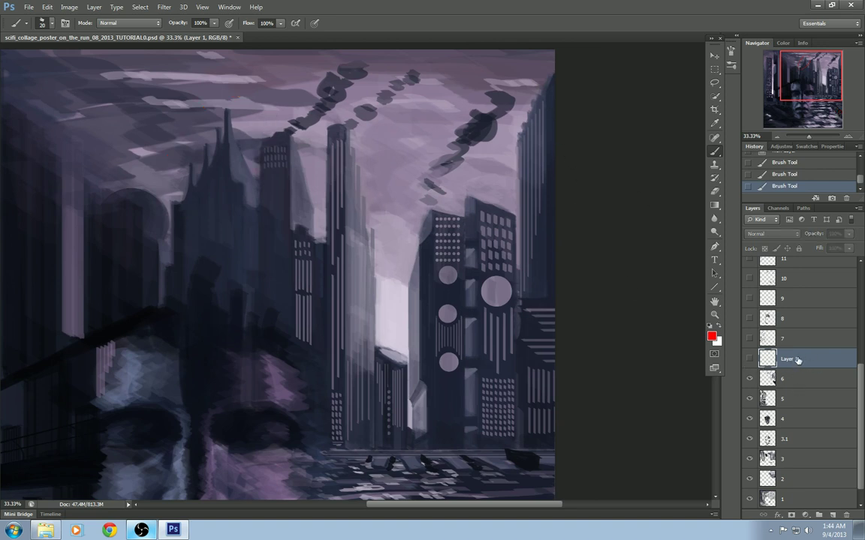
{"action": "double_click", "coordinate": [797, 361]}
{"action": "key", "text": "Return"}
{"action": "key", "text": "Delete"}
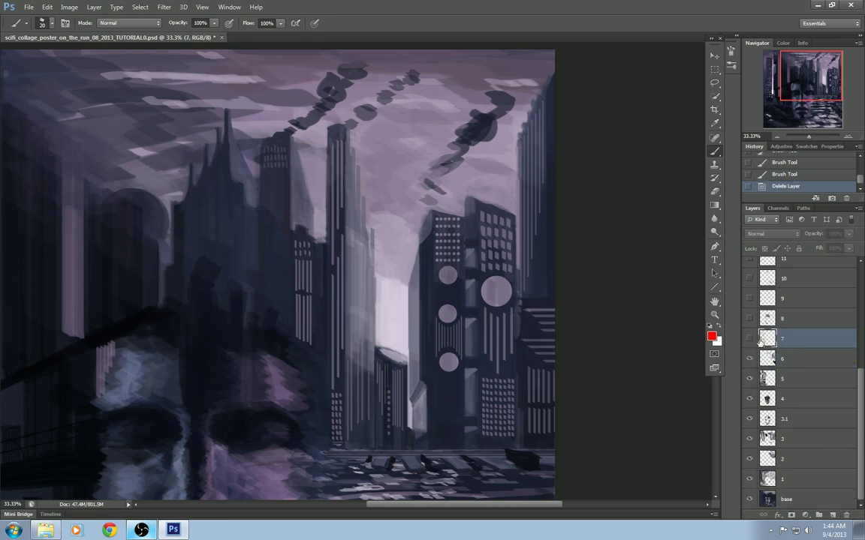
Show layer 7 and toggle it off and on repeatedly to compare the neon signs, lights and street details it adds.
{"action": "left_click", "coordinate": [748, 338]}
{"action": "key", "text": "ctrl+minus"}
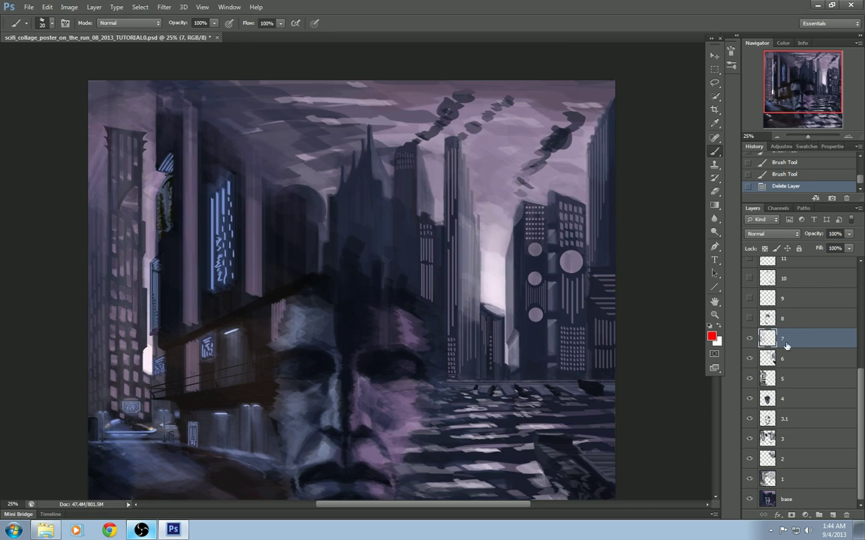
{"action": "left_click", "coordinate": [751, 340]}
{"action": "left_click", "coordinate": [752, 340]}
{"action": "left_click_drag", "start_coordinate": [429, 343], "coordinate": [480, 290]}
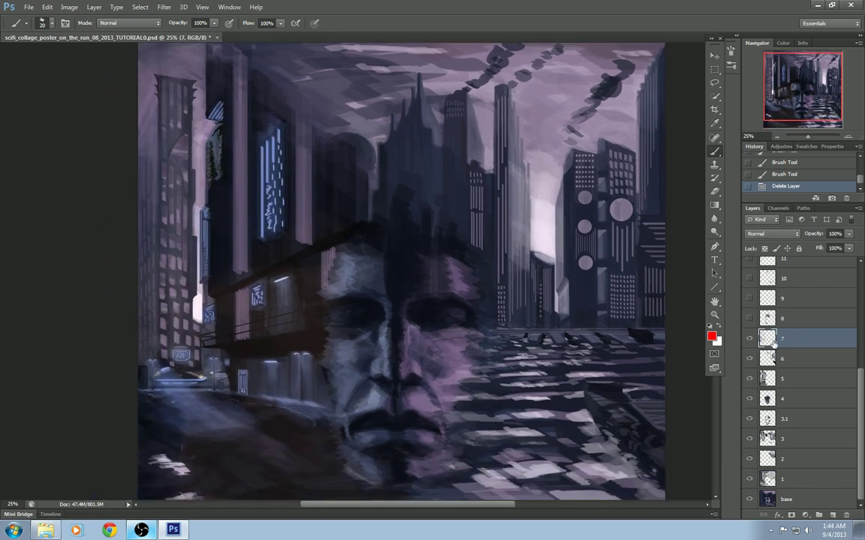
{"action": "left_click", "coordinate": [748, 340]}
{"action": "left_click", "coordinate": [749, 339]}
{"action": "left_click_drag", "start_coordinate": [425, 324], "coordinate": [547, 309]}
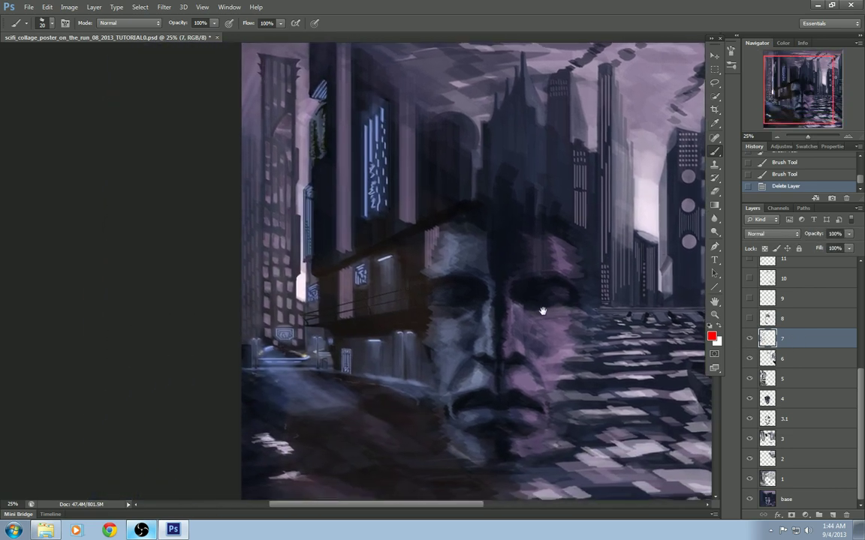
{"action": "left_click", "coordinate": [748, 340]}
{"action": "left_click", "coordinate": [748, 340]}
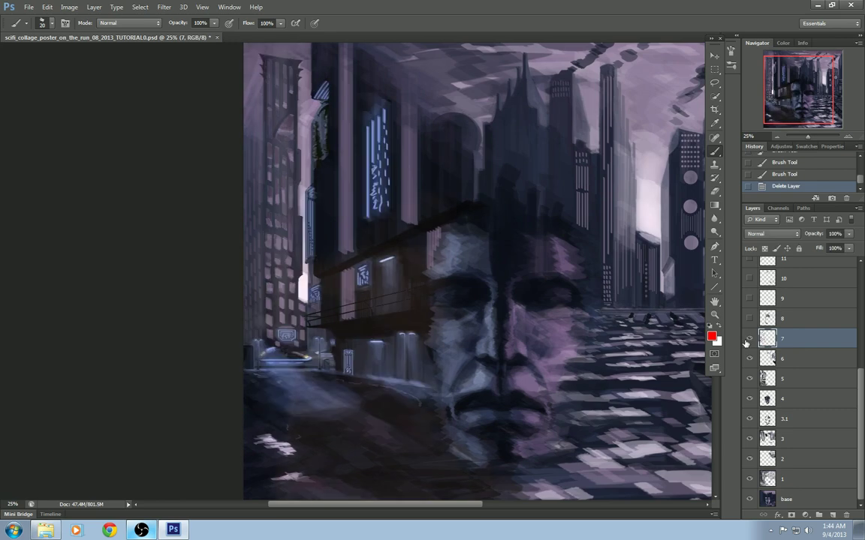
{"action": "left_click", "coordinate": [748, 340]}
{"action": "left_click", "coordinate": [748, 340]}
{"action": "left_click", "coordinate": [749, 340]}
{"action": "left_click", "coordinate": [748, 340]}
Add a new layer above layer 7 and circle the slanted blue striped sign above the hanging plants in red.
{"action": "left_click", "coordinate": [833, 515]}
{"action": "key", "text": "ctrl+plus"}
{"action": "key", "text": "ctrl+plus"}
{"action": "key", "text": "ctrl+plus"}
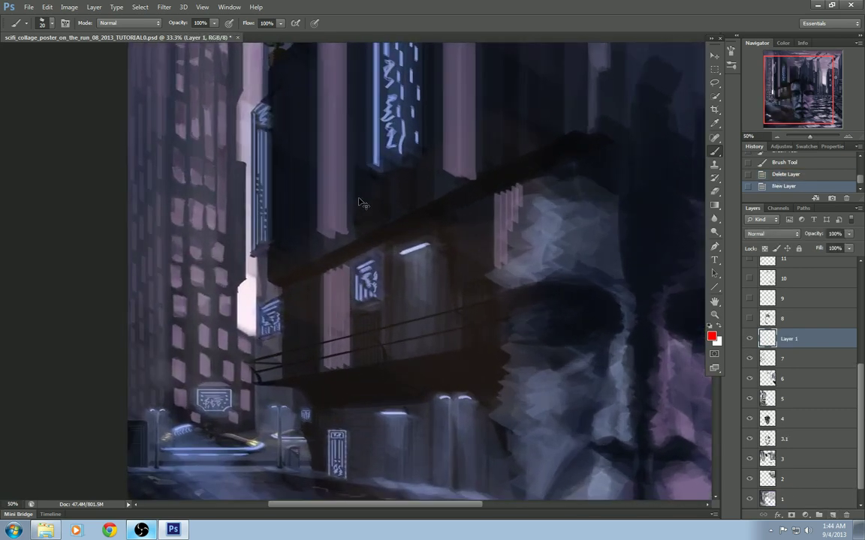
{"action": "mouse_move", "coordinate": [404, 245]}
{"action": "left_mouse_down"}
{"action": "mouse_move", "coordinate": [501, 311]}
{"action": "mouse_move", "coordinate": [449, 247]}
{"action": "left_mouse_up"}
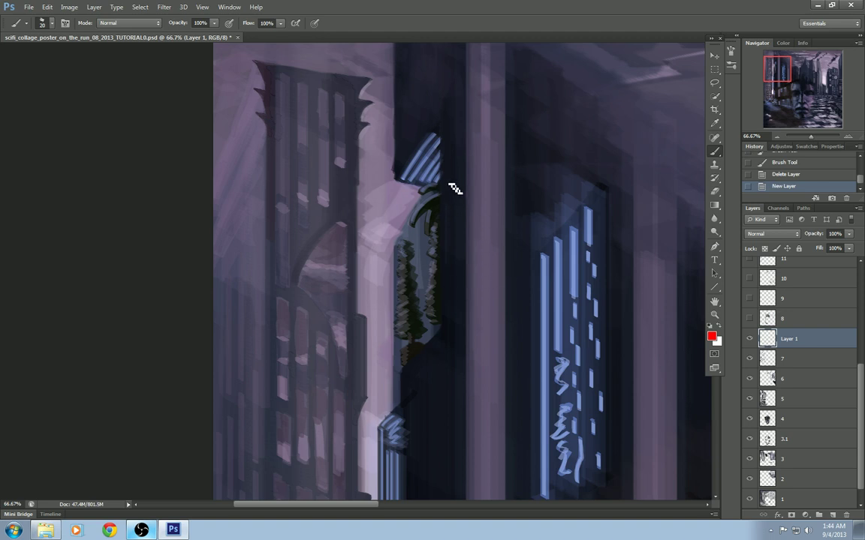
{"action": "mouse_move", "coordinate": [447, 182]}
{"action": "left_mouse_down"}
{"action": "mouse_move", "coordinate": [451, 373]}
{"action": "mouse_move", "coordinate": [467, 169]}
{"action": "mouse_move", "coordinate": [443, 182]}
{"action": "left_mouse_up"}
{"action": "key", "text": "ctrl+z"}
{"action": "key", "text": "ctrl+z"}
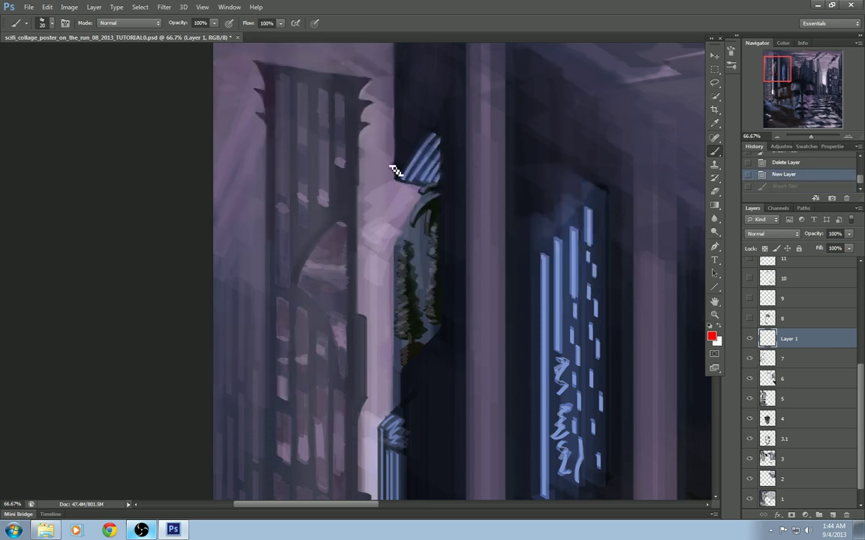
{"action": "left_click_drag", "start_coordinate": [395, 169], "coordinate": [415, 127]}
Examine the vertical neon signs, hanging plants and facades of the buildings on the poster's left side.
{"action": "mouse_move", "coordinate": [482, 325]}
{"action": "left_mouse_down"}
{"action": "mouse_move", "coordinate": [482, 235]}
{"action": "mouse_move", "coordinate": [510, 251]}
{"action": "mouse_move", "coordinate": [507, 242]}
{"action": "left_mouse_up"}
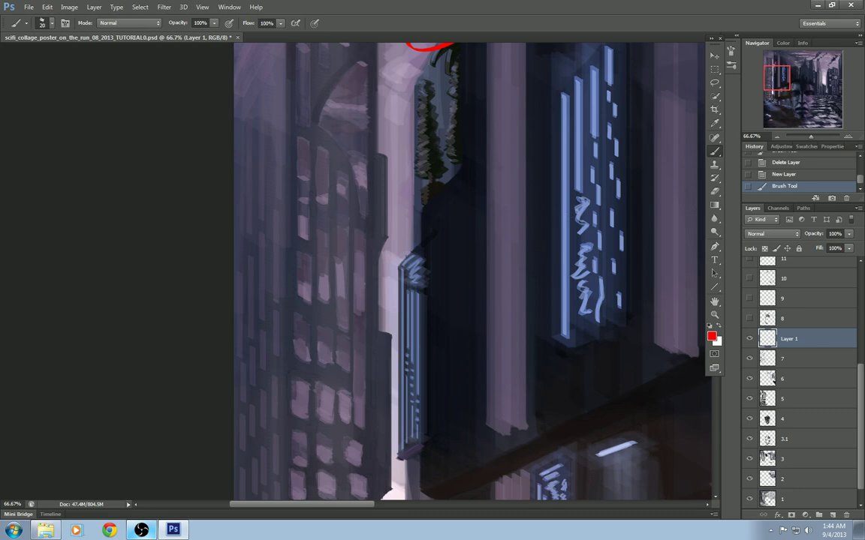
{"action": "scroll", "coordinate": [361, 185], "scroll_direction": "down", "scroll_amount": 2}
{"action": "left_click_drag", "start_coordinate": [392, 177], "coordinate": [399, 345]}
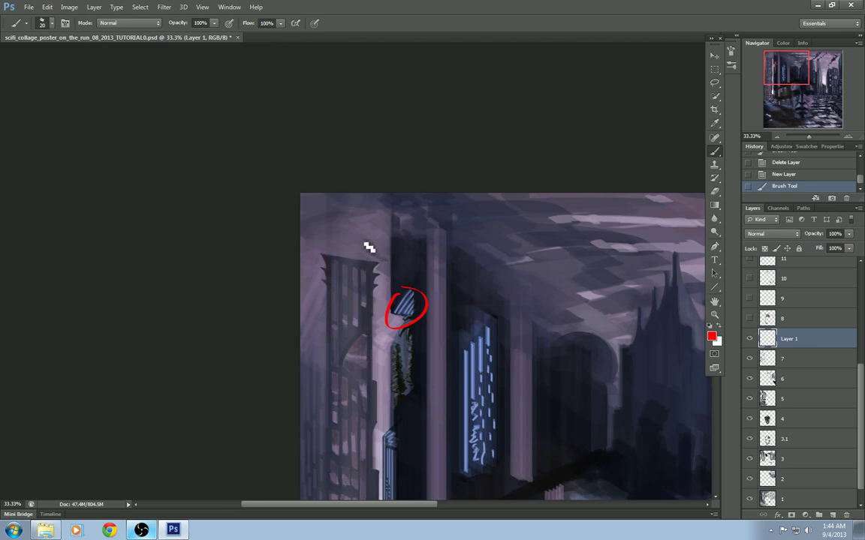
{"action": "scroll", "coordinate": [443, 249], "scroll_direction": "down", "scroll_amount": 3}
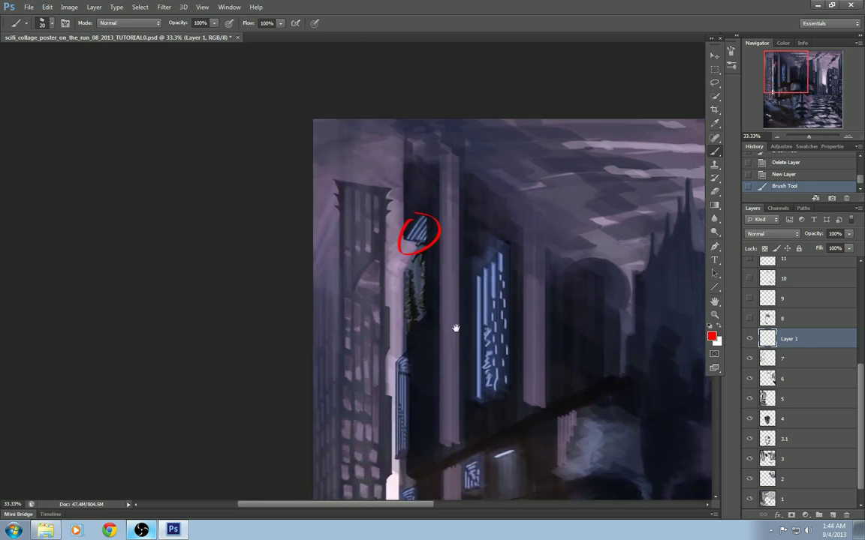
{"action": "left_click_drag", "start_coordinate": [472, 300], "coordinate": [490, 276]}
{"action": "key", "text": "ctrl+plus"}
{"action": "left_click_drag", "start_coordinate": [487, 345], "coordinate": [421, 247]}
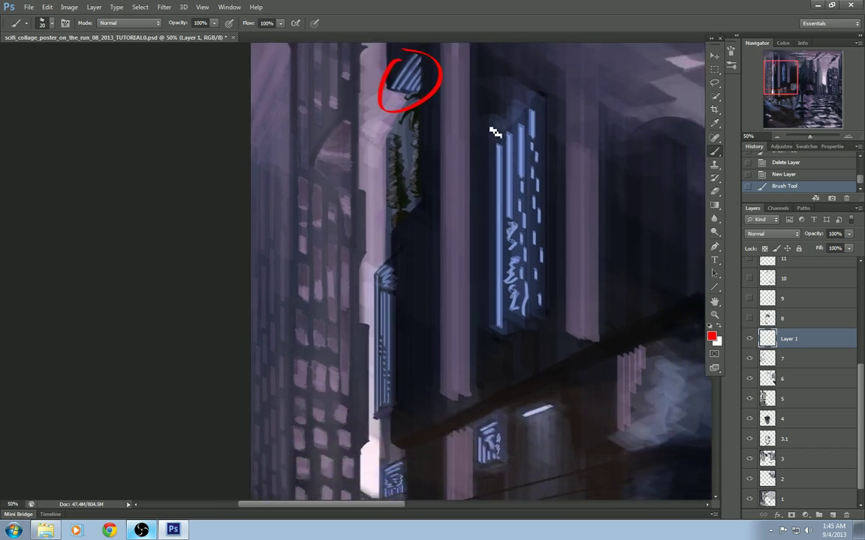
{"action": "scroll", "coordinate": [539, 203], "scroll_direction": "up", "scroll_amount": 4}
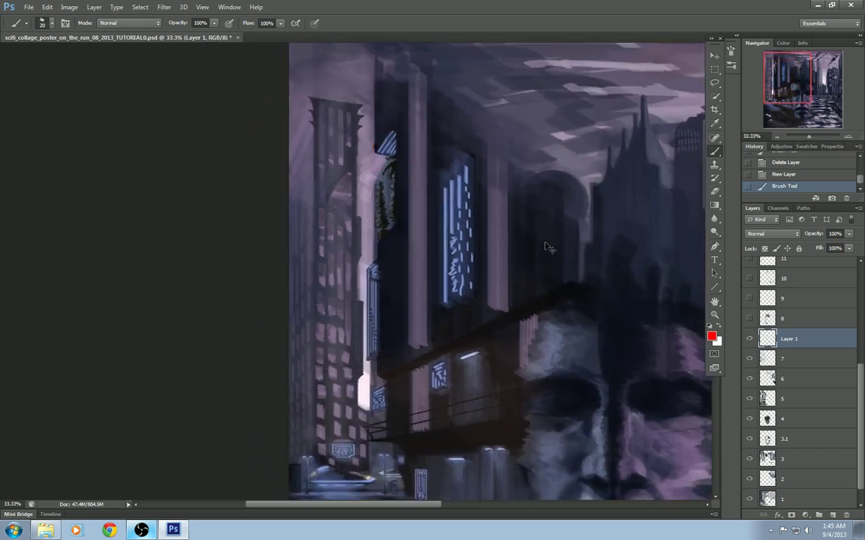
{"action": "scroll", "coordinate": [393, 230], "scroll_direction": "down", "scroll_amount": 3}
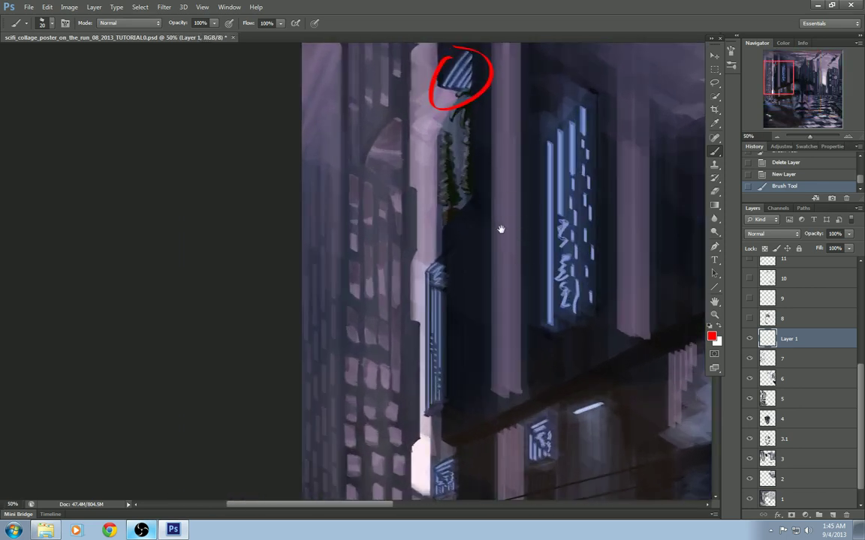
{"action": "left_click_drag", "start_coordinate": [501, 230], "coordinate": [467, 224]}
{"action": "left_click_drag", "start_coordinate": [491, 186], "coordinate": [394, 225]}
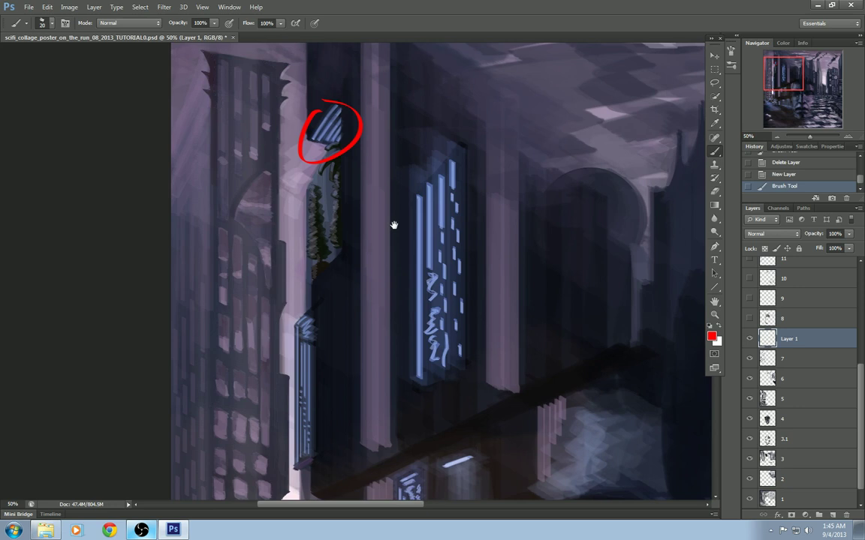
Outline the tall blue neon sign with a red perspective frame and undo the strokes.
{"action": "mouse_move", "coordinate": [322, 100]}
{"action": "left_mouse_down"}
{"action": "mouse_move", "coordinate": [404, 255]}
{"action": "mouse_move", "coordinate": [403, 379]}
{"action": "left_mouse_up"}
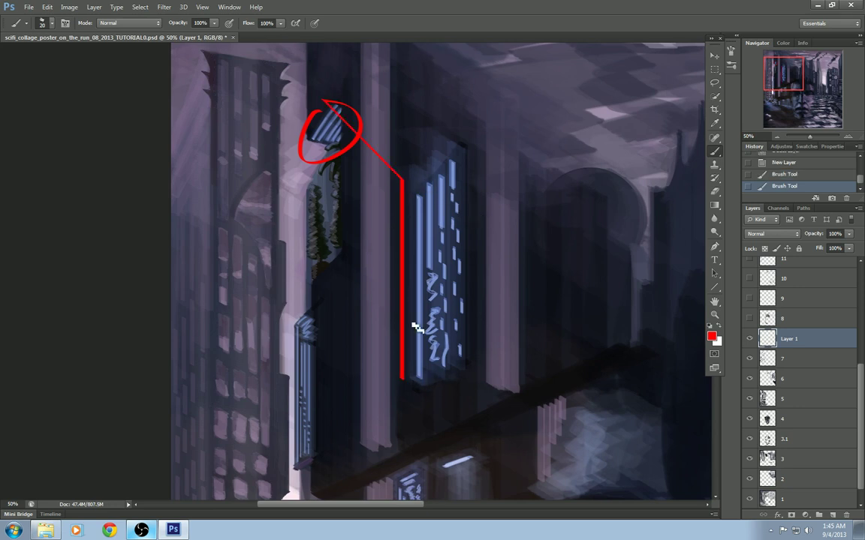
{"action": "key", "text": "ctrl+z"}
{"action": "mouse_move", "coordinate": [393, 187]}
{"action": "left_mouse_down"}
{"action": "mouse_move", "coordinate": [410, 371]}
{"action": "mouse_move", "coordinate": [453, 410]}
{"action": "mouse_move", "coordinate": [410, 415]}
{"action": "mouse_move", "coordinate": [490, 369]}
{"action": "mouse_move", "coordinate": [487, 114]}
{"action": "left_mouse_up"}
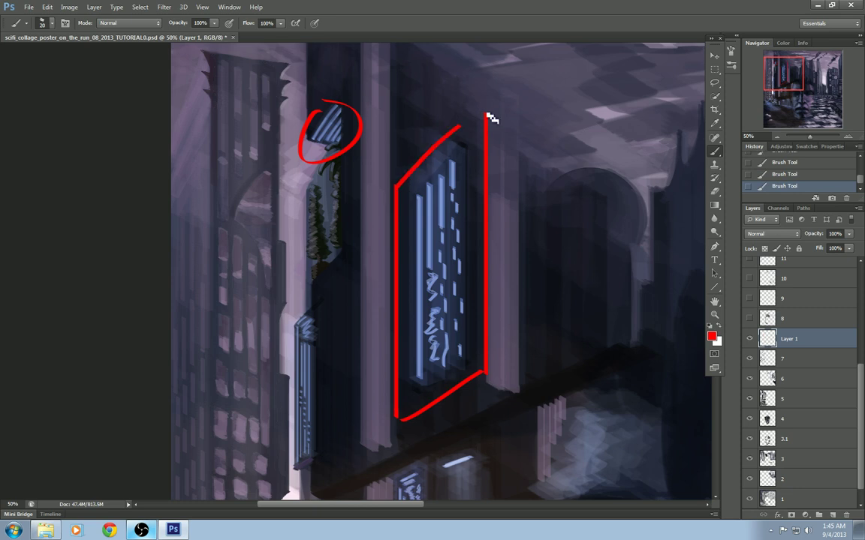
{"action": "key", "text": "ctrl+alt+z"}
{"action": "key", "text": "ctrl+alt+z"}
{"action": "key", "text": "ctrl+alt+z"}
{"action": "key", "text": "ctrl+alt+z"}
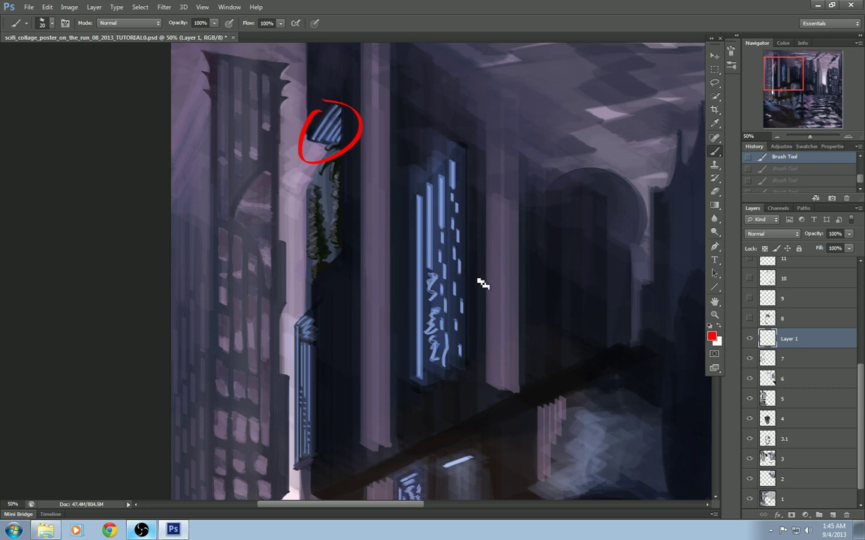
Examine the neon signs on the dark building from the tall blue panel down to the balcony and street.
{"action": "key", "text": "ctrl+plus"}
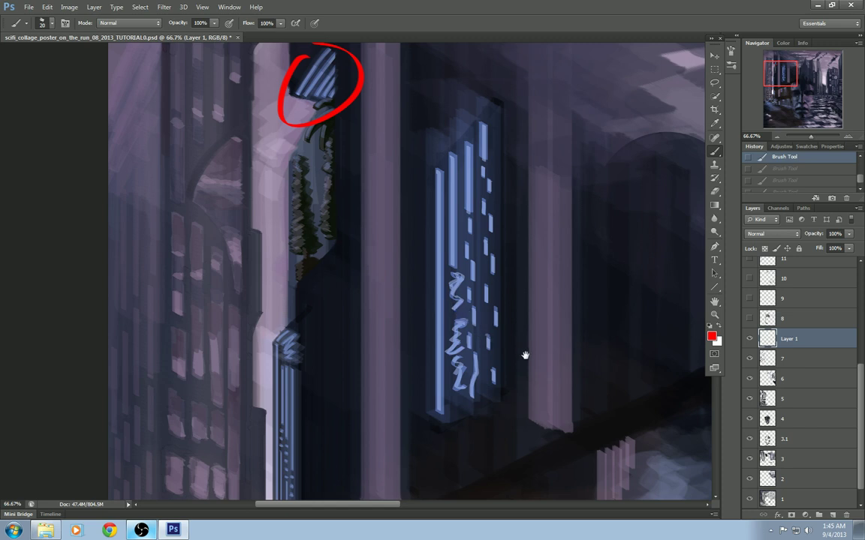
{"action": "mouse_move", "coordinate": [515, 365]}
{"action": "left_mouse_down"}
{"action": "mouse_move", "coordinate": [514, 300]}
{"action": "mouse_move", "coordinate": [512, 356]}
{"action": "left_mouse_up"}
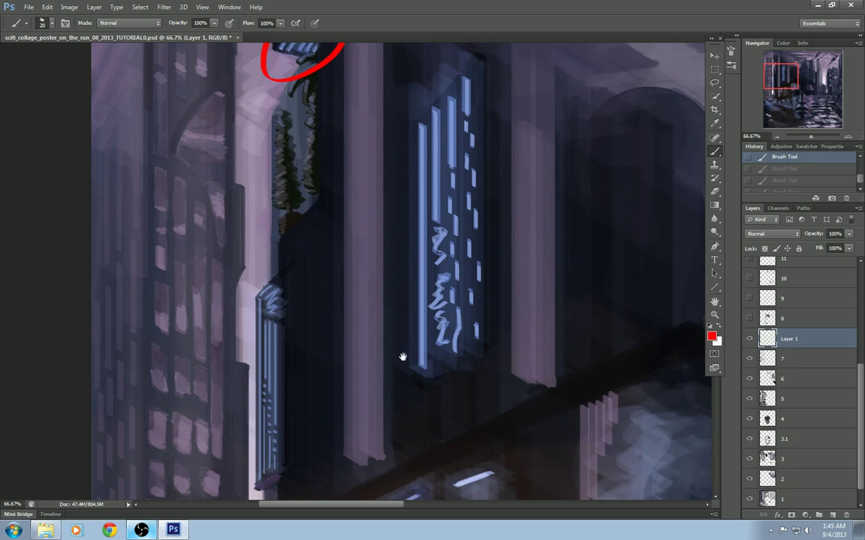
{"action": "left_click_drag", "start_coordinate": [402, 356], "coordinate": [502, 280]}
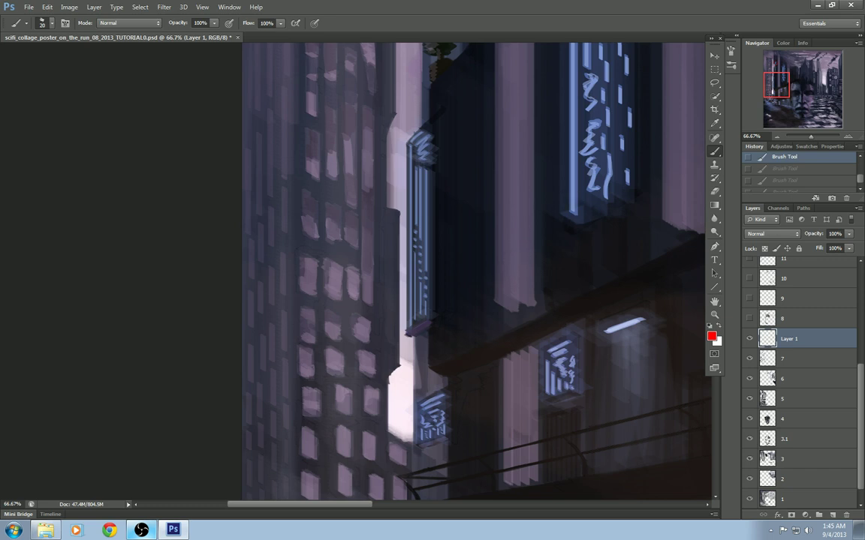
{"action": "mouse_move", "coordinate": [507, 262]}
{"action": "left_mouse_down"}
{"action": "mouse_move", "coordinate": [475, 326]}
{"action": "mouse_move", "coordinate": [406, 353]}
{"action": "mouse_move", "coordinate": [536, 280]}
{"action": "mouse_move", "coordinate": [554, 286]}
{"action": "left_mouse_up"}
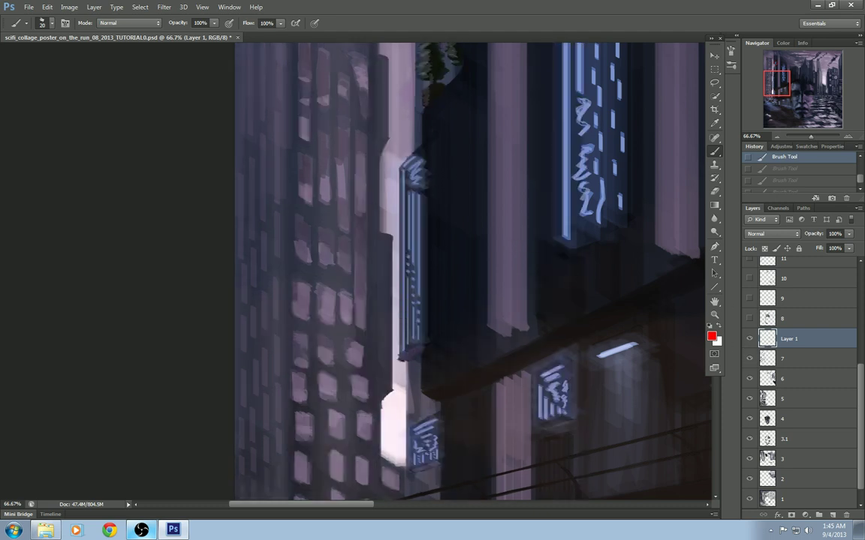
{"action": "scroll", "coordinate": [409, 311], "scroll_direction": "down", "scroll_amount": 4}
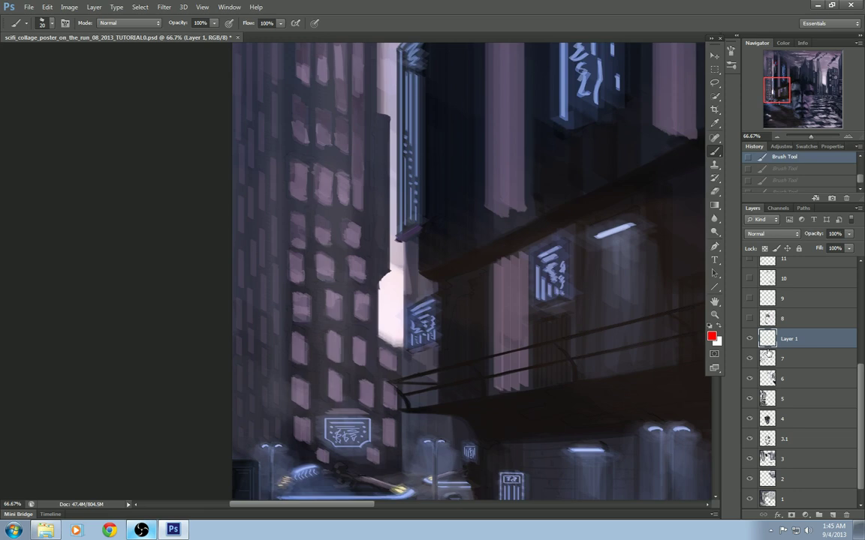
Toggle layer 7 off and on to compare, and trace the windowed tower's stepped edge along the bright sky gap in red.
{"action": "left_click", "coordinate": [749, 359]}
{"action": "left_click", "coordinate": [750, 359]}
{"action": "mouse_move", "coordinate": [378, 287]}
{"action": "left_mouse_down"}
{"action": "mouse_move", "coordinate": [395, 268]}
{"action": "mouse_move", "coordinate": [384, 117]}
{"action": "left_mouse_up"}
{"action": "scroll", "coordinate": [381, 248], "scroll_direction": "up", "scroll_amount": 6}
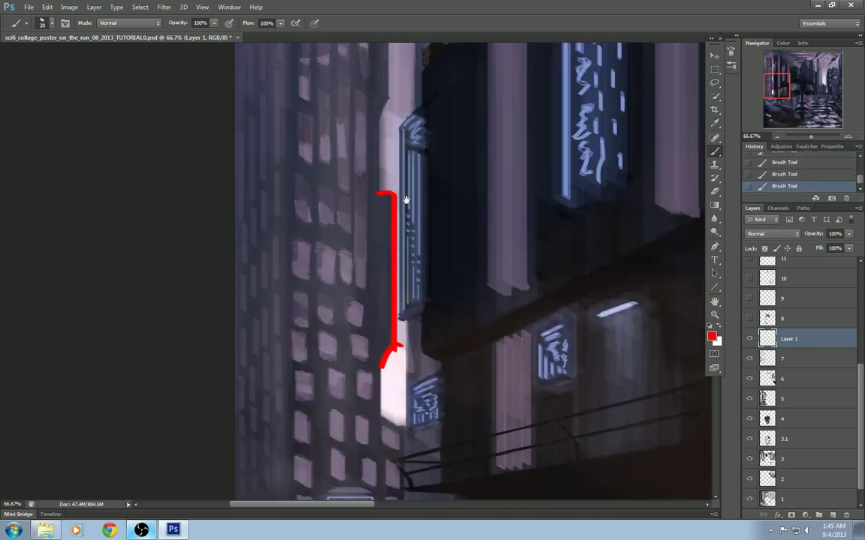
Extend the red trace up the windowed tower's stepped edge beside the bright sky gap.
{"action": "mouse_move", "coordinate": [380, 233]}
{"action": "left_mouse_down"}
{"action": "mouse_move", "coordinate": [395, 208]}
{"action": "mouse_move", "coordinate": [399, 166]}
{"action": "mouse_move", "coordinate": [392, 131]}
{"action": "mouse_move", "coordinate": [377, 124]}
{"action": "left_mouse_up"}
{"action": "scroll", "coordinate": [451, 198], "scroll_direction": "up", "scroll_amount": 8}
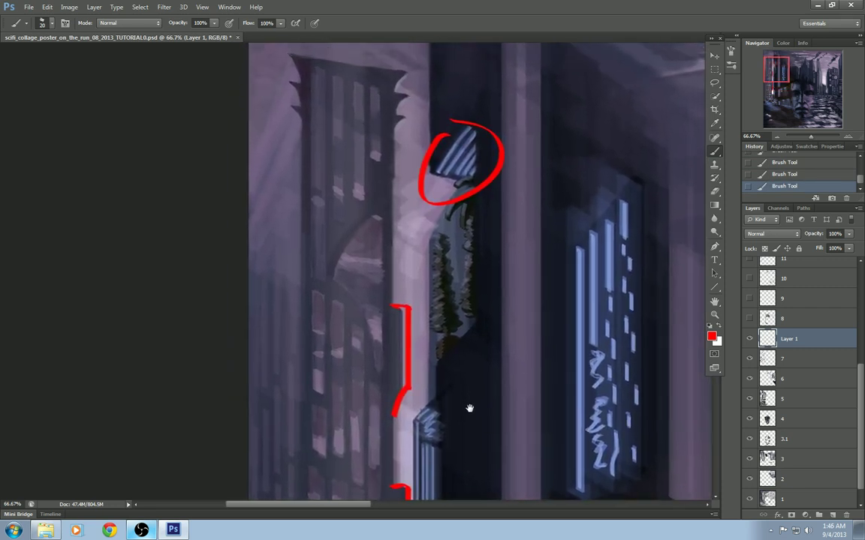
{"action": "mouse_move", "coordinate": [362, 190]}
{"action": "left_mouse_down"}
{"action": "mouse_move", "coordinate": [405, 201]}
{"action": "mouse_move", "coordinate": [396, 198]}
{"action": "mouse_move", "coordinate": [391, 158]}
{"action": "left_mouse_up"}
{"action": "scroll", "coordinate": [554, 307], "scroll_direction": "down", "scroll_amount": 15}
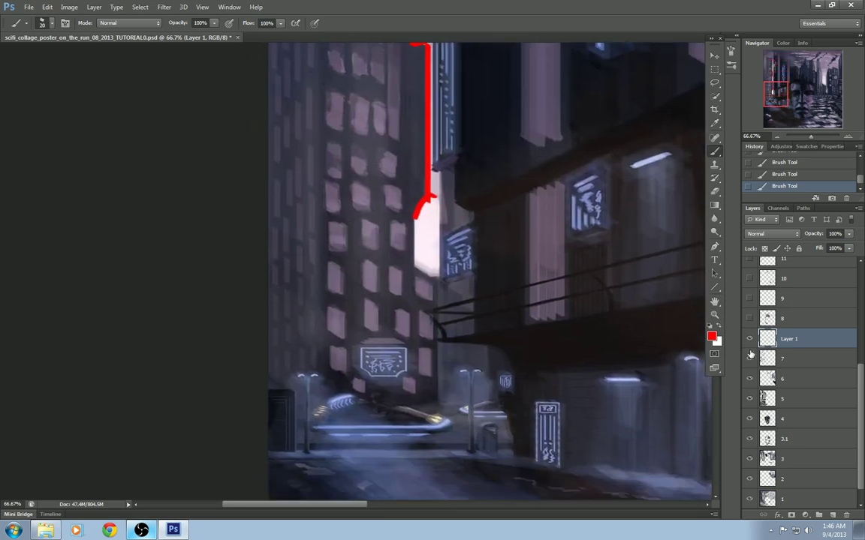
Toggle layer 7 off and on to compare the street, lamps and signs below the balcony.
{"action": "left_click", "coordinate": [751, 359]}
{"action": "left_click", "coordinate": [750, 358]}
{"action": "left_click_drag", "start_coordinate": [550, 337], "coordinate": [428, 193]}
{"action": "left_click", "coordinate": [749, 358]}
{"action": "left_click", "coordinate": [749, 358]}
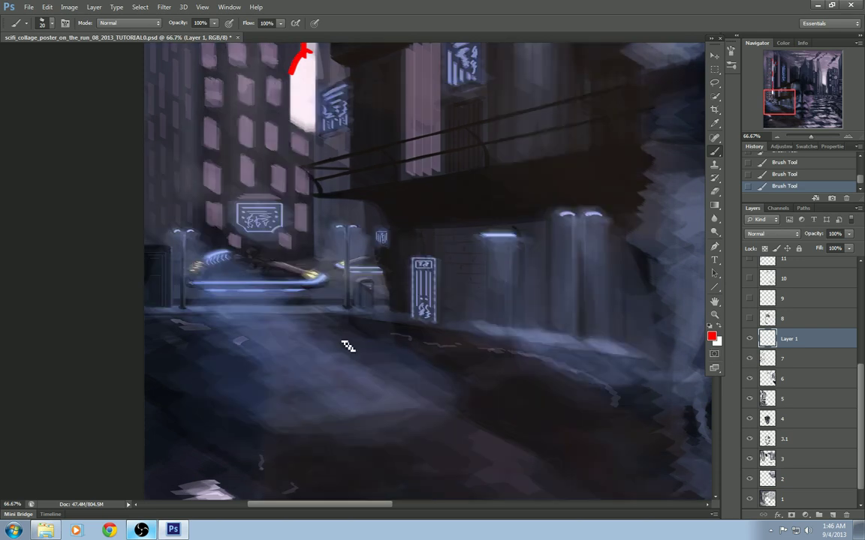
{"action": "left_click_drag", "start_coordinate": [437, 304], "coordinate": [509, 295]}
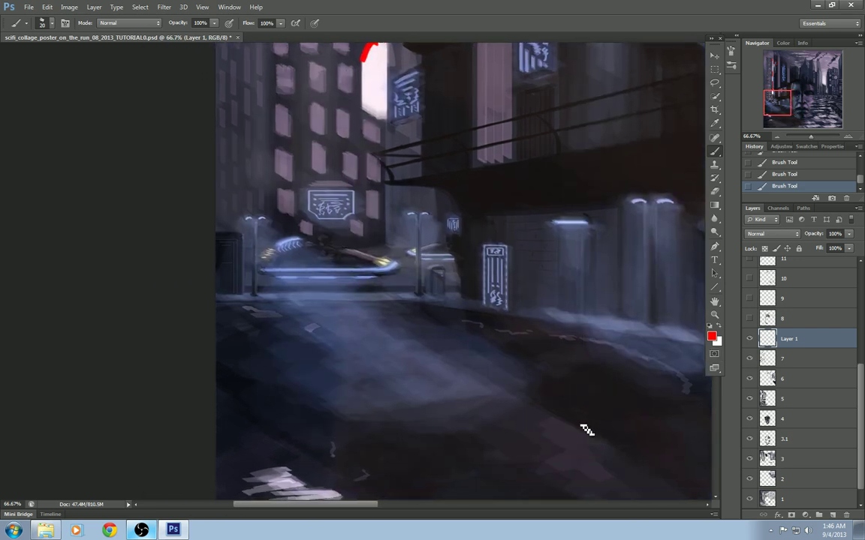
Draw a red double-headed arrow along the dark street from the glowing vehicle toward the foreground.
{"action": "left_click_drag", "start_coordinate": [479, 430], "coordinate": [512, 456]}
{"action": "mouse_move", "coordinate": [338, 310]}
{"action": "left_mouse_down"}
{"action": "mouse_move", "coordinate": [327, 281]}
{"action": "mouse_move", "coordinate": [361, 311]}
{"action": "mouse_move", "coordinate": [382, 298]}
{"action": "mouse_move", "coordinate": [424, 386]}
{"action": "mouse_move", "coordinate": [556, 498]}
{"action": "left_mouse_up"}
{"action": "left_click_drag", "start_coordinate": [499, 413], "coordinate": [459, 457]}
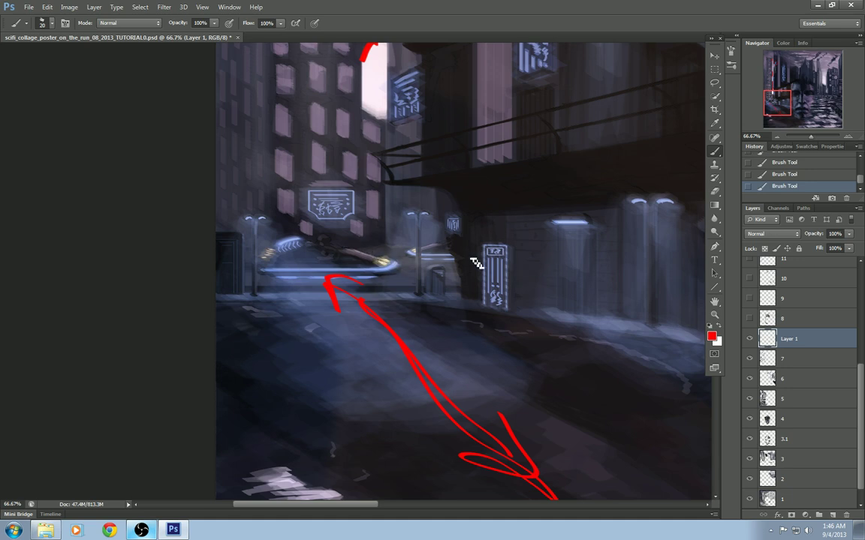
Circle the two street lamps, the vertical neon sign and the wall lights beneath the balcony in red.
{"action": "left_click_drag", "start_coordinate": [249, 226], "coordinate": [255, 231]}
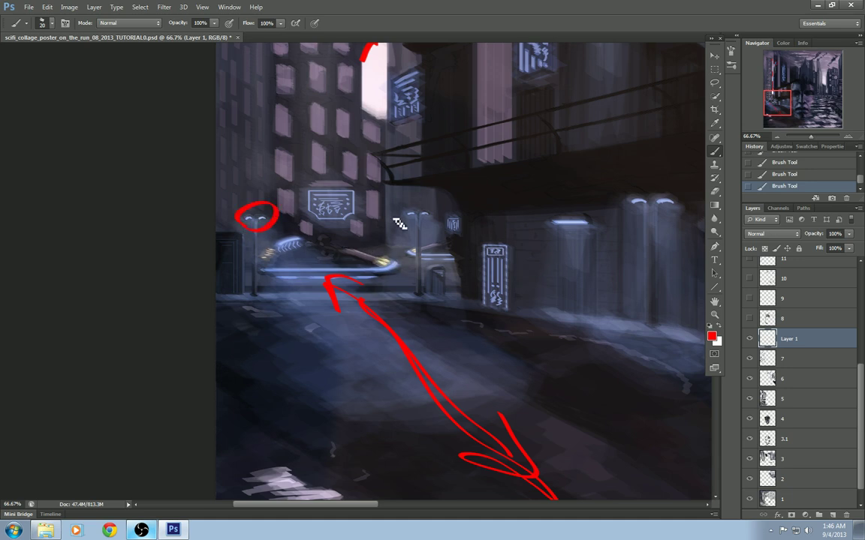
{"action": "left_click_drag", "start_coordinate": [398, 223], "coordinate": [405, 226]}
{"action": "mouse_move", "coordinate": [480, 238]}
{"action": "left_mouse_down"}
{"action": "mouse_move", "coordinate": [463, 308]}
{"action": "mouse_move", "coordinate": [518, 270]}
{"action": "mouse_move", "coordinate": [290, 286]}
{"action": "left_mouse_up"}
{"action": "mouse_move", "coordinate": [372, 228]}
{"action": "left_mouse_down"}
{"action": "mouse_move", "coordinate": [424, 191]}
{"action": "mouse_move", "coordinate": [398, 234]}
{"action": "left_mouse_up"}
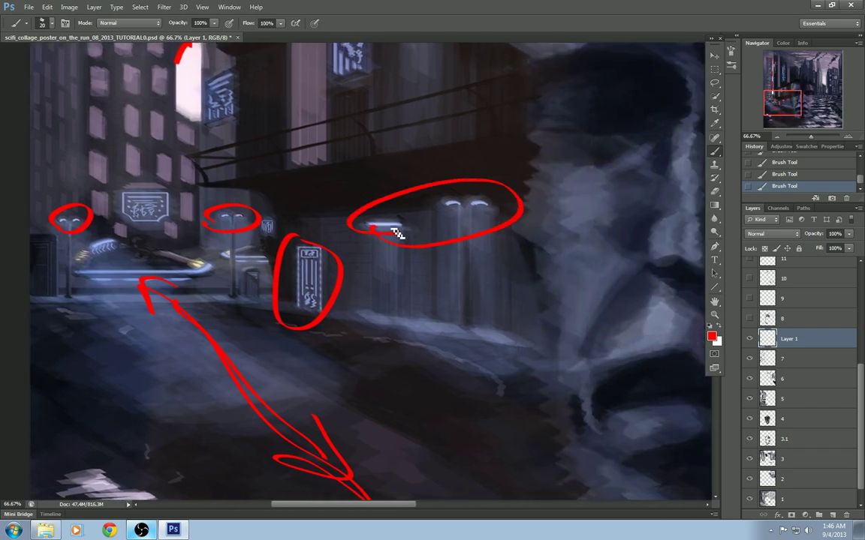
Delete the red annotation layer and make layer 8 visible.
{"action": "left_click_drag", "start_coordinate": [497, 330], "coordinate": [575, 261]}
{"action": "key", "text": "ctrl+minus"}
{"action": "key", "text": "ctrl+minus"}
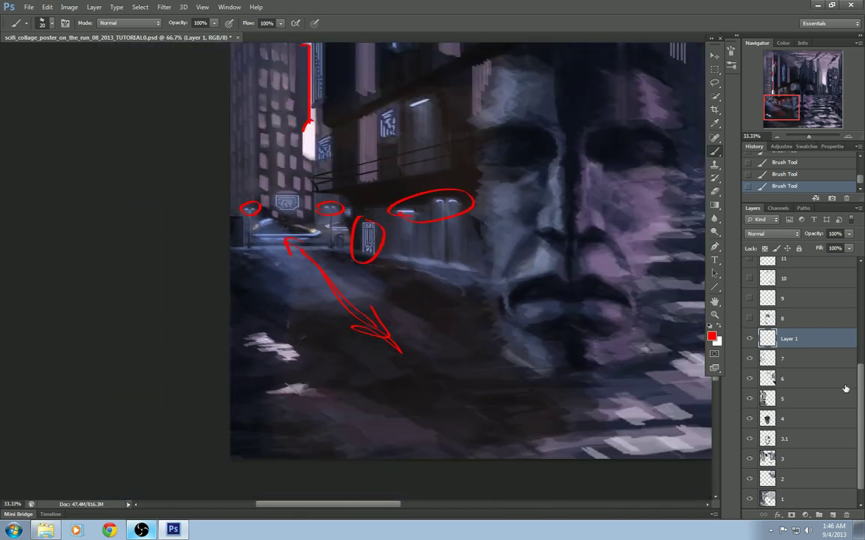
{"action": "key", "text": "ctrl+minus"}
{"action": "left_click_drag", "start_coordinate": [818, 340], "coordinate": [846, 515]}
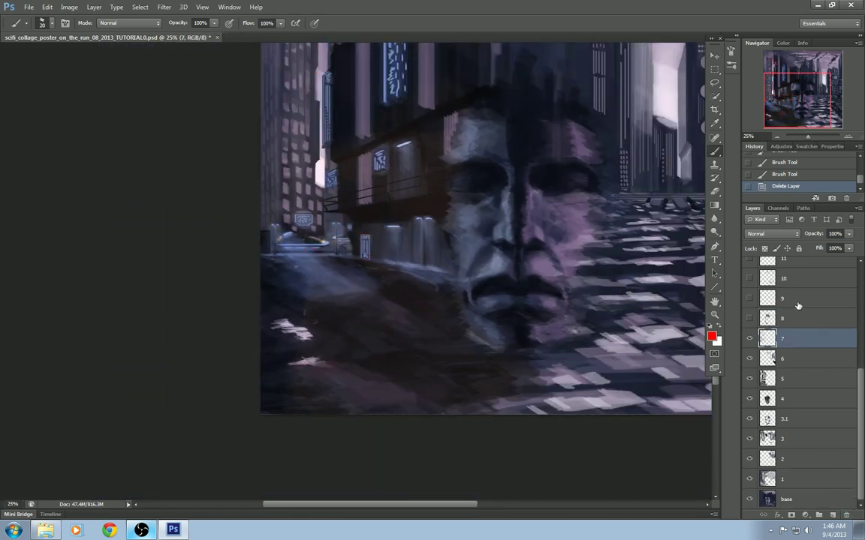
{"action": "left_click", "coordinate": [794, 321]}
{"action": "left_click", "coordinate": [749, 318]}
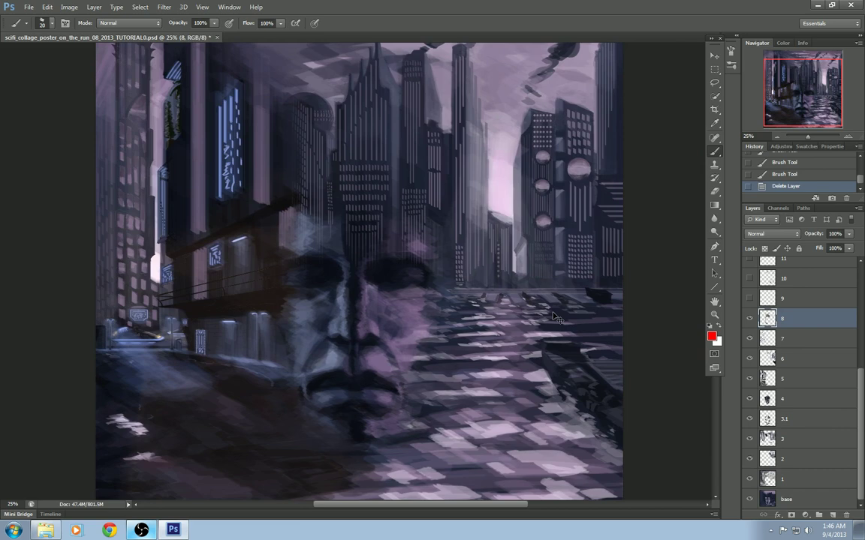
Toggle layer 8 off and on repeatedly to compare its effect on the whole poster.
{"action": "key", "text": "ctrl+minus"}
{"action": "left_click", "coordinate": [749, 318]}
{"action": "left_click", "coordinate": [749, 318]}
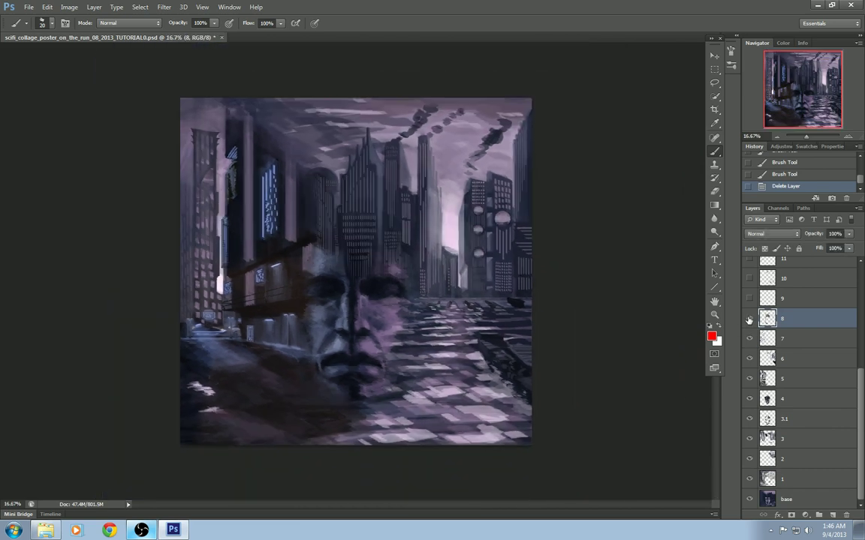
{"action": "left_click", "coordinate": [750, 318]}
{"action": "left_click", "coordinate": [749, 318]}
{"action": "left_click", "coordinate": [749, 319]}
{"action": "left_click", "coordinate": [749, 319]}
{"action": "left_click", "coordinate": [748, 319]}
{"action": "left_click", "coordinate": [748, 319]}
{"action": "left_click", "coordinate": [747, 319]}
{"action": "left_click", "coordinate": [748, 320]}
Examine the water, face, skyline and smoky sky up close with layer 8 shown.
{"action": "key", "text": "ctrl+plus"}
{"action": "left_click_drag", "start_coordinate": [481, 345], "coordinate": [389, 195]}
{"action": "left_click_drag", "start_coordinate": [431, 246], "coordinate": [432, 360]}
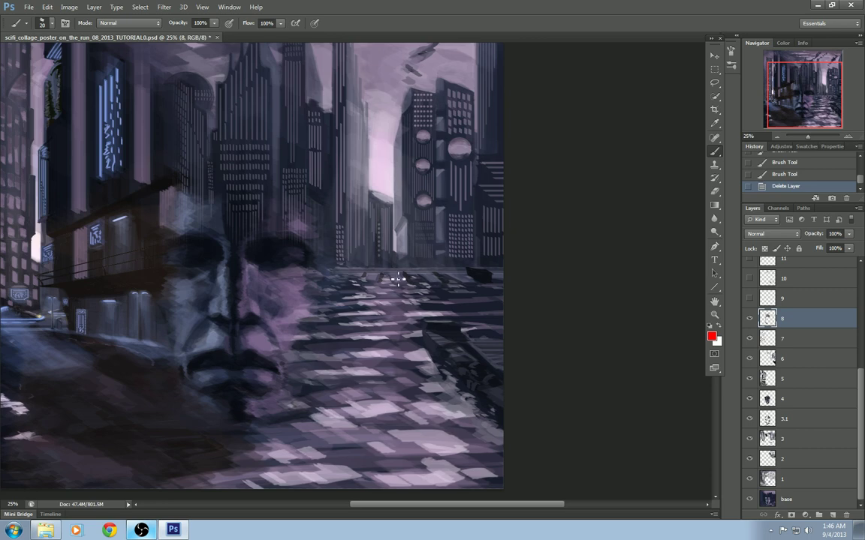
{"action": "mouse_move", "coordinate": [398, 279]}
{"action": "left_mouse_down"}
{"action": "mouse_move", "coordinate": [439, 345]}
{"action": "mouse_move", "coordinate": [450, 315]}
{"action": "mouse_move", "coordinate": [454, 341]}
{"action": "left_mouse_up"}
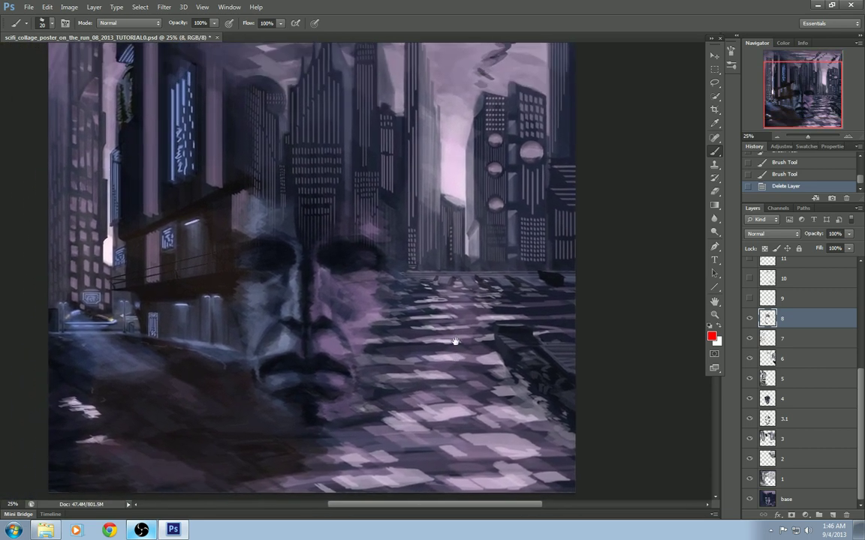
{"action": "key", "text": "ctrl+minus"}
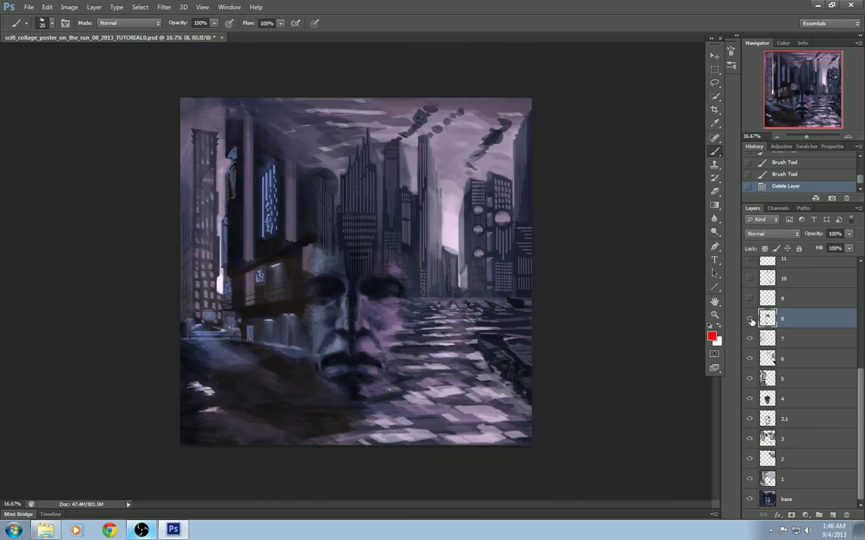
{"action": "key", "text": "ctrl+plus"}
{"action": "key", "text": "ctrl+plus"}
{"action": "left_click_drag", "start_coordinate": [477, 189], "coordinate": [462, 312]}
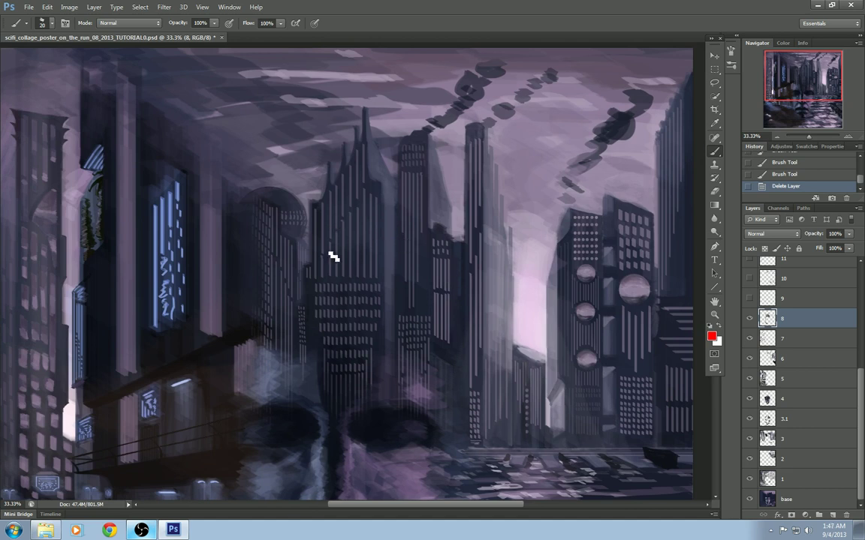
{"action": "left_click_drag", "start_coordinate": [408, 242], "coordinate": [583, 241]}
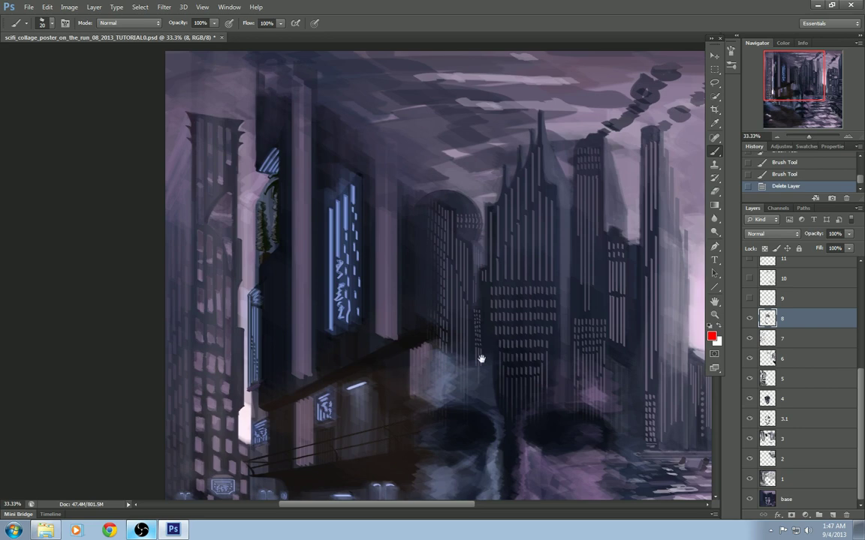
{"action": "mouse_move", "coordinate": [482, 359]}
{"action": "left_mouse_down"}
{"action": "mouse_move", "coordinate": [470, 285]}
{"action": "mouse_move", "coordinate": [472, 367]}
{"action": "mouse_move", "coordinate": [443, 440]}
{"action": "left_mouse_up"}
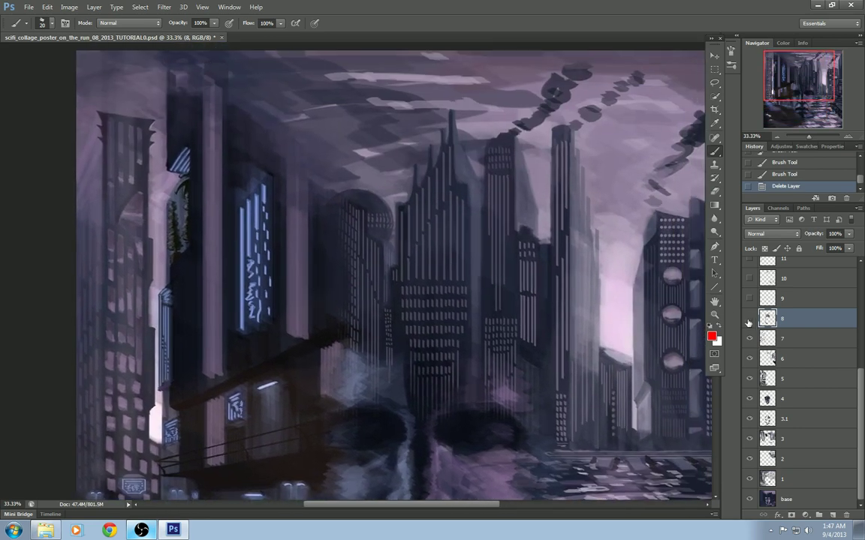
Compare the skyline with layer 8 off and on, and undo a red stroke drawn up the central spired tower.
{"action": "left_click", "coordinate": [749, 320]}
{"action": "left_click", "coordinate": [748, 319]}
{"action": "left_click_drag", "start_coordinate": [427, 397], "coordinate": [428, 111]}
{"action": "key", "text": "ctrl+z"}
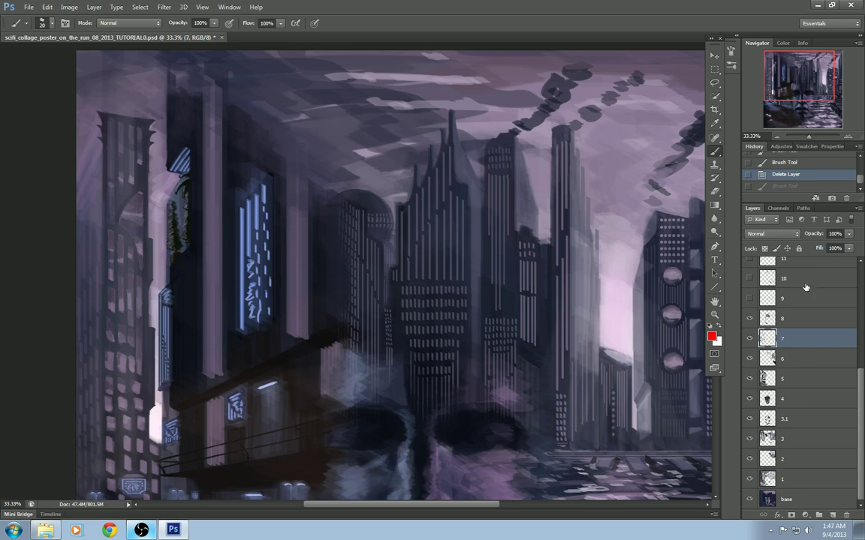
Toggle layer 8 off and on to compare the face, the water and the buildings above the forehead.
{"action": "scroll", "coordinate": [506, 232], "scroll_direction": "down", "scroll_amount": 5}
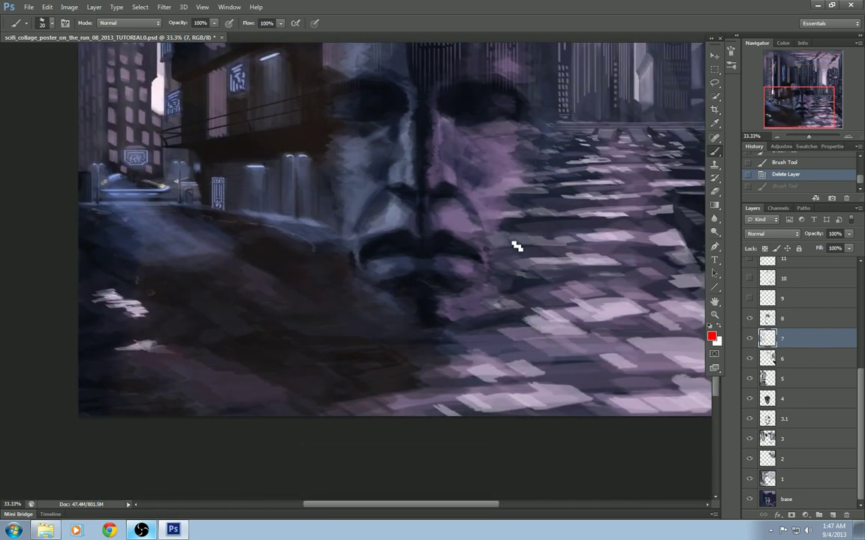
{"action": "left_click", "coordinate": [749, 319]}
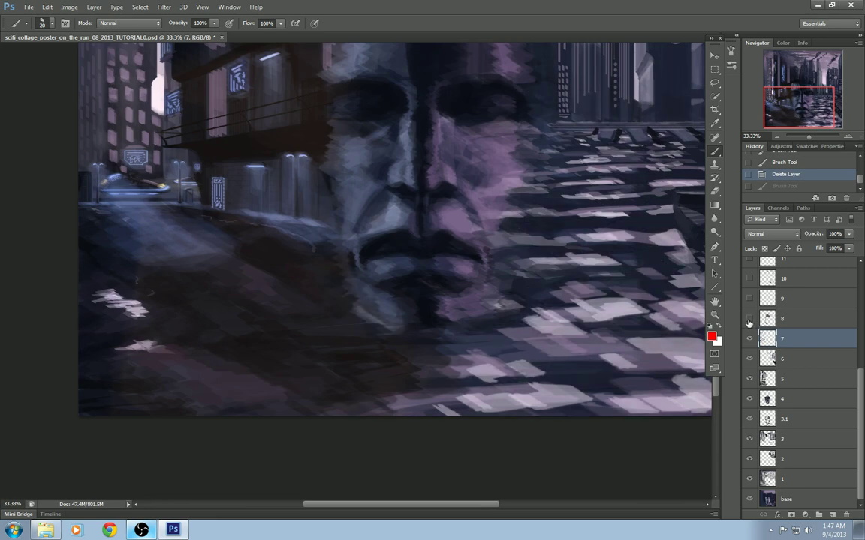
{"action": "left_click", "coordinate": [748, 320]}
{"action": "left_click_drag", "start_coordinate": [571, 298], "coordinate": [537, 470]}
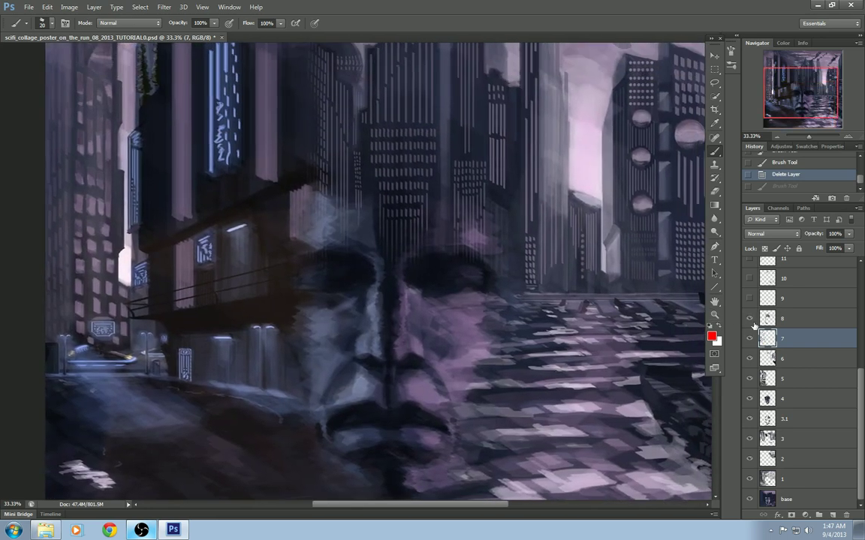
{"action": "left_click", "coordinate": [749, 321]}
{"action": "left_click", "coordinate": [749, 320]}
Compare the twin towers with the round spheres up close with layer 8 off and on.
{"action": "left_click_drag", "start_coordinate": [580, 190], "coordinate": [325, 311]}
{"action": "key", "text": "ctrl+plus"}
{"action": "key", "text": "ctrl+plus"}
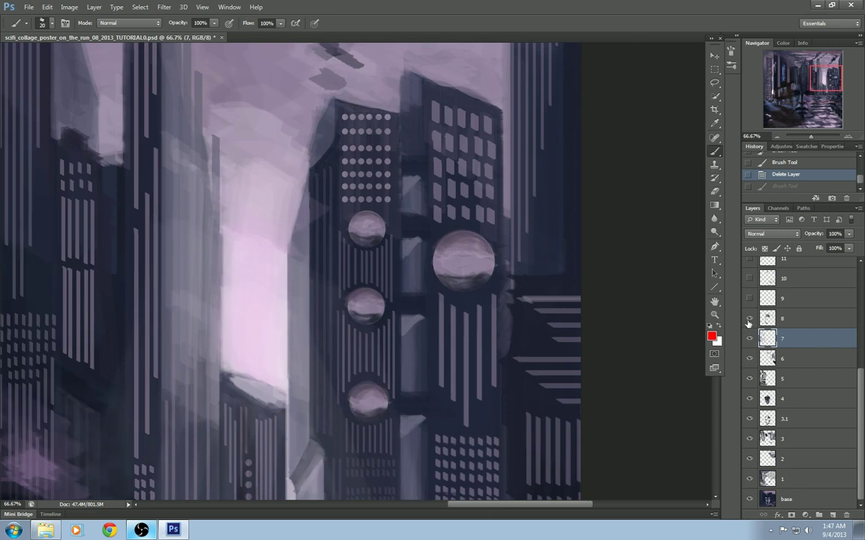
{"action": "left_click", "coordinate": [749, 322]}
{"action": "left_click", "coordinate": [748, 321]}
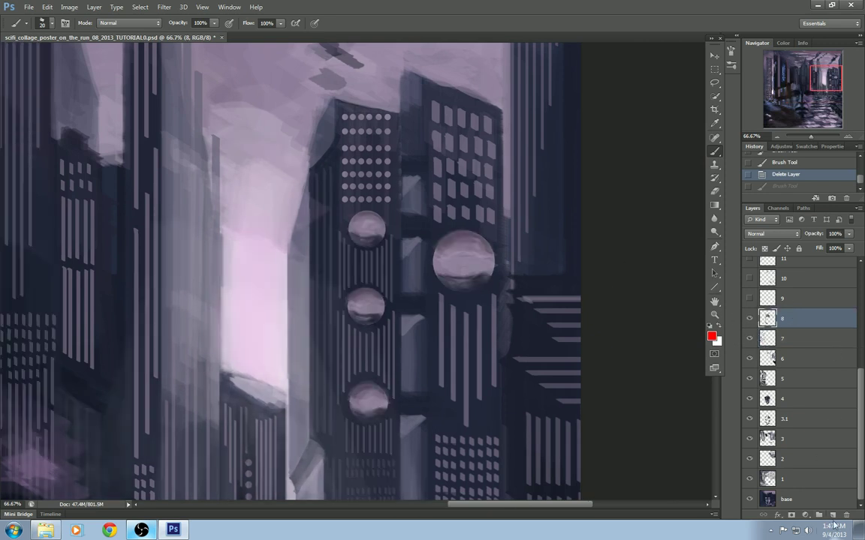
Add a new layer above layer 8 and circle the four spheres on the twin towers in red.
{"action": "key", "text": "ctrl+shift+alt+n"}
{"action": "mouse_move", "coordinate": [398, 225]}
{"action": "left_mouse_down"}
{"action": "mouse_move", "coordinate": [367, 204]}
{"action": "mouse_move", "coordinate": [397, 221]}
{"action": "left_mouse_up"}
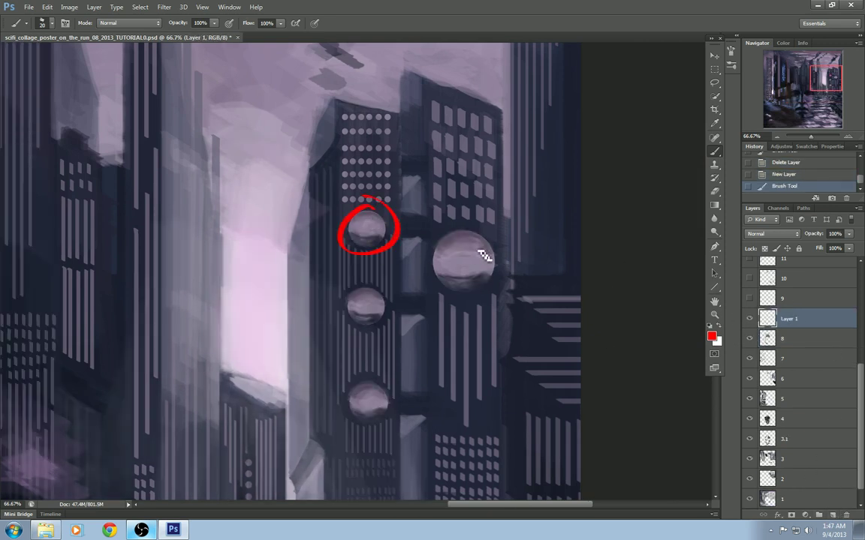
{"action": "left_click_drag", "start_coordinate": [491, 224], "coordinate": [469, 219]}
{"action": "left_click_drag", "start_coordinate": [374, 276], "coordinate": [382, 298]}
{"action": "left_click_drag", "start_coordinate": [441, 312], "coordinate": [478, 266]}
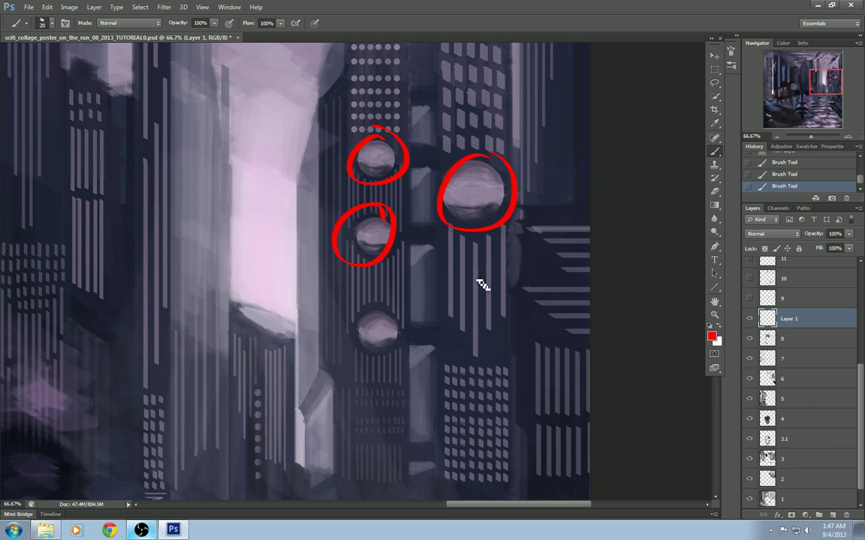
{"action": "left_click_drag", "start_coordinate": [381, 304], "coordinate": [385, 295]}
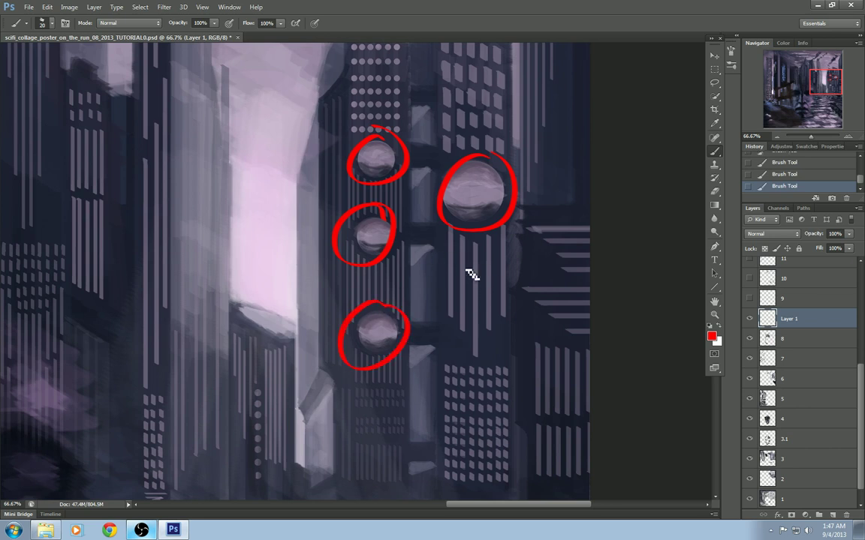
Compare the spheres with the sky above and mark the reflection bands inside the largest sphere in red.
{"action": "mouse_move", "coordinate": [472, 275]}
{"action": "left_mouse_down"}
{"action": "mouse_move", "coordinate": [446, 321]}
{"action": "mouse_move", "coordinate": [466, 272]}
{"action": "left_mouse_up"}
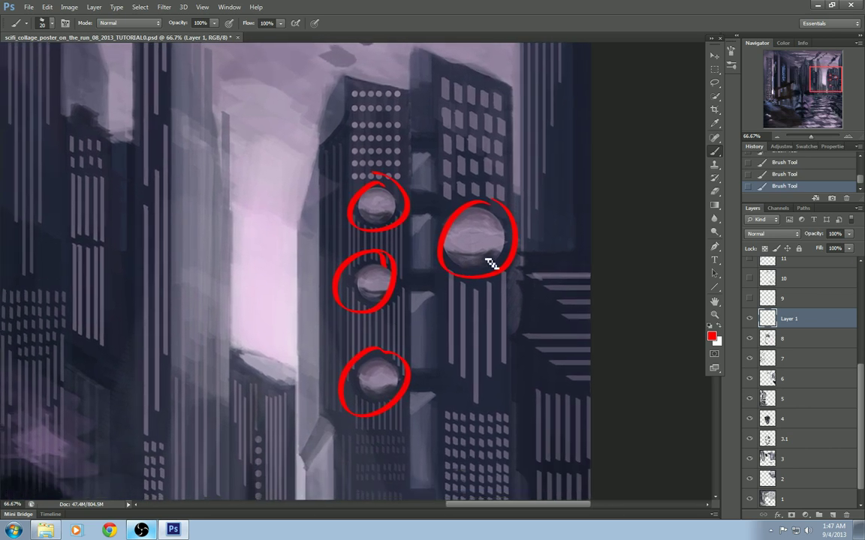
{"action": "left_click_drag", "start_coordinate": [480, 357], "coordinate": [487, 294]}
{"action": "left_click_drag", "start_coordinate": [473, 120], "coordinate": [441, 299]}
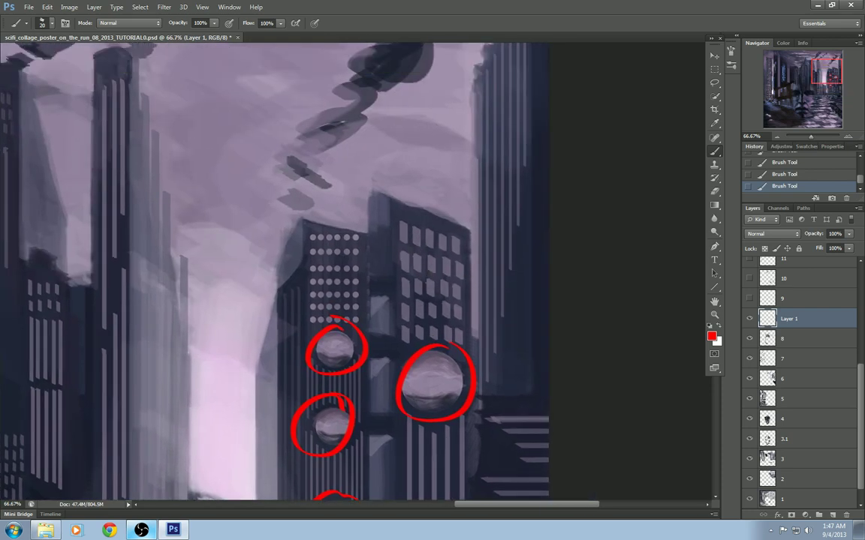
{"action": "left_click_drag", "start_coordinate": [440, 361], "coordinate": [442, 215]}
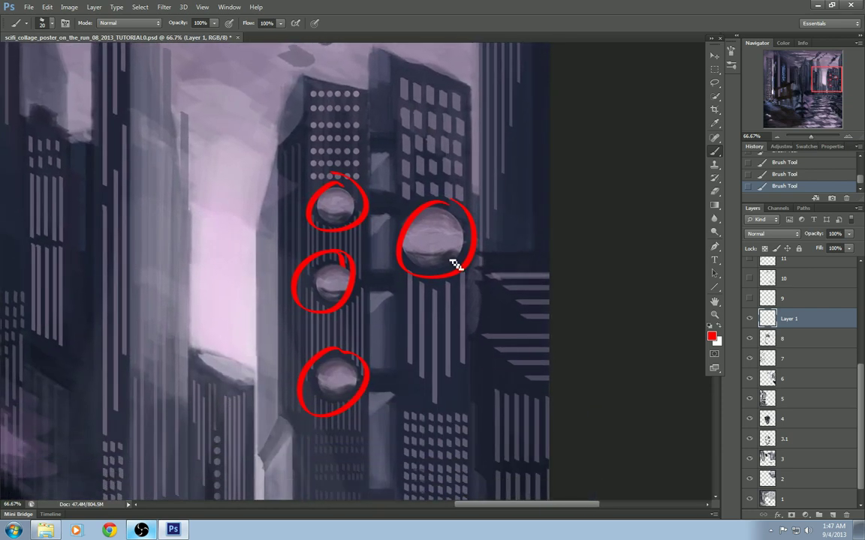
{"action": "mouse_move", "coordinate": [405, 248]}
{"action": "left_mouse_down"}
{"action": "mouse_move", "coordinate": [453, 257]}
{"action": "mouse_move", "coordinate": [426, 257]}
{"action": "mouse_move", "coordinate": [437, 268]}
{"action": "mouse_move", "coordinate": [443, 245]}
{"action": "mouse_move", "coordinate": [430, 246]}
{"action": "mouse_move", "coordinate": [430, 220]}
{"action": "left_mouse_up"}
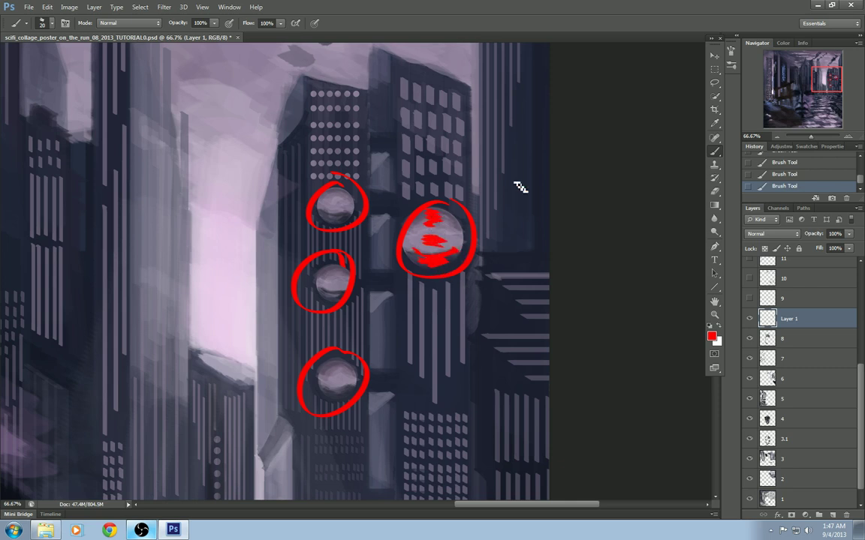
Delete the red annotation layer and turn on layer 9 for the full poster view.
{"action": "key", "text": "Delete"}
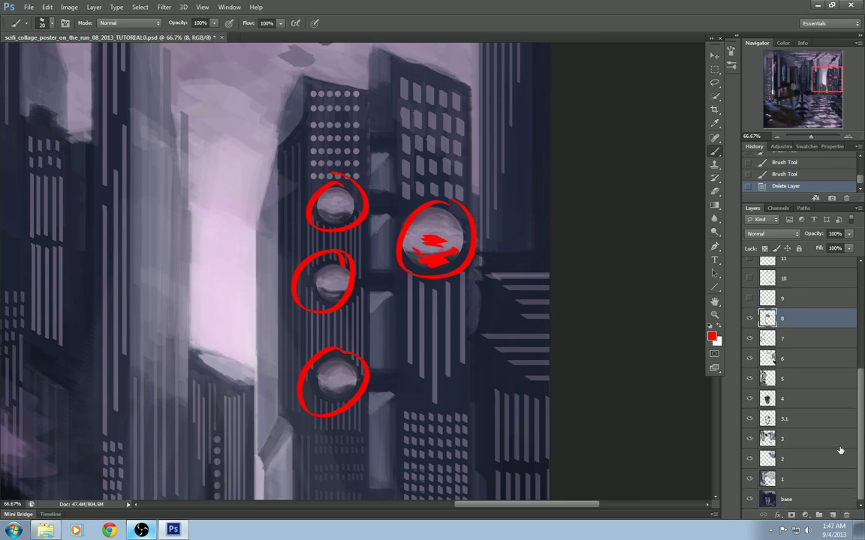
{"action": "left_click", "coordinate": [749, 300]}
{"action": "key", "text": "ctrl+minus"}
{"action": "key", "text": "ctrl+minus"}
{"action": "key", "text": "ctrl+minus"}
{"action": "key", "text": "ctrl+minus"}
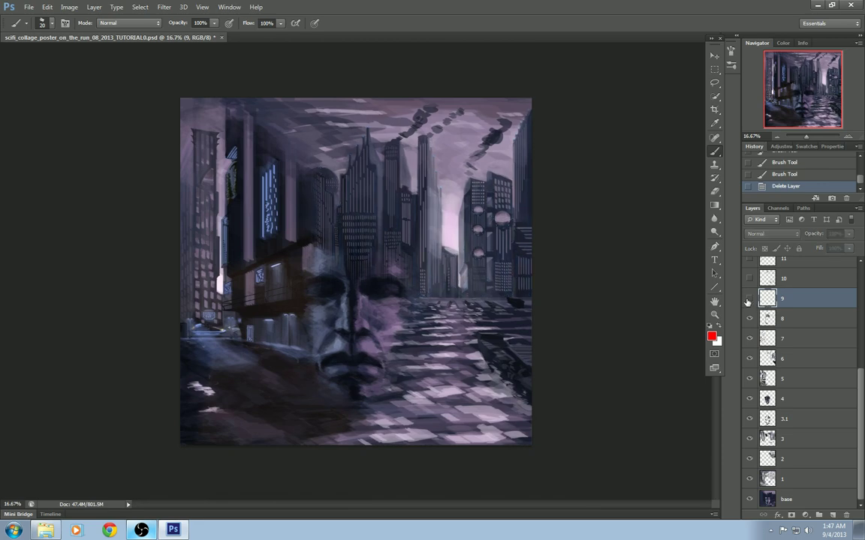
Toggle layer 9 off and on to compare the small lights and signs on the central skyline.
{"action": "key", "text": "ctrl+plus"}
{"action": "key", "text": "ctrl+plus"}
{"action": "key", "text": "ctrl+plus"}
{"action": "left_click_drag", "start_coordinate": [521, 143], "coordinate": [397, 278]}
{"action": "left_click", "coordinate": [750, 301]}
{"action": "left_click", "coordinate": [749, 303]}
{"action": "left_click", "coordinate": [749, 302]}
{"action": "left_click", "coordinate": [748, 301]}
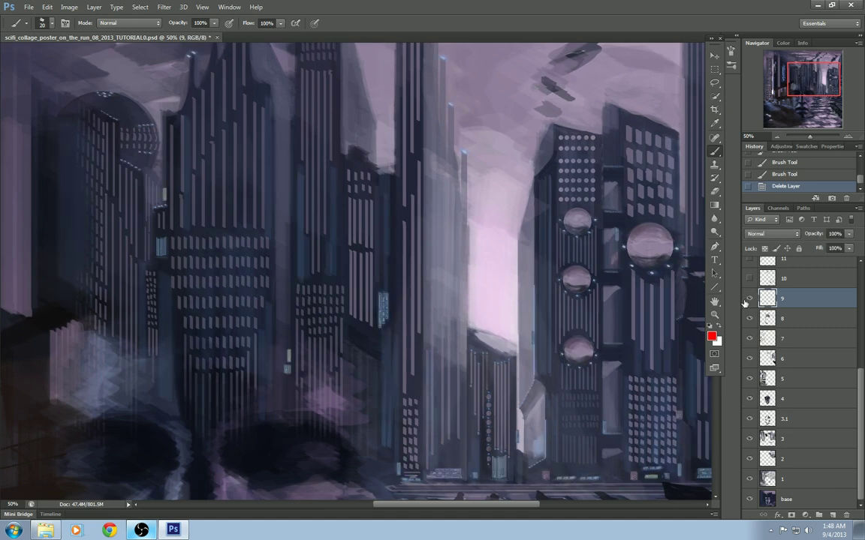
{"action": "left_click", "coordinate": [746, 303]}
Toggle layer 9 repeatedly to compare the lights around the sphere towers and along the waterfront.
{"action": "left_click_drag", "start_coordinate": [561, 338], "coordinate": [445, 303]}
{"action": "left_click", "coordinate": [749, 298]}
{"action": "left_click", "coordinate": [748, 300]}
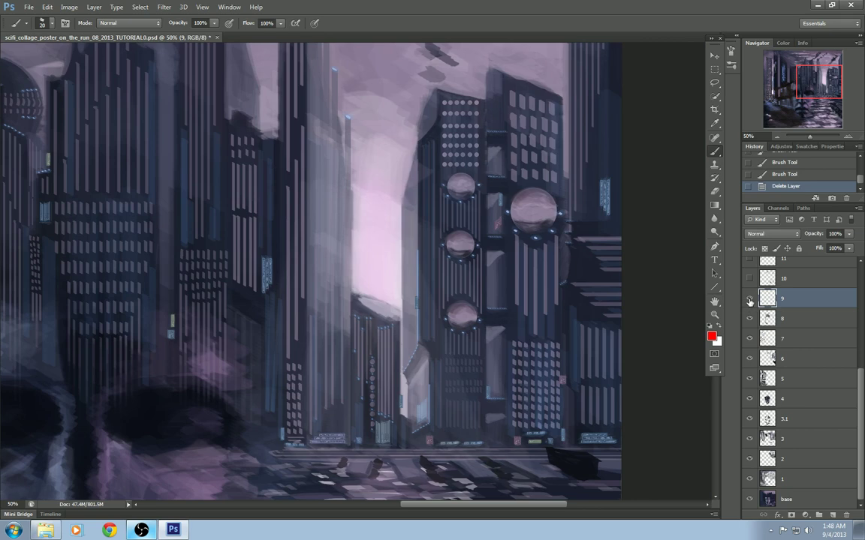
{"action": "left_click", "coordinate": [749, 299]}
{"action": "left_click", "coordinate": [749, 299]}
{"action": "left_click", "coordinate": [749, 299]}
{"action": "left_click", "coordinate": [749, 299]}
Toggle layer 9 off and on to compare the waterfront signs and building lights in close-up at 200%.
{"action": "key", "text": "ctrl+plus"}
{"action": "key", "text": "ctrl+plus"}
{"action": "left_click_drag", "start_coordinate": [504, 454], "coordinate": [507, 253]}
{"action": "key", "text": "ctrl+plus"}
{"action": "left_click", "coordinate": [749, 299]}
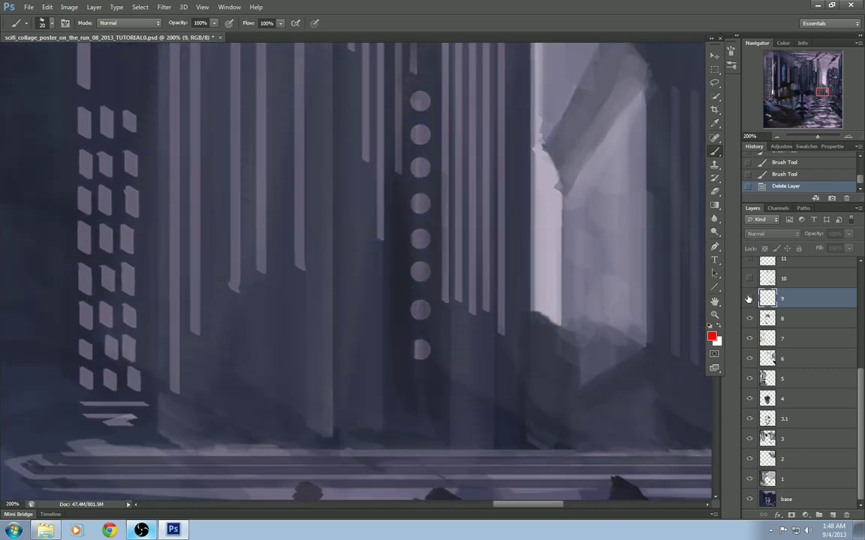
{"action": "left_click", "coordinate": [749, 299]}
{"action": "left_click", "coordinate": [749, 300]}
{"action": "left_click", "coordinate": [748, 300]}
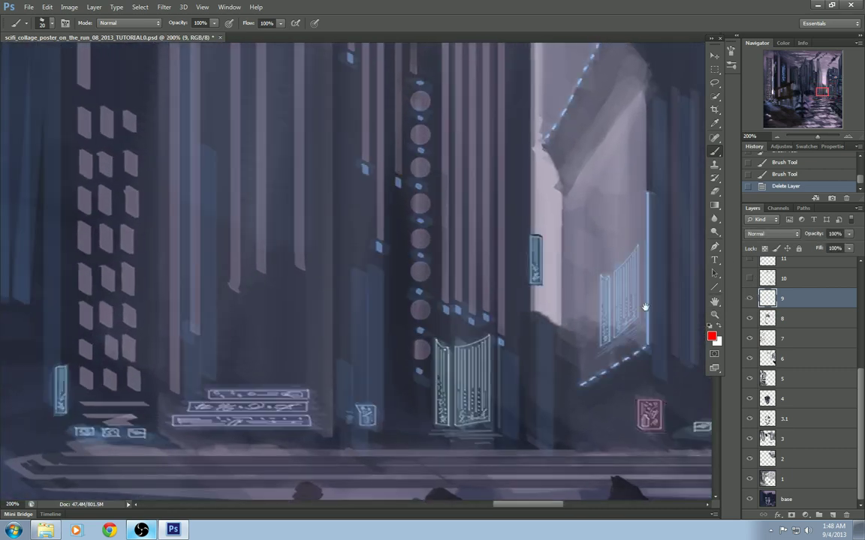
Toggle layer 9 to compare the edge lights and small signs from the central tower up to the lowest sphere.
{"action": "mouse_move", "coordinate": [695, 255]}
{"action": "left_mouse_down"}
{"action": "mouse_move", "coordinate": [506, 388]}
{"action": "mouse_move", "coordinate": [512, 395]}
{"action": "left_mouse_up"}
{"action": "left_click", "coordinate": [748, 299]}
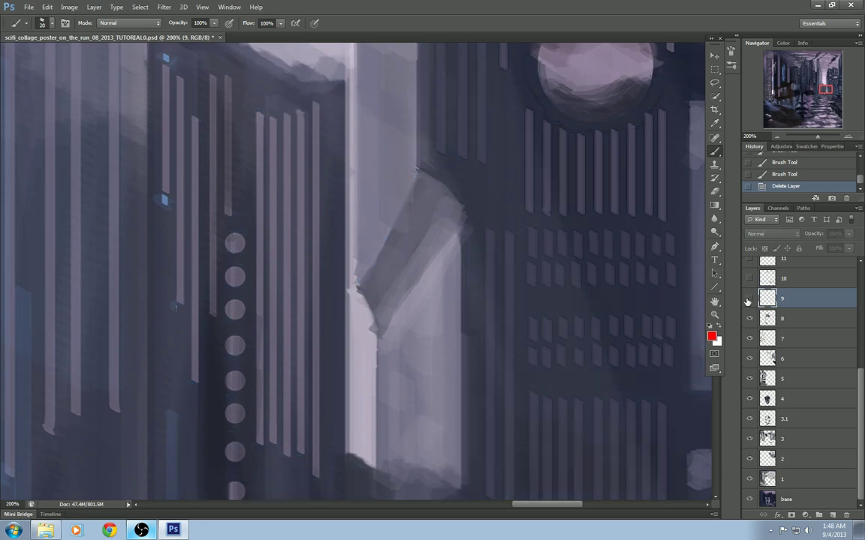
{"action": "left_click", "coordinate": [748, 299]}
{"action": "left_click_drag", "start_coordinate": [519, 264], "coordinate": [403, 491]}
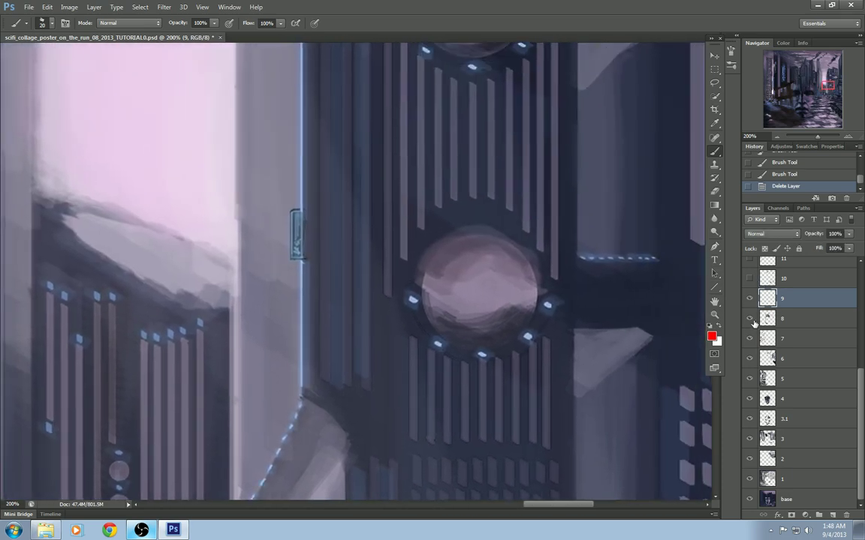
{"action": "left_click", "coordinate": [749, 299]}
{"action": "left_click", "coordinate": [749, 299]}
{"action": "key", "text": "ctrl+minus"}
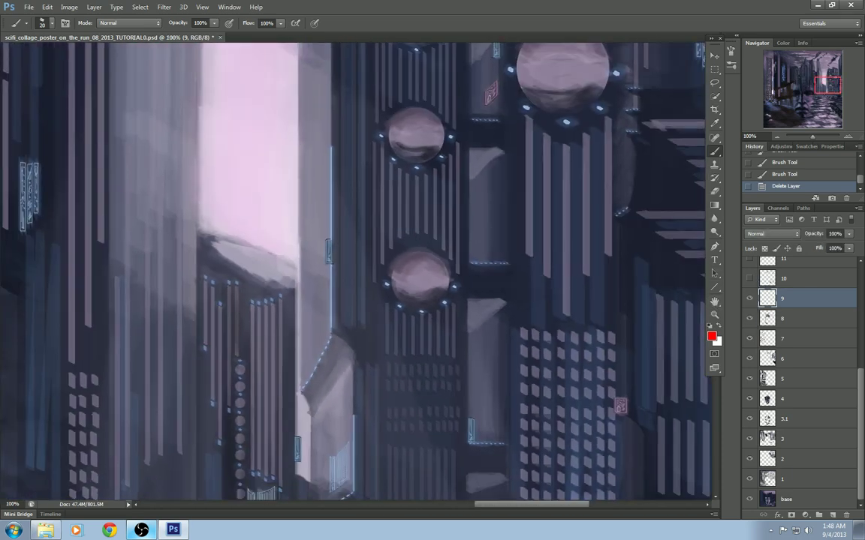
Toggle layer 9 to compare the lights around the spheres, connecting bridges and vertical sign at 100%.
{"action": "left_click_drag", "start_coordinate": [540, 257], "coordinate": [458, 355]}
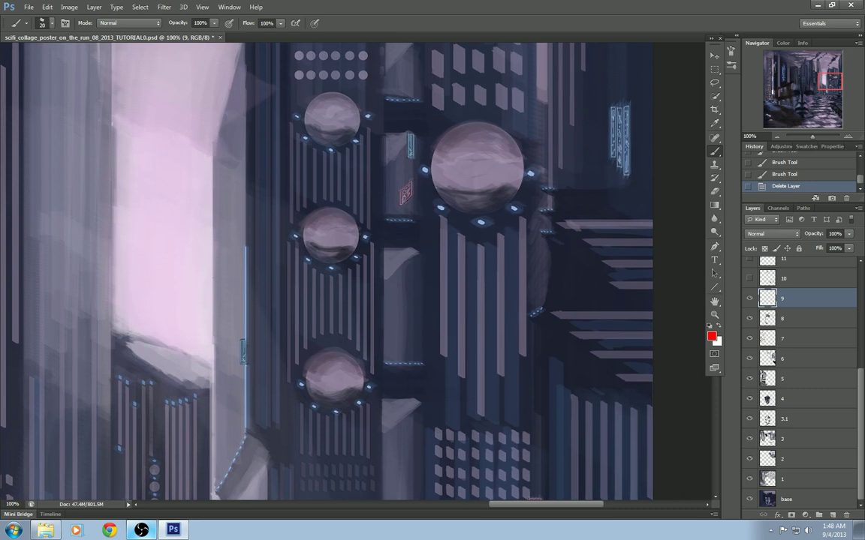
{"action": "left_click", "coordinate": [748, 300]}
{"action": "left_click", "coordinate": [747, 300]}
{"action": "left_click_drag", "start_coordinate": [552, 193], "coordinate": [501, 346]}
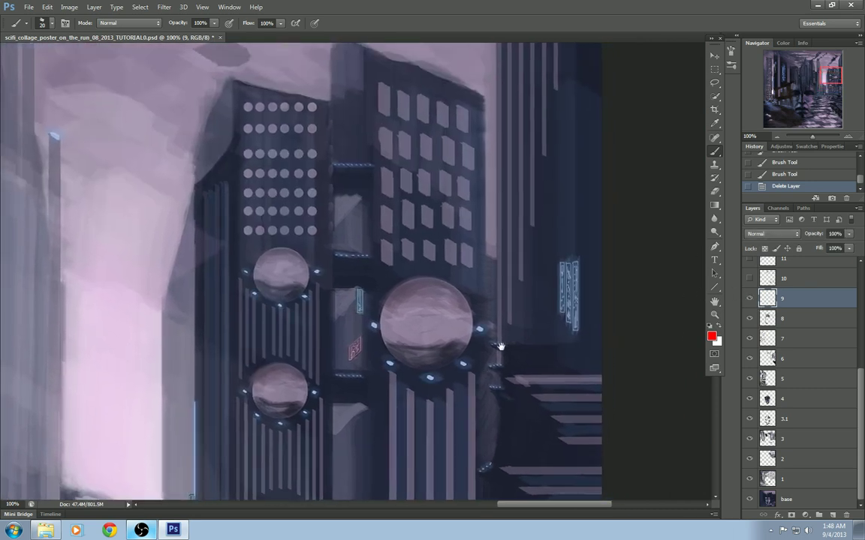
{"action": "left_click", "coordinate": [748, 300]}
{"action": "left_click", "coordinate": [748, 301]}
{"action": "mouse_move", "coordinate": [431, 291]}
{"action": "left_mouse_down"}
{"action": "mouse_move", "coordinate": [410, 331]}
{"action": "mouse_move", "coordinate": [564, 331]}
{"action": "left_mouse_up"}
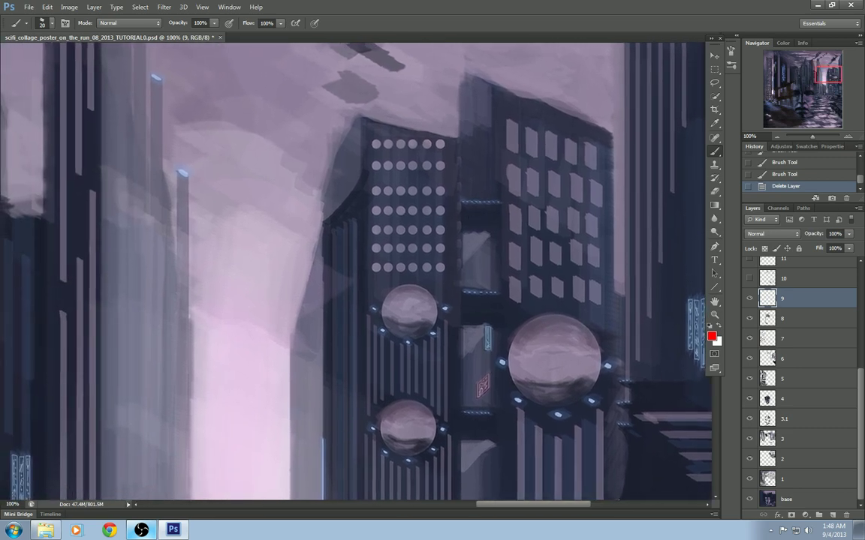
Toggle layer 9 off and on to compare the rooftop and window lights across the whole skyline at 33%.
{"action": "left_click", "coordinate": [751, 300]}
{"action": "scroll", "coordinate": [320, 233], "scroll_direction": "down", "scroll_amount": 5}
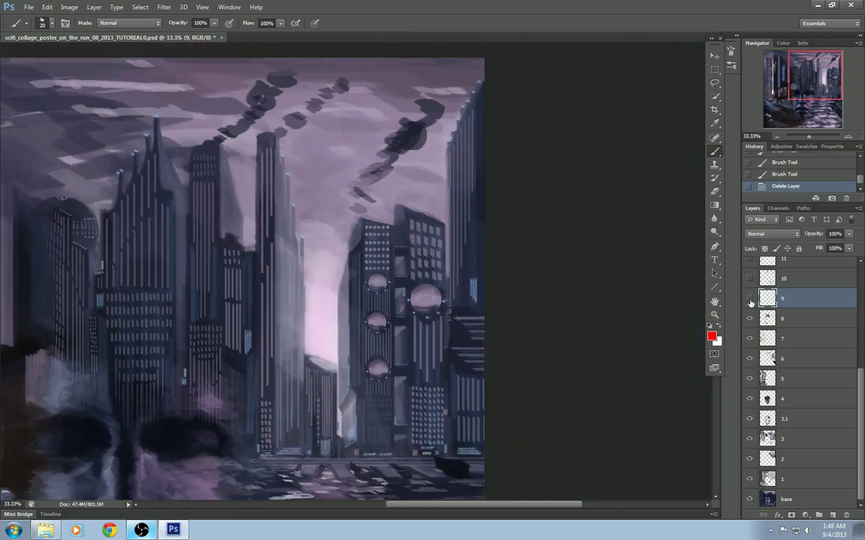
{"action": "left_click", "coordinate": [749, 301]}
{"action": "left_click", "coordinate": [749, 300]}
{"action": "scroll", "coordinate": [314, 286], "scroll_direction": "up", "scroll_amount": 3}
{"action": "left_click", "coordinate": [749, 300]}
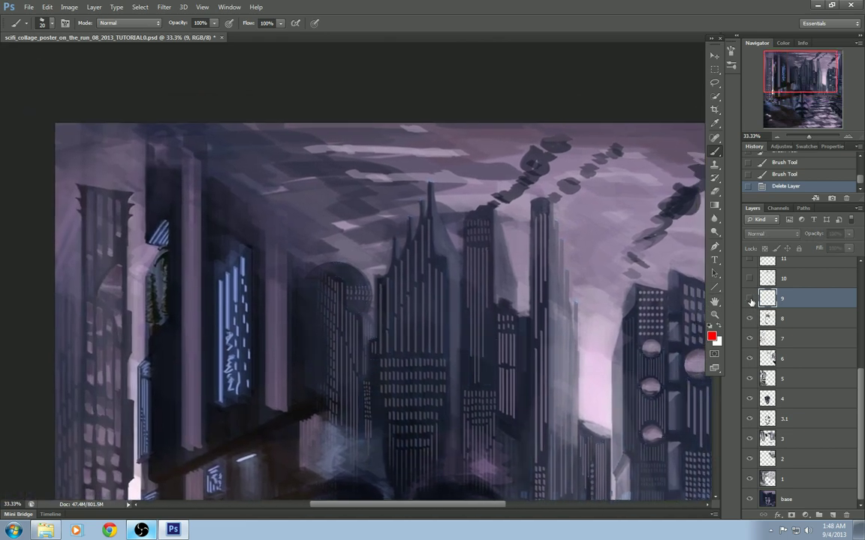
{"action": "left_click", "coordinate": [749, 300]}
{"action": "left_click_drag", "start_coordinate": [546, 366], "coordinate": [504, 365]}
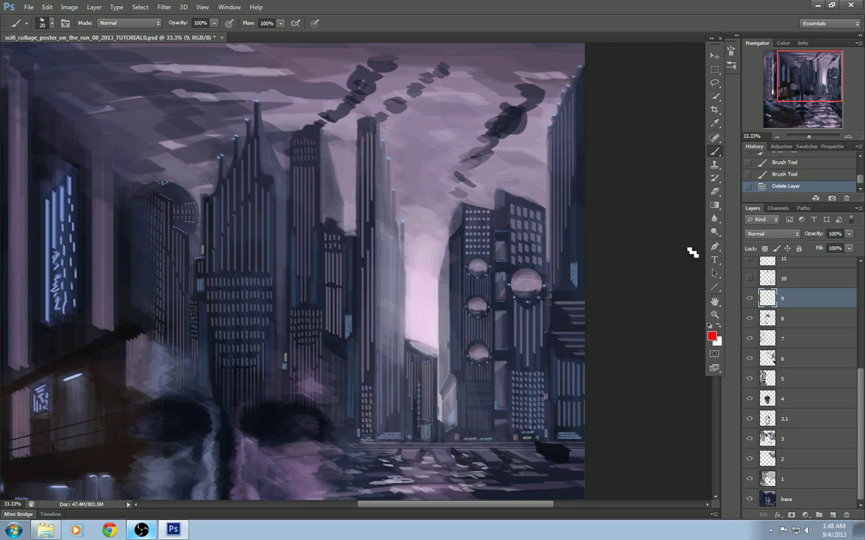
{"action": "left_click", "coordinate": [749, 300]}
{"action": "left_click", "coordinate": [749, 300]}
Toggle layer 9 once more to compare the lights and signs at street level above the water at 66.67%.
{"action": "key", "text": "ctrl+plus"}
{"action": "key", "text": "ctrl+plus"}
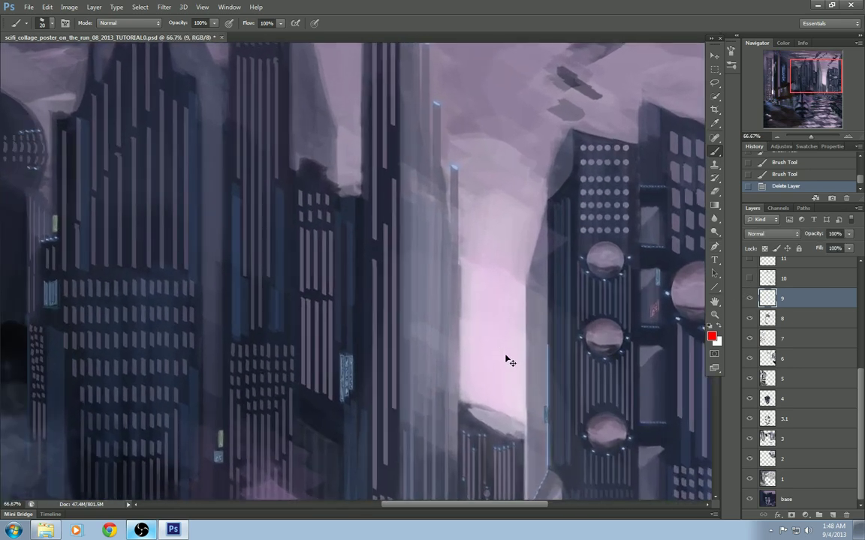
{"action": "left_click_drag", "start_coordinate": [510, 361], "coordinate": [454, 269]}
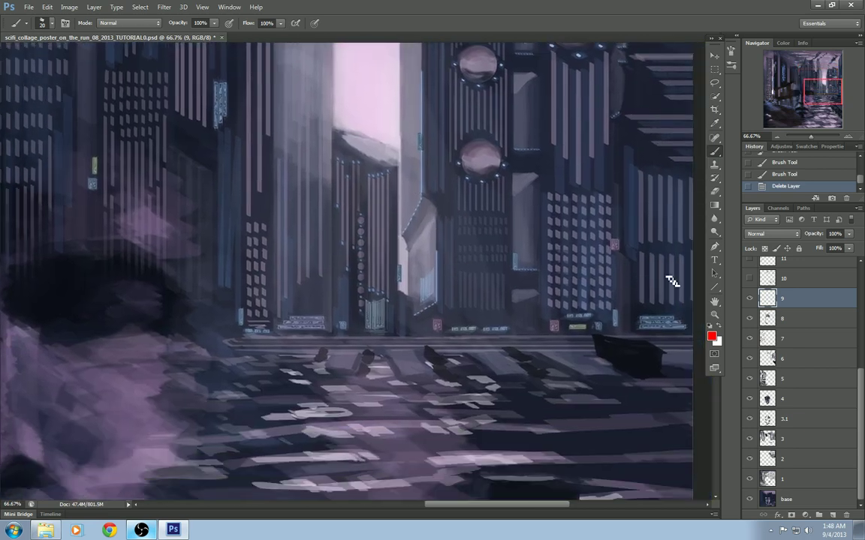
{"action": "left_click", "coordinate": [751, 301]}
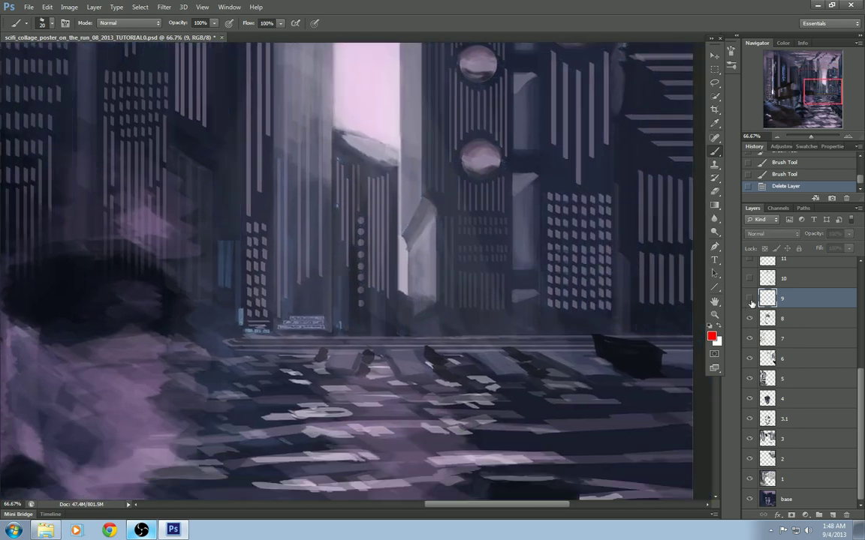
{"action": "left_click", "coordinate": [751, 300]}
Turn on layer 10 and select it with the full poster in view.
{"action": "key", "text": "ctrl+minus"}
{"action": "key", "text": "ctrl+minus"}
{"action": "key", "text": "ctrl+minus"}
{"action": "left_click", "coordinate": [753, 278]}
{"action": "key", "text": "ctrl+minus"}
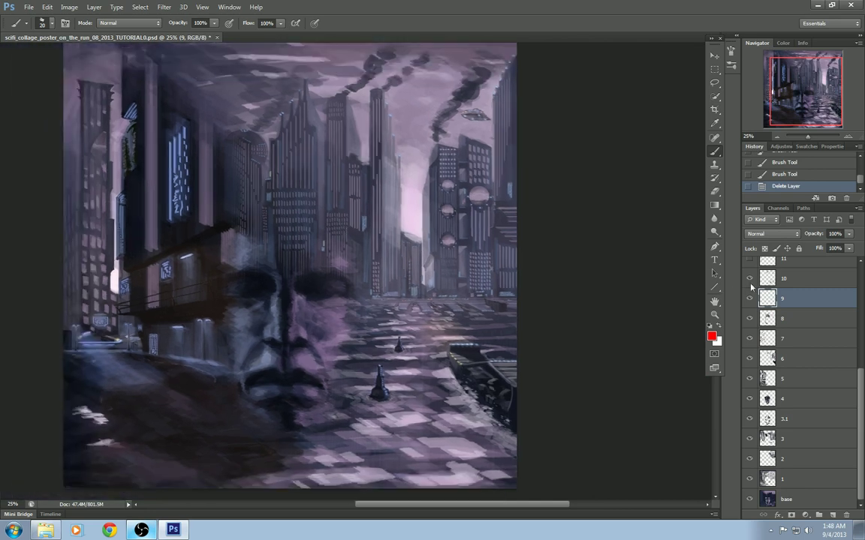
{"action": "left_click", "coordinate": [759, 281]}
Toggle layer 10 off and on to compare its additions across the full poster.
{"action": "left_click", "coordinate": [750, 281]}
{"action": "left_click", "coordinate": [749, 281]}
{"action": "left_click", "coordinate": [749, 279]}
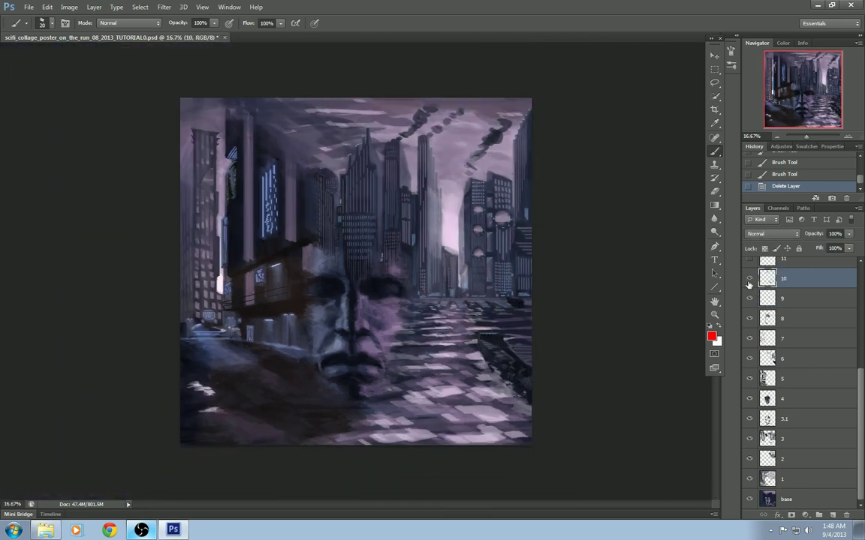
{"action": "left_click", "coordinate": [749, 279]}
{"action": "left_click", "coordinate": [750, 280]}
{"action": "key", "text": "ctrl+plus"}
{"action": "key", "text": "ctrl+plus"}
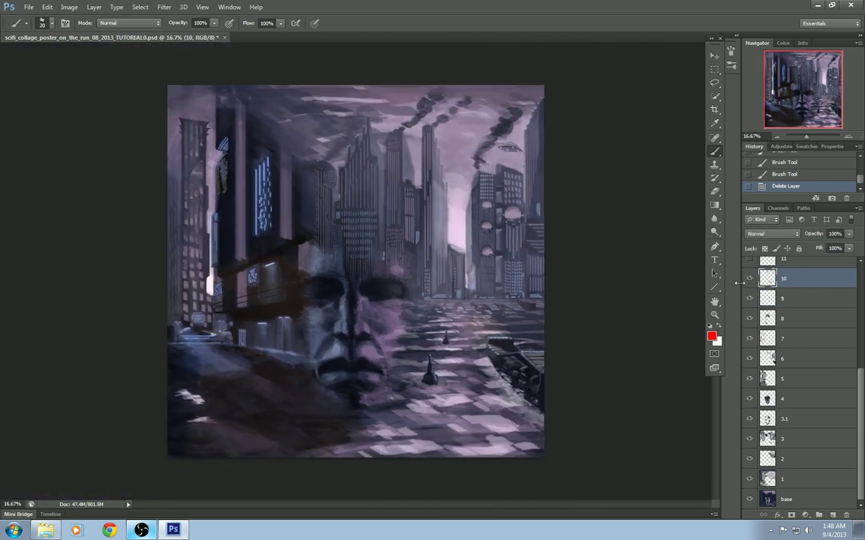
Undo the stray red mark on the water and toggle layer 10 to compare the buoys, dock and flying ship.
{"action": "left_click_drag", "start_coordinate": [533, 254], "coordinate": [414, 300]}
{"action": "key", "text": "ctrl+minus"}
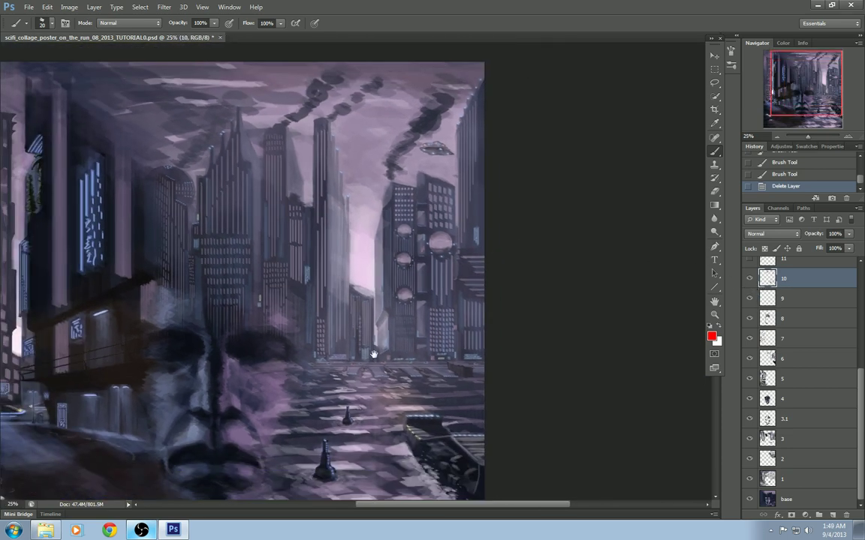
{"action": "left_click_drag", "start_coordinate": [373, 355], "coordinate": [429, 274]}
{"action": "left_click", "coordinate": [403, 324]}
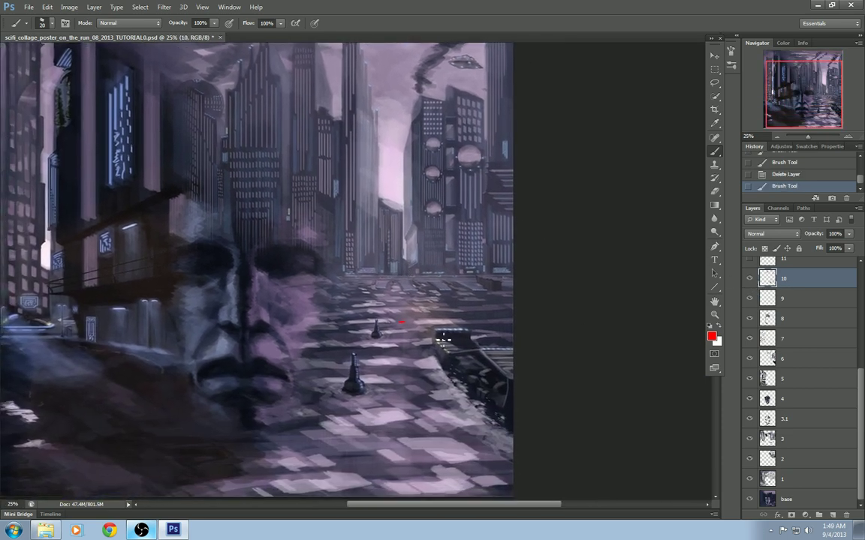
{"action": "key", "text": "ctrl+z"}
{"action": "left_click", "coordinate": [779, 278]}
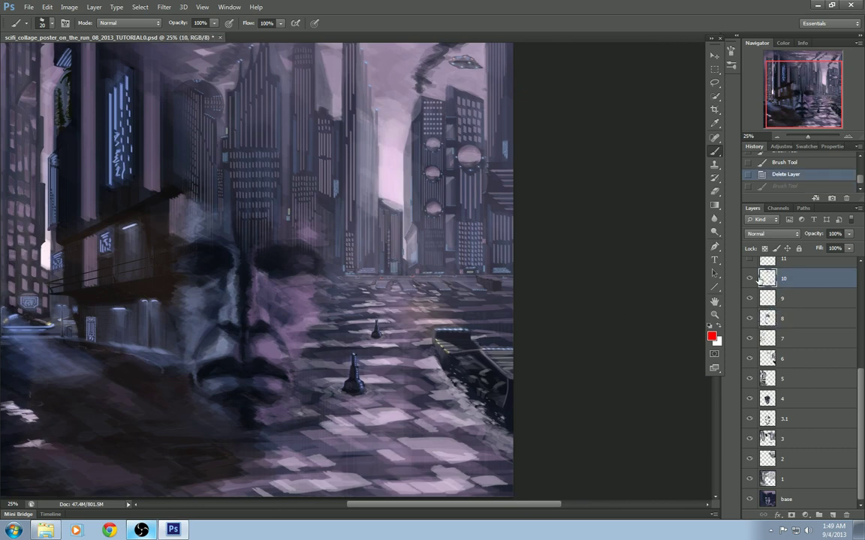
{"action": "left_click", "coordinate": [749, 279]}
{"action": "left_click", "coordinate": [749, 279]}
{"action": "left_click", "coordinate": [749, 280]}
{"action": "left_click", "coordinate": [748, 279]}
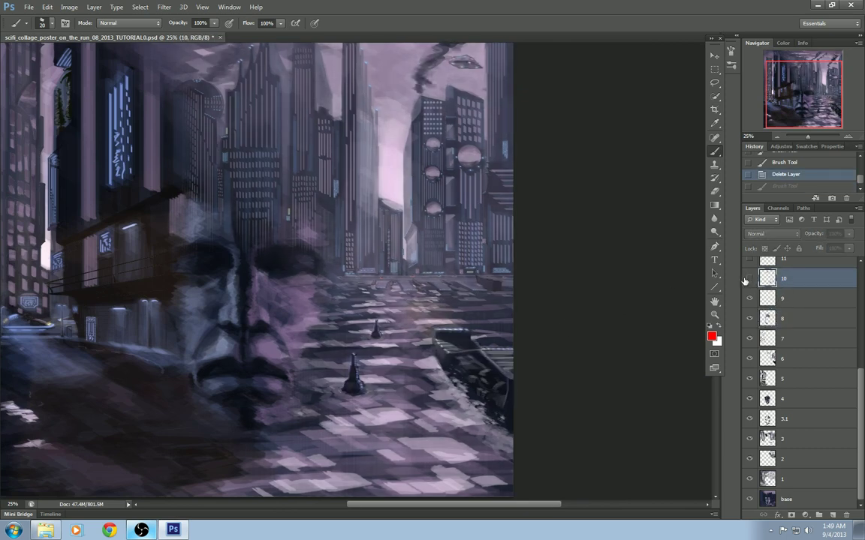
{"action": "left_click", "coordinate": [749, 280]}
{"action": "left_click", "coordinate": [748, 280]}
Examine the large flying ship beside the dark smoke column in close-up, including its lights and hull markings.
{"action": "left_click_drag", "start_coordinate": [446, 80], "coordinate": [389, 314]}
{"action": "key", "text": "ctrl+plus"}
{"action": "key", "text": "ctrl+plus"}
{"action": "key", "text": "ctrl+plus"}
{"action": "key", "text": "ctrl+plus"}
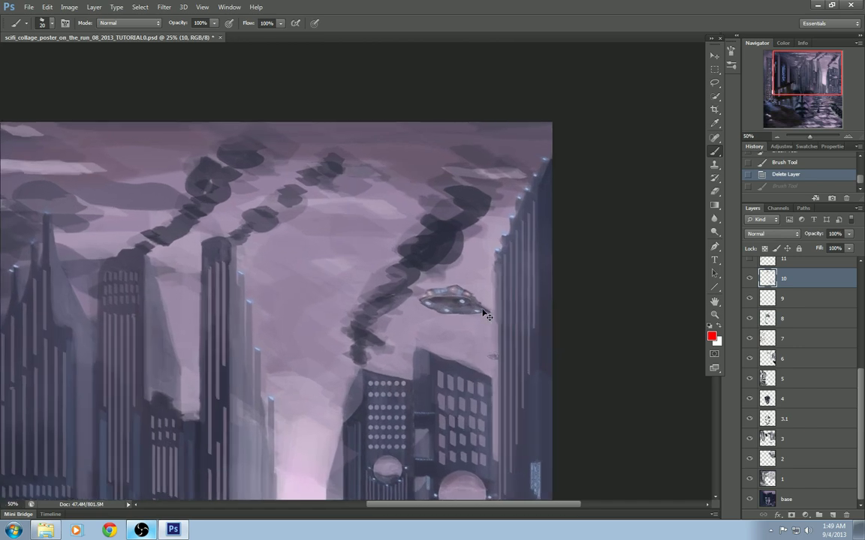
{"action": "left_click_drag", "start_coordinate": [497, 293], "coordinate": [307, 293]}
{"action": "left_click_drag", "start_coordinate": [445, 281], "coordinate": [461, 282]}
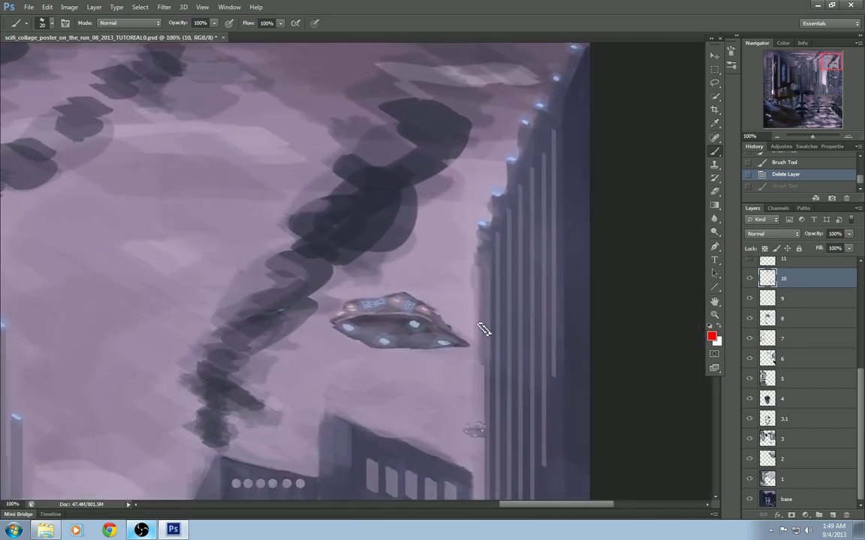
{"action": "key", "text": "ctrl+plus"}
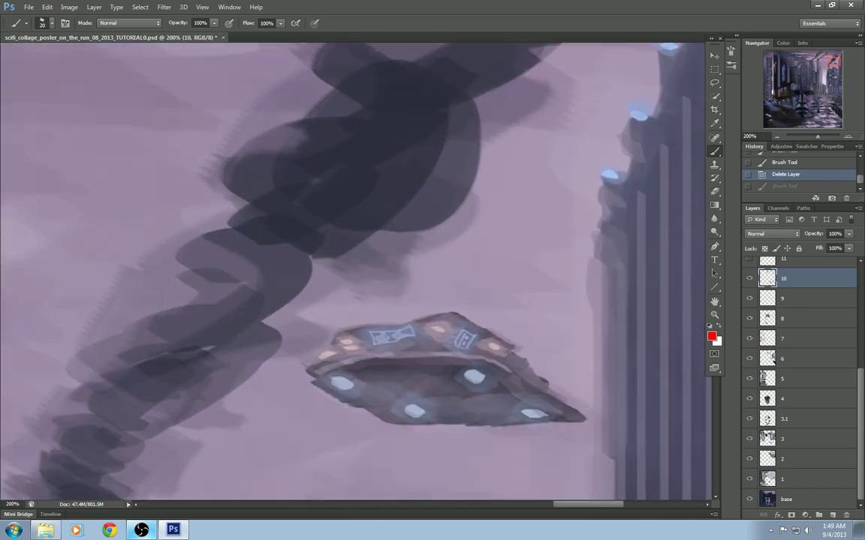
{"action": "key", "text": "ctrl+minus"}
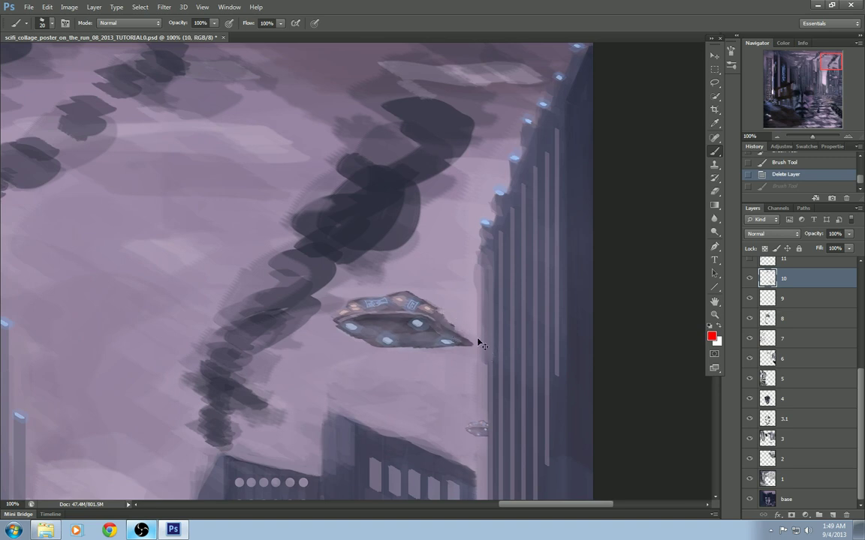
Examine the small distant ship between the large ship and the edge of the tall tower.
{"action": "key", "text": "ctrl+minus"}
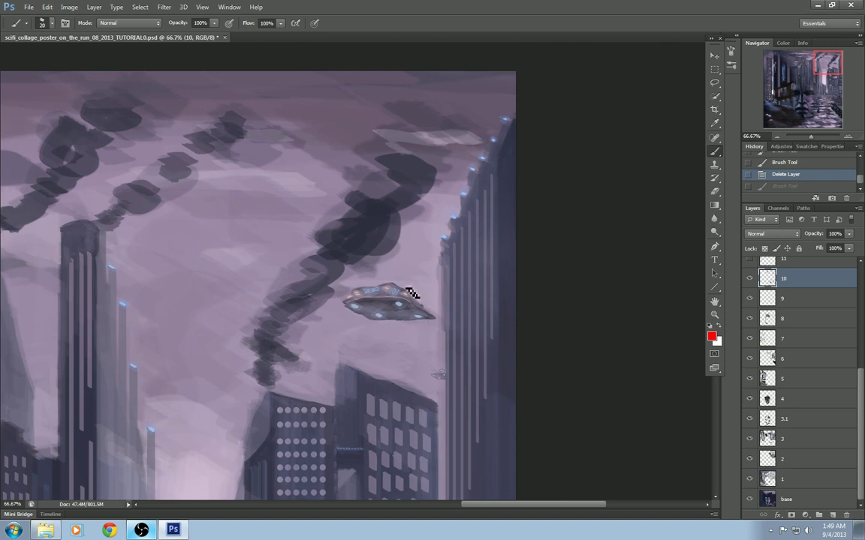
{"action": "left_click_drag", "start_coordinate": [377, 335], "coordinate": [407, 294]}
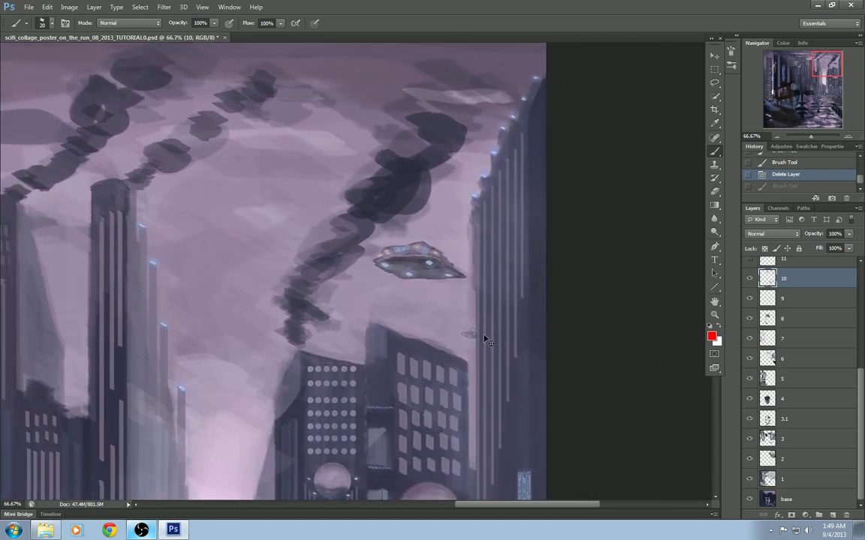
{"action": "key", "text": "ctrl+plus"}
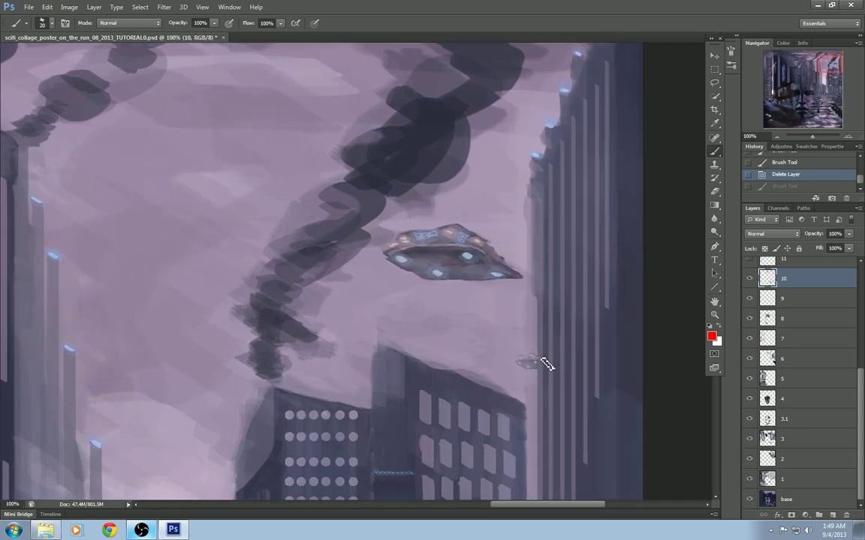
{"action": "key", "text": "ctrl+minus"}
{"action": "key", "text": "ctrl+minus"}
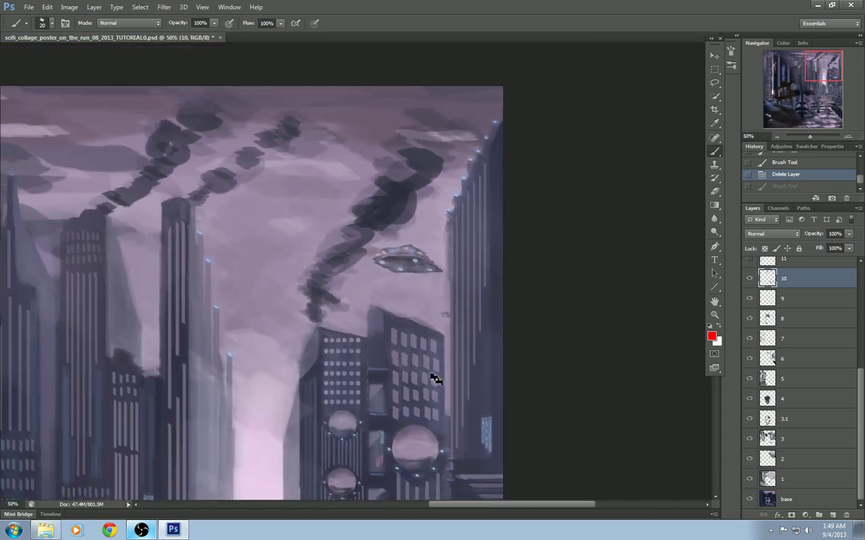
Examine the small glowing vehicles on the waterfront road in close-up, following the road along the buildings.
{"action": "left_click_drag", "start_coordinate": [413, 439], "coordinate": [514, 222]}
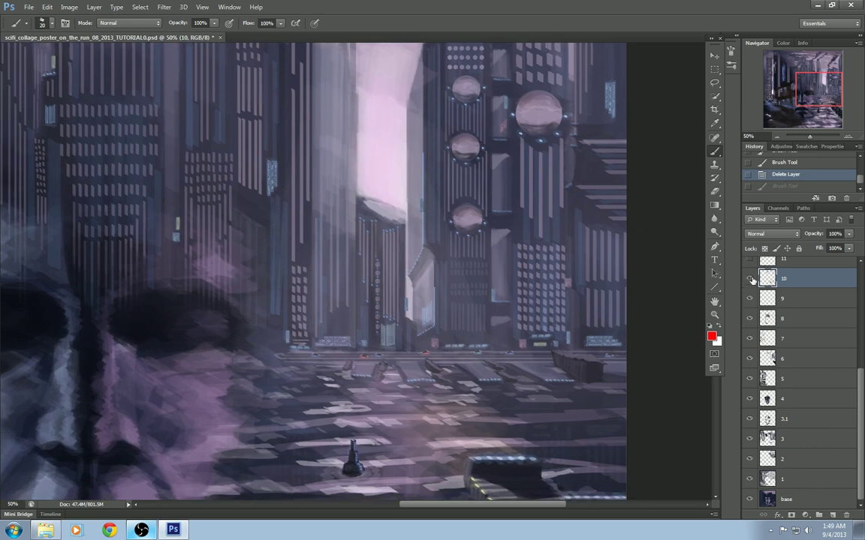
{"action": "key", "text": "ctrl+plus"}
{"action": "key", "text": "ctrl+plus"}
{"action": "key", "text": "ctrl+plus"}
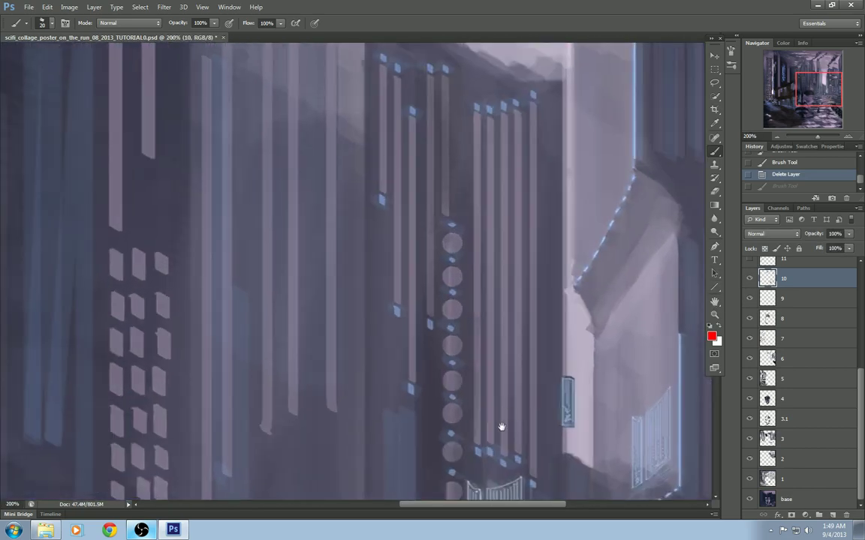
{"action": "left_click_drag", "start_coordinate": [501, 427], "coordinate": [514, 272]}
{"action": "key", "text": "ctrl+plus"}
{"action": "key", "text": "ctrl+plus"}
{"action": "mouse_move", "coordinate": [457, 336]}
{"action": "left_mouse_down"}
{"action": "mouse_move", "coordinate": [542, 345]}
{"action": "mouse_move", "coordinate": [515, 340]}
{"action": "mouse_move", "coordinate": [483, 308]}
{"action": "mouse_move", "coordinate": [443, 302]}
{"action": "left_mouse_up"}
{"action": "left_click_drag", "start_coordinate": [586, 323], "coordinate": [293, 322]}
{"action": "left_click_drag", "start_coordinate": [637, 318], "coordinate": [322, 319]}
{"action": "mouse_move", "coordinate": [495, 320]}
{"action": "left_mouse_down"}
{"action": "mouse_move", "coordinate": [312, 328]}
{"action": "mouse_move", "coordinate": [479, 316]}
{"action": "left_mouse_up"}
Examine the spacing of the road traffic and the lit pier edges along the waterfront at 200%.
{"action": "key", "text": "ctrl+minus"}
{"action": "left_click_drag", "start_coordinate": [424, 305], "coordinate": [186, 340]}
{"action": "left_click_drag", "start_coordinate": [386, 297], "coordinate": [404, 298]}
{"action": "key", "text": "ctrl+minus"}
{"action": "left_click_drag", "start_coordinate": [369, 332], "coordinate": [638, 330]}
{"action": "left_click_drag", "start_coordinate": [364, 324], "coordinate": [521, 321]}
{"action": "mouse_move", "coordinate": [388, 315]}
{"action": "left_mouse_down"}
{"action": "mouse_move", "coordinate": [505, 316]}
{"action": "mouse_move", "coordinate": [552, 304]}
{"action": "mouse_move", "coordinate": [527, 313]}
{"action": "mouse_move", "coordinate": [397, 308]}
{"action": "left_mouse_up"}
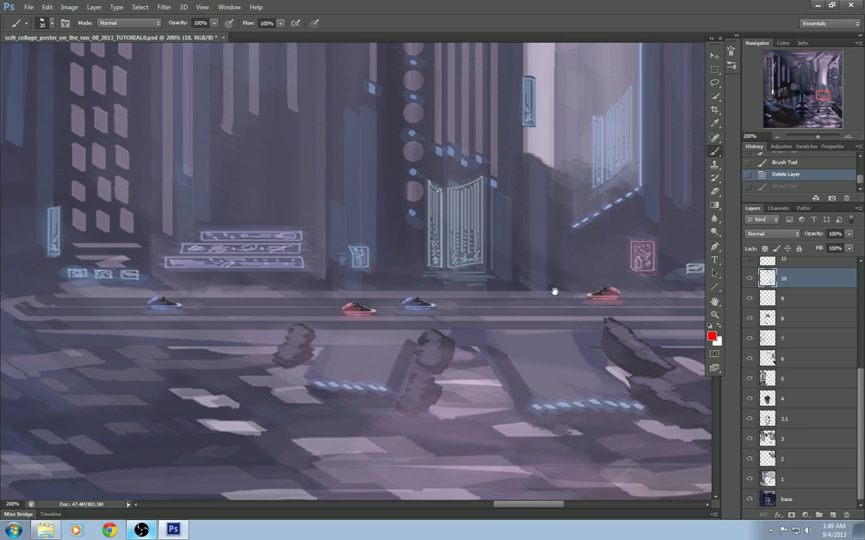
{"action": "left_click_drag", "start_coordinate": [554, 291], "coordinate": [406, 304]}
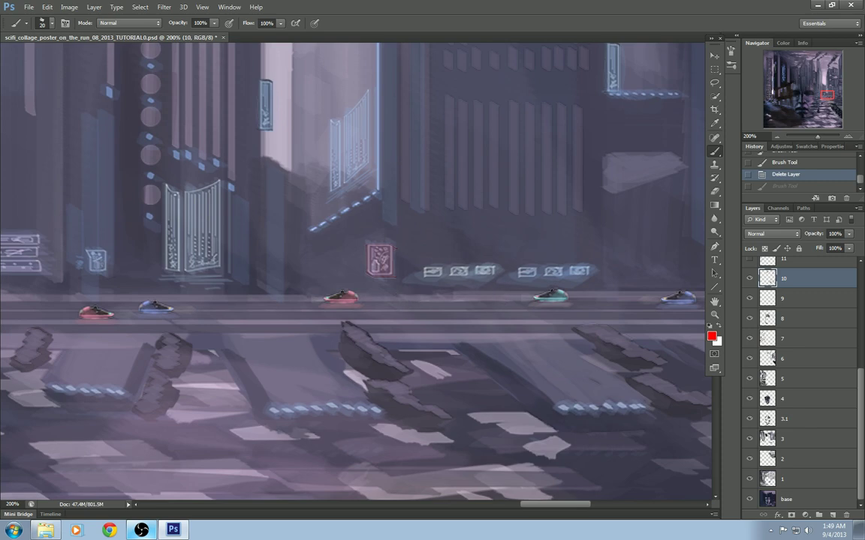
{"action": "left_click_drag", "start_coordinate": [532, 293], "coordinate": [554, 304]}
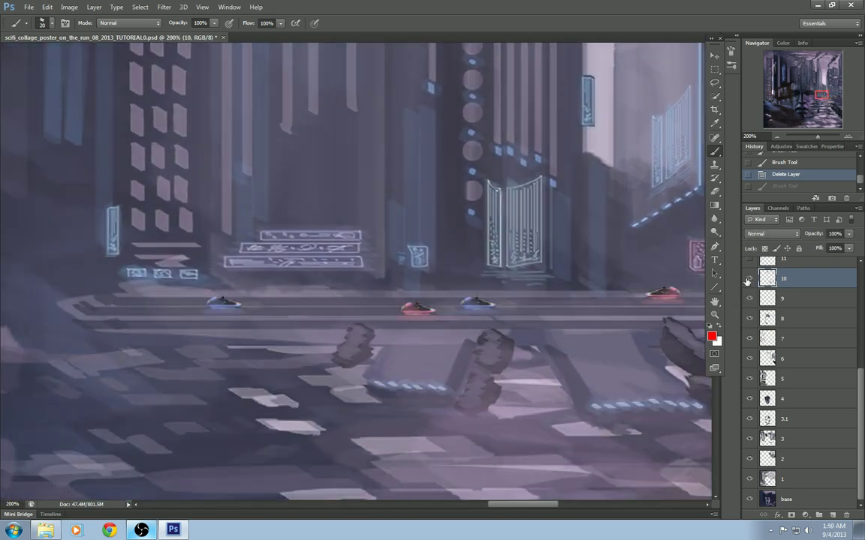
{"action": "left_click_drag", "start_coordinate": [625, 400], "coordinate": [467, 350]}
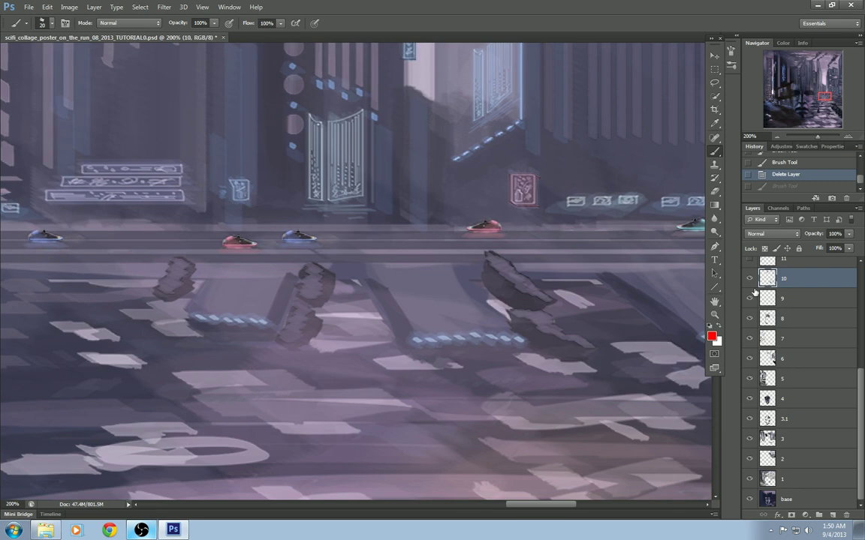
Compare the wider waterfront and its piers at 50% with layer 10 hidden and shown.
{"action": "key", "text": "ctrl+minus"}
{"action": "key", "text": "ctrl+minus"}
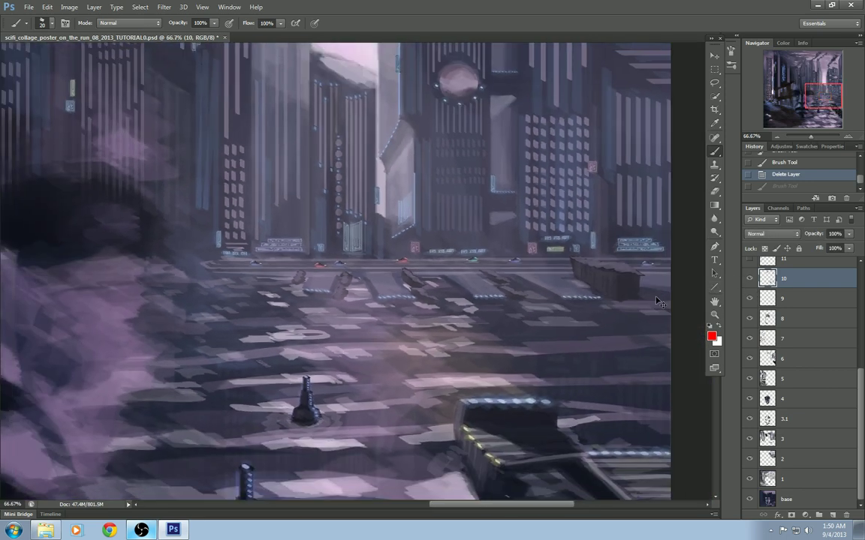
{"action": "key", "text": "ctrl+minus"}
{"action": "left_click", "coordinate": [751, 280]}
{"action": "left_click", "coordinate": [751, 281]}
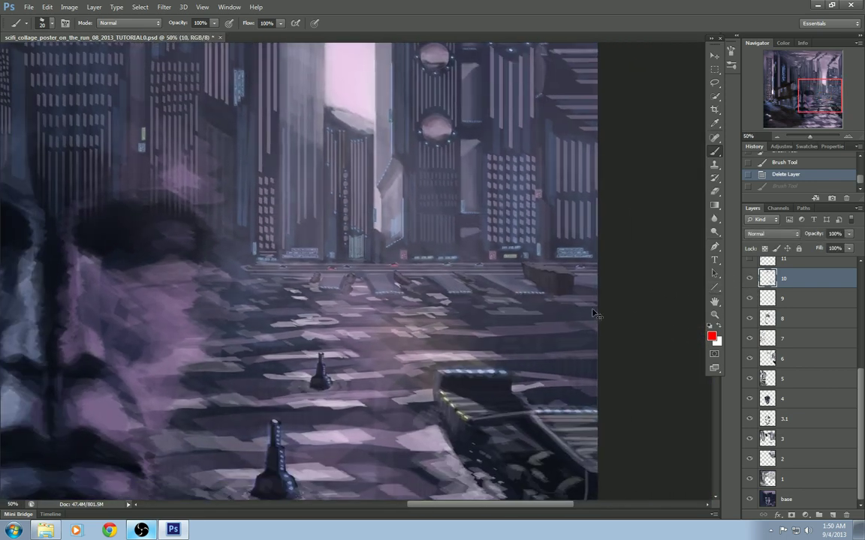
Compare the two lit buoy-like towers in the water at 66.67% with and without layer 10.
{"action": "key", "text": "ctrl+plus"}
{"action": "left_click_drag", "start_coordinate": [452, 369], "coordinate": [527, 210]}
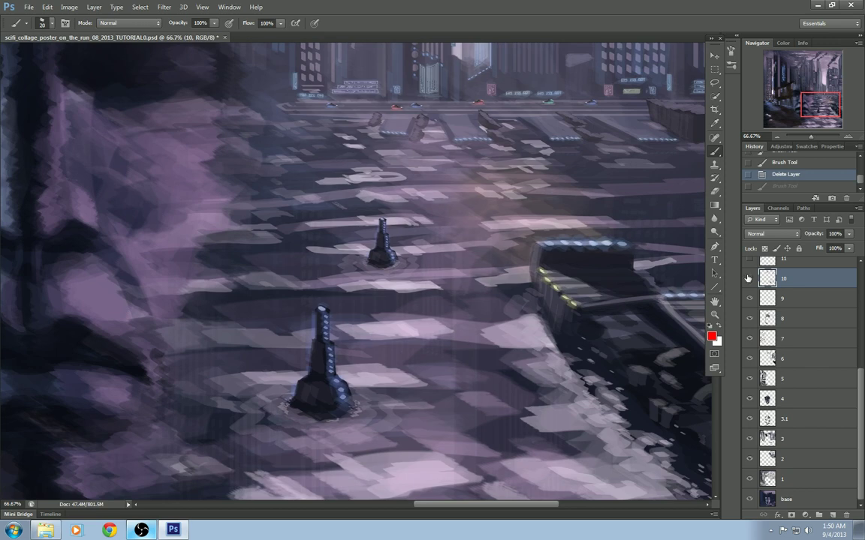
{"action": "left_click", "coordinate": [748, 278]}
{"action": "left_click", "coordinate": [747, 278]}
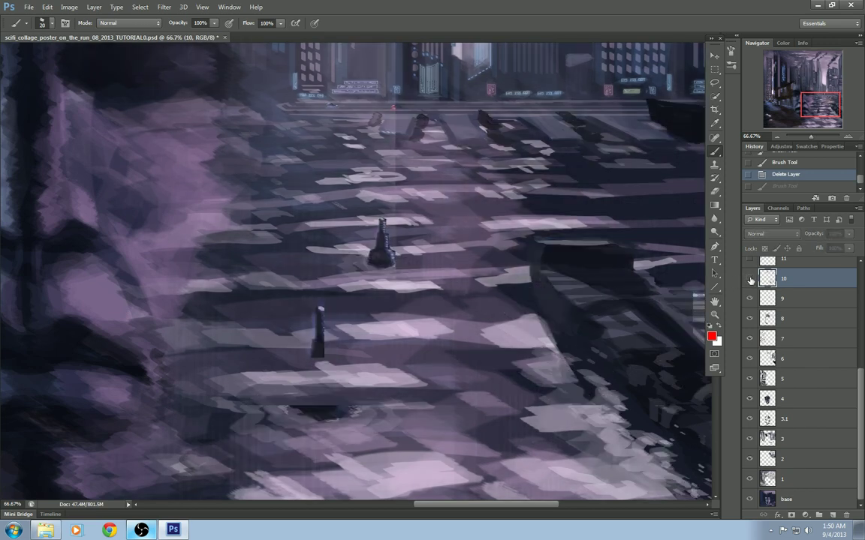
Compare the large lit dock structure beside the water with layer 10 off and on, including the nearby buoys.
{"action": "left_click_drag", "start_coordinate": [498, 312], "coordinate": [362, 309]}
{"action": "left_click", "coordinate": [748, 279]}
{"action": "left_click", "coordinate": [747, 278]}
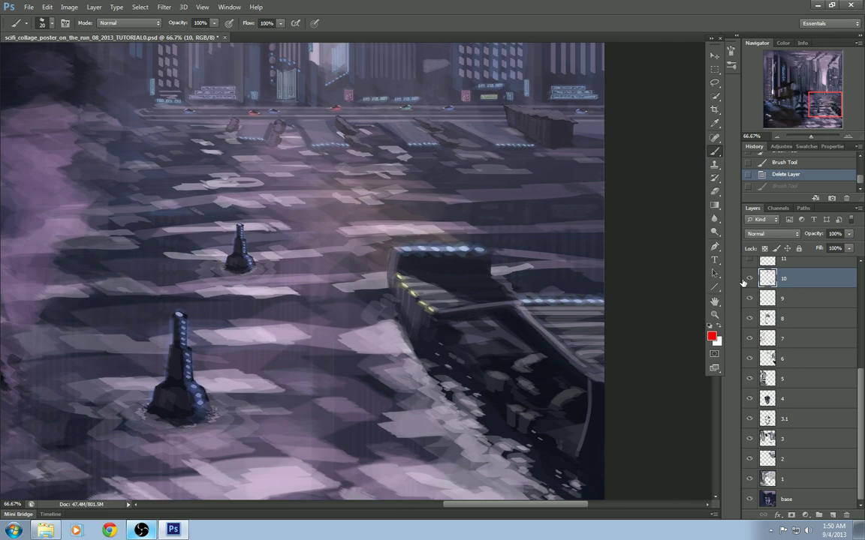
{"action": "left_click", "coordinate": [748, 279]}
{"action": "left_click", "coordinate": [747, 278]}
{"action": "left_click_drag", "start_coordinate": [363, 332], "coordinate": [531, 262]}
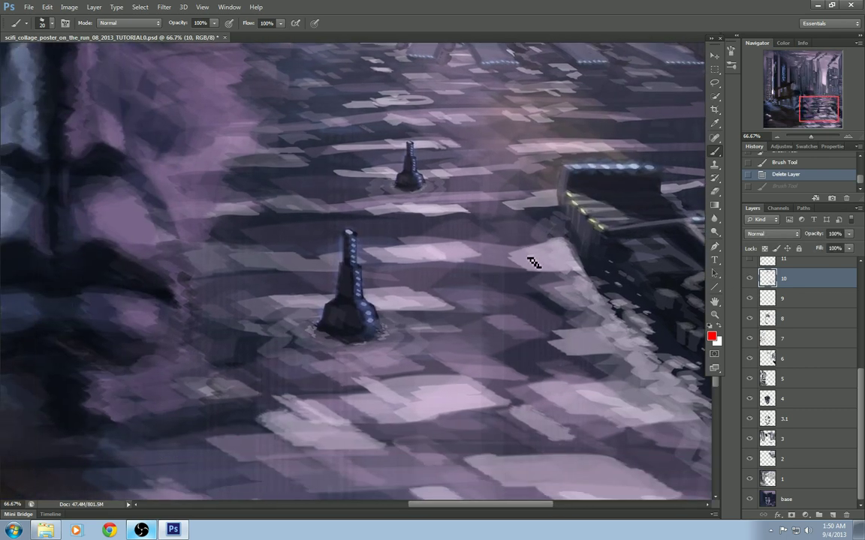
{"action": "left_click_drag", "start_coordinate": [366, 228], "coordinate": [351, 307]}
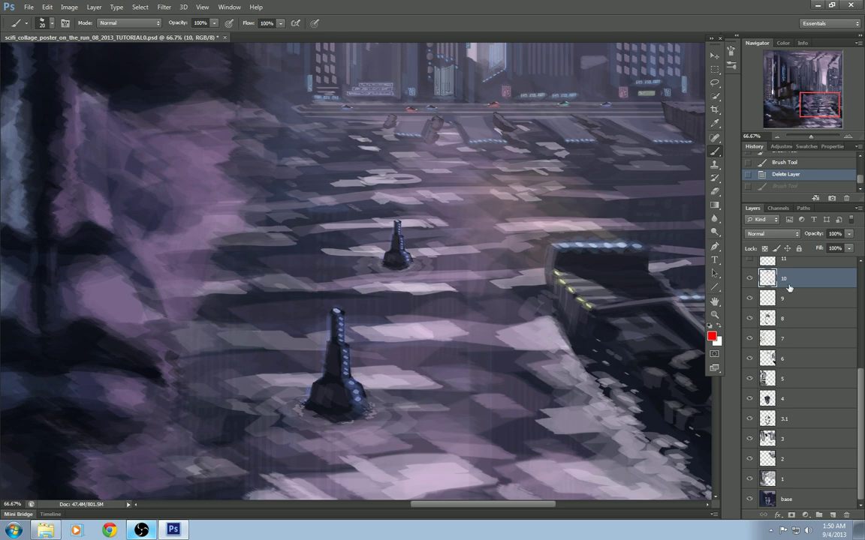
Hide layer 10 to check the face and water area at a wider zoom, and show the layer again.
{"action": "left_click", "coordinate": [750, 280]}
{"action": "key", "text": "ctrl+minus"}
{"action": "key", "text": "ctrl+minus"}
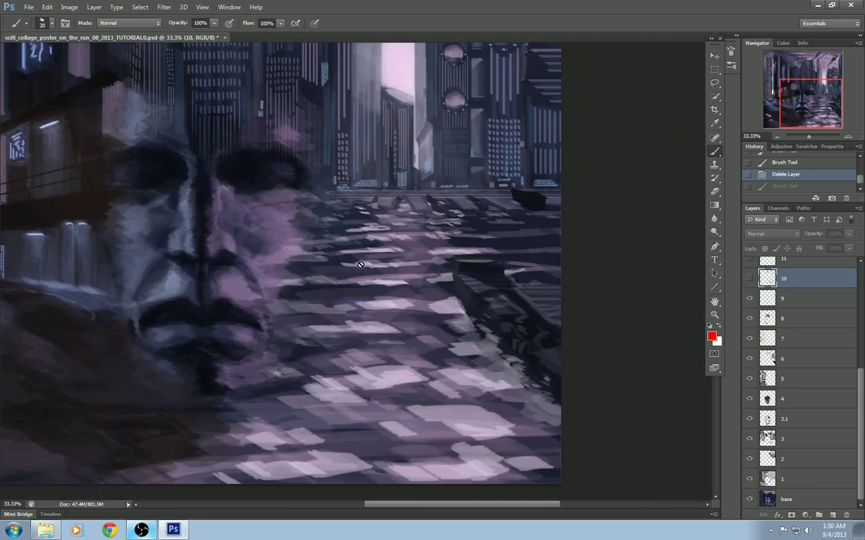
{"action": "key", "text": "ctrl+plus"}
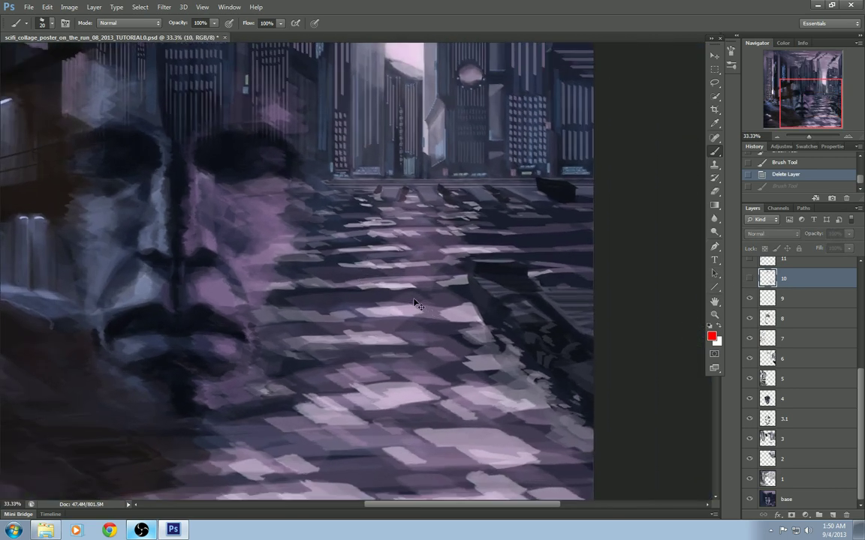
{"action": "left_click", "coordinate": [749, 278]}
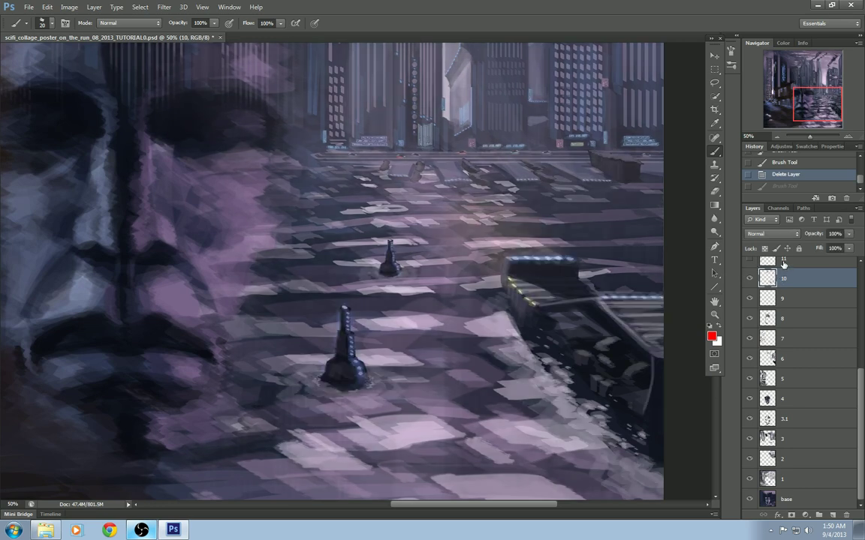
Select and show layer 11, and compare the whole poster at 16.67% with and without it.
{"action": "left_click", "coordinate": [783, 261]}
{"action": "key", "text": "ctrl+minus"}
{"action": "key", "text": "ctrl+minus"}
{"action": "key", "text": "ctrl+minus"}
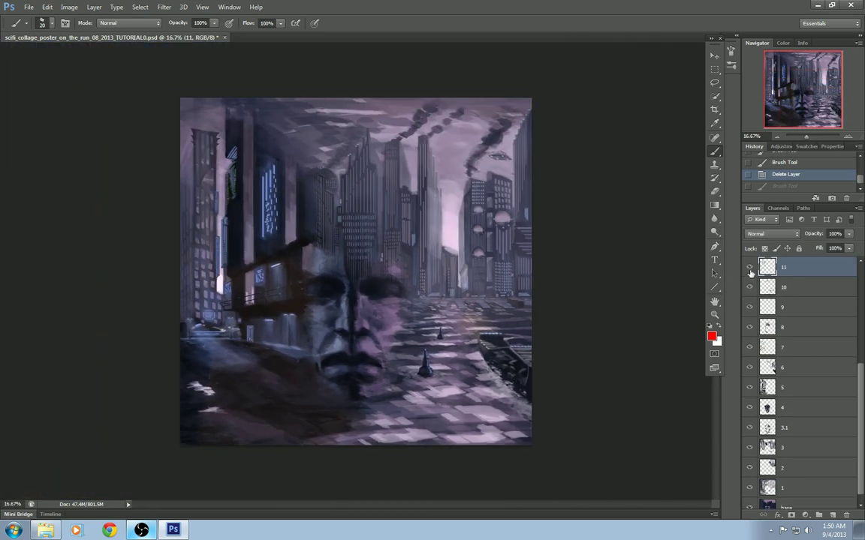
{"action": "left_click", "coordinate": [749, 271]}
{"action": "left_click", "coordinate": [749, 271]}
{"action": "left_click", "coordinate": [749, 270]}
{"action": "left_click", "coordinate": [749, 270]}
{"action": "left_click", "coordinate": [749, 270]}
{"action": "left_click", "coordinate": [749, 270]}
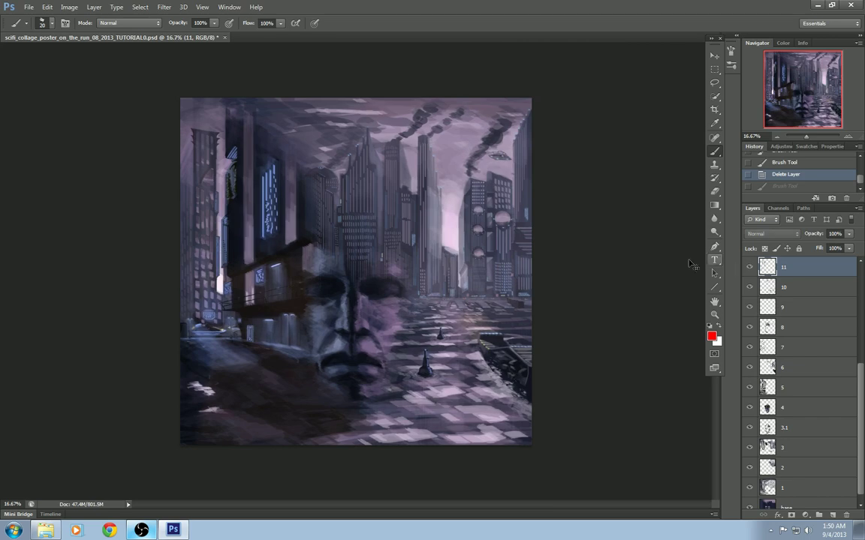
Compare the tall foreground towers and the large blue neon sign at 50% with layer 11 hidden and shown.
{"action": "key", "text": "ctrl+plus"}
{"action": "key", "text": "ctrl+plus"}
{"action": "left_click_drag", "start_coordinate": [206, 221], "coordinate": [521, 307]}
{"action": "left_click_drag", "start_coordinate": [361, 273], "coordinate": [259, 260]}
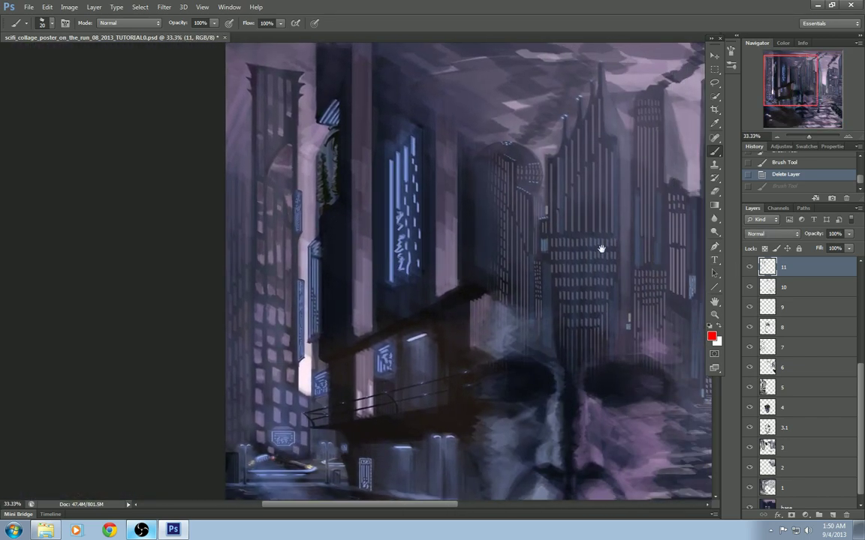
{"action": "key", "text": "ctrl+plus"}
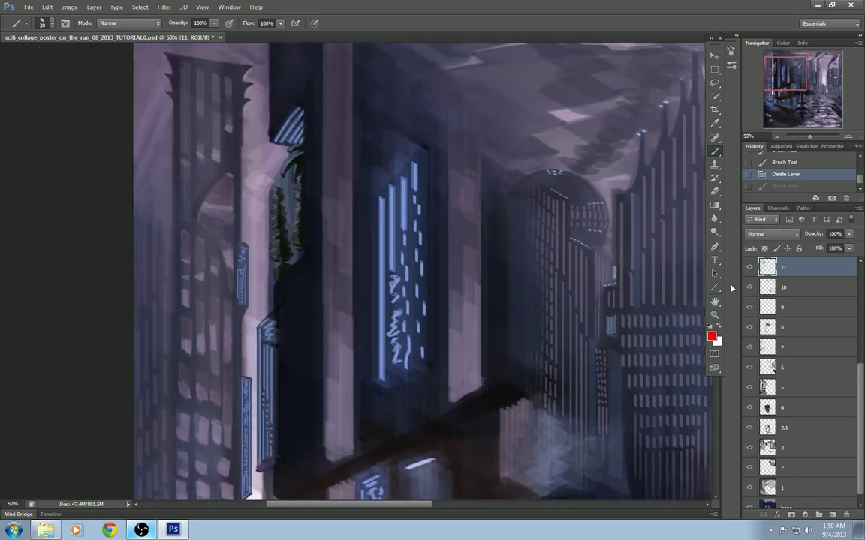
{"action": "left_click", "coordinate": [748, 267]}
{"action": "left_click", "coordinate": [749, 268]}
Compare the narrow vertical blue signs between the windowed tower and the dark building with and without layer 11.
{"action": "left_click_drag", "start_coordinate": [370, 331], "coordinate": [543, 215]}
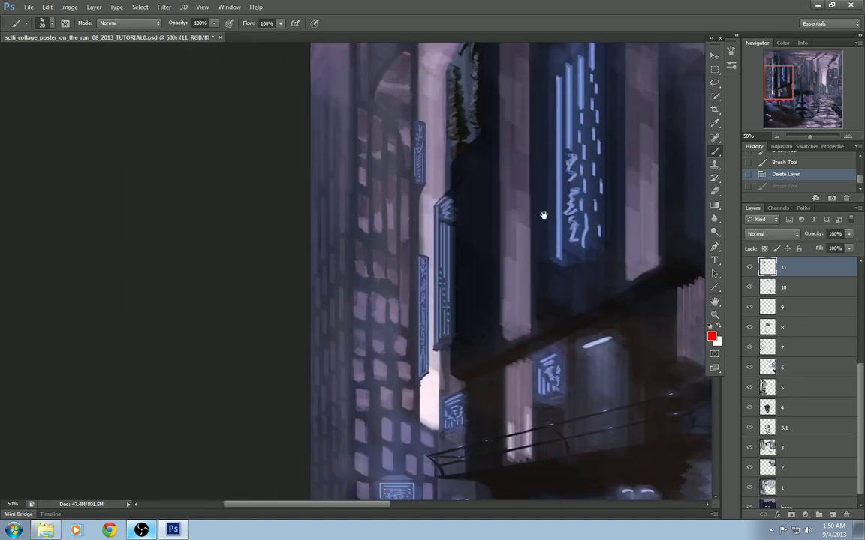
{"action": "left_click", "coordinate": [749, 268]}
{"action": "left_click", "coordinate": [749, 268]}
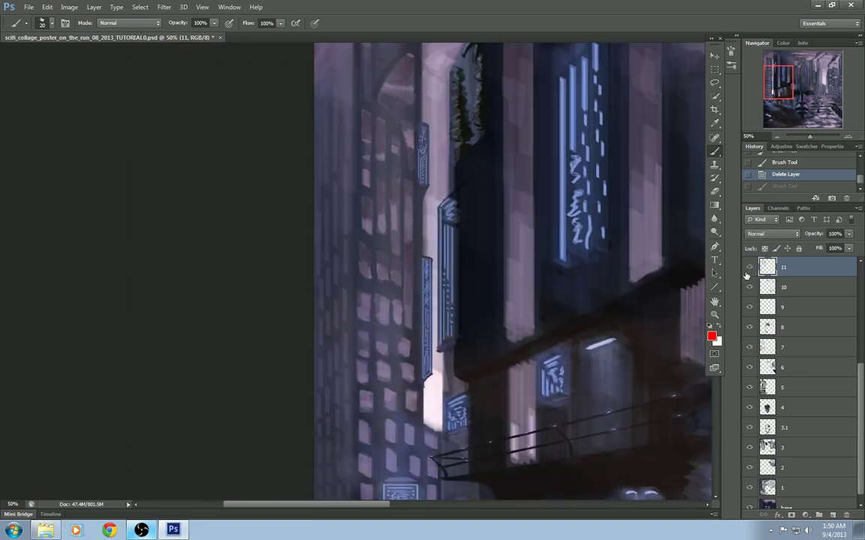
{"action": "left_click", "coordinate": [749, 268]}
{"action": "left_click", "coordinate": [748, 268]}
Compare the balcony building and the street below it at 50% with layer 11 off and on.
{"action": "mouse_move", "coordinate": [491, 385]}
{"action": "left_mouse_down"}
{"action": "mouse_move", "coordinate": [453, 226]}
{"action": "mouse_move", "coordinate": [438, 233]}
{"action": "left_mouse_up"}
{"action": "left_click", "coordinate": [748, 269]}
{"action": "left_click", "coordinate": [748, 268]}
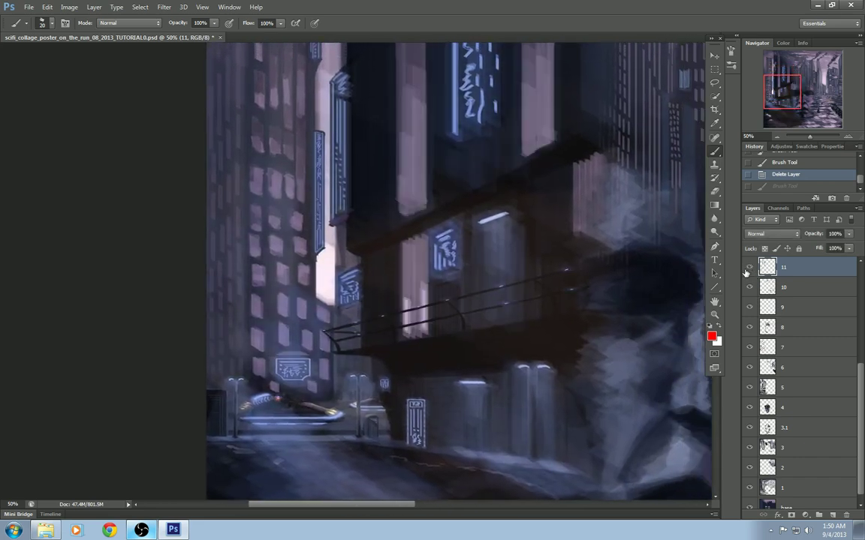
Compare the balcony railing highlights and lit windows at 100% with layer 11 hidden and shown.
{"action": "key", "text": "ctrl+plus"}
{"action": "key", "text": "ctrl+plus"}
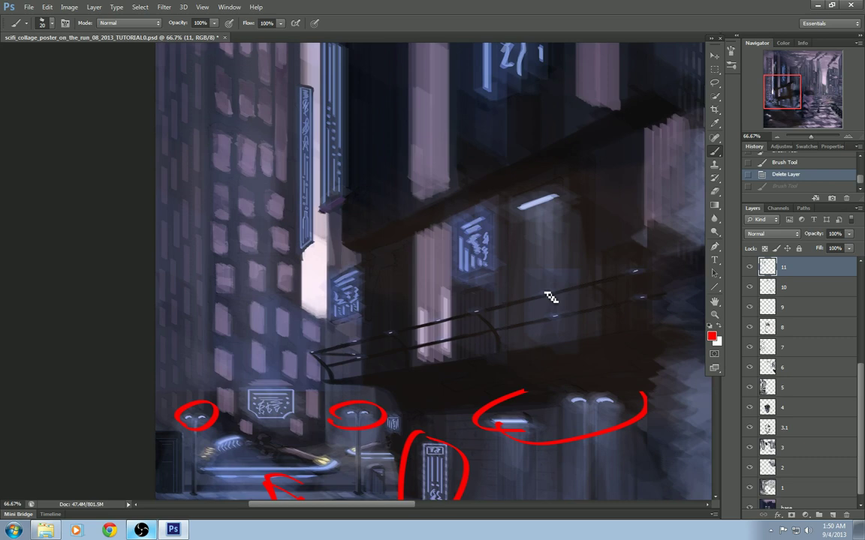
{"action": "left_click_drag", "start_coordinate": [567, 298], "coordinate": [374, 286]}
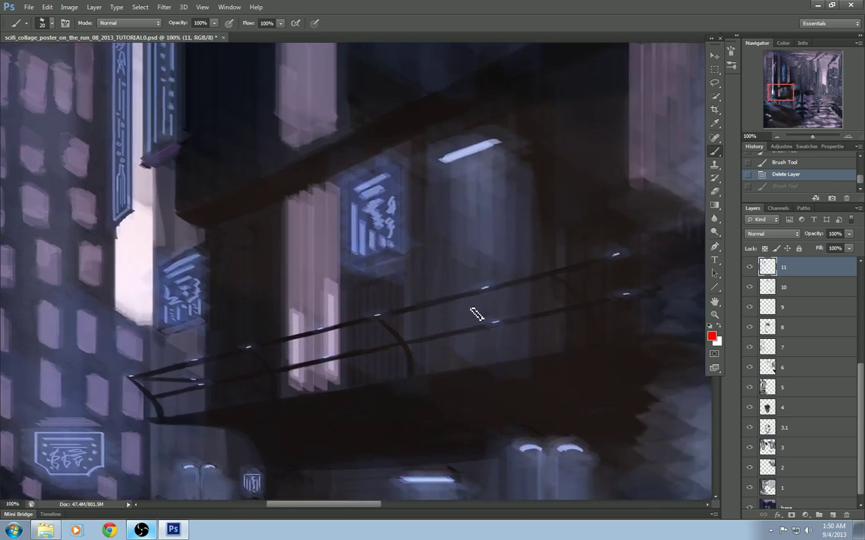
{"action": "left_click", "coordinate": [749, 268]}
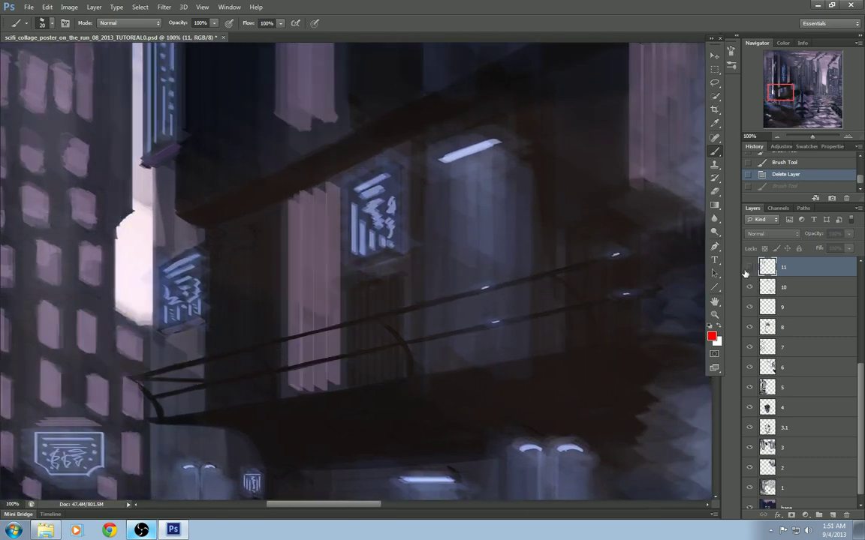
{"action": "left_click", "coordinate": [750, 268]}
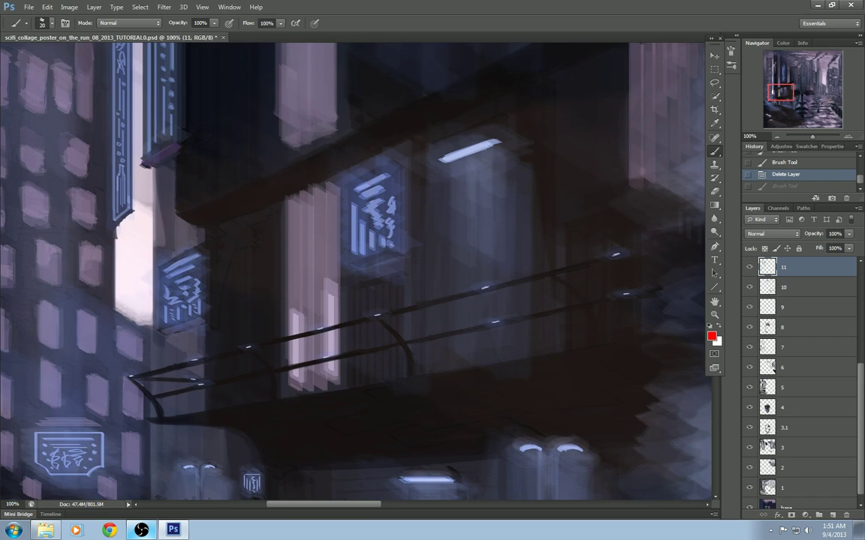
{"action": "left_click", "coordinate": [749, 268]}
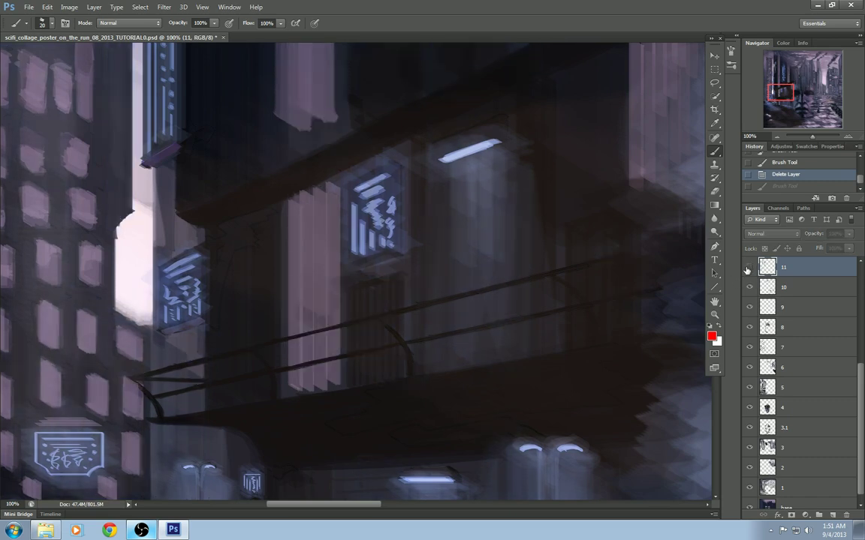
{"action": "left_click", "coordinate": [749, 268]}
Compare the glowing street vehicle beneath the framed neon sign at 200% with and without layer 11.
{"action": "key", "text": "ctrl+minus"}
{"action": "left_click_drag", "start_coordinate": [451, 316], "coordinate": [544, 270]}
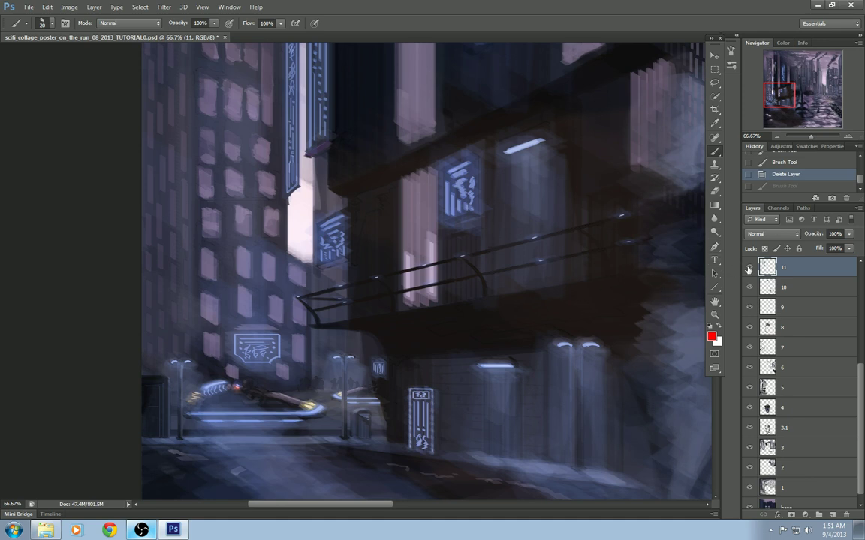
{"action": "left_click_drag", "start_coordinate": [384, 372], "coordinate": [587, 247]}
{"action": "key", "text": "ctrl+plus"}
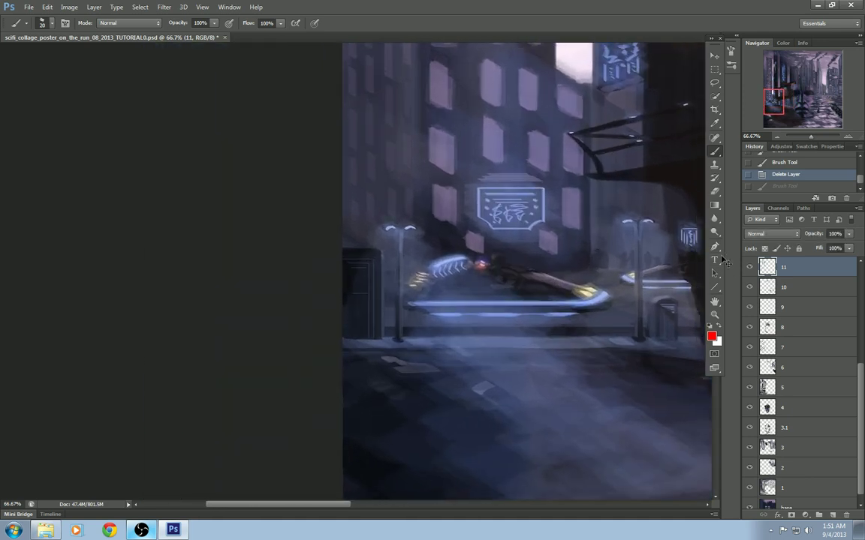
{"action": "key", "text": "ctrl+plus"}
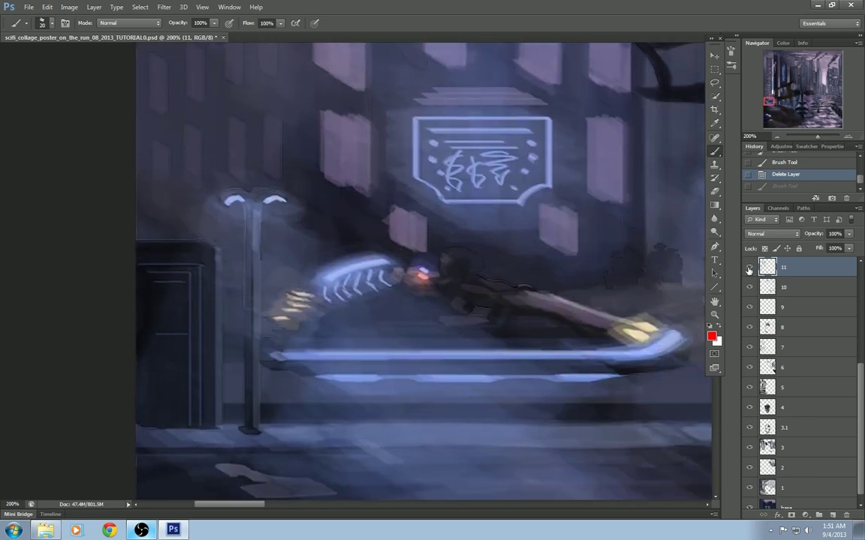
{"action": "left_click", "coordinate": [748, 270]}
{"action": "left_click", "coordinate": [749, 271]}
{"action": "left_click", "coordinate": [749, 269]}
{"action": "left_click", "coordinate": [748, 269]}
Compare the street between the two lamp posts, including its background figures, with layer 11 hidden and shown.
{"action": "left_click_drag", "start_coordinate": [527, 290], "coordinate": [345, 301]}
{"action": "left_click", "coordinate": [749, 268]}
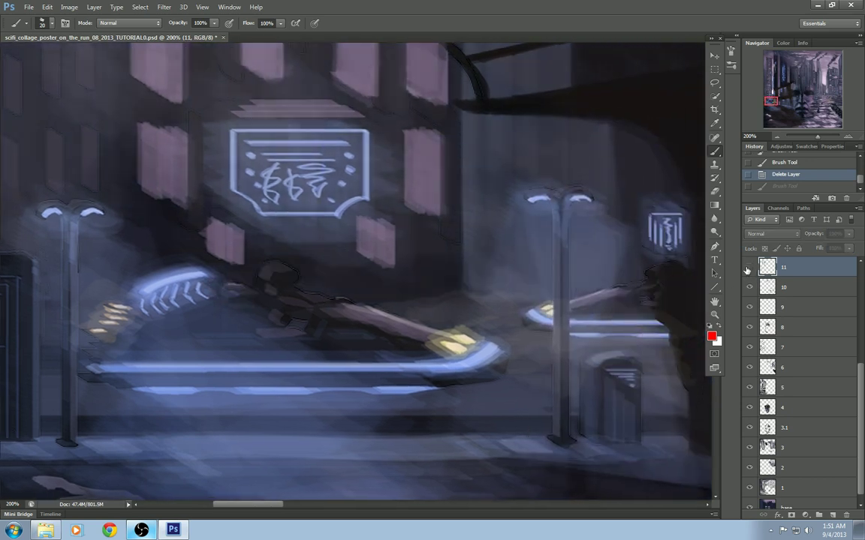
{"action": "left_click", "coordinate": [747, 270]}
{"action": "left_click", "coordinate": [749, 269]}
{"action": "left_click", "coordinate": [749, 269]}
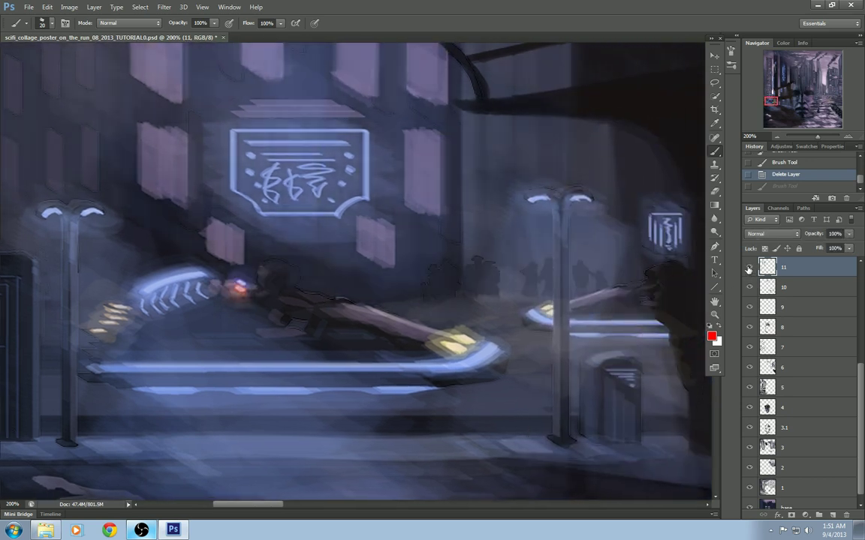
Compare the full street corner and its neon signs at 100% with layer 11 off and on.
{"action": "key", "text": "ctrl+minus"}
{"action": "key", "text": "ctrl+plus"}
{"action": "key", "text": "ctrl+minus"}
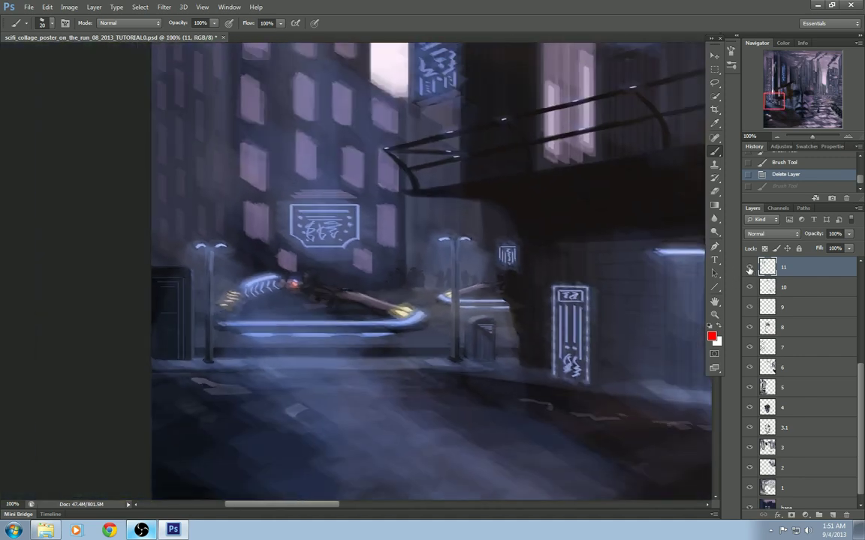
{"action": "left_click", "coordinate": [749, 271]}
{"action": "left_click", "coordinate": [749, 271]}
Recheck layer 11's details around the vehicle and the distant figures at 200% by hiding and showing the layer.
{"action": "key", "text": "ctrl+plus"}
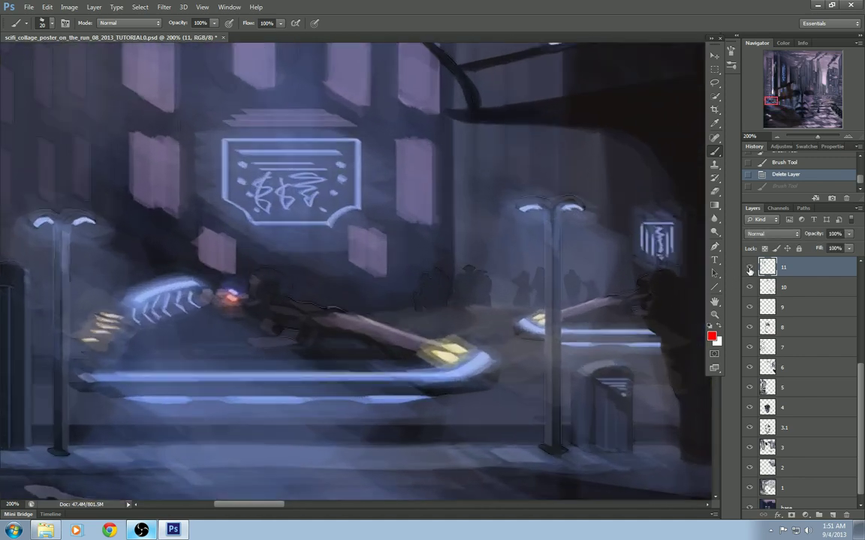
{"action": "left_click", "coordinate": [749, 271]}
{"action": "left_click", "coordinate": [749, 271]}
{"action": "left_click", "coordinate": [749, 270]}
{"action": "left_click", "coordinate": [749, 271]}
Examine the road surface, the curb and the vertical neon sign under the balcony at 100% and closer.
{"action": "key", "text": "ctrl+minus"}
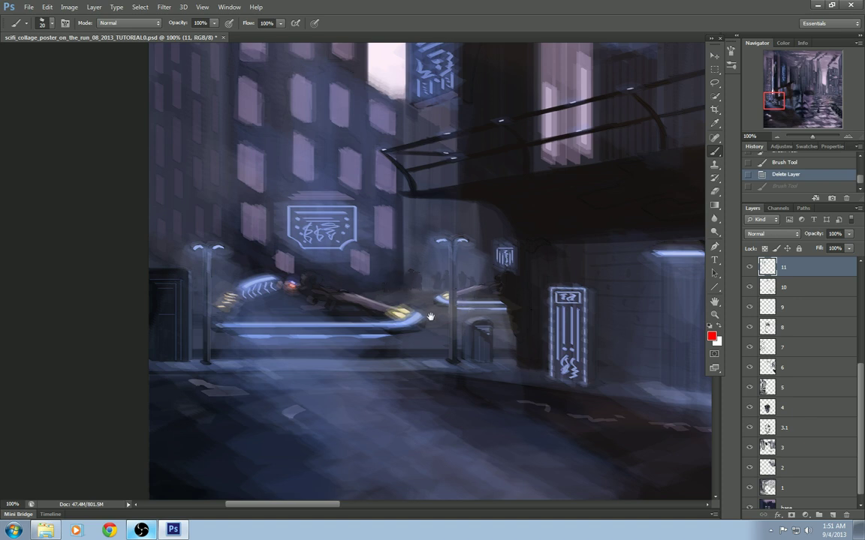
{"action": "mouse_move", "coordinate": [425, 314]}
{"action": "left_mouse_down"}
{"action": "mouse_move", "coordinate": [448, 273]}
{"action": "mouse_move", "coordinate": [452, 284]}
{"action": "left_mouse_up"}
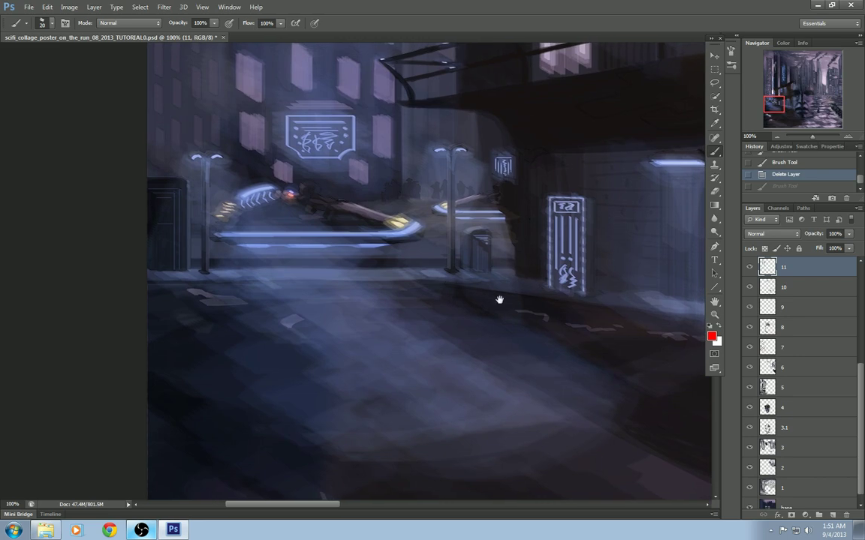
{"action": "left_click_drag", "start_coordinate": [497, 301], "coordinate": [589, 257]}
{"action": "key", "text": "ctrl+plus"}
{"action": "left_click_drag", "start_coordinate": [414, 267], "coordinate": [381, 459]}
{"action": "key", "text": "ctrl+minus"}
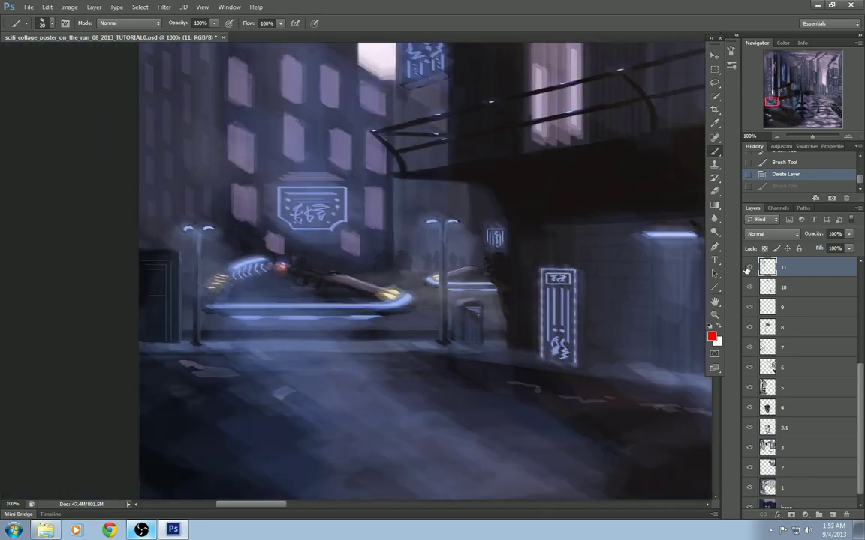
{"action": "left_click_drag", "start_coordinate": [593, 301], "coordinate": [390, 282]}
{"action": "mouse_move", "coordinate": [516, 252]}
{"action": "left_mouse_down"}
{"action": "mouse_move", "coordinate": [448, 319]}
{"action": "mouse_move", "coordinate": [376, 453]}
{"action": "left_mouse_up"}
View the poster at 25% and bring layer 12 into view in the layer stack.
{"action": "key", "text": "ctrl+minus"}
{"action": "key", "text": "ctrl+minus"}
{"action": "key", "text": "ctrl+minus"}
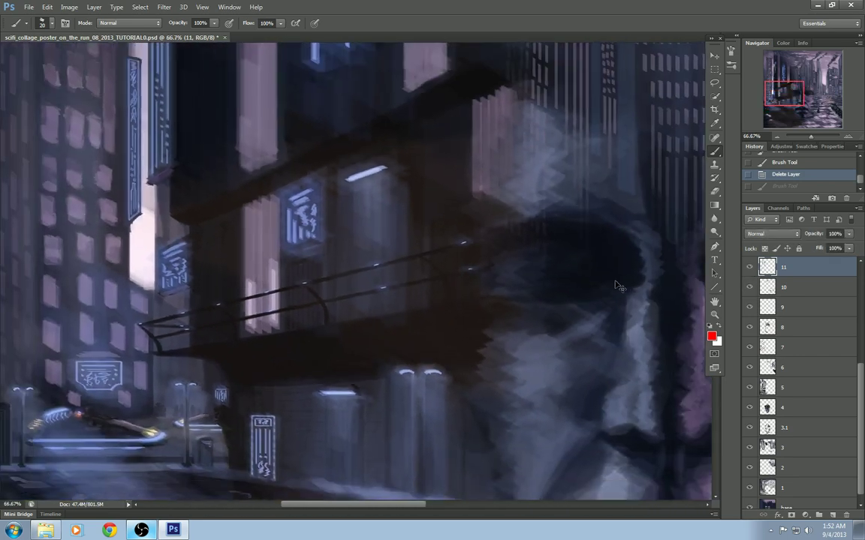
{"action": "key", "text": "ctrl+minus"}
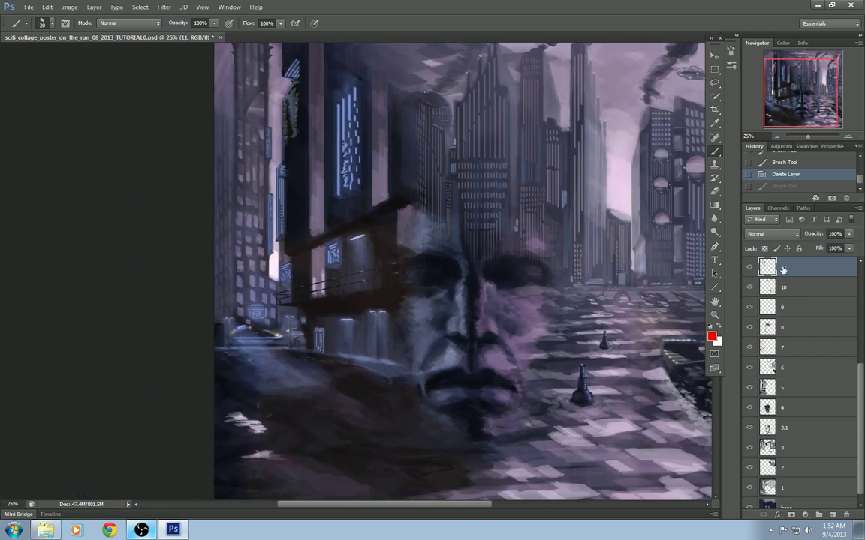
{"action": "scroll", "coordinate": [862, 384], "scroll_direction": "up", "scroll_amount": 5}
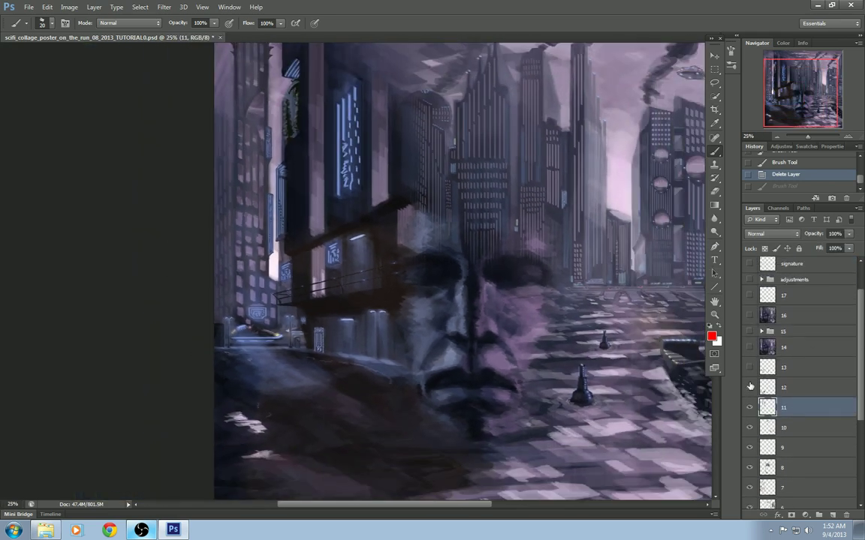
Turn on layer 12, make it active and compare the whole poster with it off and on at 16.7%.
{"action": "left_click", "coordinate": [750, 387]}
{"action": "left_click", "coordinate": [764, 385]}
{"action": "left_click", "coordinate": [750, 389]}
{"action": "key", "text": "ctrl+minus"}
{"action": "left_click", "coordinate": [750, 389]}
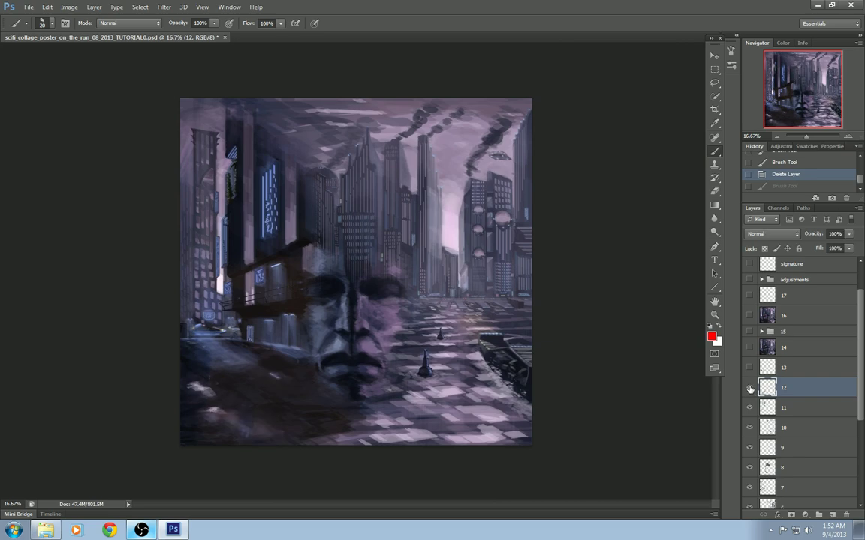
{"action": "left_click", "coordinate": [750, 389]}
{"action": "left_click", "coordinate": [750, 389]}
Compare the dark street in front of the balcony building at 50% with layer 12 hidden and shown.
{"action": "key", "text": "ctrl+plus"}
{"action": "key", "text": "ctrl+plus"}
{"action": "left_click_drag", "start_coordinate": [422, 294], "coordinate": [458, 319]}
{"action": "key", "text": "ctrl+plus"}
{"action": "left_click", "coordinate": [749, 388]}
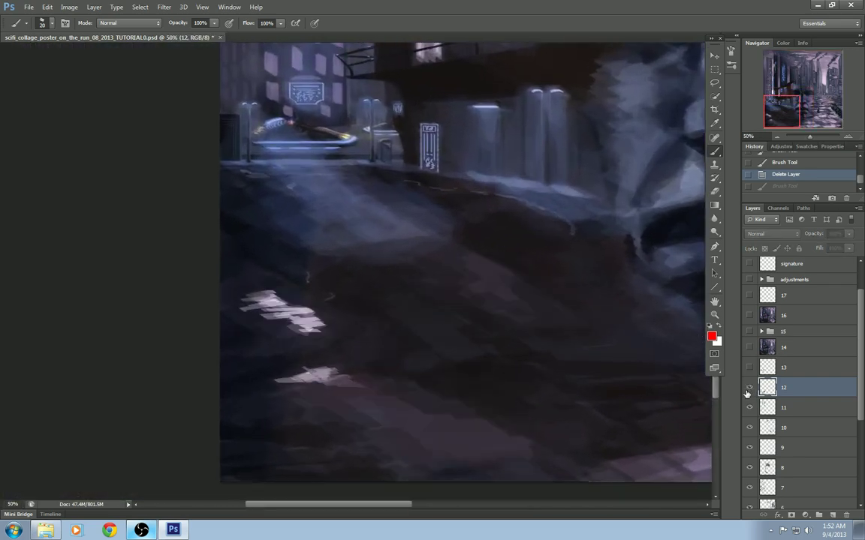
{"action": "left_click", "coordinate": [749, 388]}
{"action": "left_click", "coordinate": [748, 387]}
{"action": "left_click", "coordinate": [748, 387]}
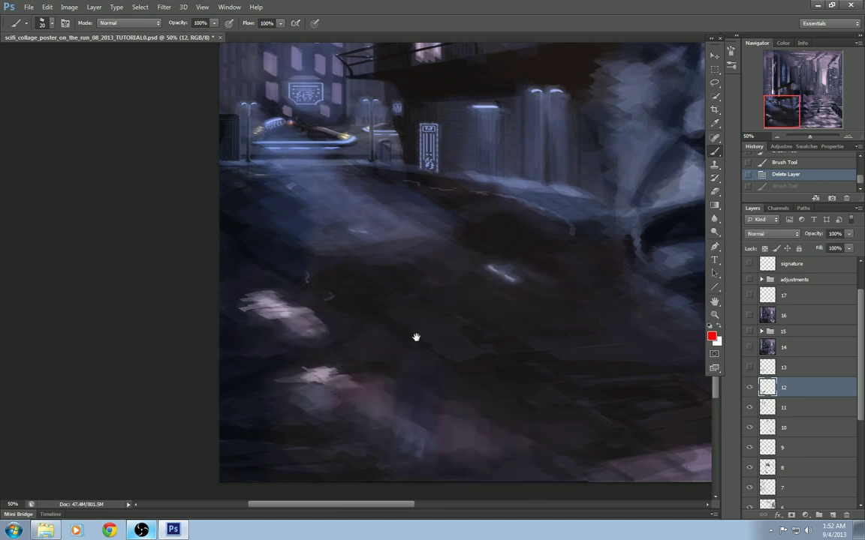
Examine layer 12's added road reflections and light patches by repeatedly hiding and showing the layer over the lower street.
{"action": "left_click_drag", "start_coordinate": [415, 336], "coordinate": [340, 353]}
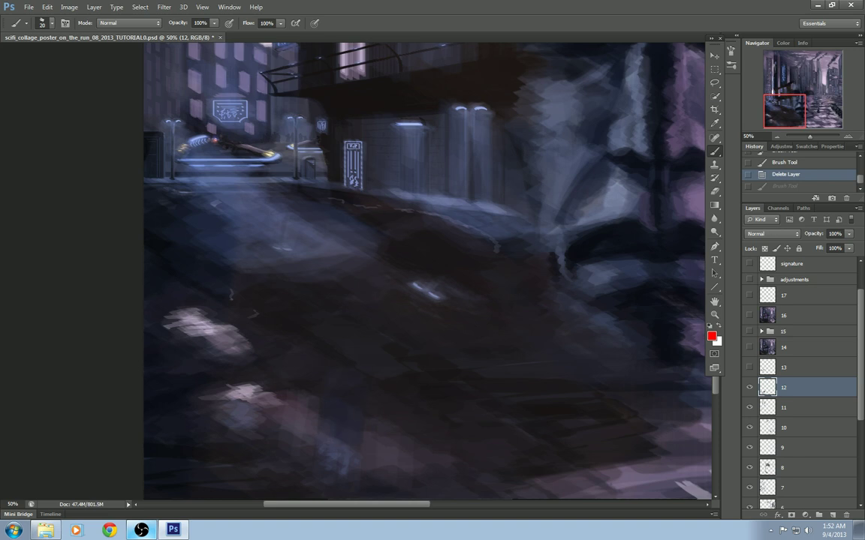
{"action": "scroll", "coordinate": [345, 435], "scroll_direction": "up", "scroll_amount": 3}
{"action": "scroll", "coordinate": [380, 284], "scroll_direction": "down", "scroll_amount": 3}
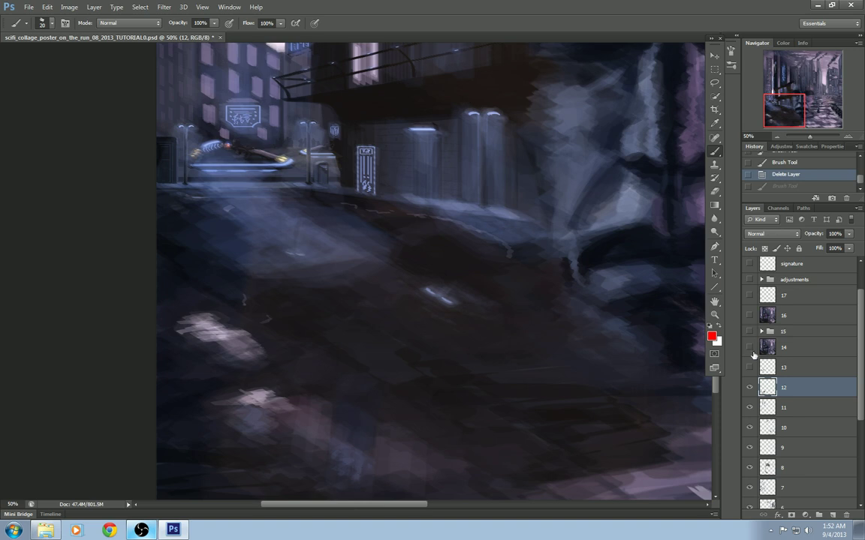
{"action": "left_click", "coordinate": [750, 388]}
{"action": "left_click", "coordinate": [749, 388]}
{"action": "left_click", "coordinate": [749, 388]}
{"action": "left_click", "coordinate": [749, 388]}
{"action": "left_click", "coordinate": [749, 388]}
{"action": "left_click", "coordinate": [749, 388]}
{"action": "left_click", "coordinate": [750, 387]}
{"action": "left_click", "coordinate": [749, 388]}
Turn on layer 13 and compare the whole poster at 16.7% with and without its running figure and dogs.
{"action": "left_click", "coordinate": [749, 368]}
{"action": "key", "text": "ctrl+minus"}
{"action": "key", "text": "ctrl+minus"}
{"action": "key", "text": "ctrl+minus"}
{"action": "left_click", "coordinate": [749, 370]}
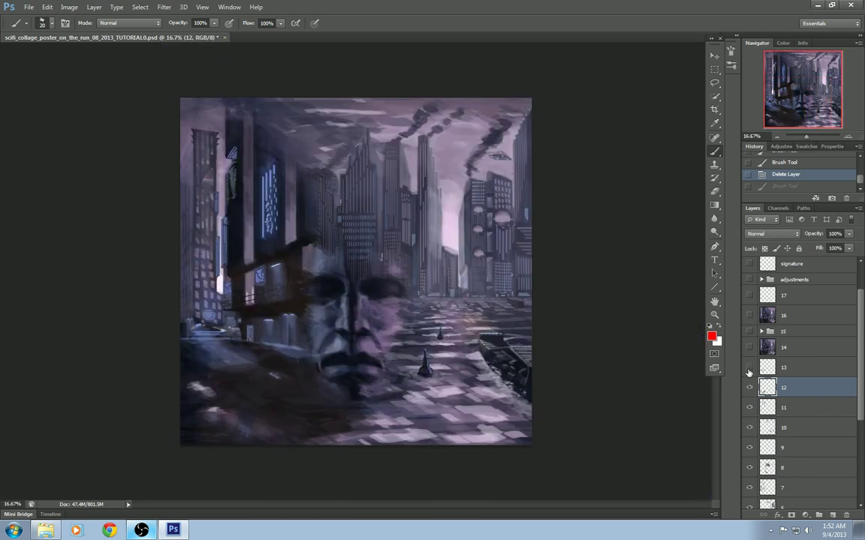
{"action": "left_click", "coordinate": [749, 370]}
{"action": "left_click", "coordinate": [749, 370]}
{"action": "left_click", "coordinate": [749, 371]}
Inspect the runner and dog silhouettes at 66.7% and check the street behind them with layer 12 off and on.
{"action": "key", "text": "ctrl+plus"}
{"action": "key", "text": "ctrl+plus"}
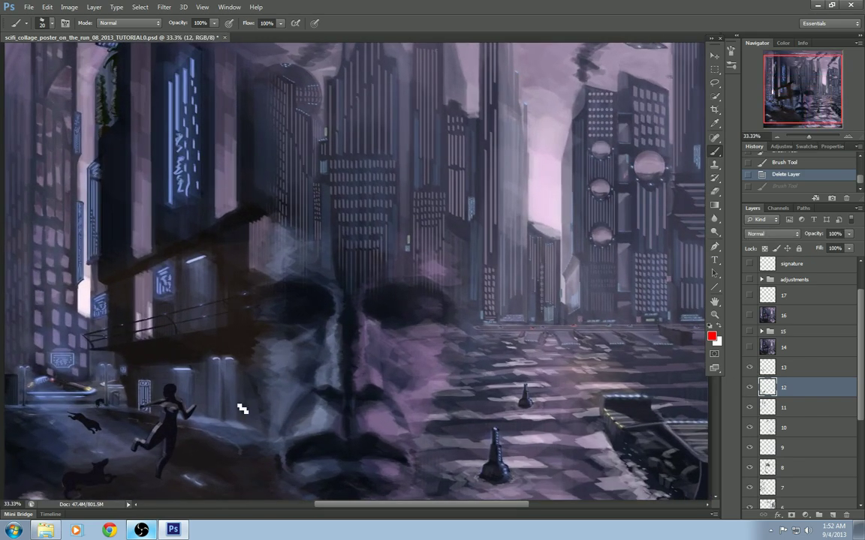
{"action": "left_click_drag", "start_coordinate": [168, 437], "coordinate": [495, 321]}
{"action": "key", "text": "ctrl+plus"}
{"action": "key", "text": "ctrl+plus"}
{"action": "left_click_drag", "start_coordinate": [534, 354], "coordinate": [319, 302]}
{"action": "left_click_drag", "start_coordinate": [467, 335], "coordinate": [519, 308]}
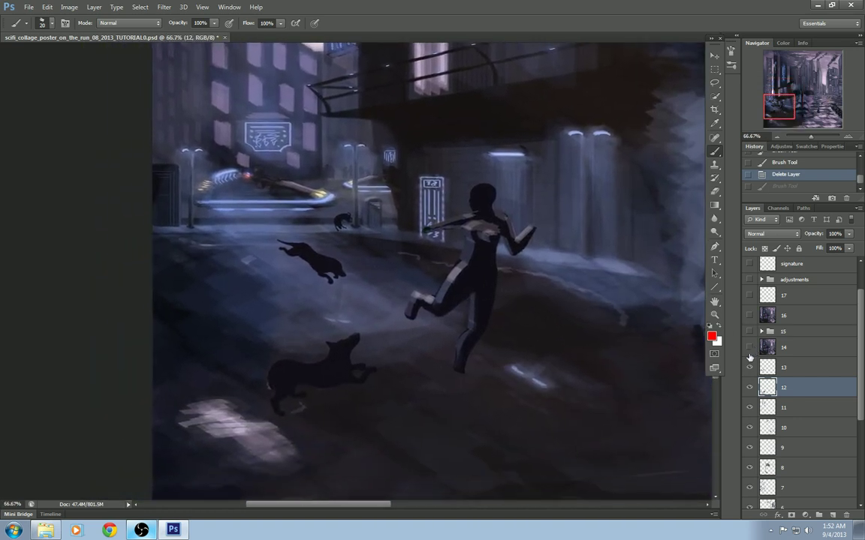
{"action": "left_click", "coordinate": [749, 388]}
{"action": "left_click", "coordinate": [749, 388]}
Make layer 13 active and compare its silhouettes at 66.7% by hiding and showing the layer.
{"action": "left_click", "coordinate": [784, 369]}
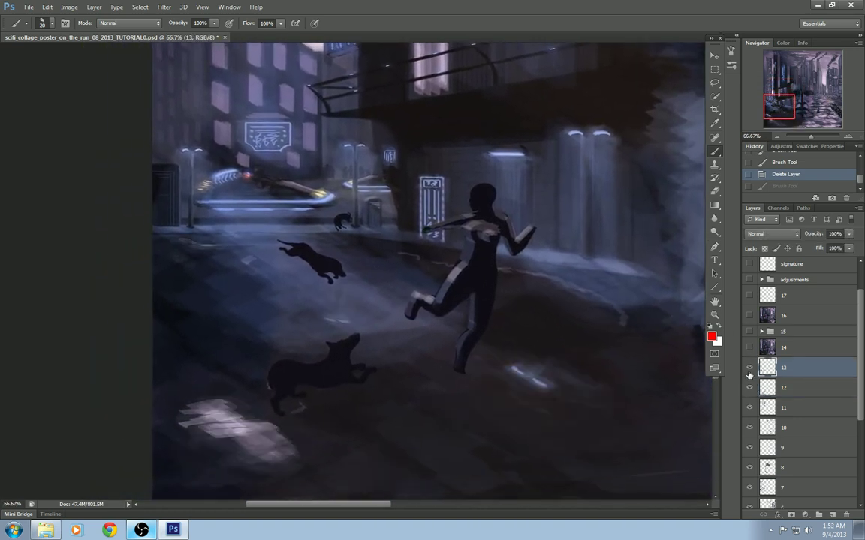
{"action": "left_click", "coordinate": [749, 371]}
{"action": "left_click", "coordinate": [749, 372]}
{"action": "left_click", "coordinate": [750, 368]}
{"action": "key", "text": "ctrl+plus"}
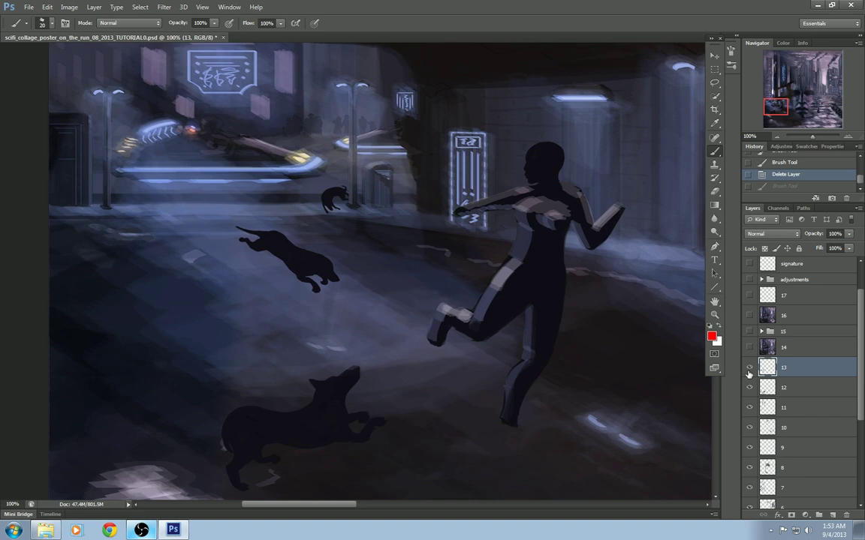
Compare the street at 100% with layer 13's runner and three dogs hidden and shown.
{"action": "left_click", "coordinate": [749, 368]}
{"action": "left_click", "coordinate": [749, 368]}
{"action": "left_click_drag", "start_coordinate": [474, 268], "coordinate": [466, 252]}
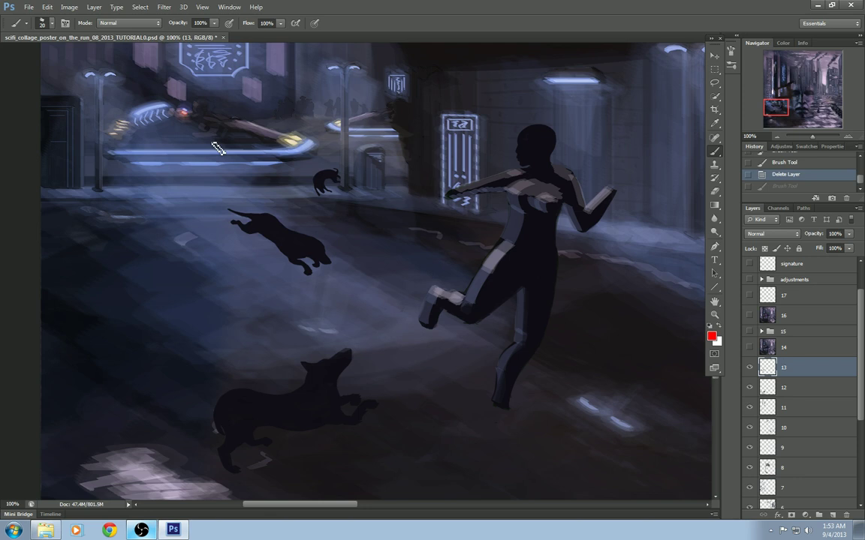
{"action": "left_click", "coordinate": [749, 368]}
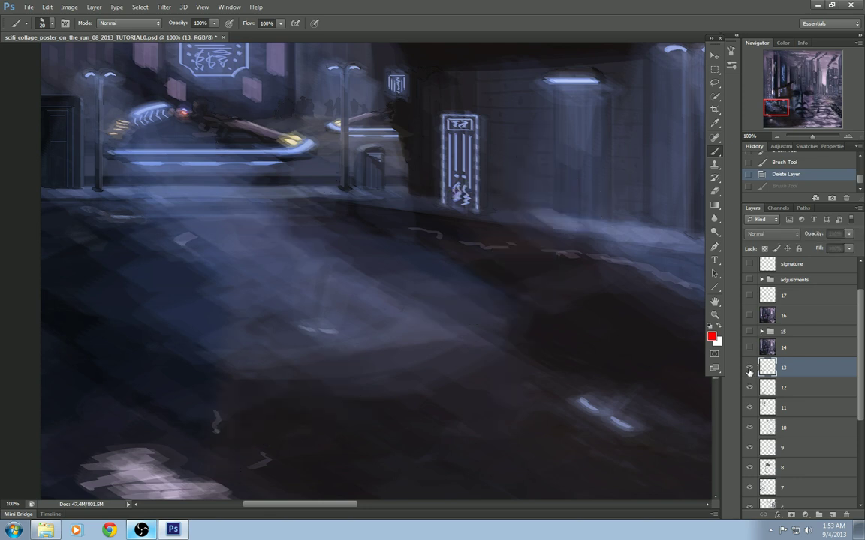
{"action": "left_click", "coordinate": [748, 369]}
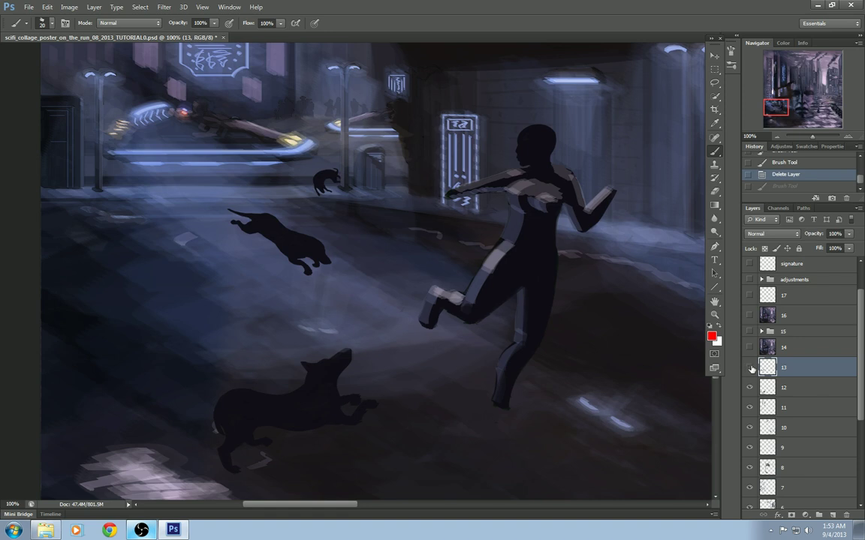
{"action": "left_click", "coordinate": [749, 367]}
{"action": "left_click", "coordinate": [749, 368]}
Check how the silhouettes read in the whole poster at reduced sizes, down to 6.25% and back to 16.7%.
{"action": "key", "text": "ctrl+minus"}
{"action": "key", "text": "ctrl+minus"}
{"action": "key", "text": "ctrl+minus"}
{"action": "key", "text": "ctrl+minus"}
{"action": "key", "text": "ctrl+minus"}
{"action": "key", "text": "ctrl+minus"}
{"action": "key", "text": "ctrl+minus"}
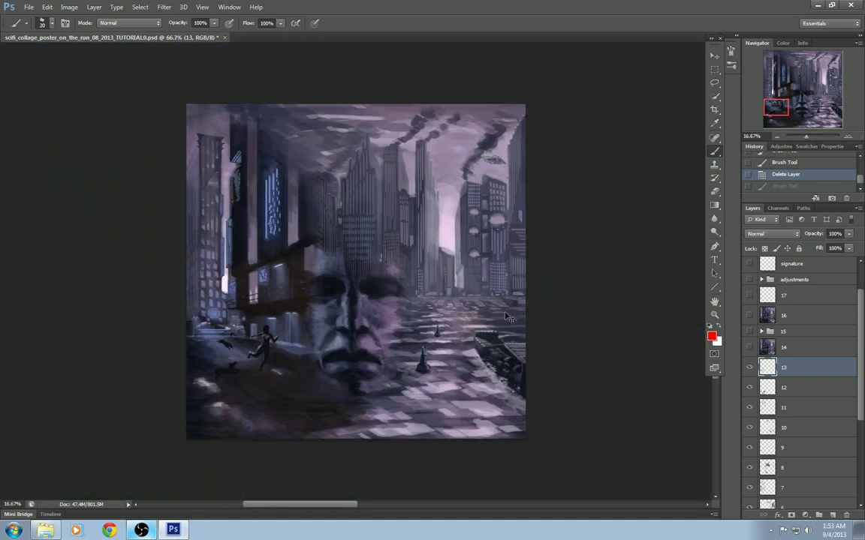
{"action": "key", "text": "ctrl+minus"}
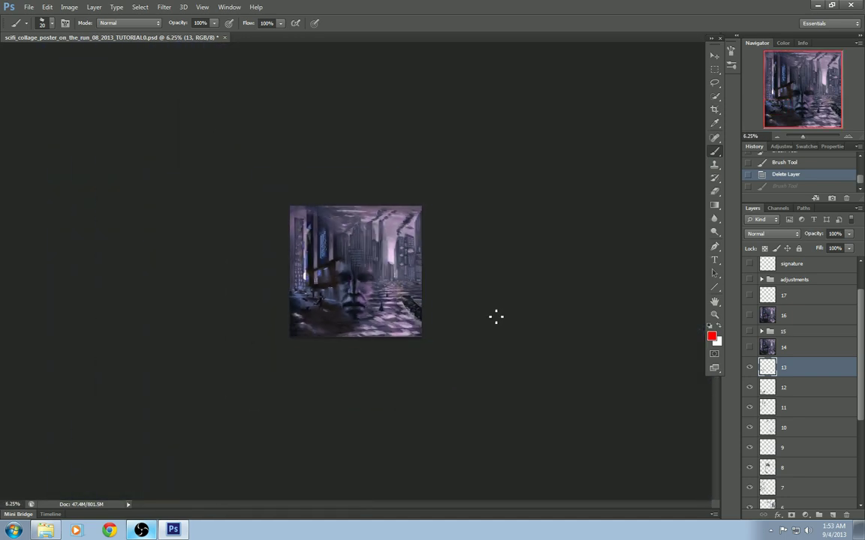
{"action": "key", "text": "ctrl+plus"}
{"action": "key", "text": "ctrl+plus"}
{"action": "key", "text": "ctrl+plus"}
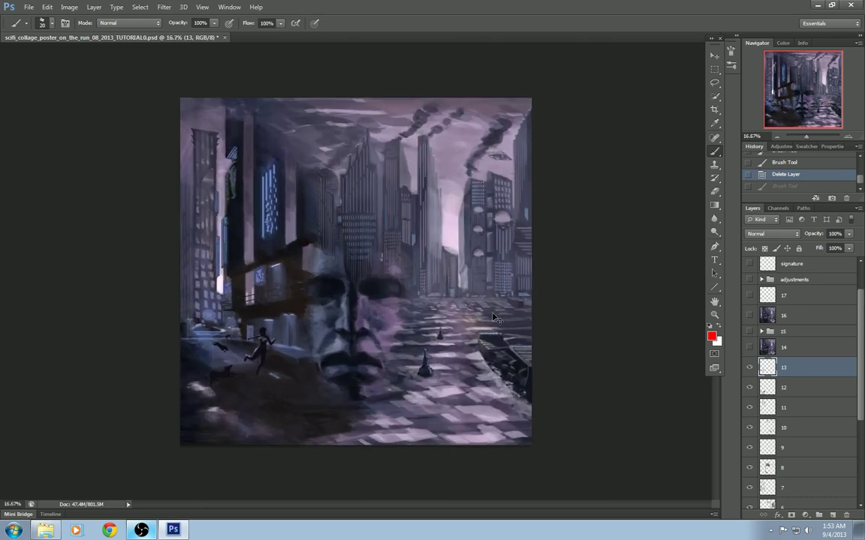
Reexamine the roughed-in runner and dogs on the street at 50% and 100%.
{"action": "key", "text": "ctrl+plus"}
{"action": "key", "text": "ctrl+plus"}
{"action": "left_click_drag", "start_coordinate": [234, 372], "coordinate": [394, 234]}
{"action": "key", "text": "ctrl+plus"}
{"action": "key", "text": "ctrl+plus"}
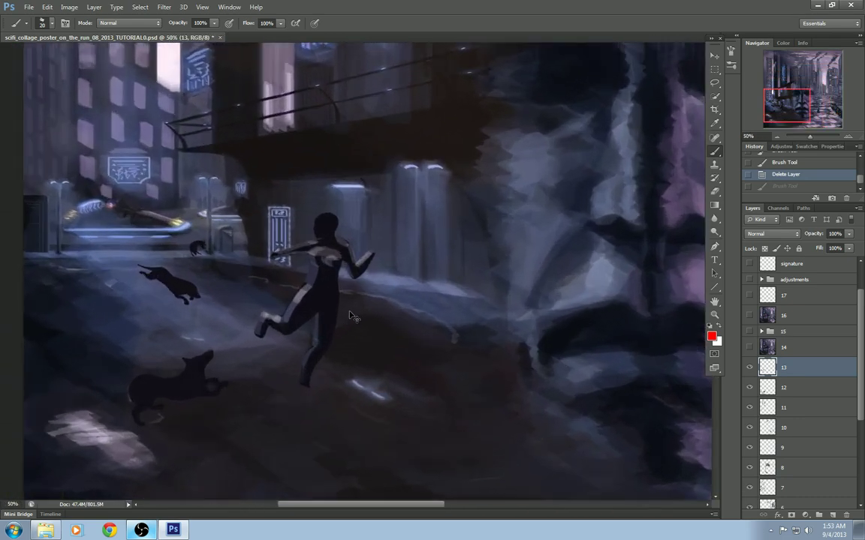
{"action": "scroll", "coordinate": [350, 323], "scroll_direction": "up", "scroll_amount": 3}
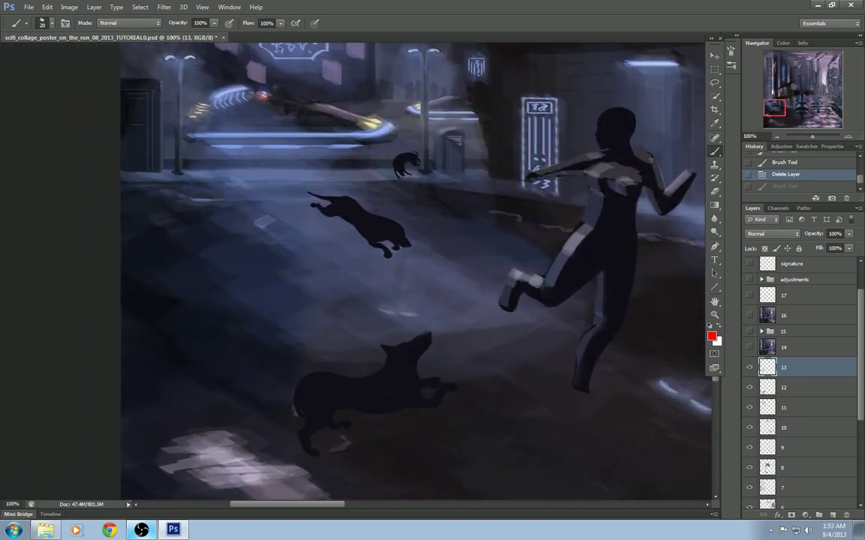
{"action": "left_click_drag", "start_coordinate": [512, 306], "coordinate": [427, 321]}
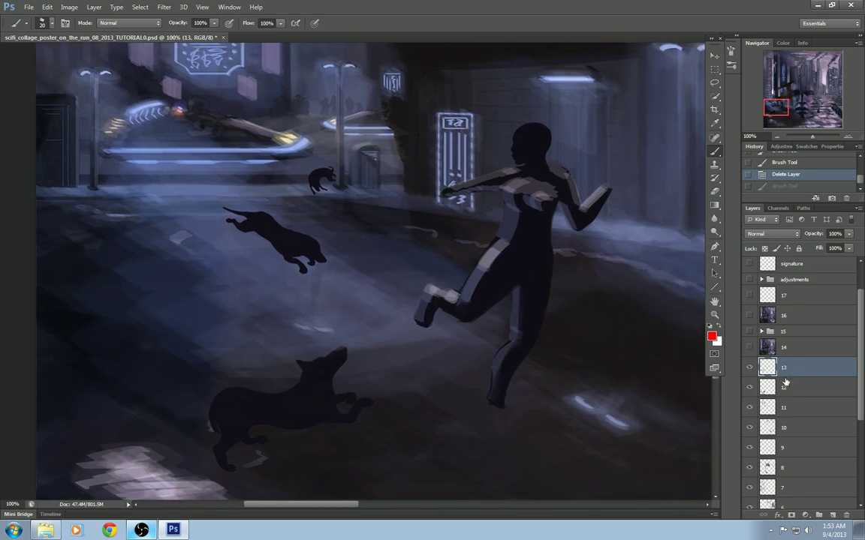
Turn on layer 14, make it active and review its detailed figures from close up to the whole poster.
{"action": "left_click", "coordinate": [780, 347]}
{"action": "left_click", "coordinate": [749, 349]}
{"action": "key", "text": "ctrl+minus"}
{"action": "key", "text": "ctrl+minus"}
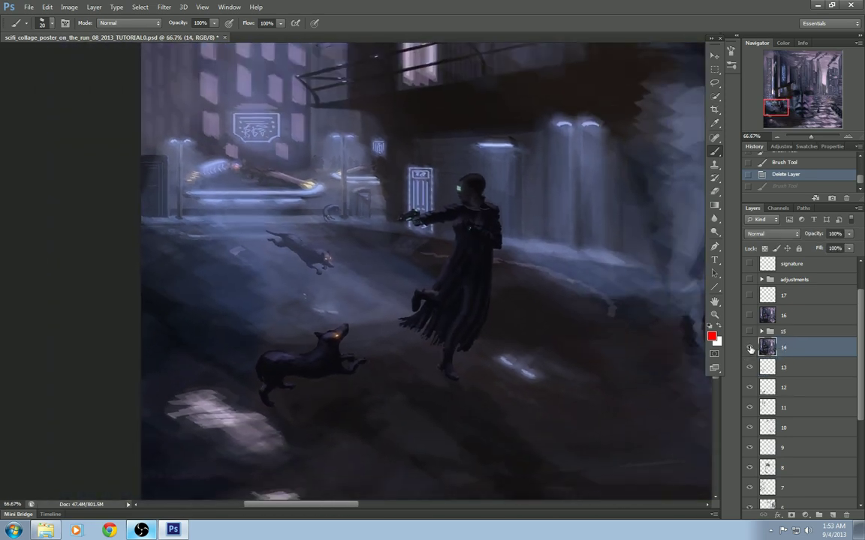
{"action": "key", "text": "ctrl+minus"}
{"action": "key", "text": "ctrl+minus"}
{"action": "key", "text": "ctrl+minus"}
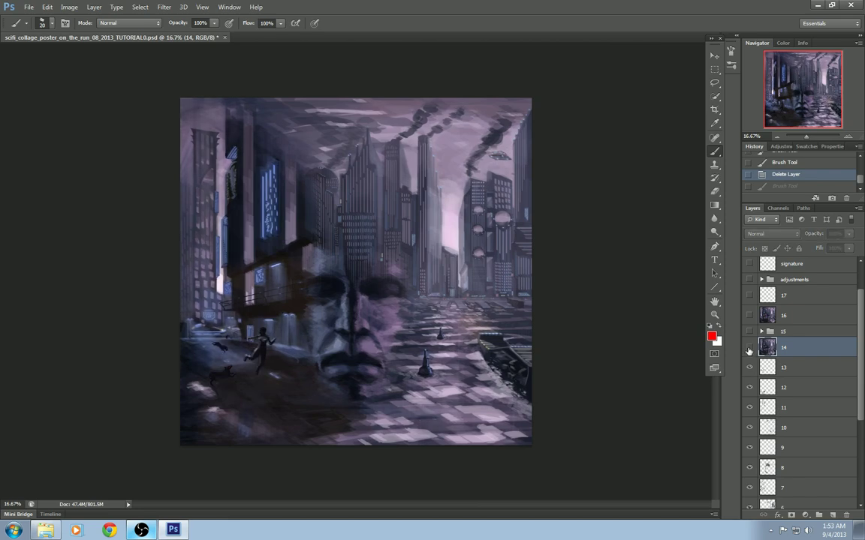
{"action": "key", "text": "ctrl+plus"}
{"action": "key", "text": "ctrl+plus"}
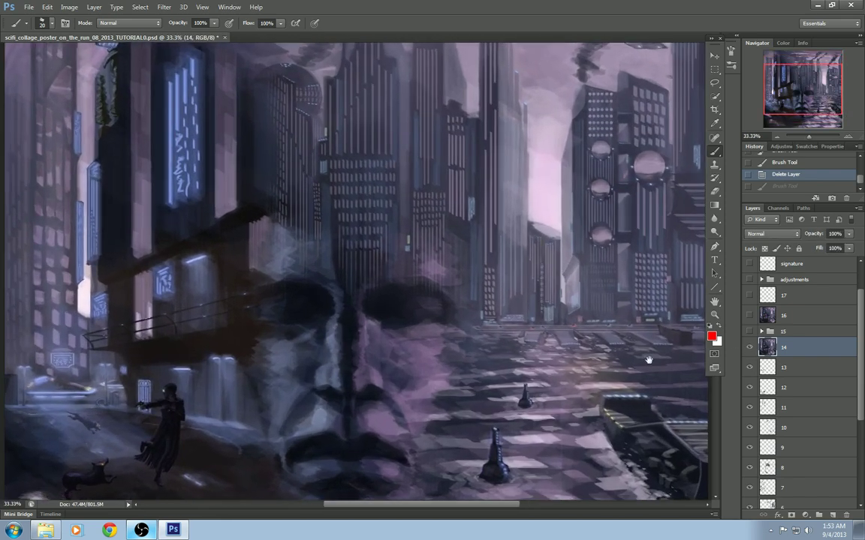
Compare the face, the water and the skyline at 33.3% with layer 14 off and on.
{"action": "left_click_drag", "start_coordinate": [648, 360], "coordinate": [495, 284]}
{"action": "left_click", "coordinate": [749, 348]}
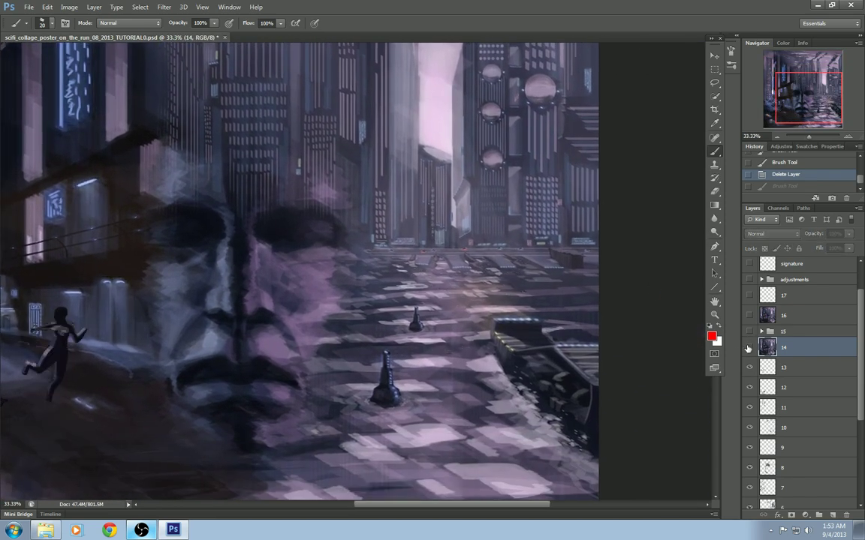
{"action": "left_click", "coordinate": [749, 348]}
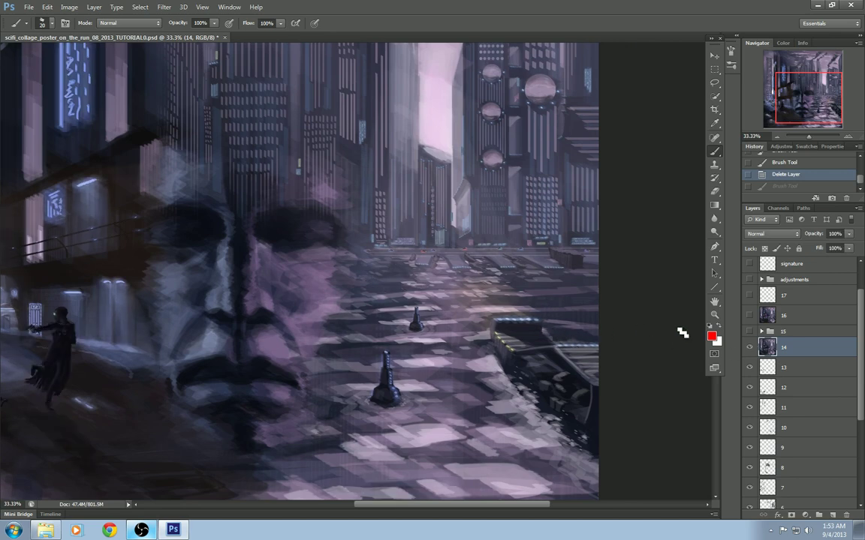
{"action": "left_click", "coordinate": [747, 350]}
{"action": "left_click", "coordinate": [746, 349]}
{"action": "left_click", "coordinate": [747, 350]}
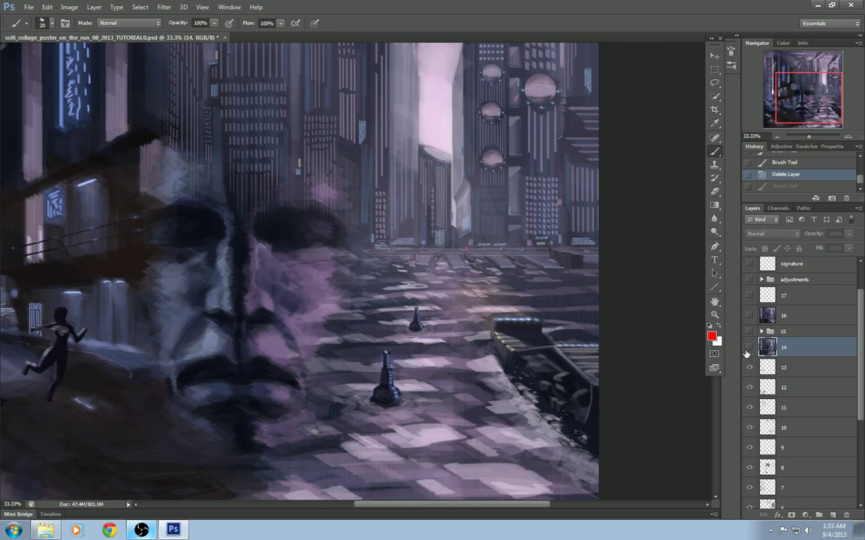
{"action": "left_click", "coordinate": [747, 350]}
Examine the distant waterfront and its piers at 66.7%, hiding and showing layer 14.
{"action": "key", "text": "ctrl+plus"}
{"action": "key", "text": "ctrl+plus"}
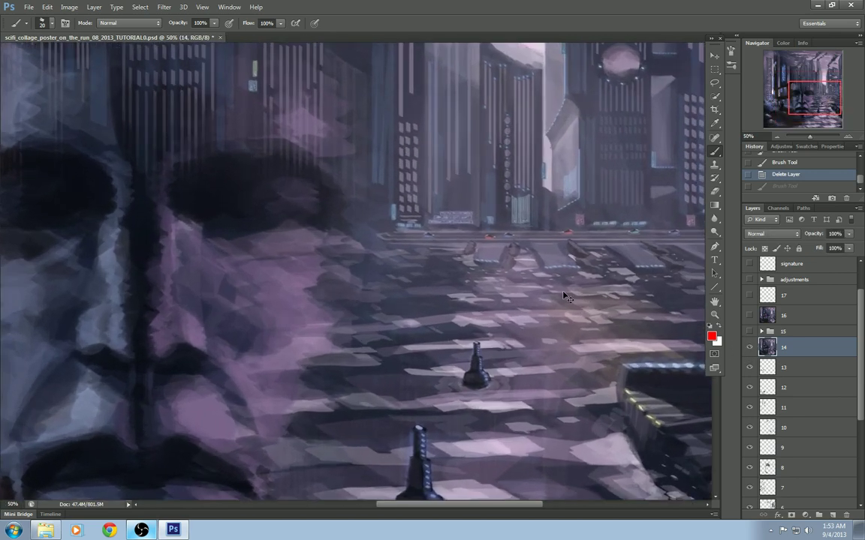
{"action": "left_click_drag", "start_coordinate": [563, 298], "coordinate": [449, 319]}
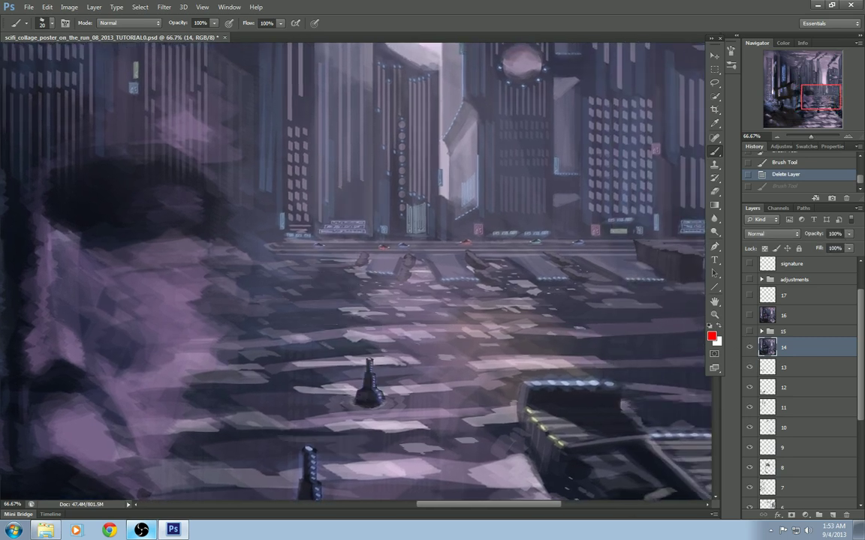
{"action": "left_click_drag", "start_coordinate": [456, 411], "coordinate": [471, 424]}
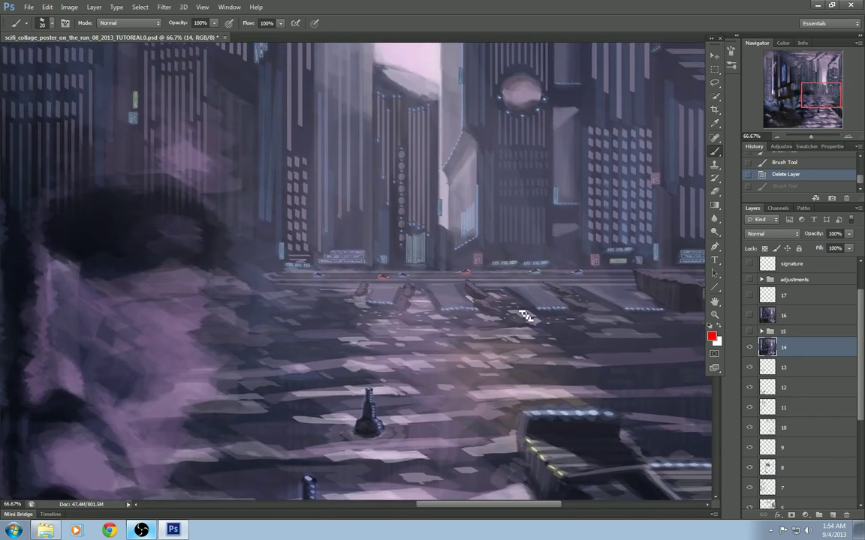
{"action": "left_click", "coordinate": [750, 349]}
{"action": "left_click", "coordinate": [750, 350]}
{"action": "left_click", "coordinate": [750, 350]}
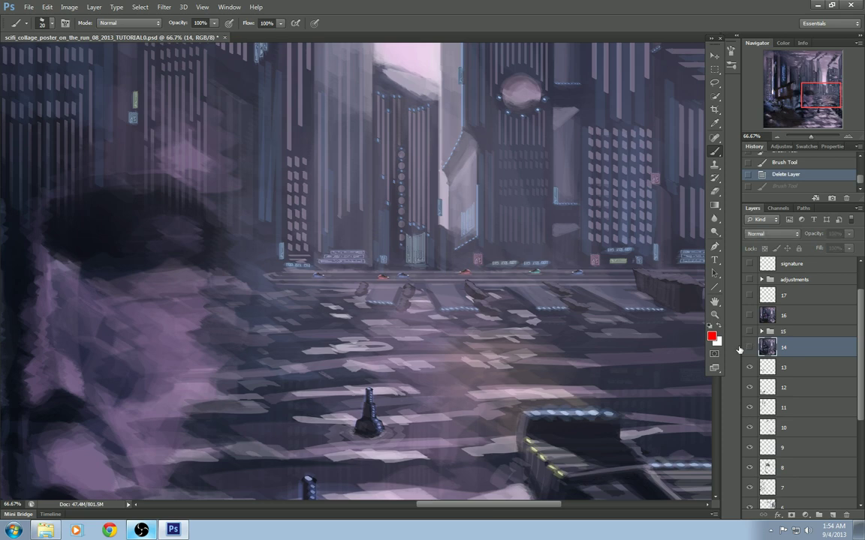
Compare the runner's coat and the dogs on the street at 50% with layer 14 hidden and shown.
{"action": "left_click_drag", "start_coordinate": [311, 357], "coordinate": [653, 292]}
{"action": "left_click_drag", "start_coordinate": [150, 391], "coordinate": [525, 307]}
{"action": "key", "text": "ctrl+minus"}
{"action": "key", "text": "ctrl+minus"}
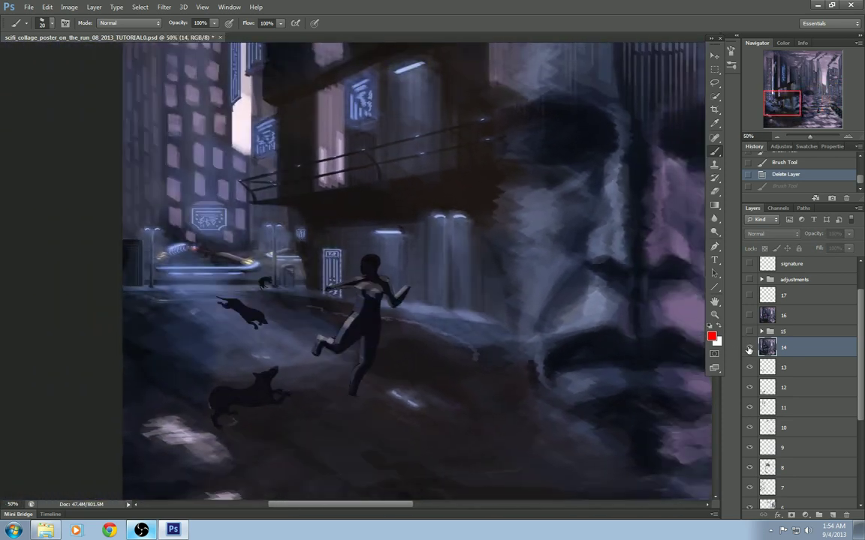
{"action": "left_click", "coordinate": [749, 348]}
{"action": "left_click", "coordinate": [749, 348]}
{"action": "left_click", "coordinate": [748, 348]}
Recheck layer 14's effect on the street and face at 33.3%, and view the whole poster at 16.7%.
{"action": "key", "text": "ctrl+minus"}
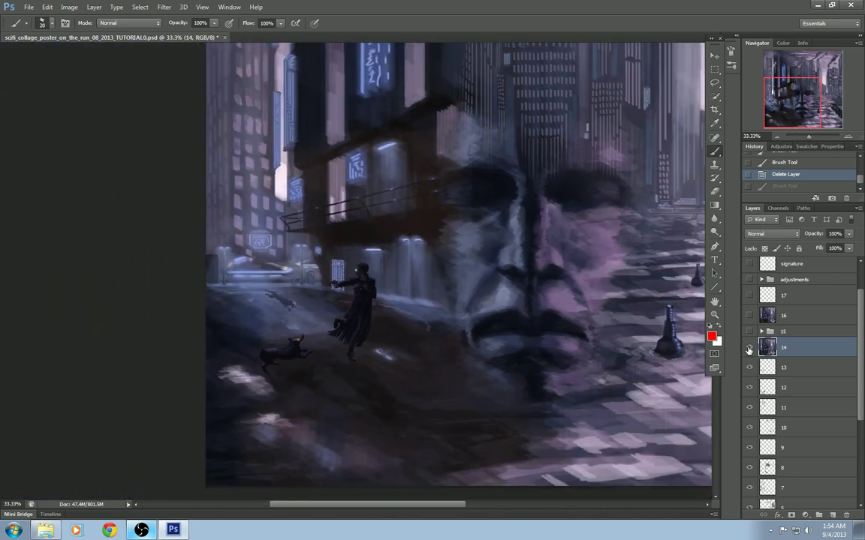
{"action": "left_click", "coordinate": [749, 350]}
{"action": "left_click", "coordinate": [749, 349]}
{"action": "key", "text": "ctrl+minus"}
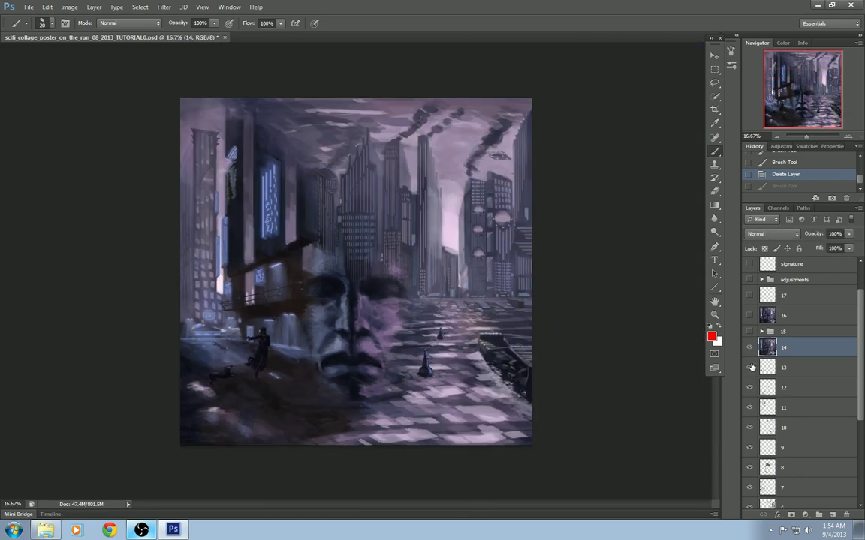
Add a new layer above layer 14 and circle the tall building along the poster's left edge in red.
{"action": "key", "text": "ctrl+shift+alt+n"}
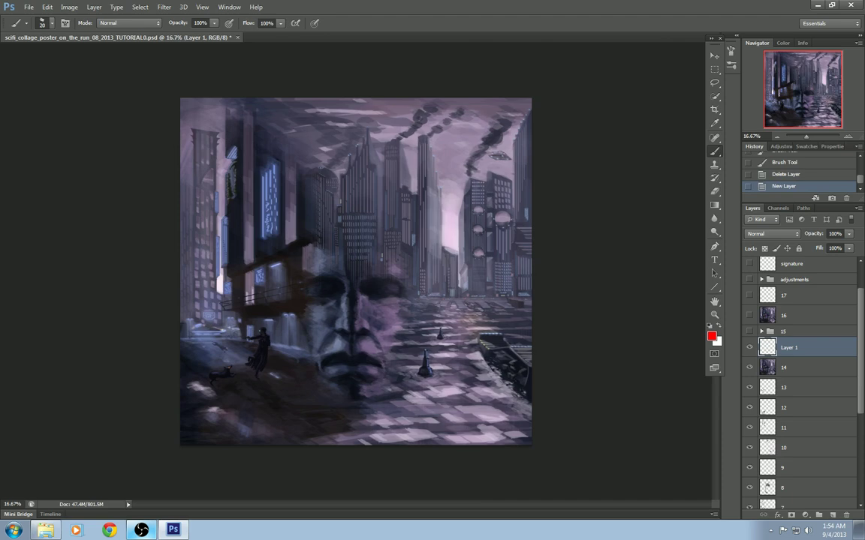
{"action": "left_click_drag", "start_coordinate": [239, 328], "coordinate": [233, 150]}
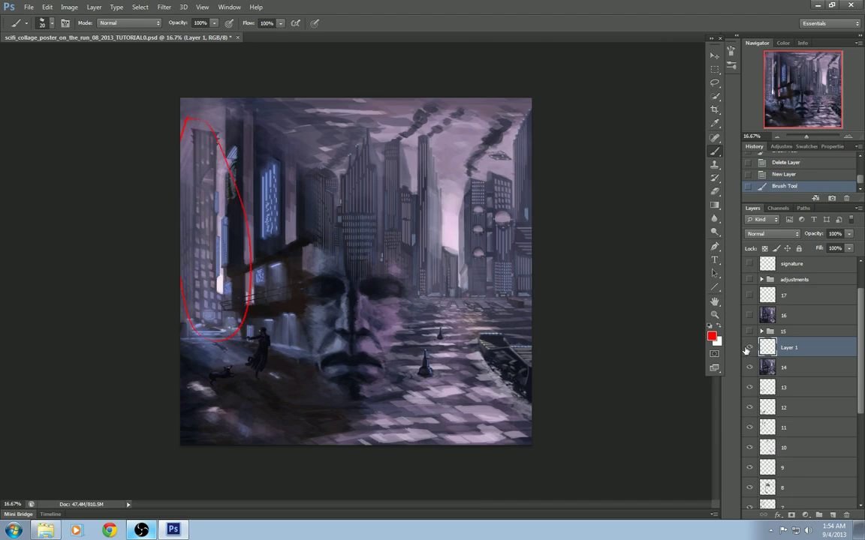
{"action": "key", "text": "ctrl+plus"}
{"action": "key", "text": "ctrl+plus"}
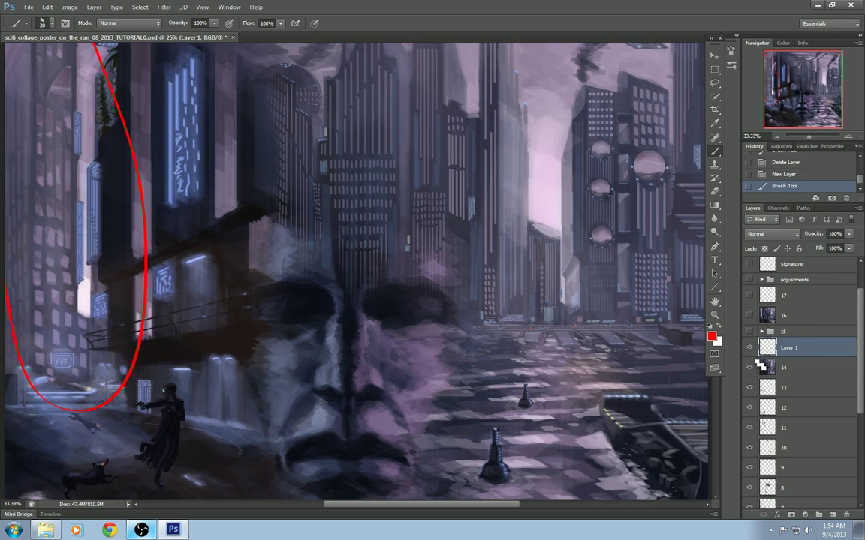
Circle the blue neon signs on the poster's left-hand buildings in red, comparing the area with layer 14 hidden and shown.
{"action": "left_click_drag", "start_coordinate": [322, 364], "coordinate": [544, 350]}
{"action": "mouse_move", "coordinate": [356, 342]}
{"action": "left_mouse_down"}
{"action": "mouse_move", "coordinate": [587, 374]}
{"action": "mouse_move", "coordinate": [578, 369]}
{"action": "left_mouse_up"}
{"action": "key", "text": "ctrl+z"}
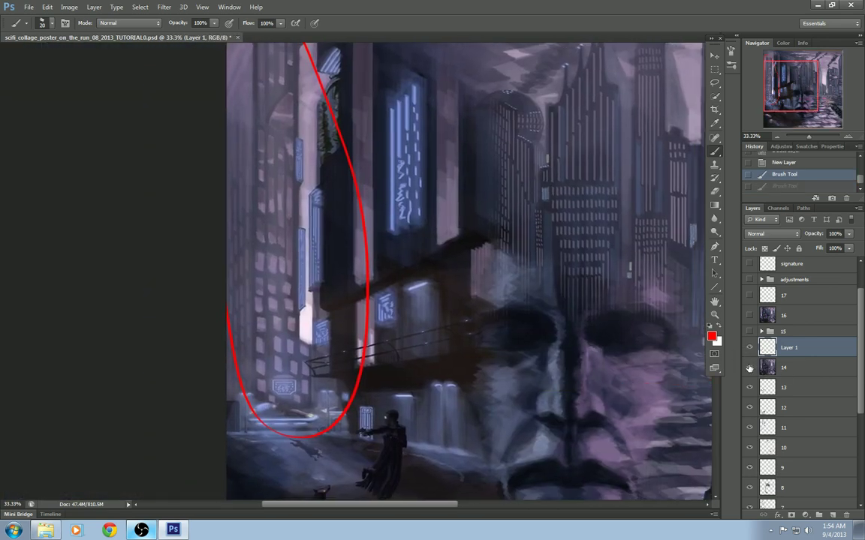
{"action": "left_click", "coordinate": [749, 368]}
{"action": "left_click", "coordinate": [749, 368]}
{"action": "left_click_drag", "start_coordinate": [404, 83], "coordinate": [395, 72]}
{"action": "left_click_drag", "start_coordinate": [300, 201], "coordinate": [313, 183]}
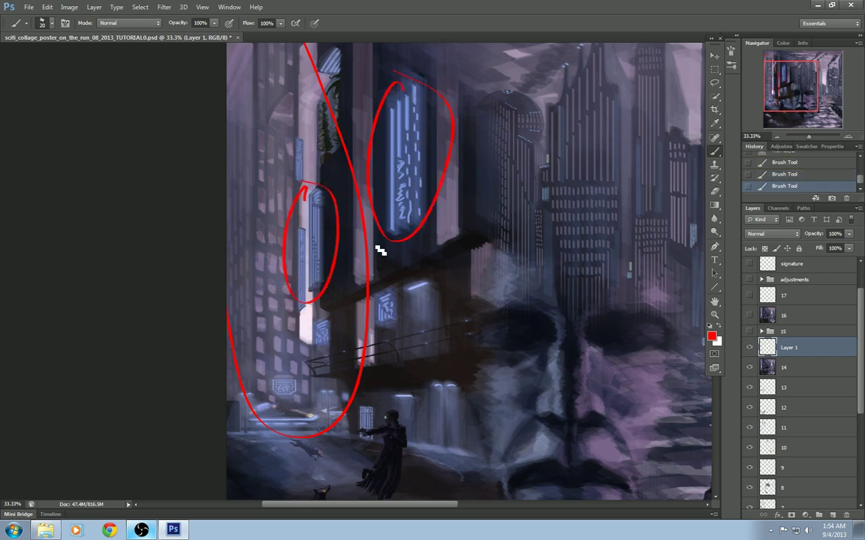
{"action": "left_click", "coordinate": [748, 348]}
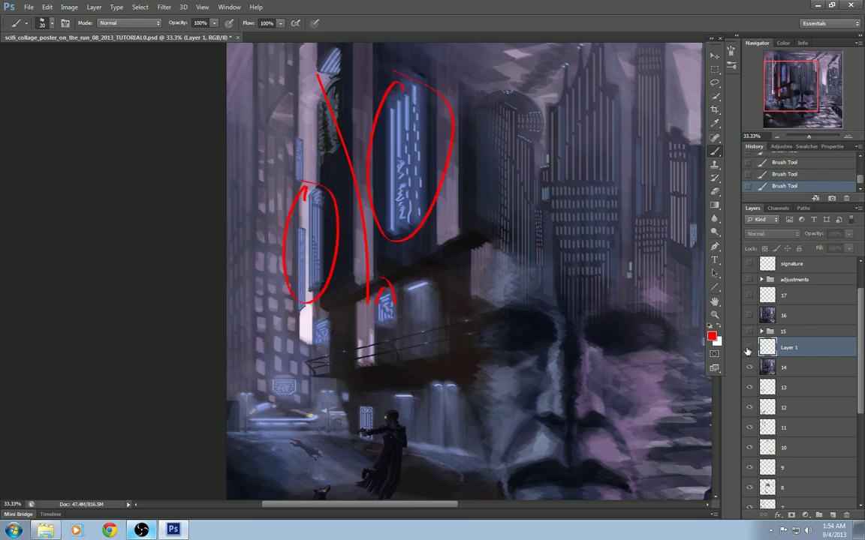
{"action": "left_click", "coordinate": [748, 351]}
{"action": "left_click", "coordinate": [748, 370]}
{"action": "left_click", "coordinate": [749, 371]}
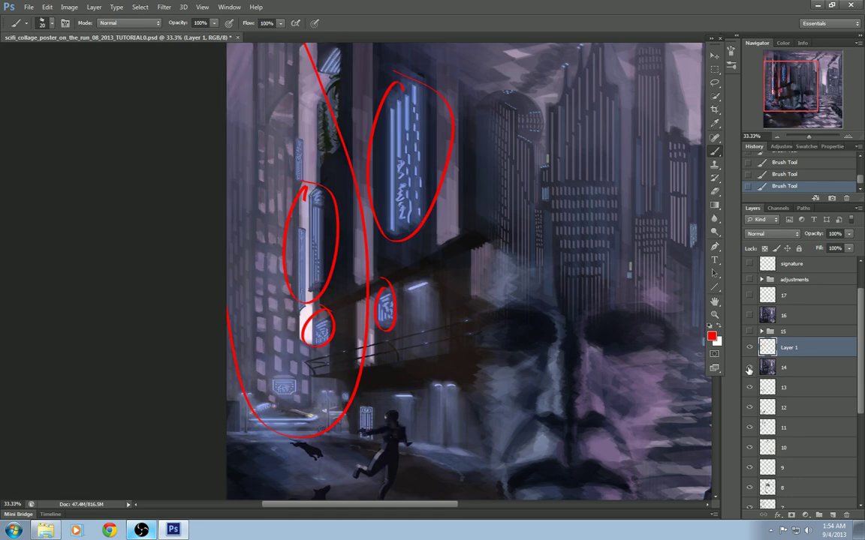
Examine the runner and dogs on the street from 50% up to 100%, hiding and showing layer 14.
{"action": "left_click_drag", "start_coordinate": [463, 391], "coordinate": [520, 260]}
{"action": "key", "text": "ctrl+plus"}
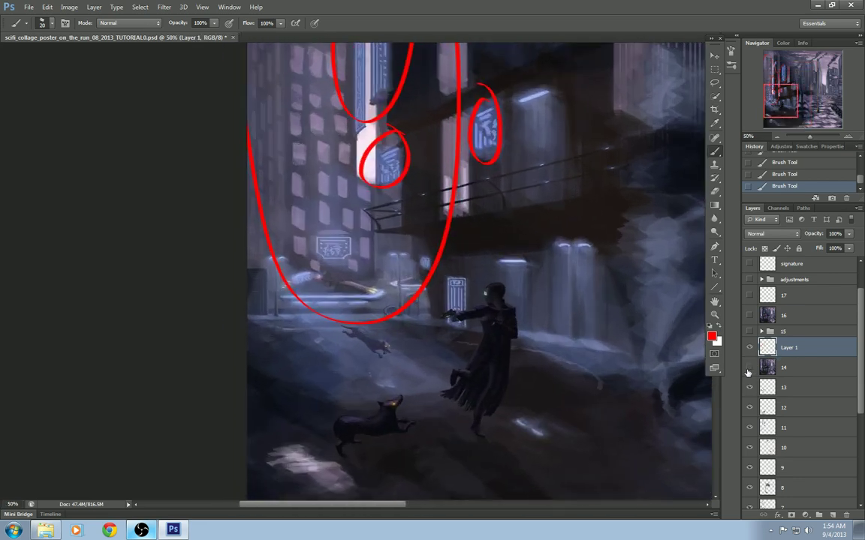
{"action": "left_click", "coordinate": [748, 370]}
{"action": "key", "text": "ctrl+plus"}
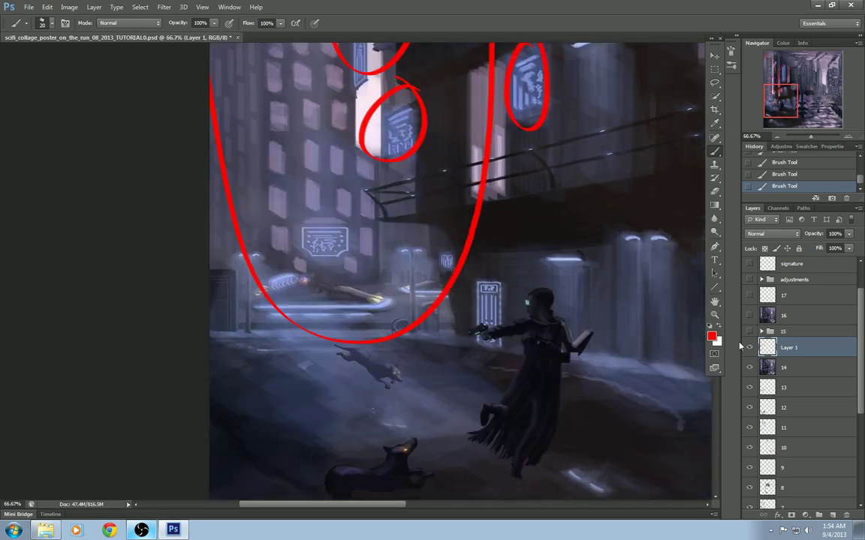
{"action": "left_click_drag", "start_coordinate": [560, 322], "coordinate": [523, 242]}
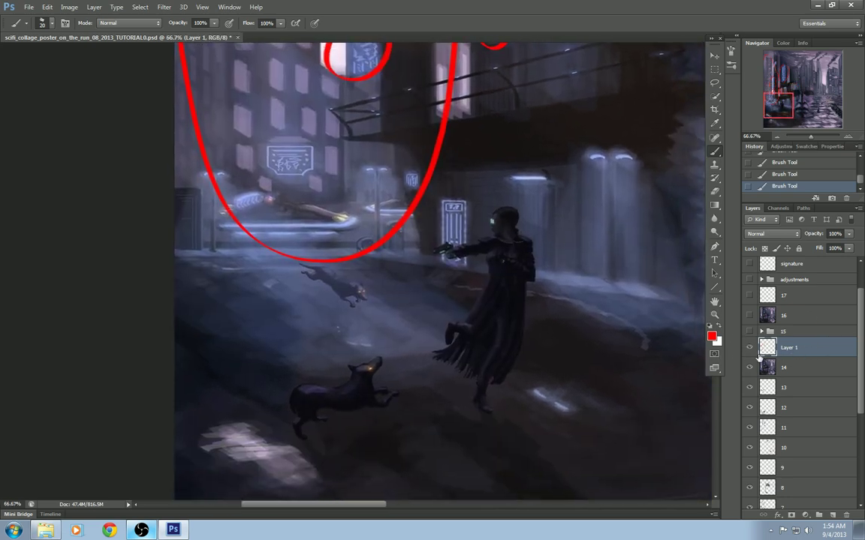
{"action": "key", "text": "ctrl+plus"}
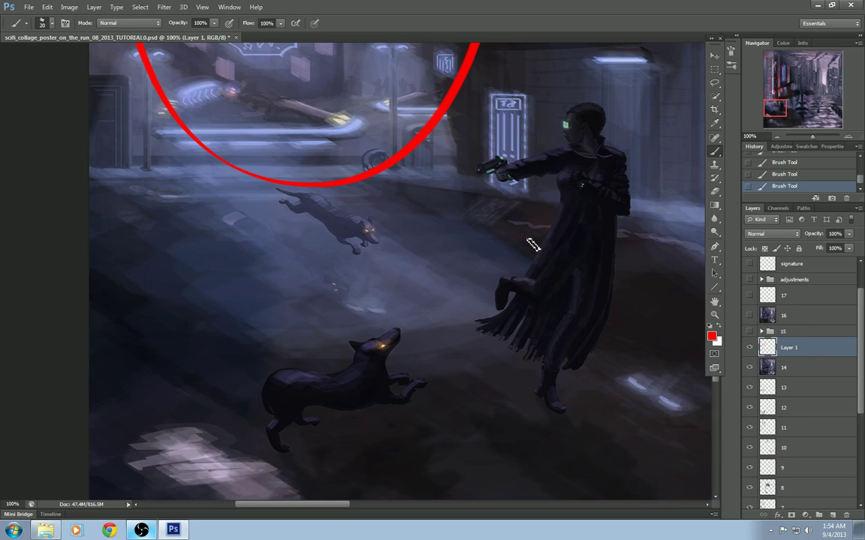
{"action": "left_click_drag", "start_coordinate": [457, 306], "coordinate": [357, 345]}
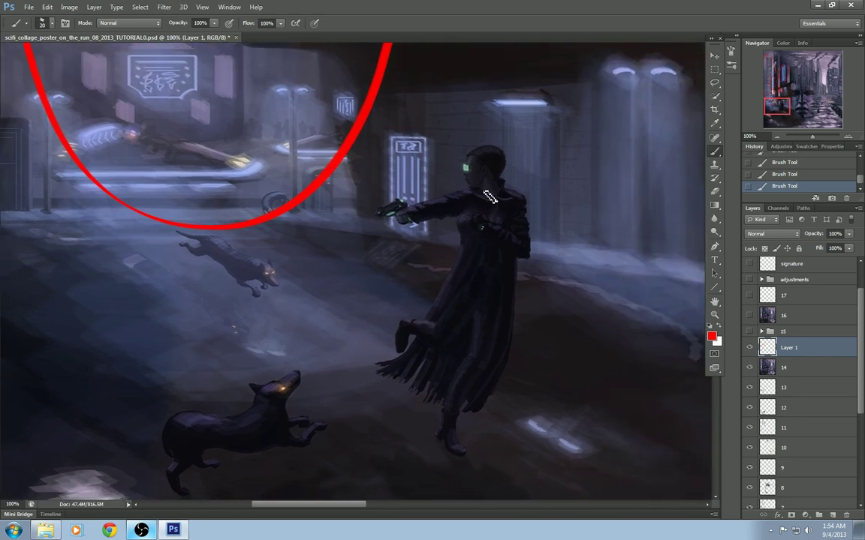
{"action": "left_click_drag", "start_coordinate": [437, 318], "coordinate": [316, 353]}
{"action": "left_click_drag", "start_coordinate": [348, 290], "coordinate": [421, 280]}
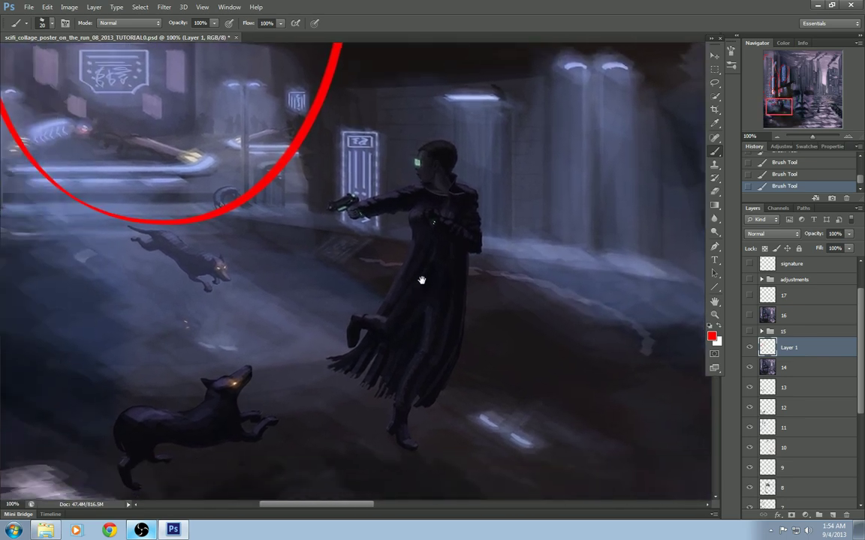
Examine the runner's coat, head and gun at 200%, and reduce the brush size to 10.
{"action": "key", "text": "ctrl+plus"}
{"action": "left_click_drag", "start_coordinate": [447, 398], "coordinate": [417, 250]}
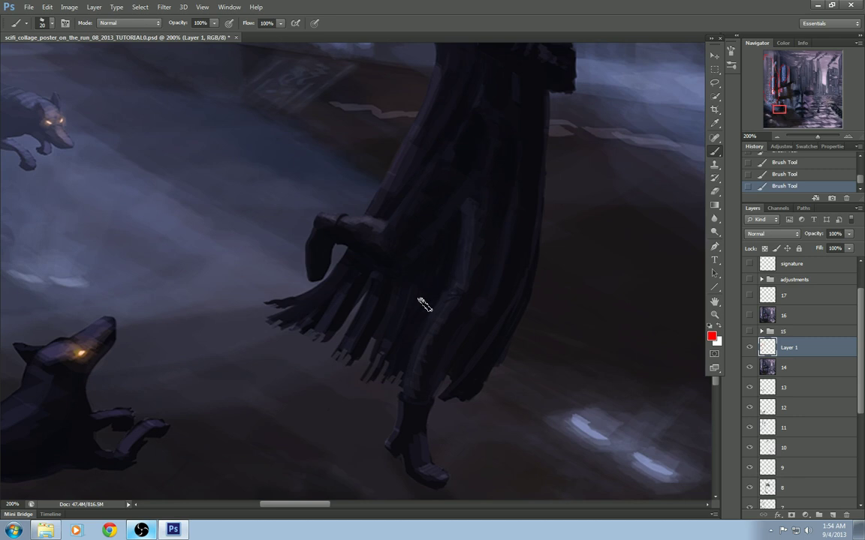
{"action": "mouse_move", "coordinate": [425, 300]}
{"action": "left_mouse_down"}
{"action": "mouse_move", "coordinate": [409, 268]}
{"action": "mouse_move", "coordinate": [393, 316]}
{"action": "mouse_move", "coordinate": [397, 340]}
{"action": "mouse_move", "coordinate": [513, 368]}
{"action": "mouse_move", "coordinate": [512, 381]}
{"action": "mouse_move", "coordinate": [489, 392]}
{"action": "left_mouse_up"}
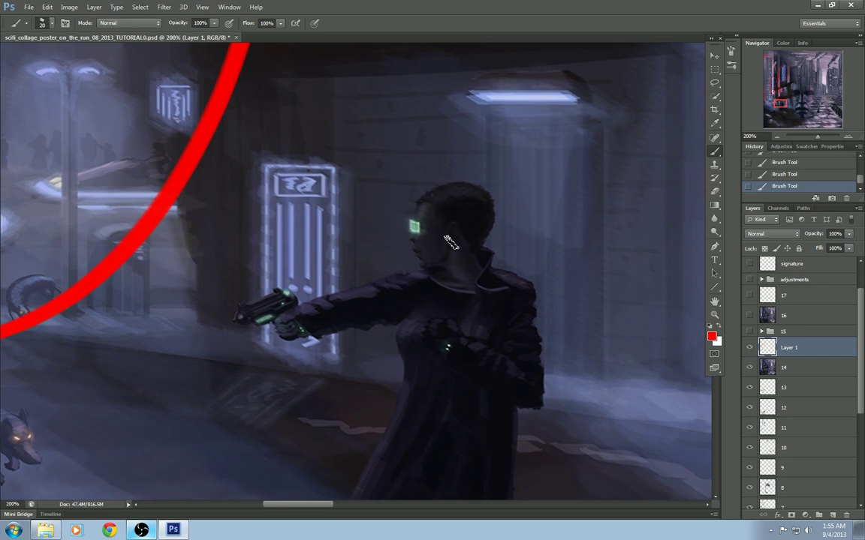
{"action": "mouse_move", "coordinate": [401, 285]}
{"action": "left_mouse_down"}
{"action": "mouse_move", "coordinate": [404, 293]}
{"action": "mouse_move", "coordinate": [456, 274]}
{"action": "left_mouse_up"}
{"action": "key", "text": "["}
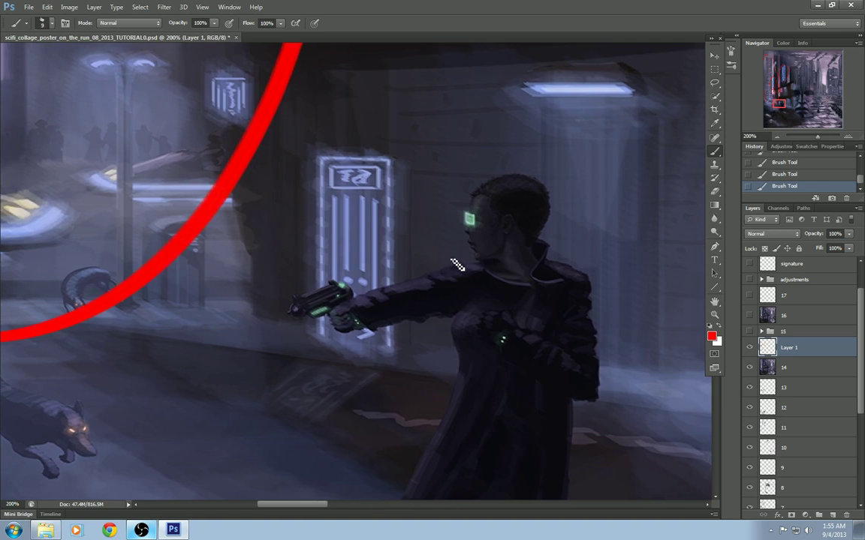
{"action": "key", "text": "]"}
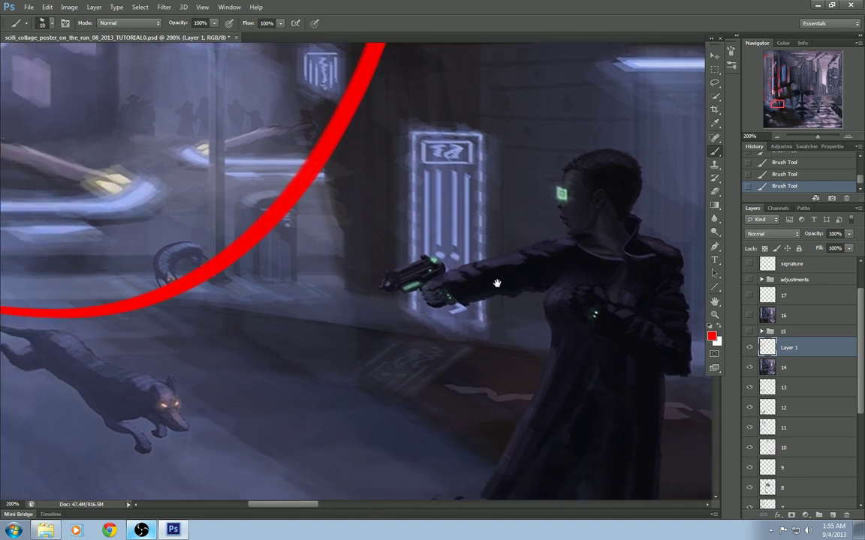
{"action": "left_click_drag", "start_coordinate": [366, 271], "coordinate": [444, 251]}
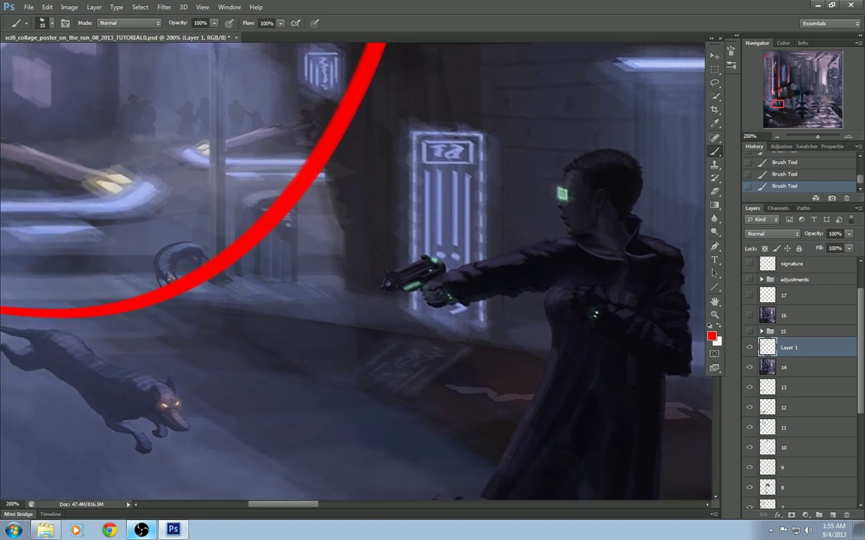
Compare the runner and the dogs at 100% with layer 14 hidden and shown.
{"action": "key", "text": "ctrl+minus"}
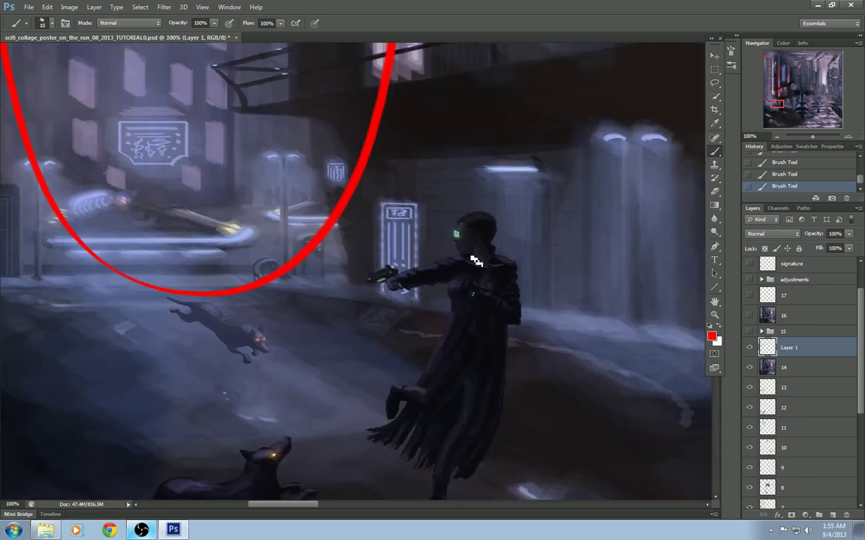
{"action": "left_click_drag", "start_coordinate": [498, 334], "coordinate": [574, 267]}
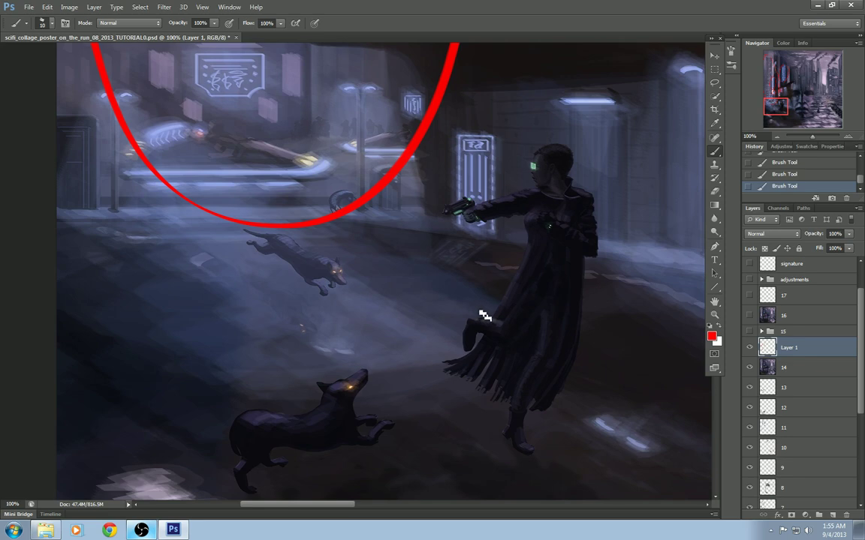
{"action": "left_click", "coordinate": [750, 367]}
{"action": "left_click", "coordinate": [750, 368]}
{"action": "left_click", "coordinate": [750, 368]}
{"action": "left_click", "coordinate": [750, 368]}
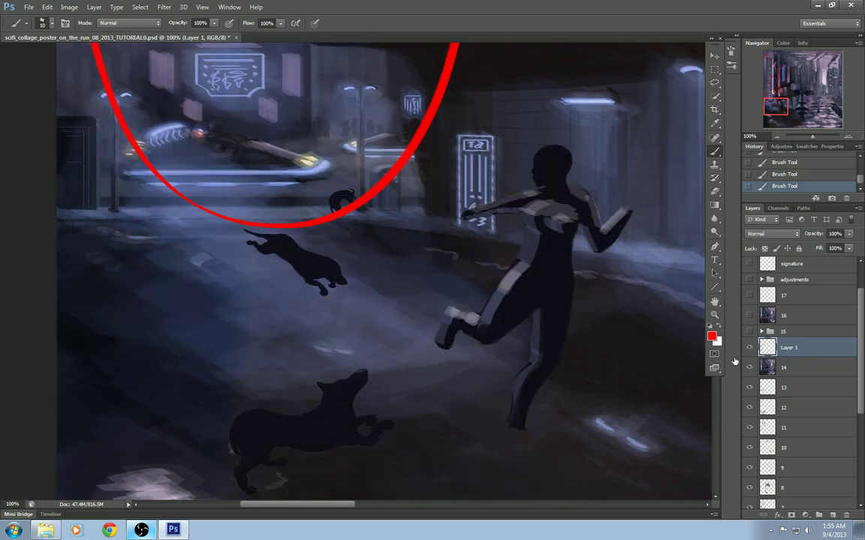
Examine the foreground dog, the leaping dog and the hovering vehicles at 200%.
{"action": "mouse_move", "coordinate": [416, 374]}
{"action": "left_mouse_down"}
{"action": "mouse_move", "coordinate": [457, 328]}
{"action": "mouse_move", "coordinate": [488, 240]}
{"action": "left_mouse_up"}
{"action": "key", "text": "ctrl+plus"}
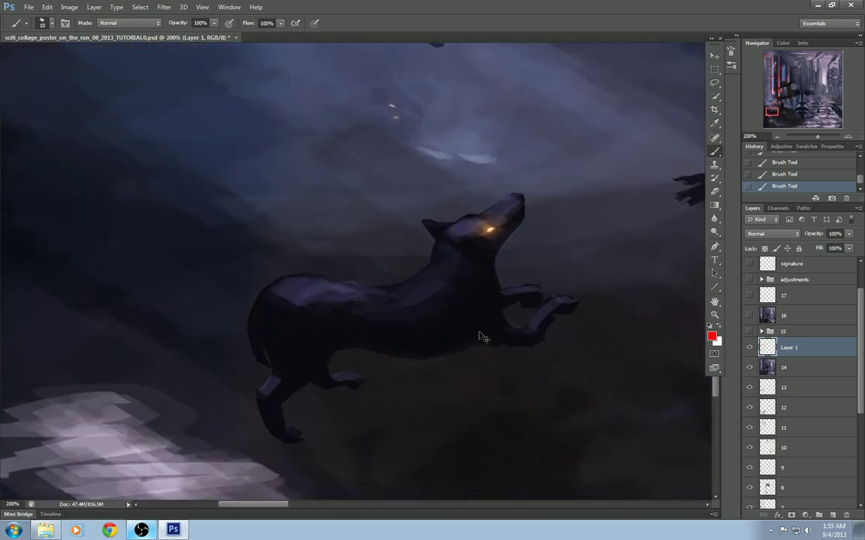
{"action": "key", "text": "ctrl+minus"}
{"action": "key", "text": "ctrl+plus"}
{"action": "left_click_drag", "start_coordinate": [472, 188], "coordinate": [417, 342]}
{"action": "left_click_drag", "start_coordinate": [487, 227], "coordinate": [433, 349]}
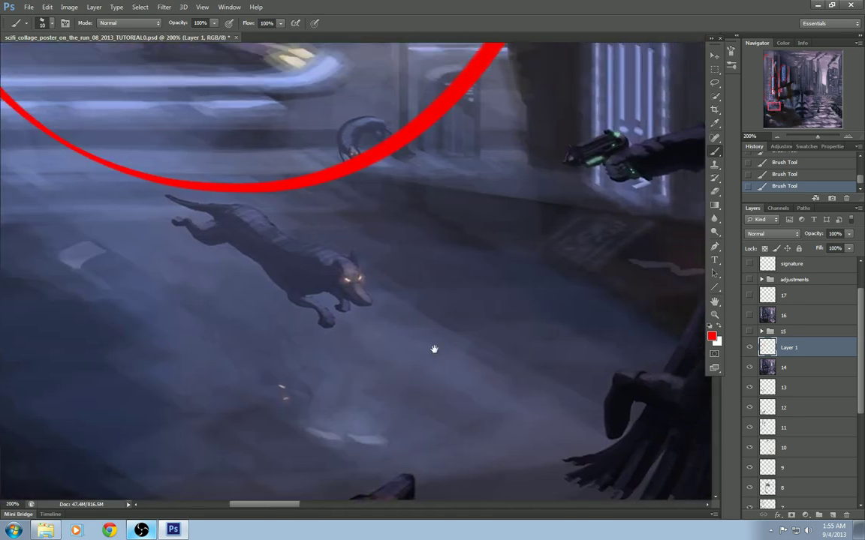
{"action": "scroll", "coordinate": [428, 347], "scroll_direction": "up", "scroll_amount": 5}
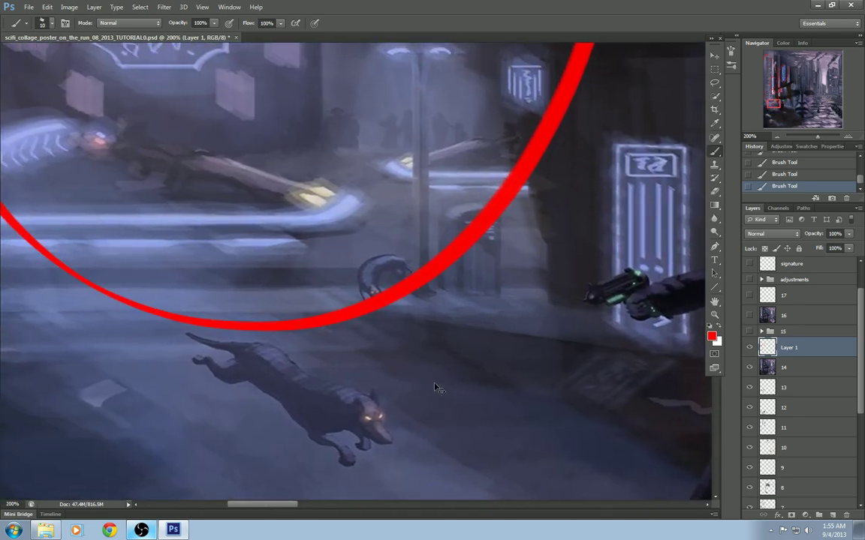
Select and show group 15, and view the whole poster at 16.7%.
{"action": "scroll", "coordinate": [434, 384], "scroll_direction": "down", "scroll_amount": 4}
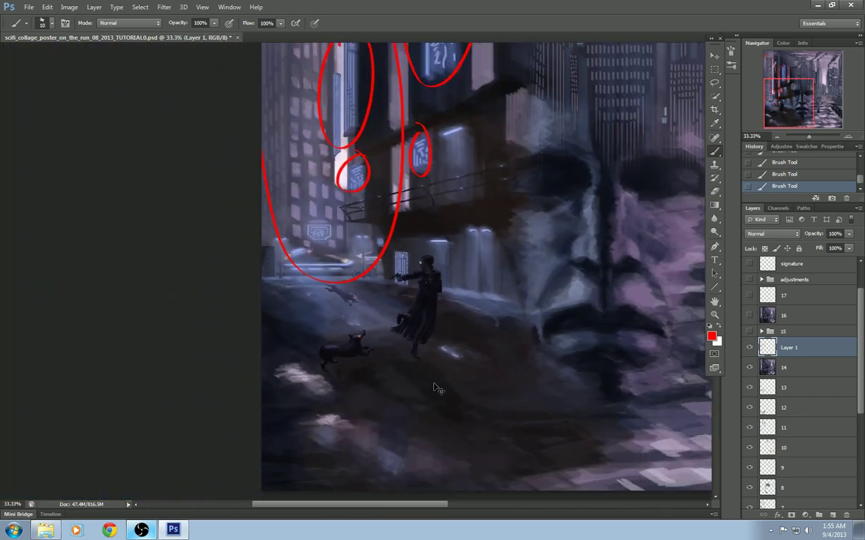
{"action": "scroll", "coordinate": [439, 389], "scroll_direction": "down", "scroll_amount": 1}
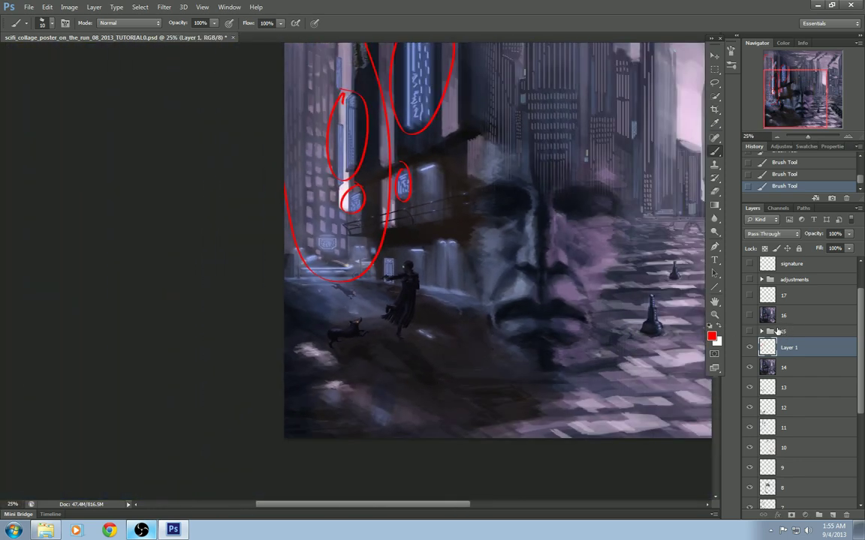
{"action": "left_click", "coordinate": [784, 331]}
{"action": "left_click", "coordinate": [749, 332]}
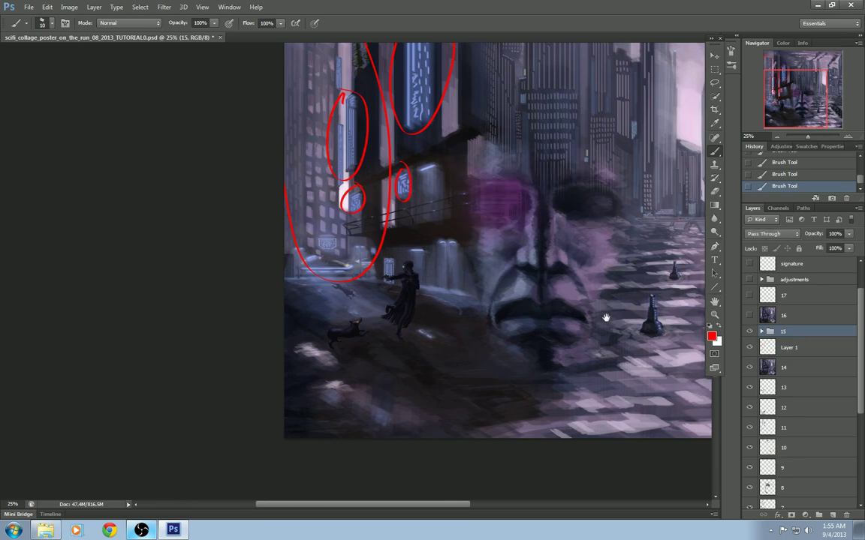
{"action": "key", "text": "ctrl+minus"}
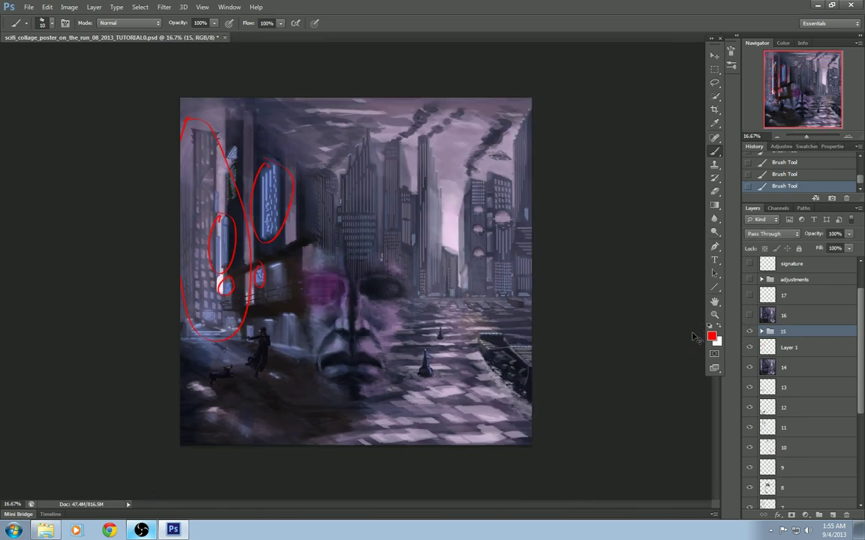
Compare the large face and its magenta eye panel at 50% with group 15 hidden and shown.
{"action": "key", "text": "ctrl+plus"}
{"action": "key", "text": "ctrl+plus"}
{"action": "key", "text": "ctrl+plus"}
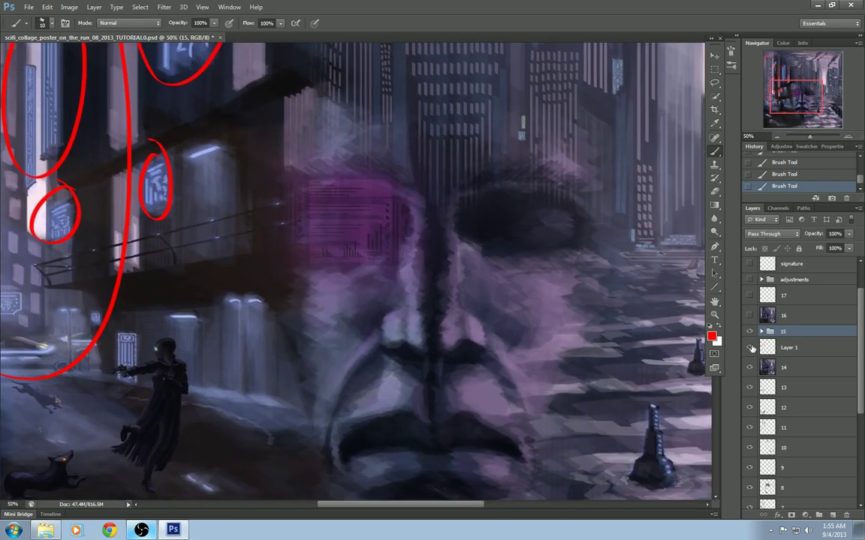
{"action": "left_click", "coordinate": [749, 333]}
{"action": "left_click_drag", "start_coordinate": [439, 299], "coordinate": [388, 332]}
{"action": "left_click", "coordinate": [750, 332]}
{"action": "left_click", "coordinate": [750, 332]}
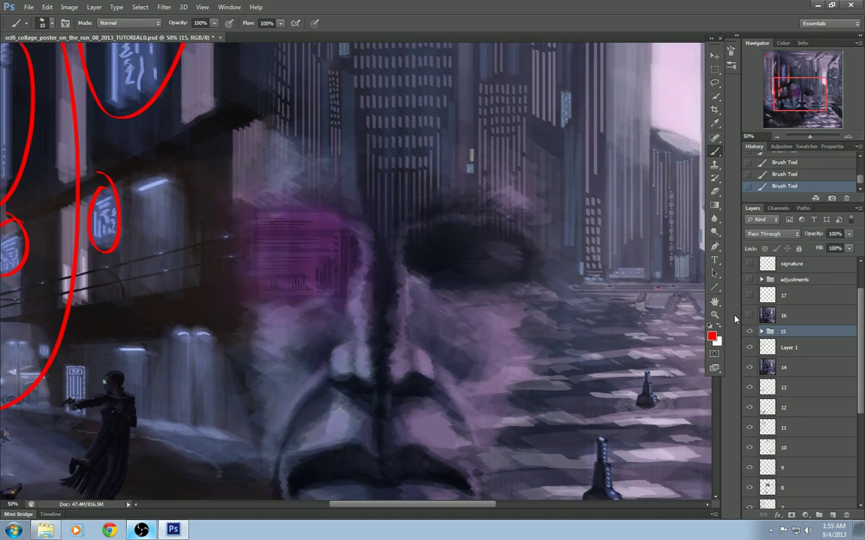
{"action": "left_click", "coordinate": [750, 332]}
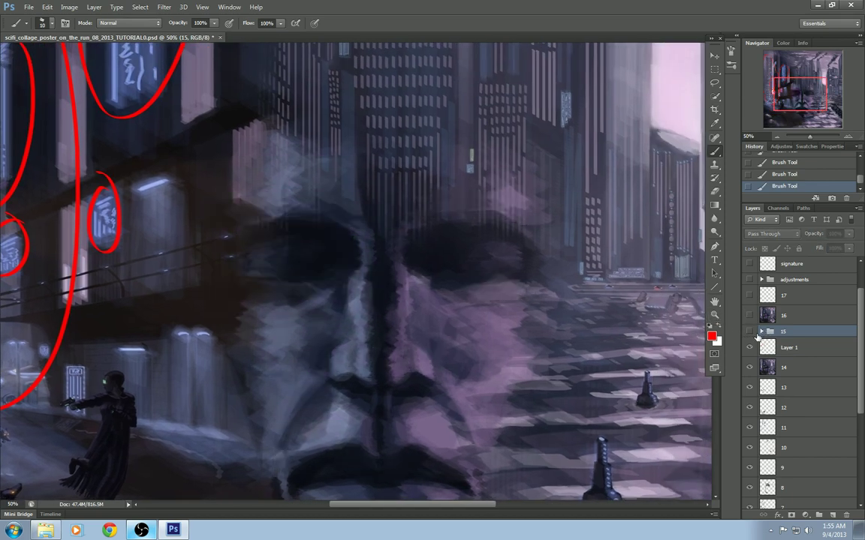
{"action": "left_click", "coordinate": [750, 332]}
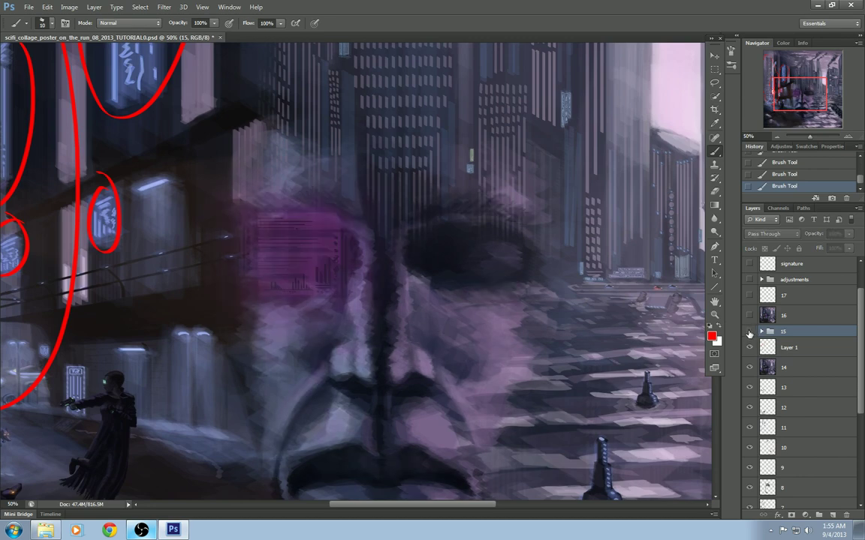
{"action": "left_click", "coordinate": [750, 332]}
{"action": "left_click", "coordinate": [750, 331]}
Compare the nose, mouth and chin of the large face at 50% with group 15 hidden and shown.
{"action": "left_click_drag", "start_coordinate": [425, 355], "coordinate": [462, 253]}
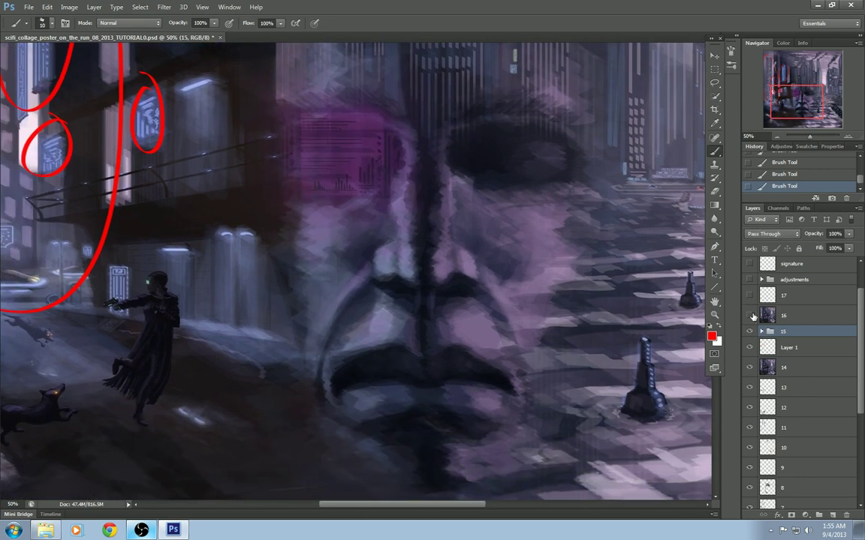
{"action": "left_click", "coordinate": [750, 331]}
{"action": "left_click", "coordinate": [749, 332]}
{"action": "left_click_drag", "start_coordinate": [456, 327], "coordinate": [474, 256]}
{"action": "left_click", "coordinate": [750, 332]}
{"action": "left_click", "coordinate": [750, 332]}
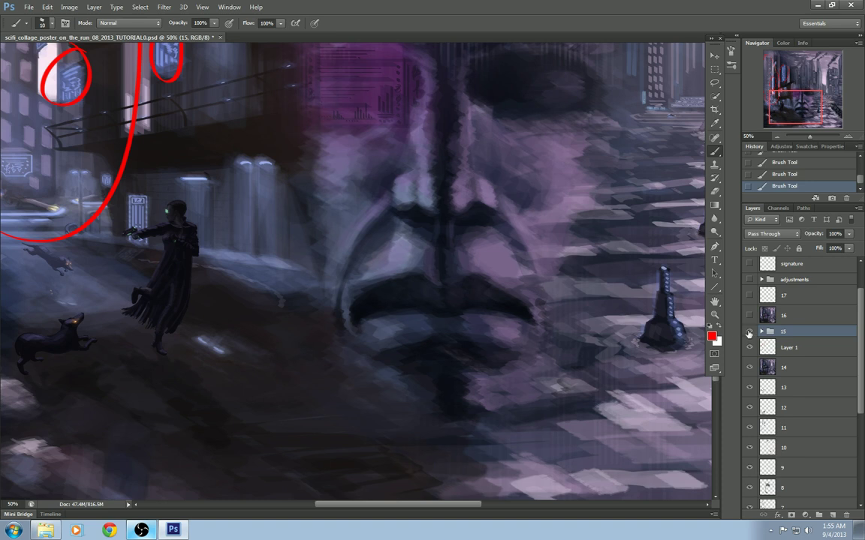
{"action": "left_click", "coordinate": [750, 331]}
{"action": "left_click", "coordinate": [749, 332]}
{"action": "left_click", "coordinate": [749, 332]}
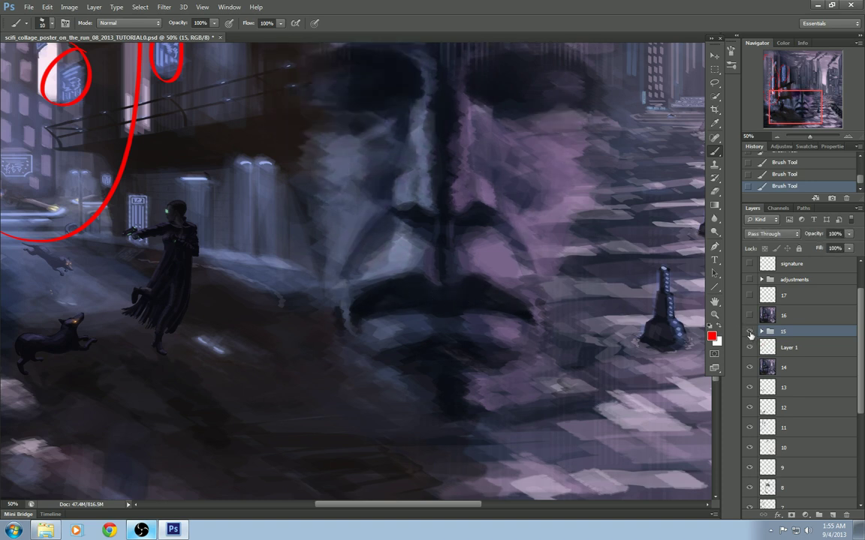
{"action": "left_click", "coordinate": [749, 332]}
Compare the buildings and magenta eye panel with group 15 toggled and layer 16 hidden and shown.
{"action": "left_click_drag", "start_coordinate": [578, 290], "coordinate": [595, 439]}
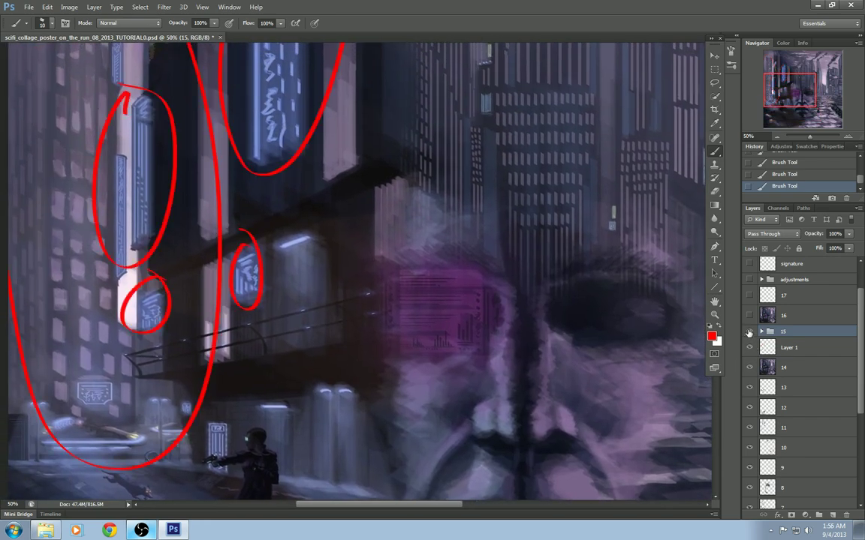
{"action": "left_click", "coordinate": [749, 331]}
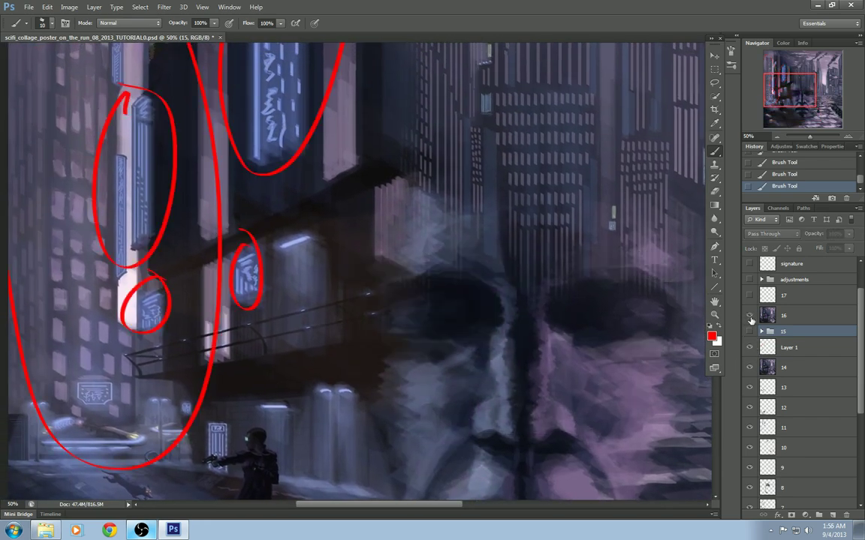
{"action": "left_click", "coordinate": [750, 320]}
{"action": "left_click", "coordinate": [750, 320]}
{"action": "left_click", "coordinate": [749, 321]}
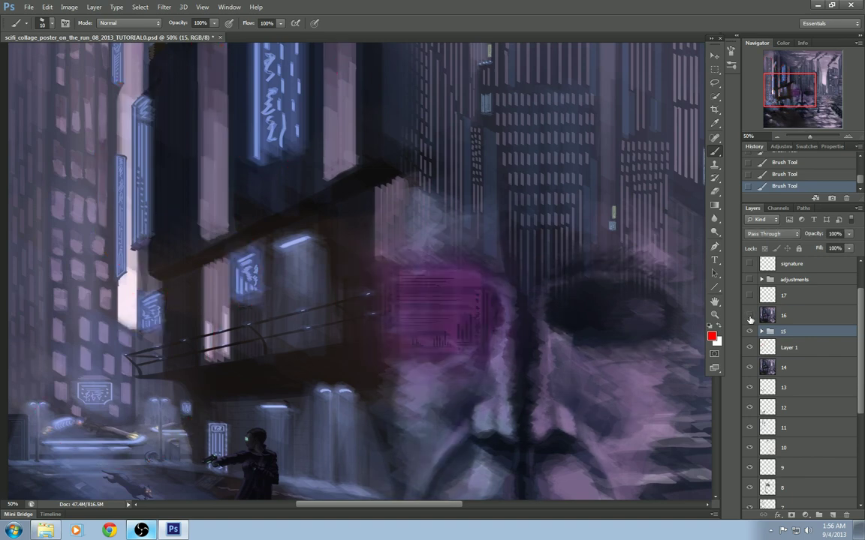
Compare the face's magenta eye panel at 50% with layer 16 hidden and group 15 toggled off and on.
{"action": "left_click", "coordinate": [750, 319]}
{"action": "left_click", "coordinate": [750, 332]}
{"action": "left_click", "coordinate": [750, 332]}
{"action": "mouse_move", "coordinate": [510, 299]}
{"action": "left_mouse_down"}
{"action": "mouse_move", "coordinate": [477, 273]}
{"action": "mouse_move", "coordinate": [480, 265]}
{"action": "left_mouse_up"}
{"action": "left_click", "coordinate": [749, 332]}
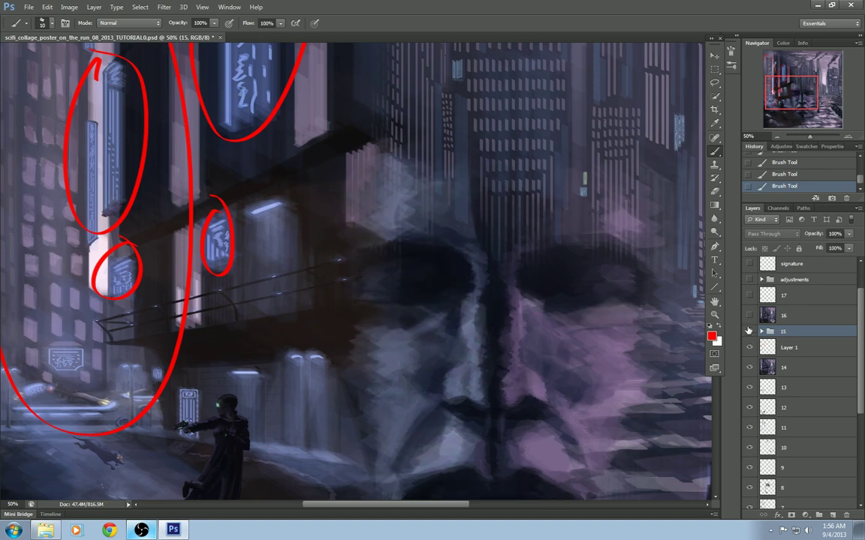
{"action": "left_click", "coordinate": [749, 331]}
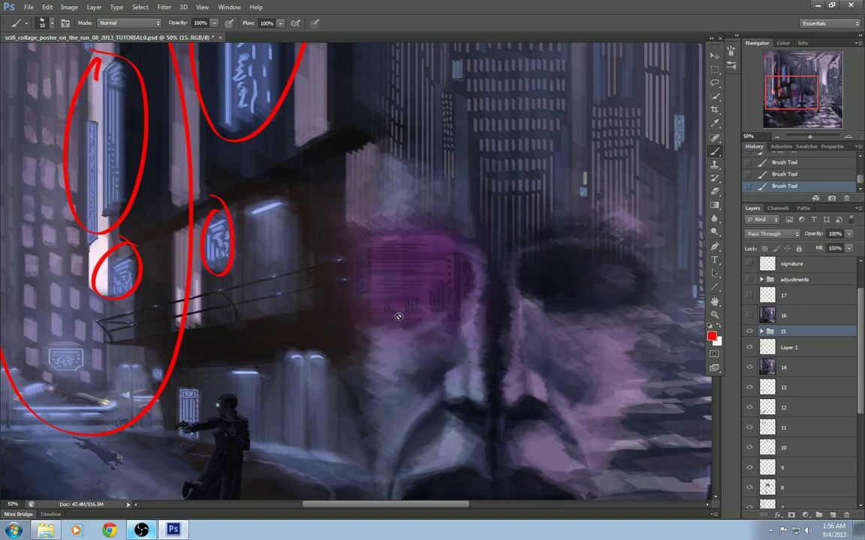
Examine the magenta eye panel, nose and mouth of the large face at 50% and within the whole poster.
{"action": "left_click_drag", "start_coordinate": [451, 303], "coordinate": [508, 254]}
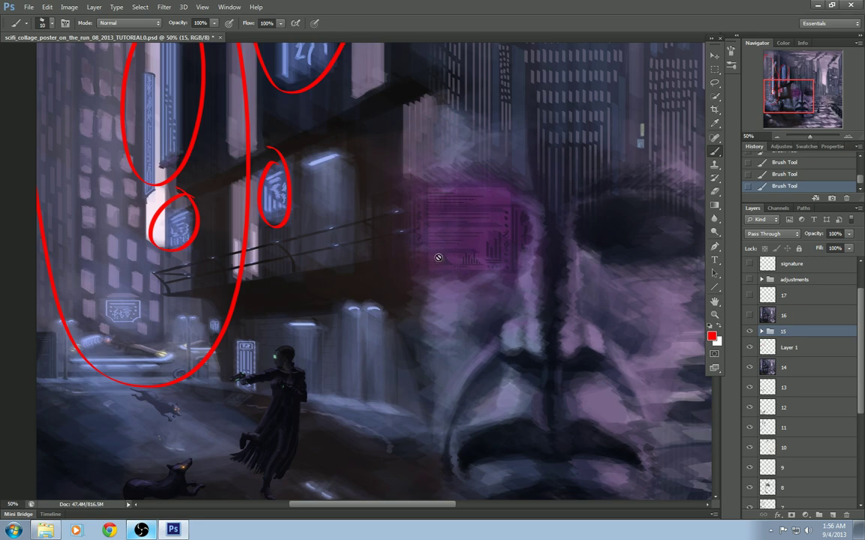
{"action": "left_click_drag", "start_coordinate": [439, 257], "coordinate": [480, 264]}
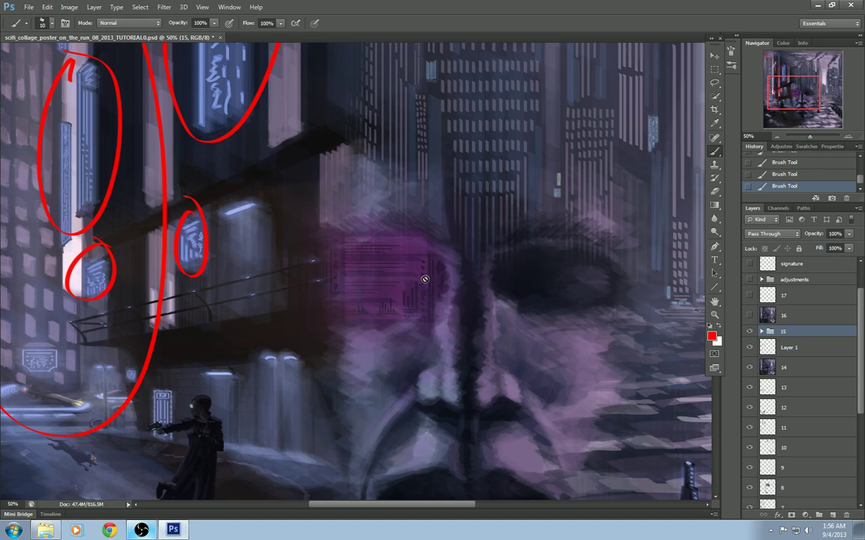
{"action": "left_click_drag", "start_coordinate": [433, 332], "coordinate": [450, 274]}
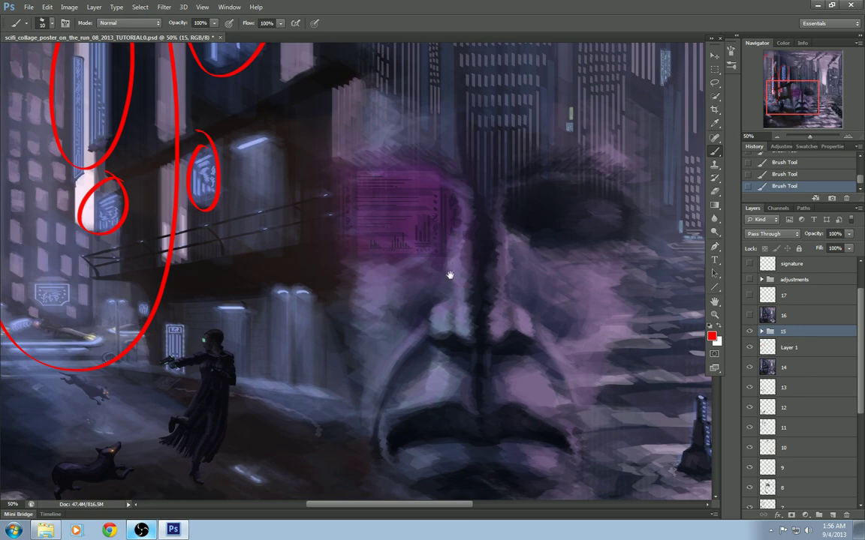
{"action": "left_click_drag", "start_coordinate": [450, 274], "coordinate": [460, 321]}
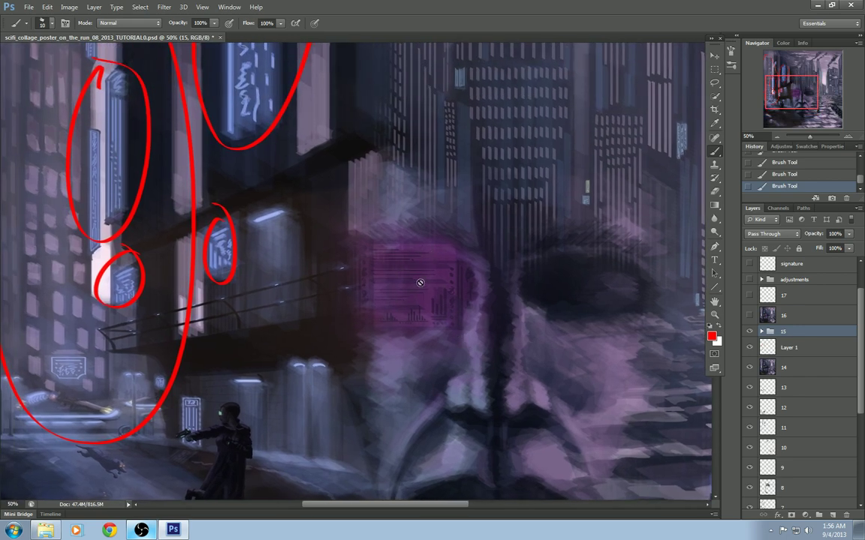
{"action": "key", "text": "ctrl+minus"}
{"action": "key", "text": "ctrl+minus"}
{"action": "key", "text": "ctrl+minus"}
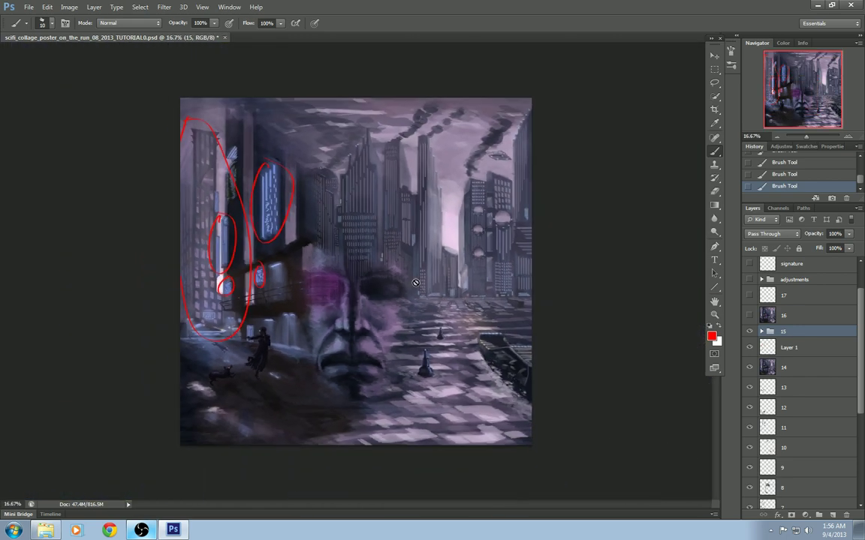
{"action": "scroll", "coordinate": [418, 293], "scroll_direction": "up", "scroll_amount": 3}
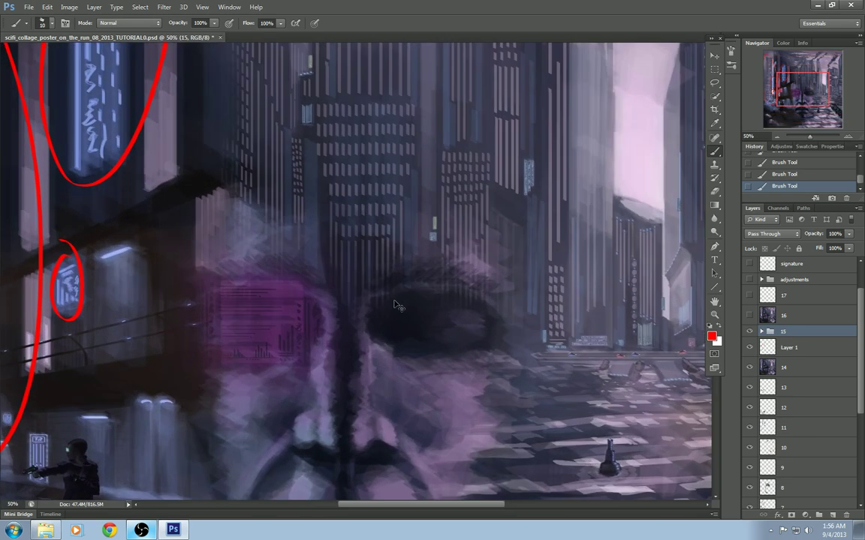
{"action": "scroll", "coordinate": [417, 294], "scroll_direction": "down", "scroll_amount": 2}
{"action": "key", "text": "ctrl+minus"}
{"action": "key", "text": "ctrl+plus"}
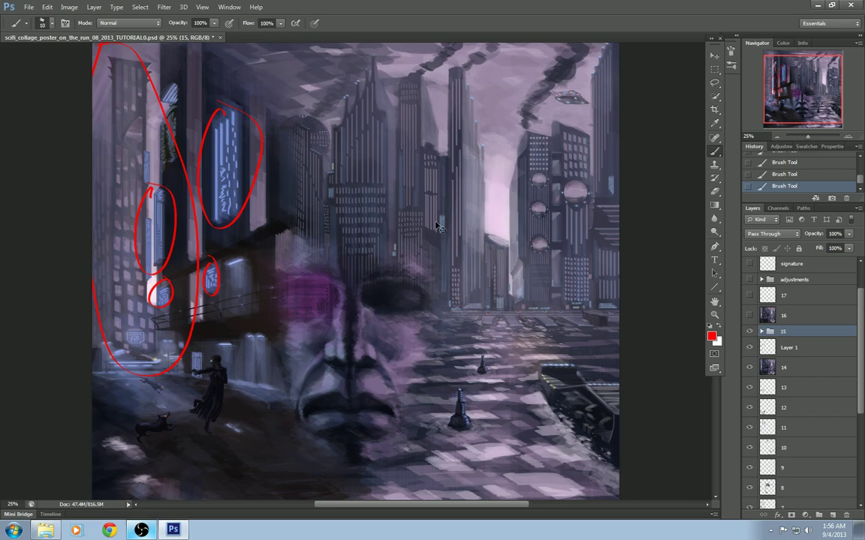
Compare the eye panel, nose and mouth at 66.7% with group 15 hidden and shown.
{"action": "scroll", "coordinate": [437, 227], "scroll_direction": "up", "scroll_amount": 3}
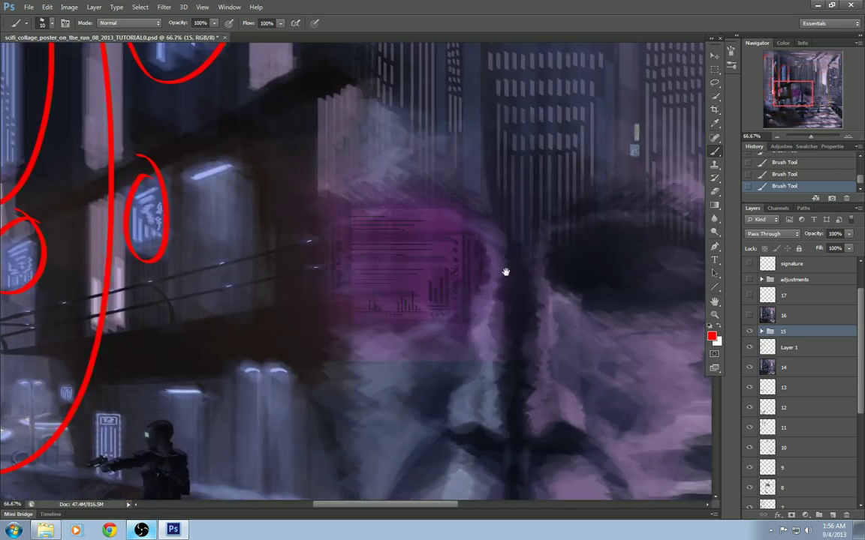
{"action": "mouse_move", "coordinate": [505, 272]}
{"action": "left_mouse_down"}
{"action": "mouse_move", "coordinate": [516, 291]}
{"action": "mouse_move", "coordinate": [536, 226]}
{"action": "left_mouse_up"}
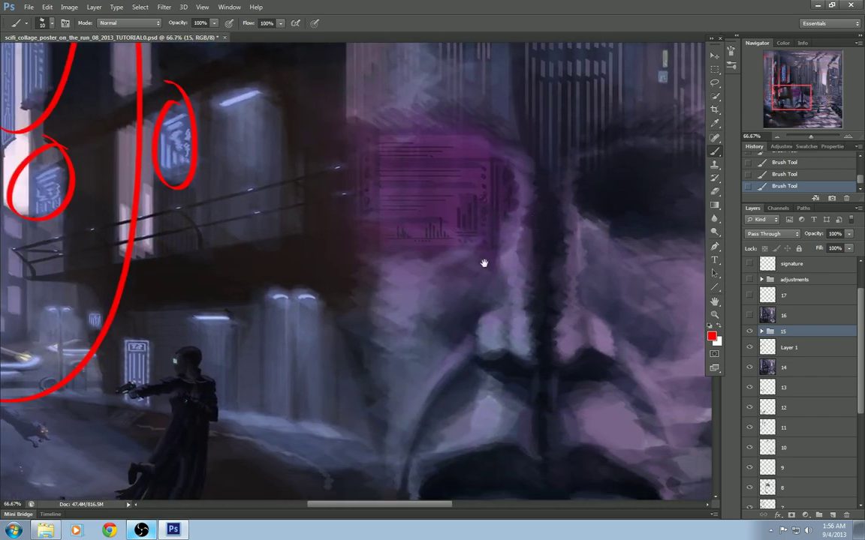
{"action": "left_click_drag", "start_coordinate": [484, 263], "coordinate": [477, 238]}
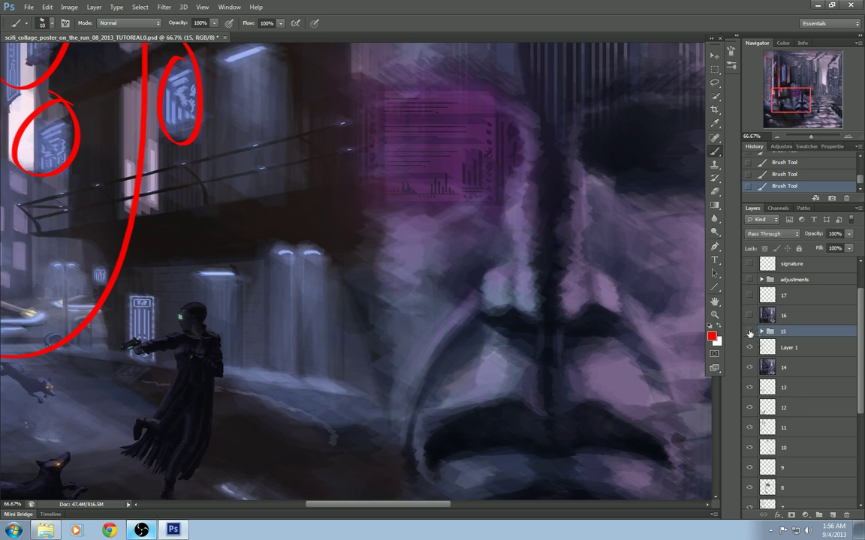
{"action": "left_click", "coordinate": [749, 332]}
{"action": "left_click", "coordinate": [750, 332]}
{"action": "left_click", "coordinate": [750, 332]}
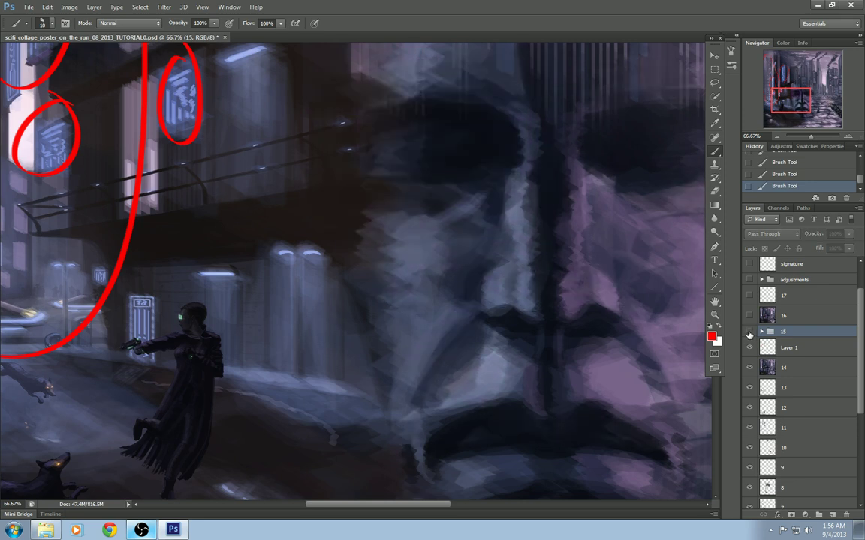
{"action": "left_click", "coordinate": [750, 332]}
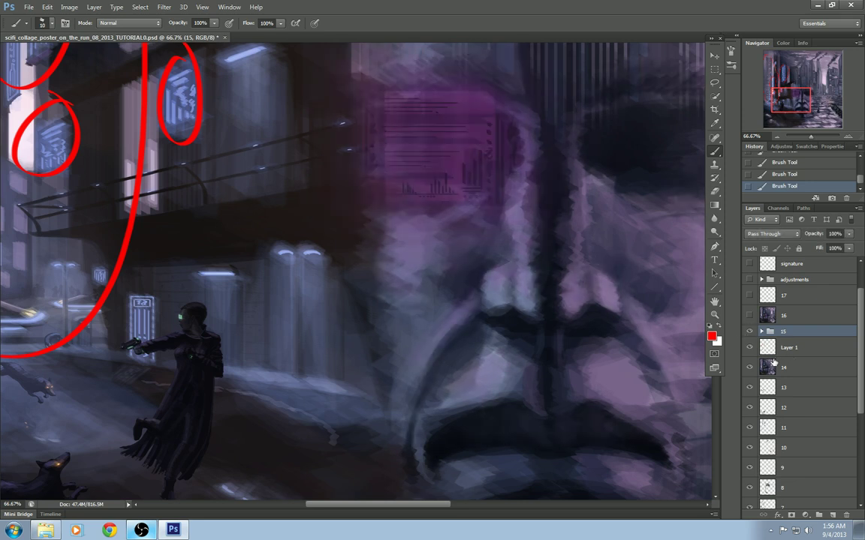
Delete Layer 1, which holds the red annotation circles around the neon signs and tower.
{"action": "left_click_drag", "start_coordinate": [486, 88], "coordinate": [429, 286]}
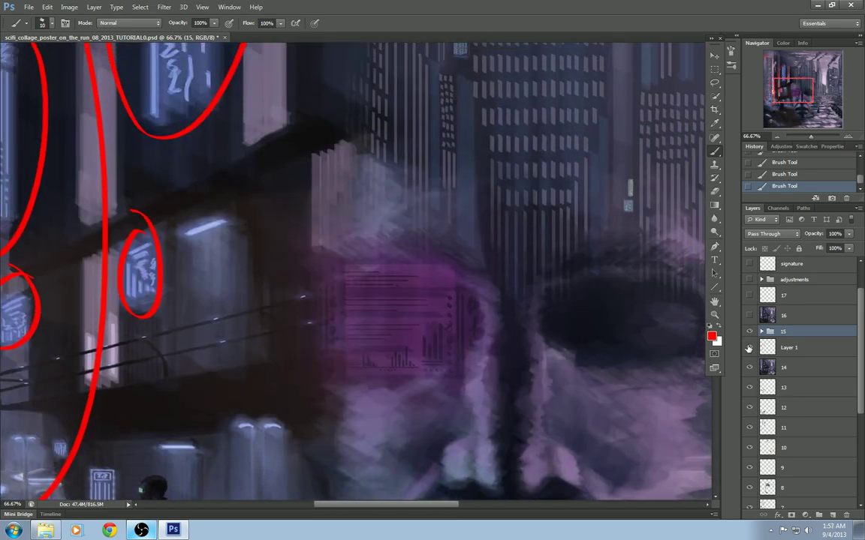
{"action": "key", "text": "ctrl+0"}
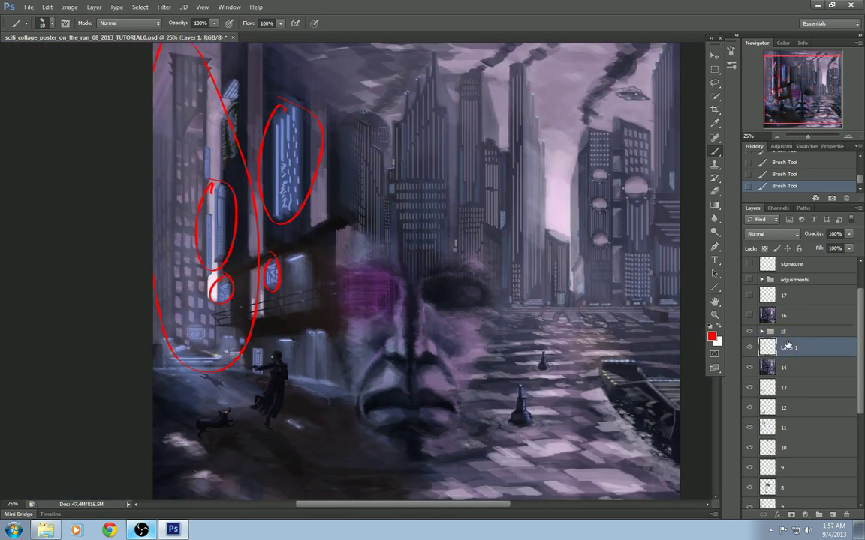
{"action": "left_click", "coordinate": [754, 347]}
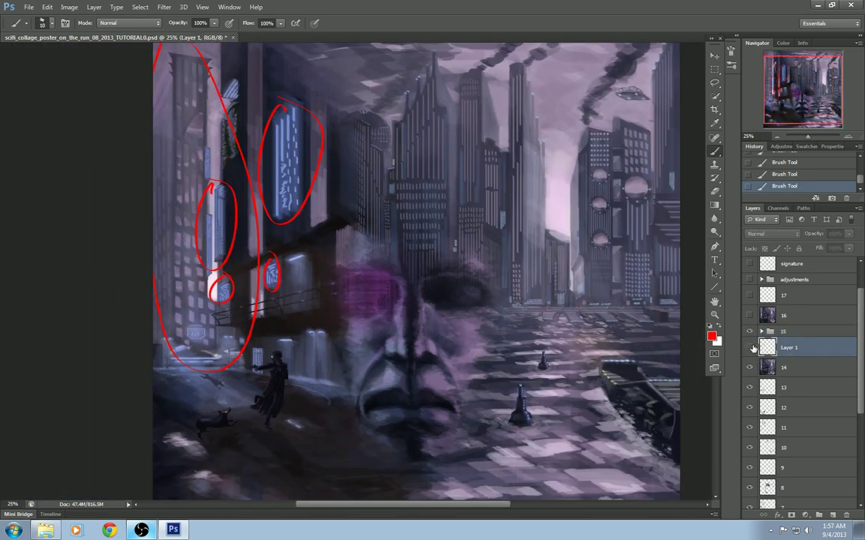
{"action": "key", "text": "Delete"}
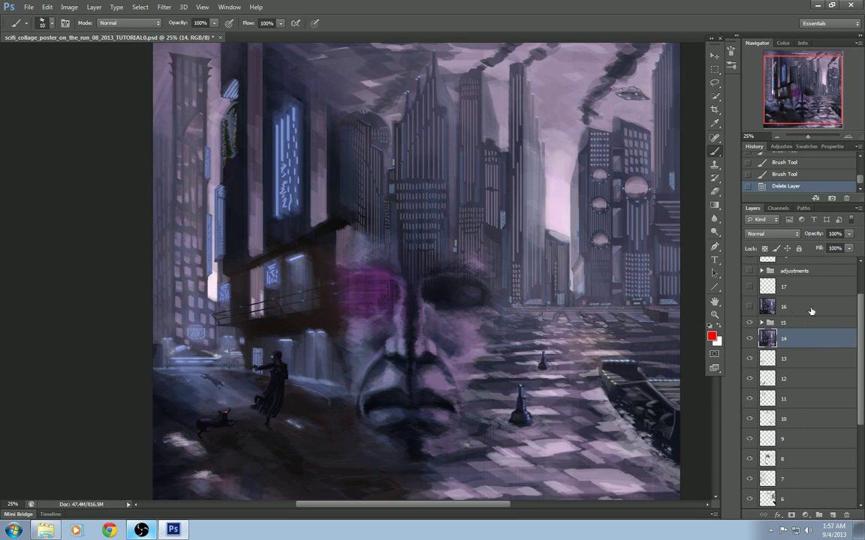
Select layer 16 and compare the poster at 25% with that layer shown and hidden.
{"action": "scroll", "coordinate": [811, 311], "scroll_direction": "up", "scroll_amount": 2}
{"action": "left_click", "coordinate": [789, 349]}
{"action": "left_click", "coordinate": [749, 351]}
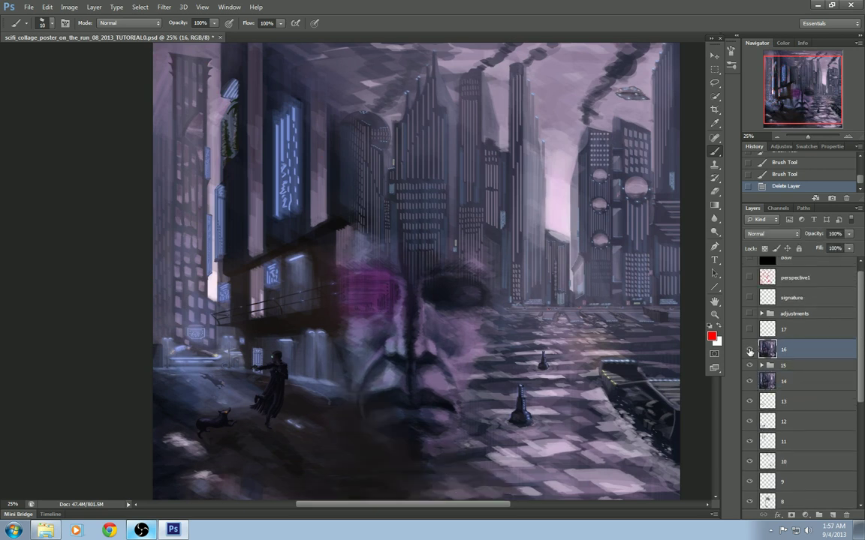
{"action": "left_click", "coordinate": [749, 351]}
{"action": "left_click", "coordinate": [749, 351]}
{"action": "left_click", "coordinate": [749, 352]}
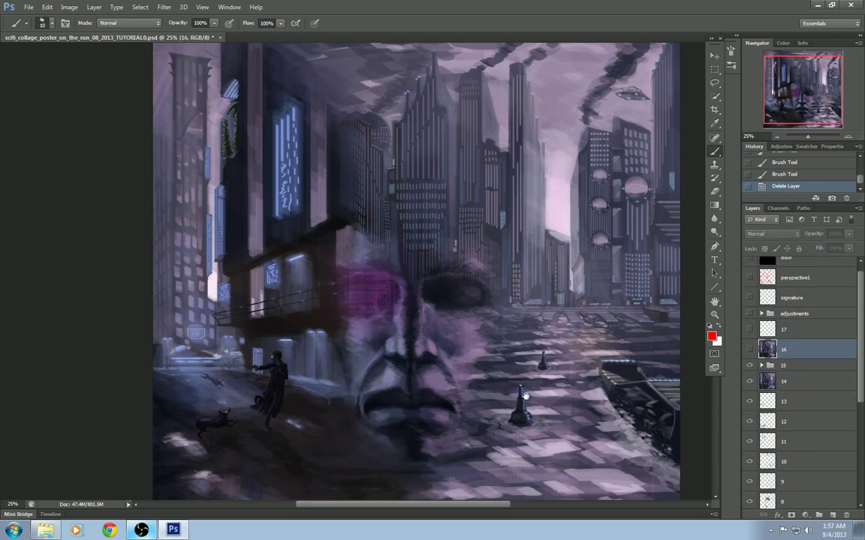
Compare the dark street and the face's mouth and chin at 25% with layer 16 toggled on and off.
{"action": "left_click_drag", "start_coordinate": [524, 394], "coordinate": [597, 282]}
{"action": "left_click", "coordinate": [749, 349]}
{"action": "left_click", "coordinate": [749, 349]}
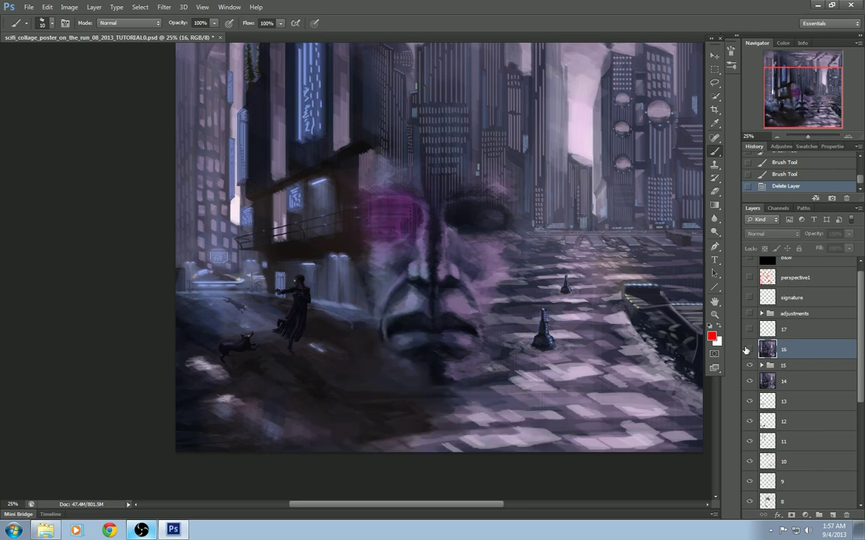
{"action": "left_click", "coordinate": [749, 349]}
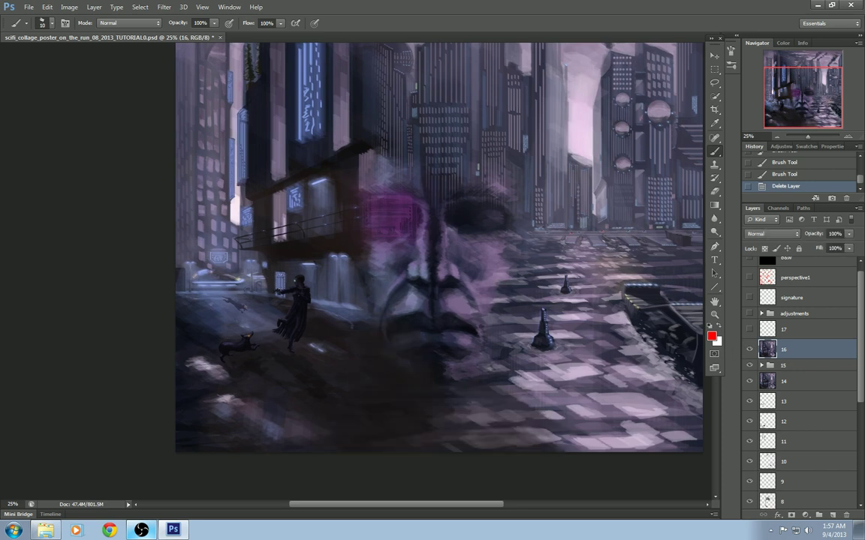
{"action": "left_click", "coordinate": [748, 349]}
{"action": "left_click", "coordinate": [748, 349]}
{"action": "left_click_drag", "start_coordinate": [500, 358], "coordinate": [505, 343]}
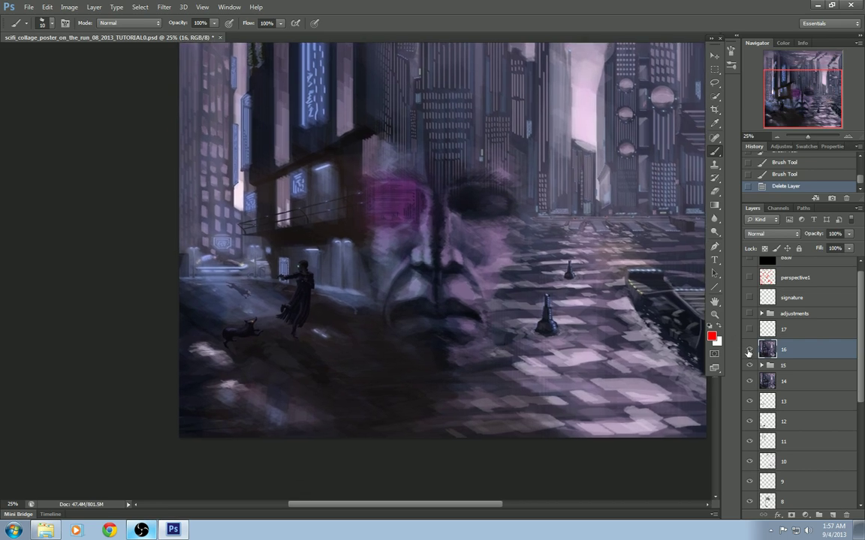
{"action": "left_click", "coordinate": [748, 351]}
{"action": "left_click", "coordinate": [748, 350]}
Inspect the street foreground and the face's chin at 50% with layer 16 shown and hidden.
{"action": "key", "text": "ctrl+plus"}
{"action": "key", "text": "ctrl+plus"}
{"action": "left_click_drag", "start_coordinate": [421, 366], "coordinate": [421, 215]}
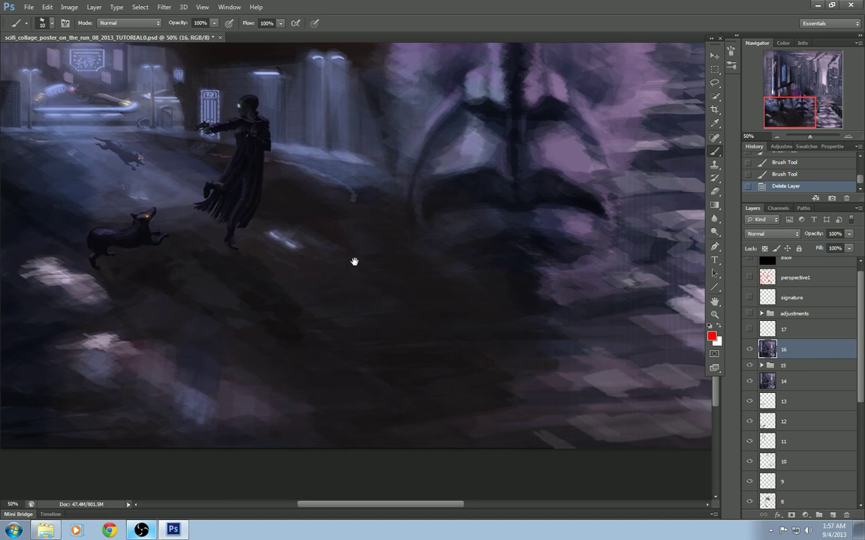
{"action": "left_click", "coordinate": [750, 351]}
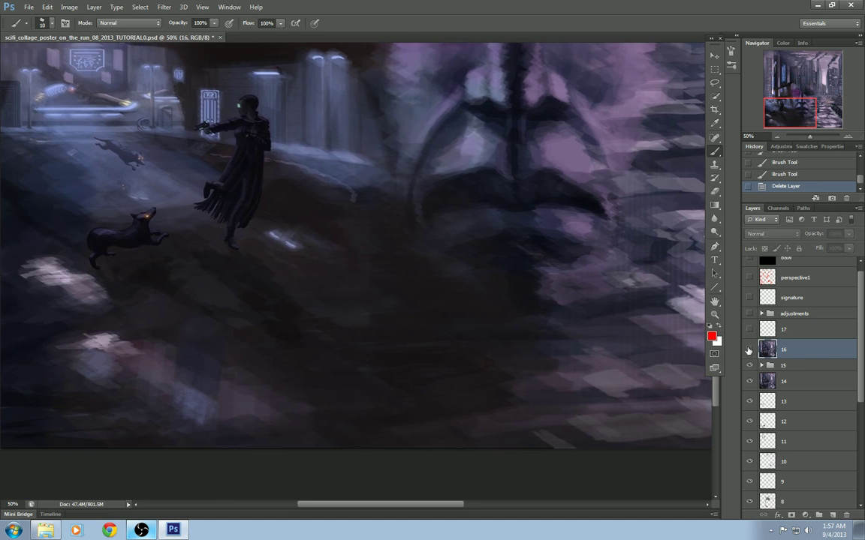
{"action": "left_click_drag", "start_coordinate": [503, 352], "coordinate": [457, 369]}
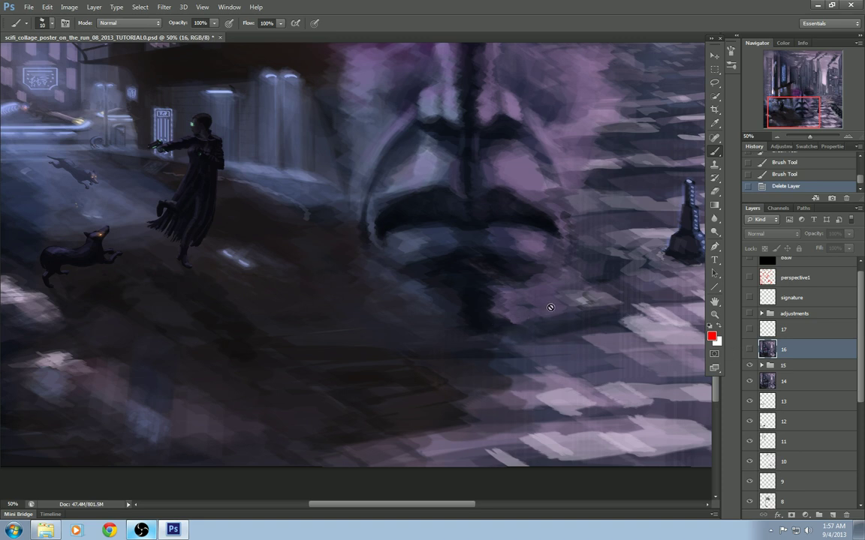
{"action": "left_click_drag", "start_coordinate": [500, 330], "coordinate": [494, 376]}
Compare the face's mouth and lower edge at 50% with layer 16 toggled, leaving the layer shown.
{"action": "left_click", "coordinate": [750, 351]}
{"action": "left_click", "coordinate": [749, 351]}
{"action": "left_click", "coordinate": [749, 350]}
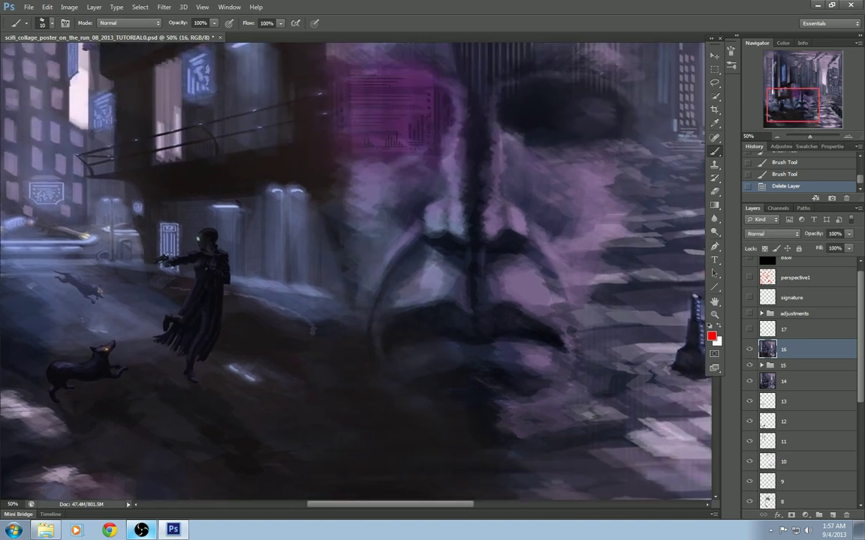
{"action": "left_click", "coordinate": [748, 350]}
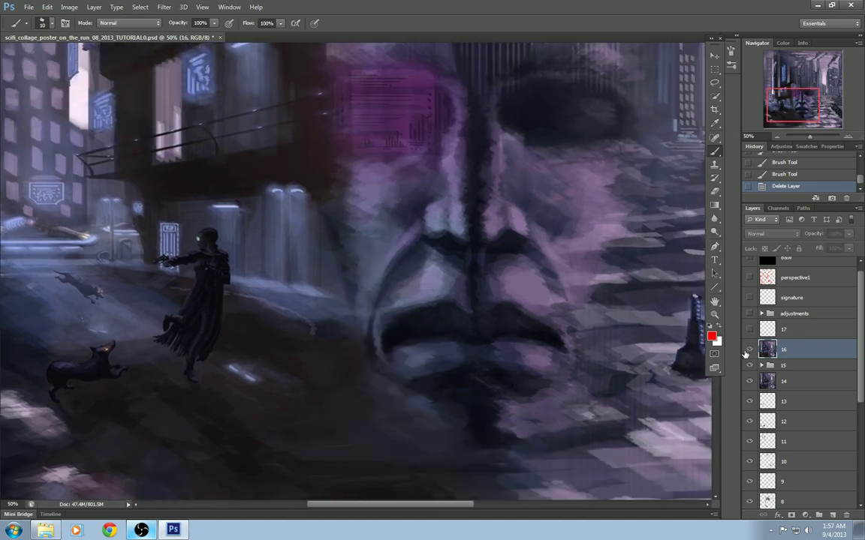
{"action": "left_click", "coordinate": [748, 350]}
{"action": "left_click_drag", "start_coordinate": [547, 350], "coordinate": [550, 315]}
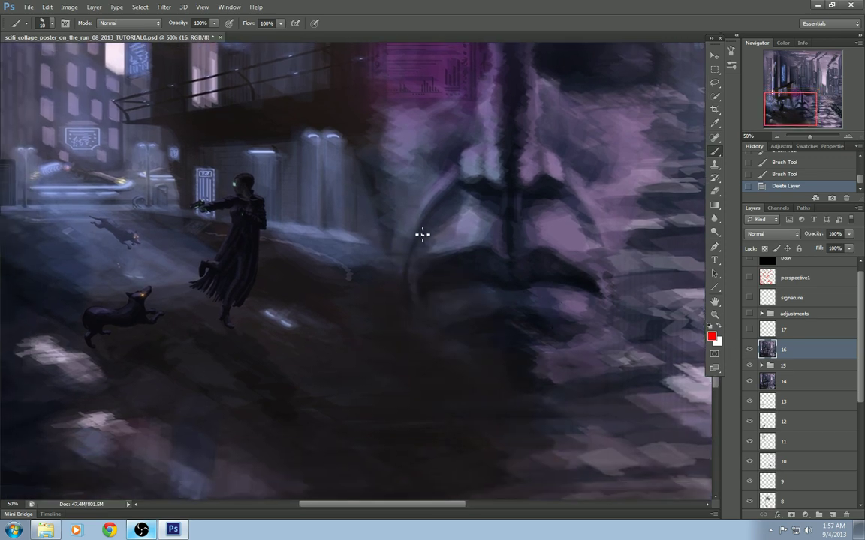
Compare the poster at 25% and in full at 16.7% with layer 16 hidden and shown.
{"action": "key", "text": "ctrl+minus"}
{"action": "key", "text": "ctrl+minus"}
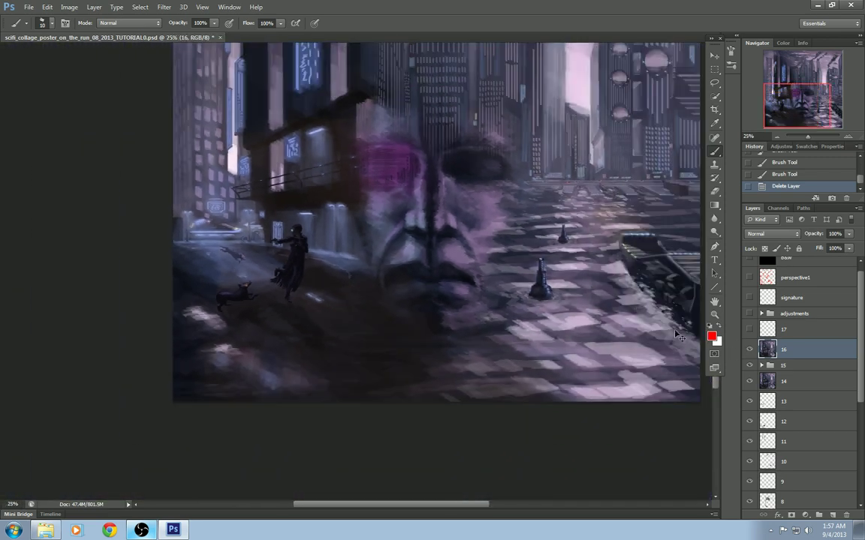
{"action": "left_click", "coordinate": [748, 350]}
{"action": "left_click", "coordinate": [748, 350]}
{"action": "key", "text": "ctrl+minus"}
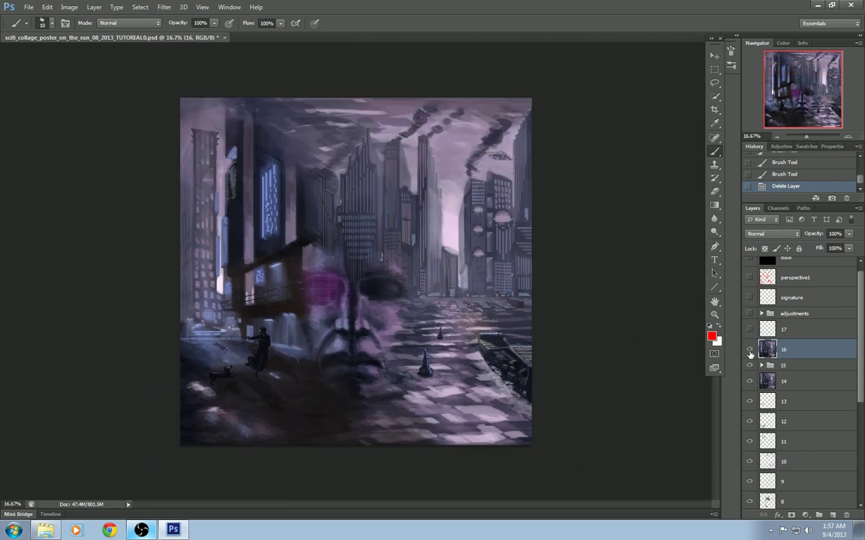
{"action": "left_click", "coordinate": [748, 350]}
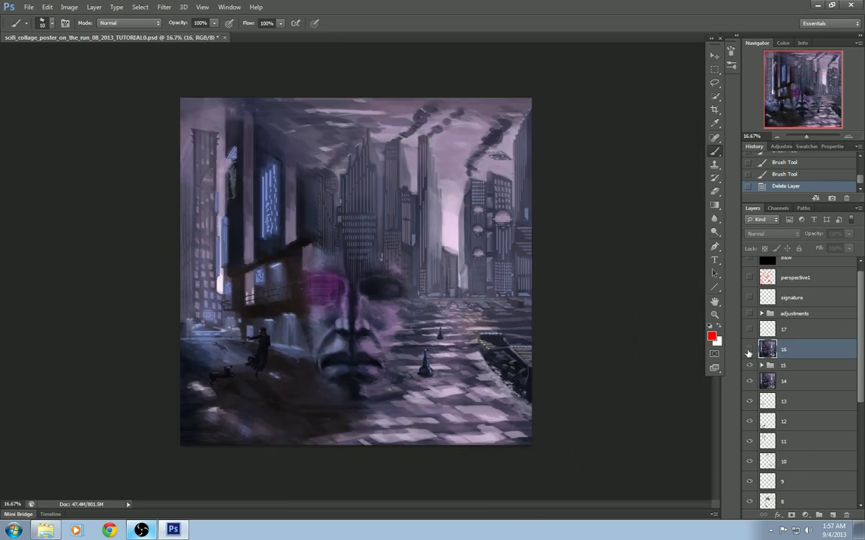
{"action": "left_click", "coordinate": [748, 350]}
Show and select layer 17, and enlarge the coated figure and dogs on the street.
{"action": "left_click", "coordinate": [749, 330]}
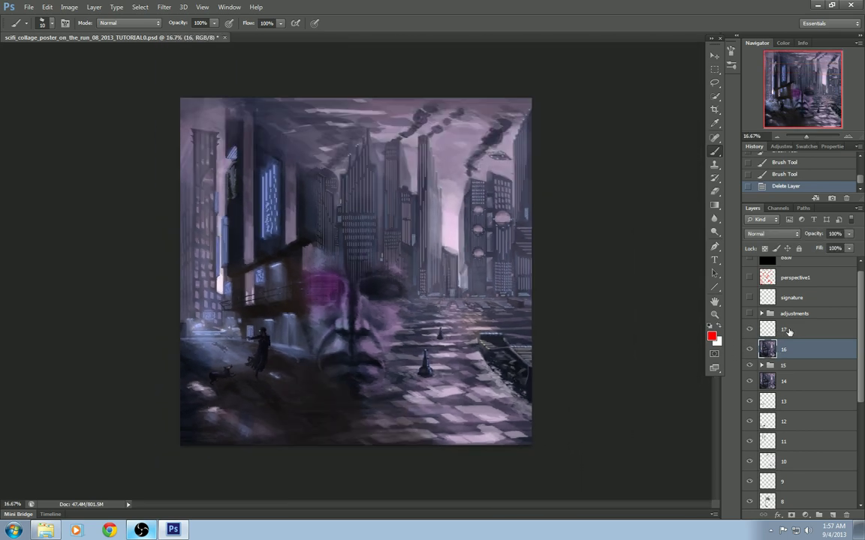
{"action": "left_click", "coordinate": [789, 331]}
{"action": "key", "text": "ctrl+plus"}
{"action": "key", "text": "ctrl+plus"}
{"action": "left_click_drag", "start_coordinate": [229, 412], "coordinate": [523, 284]}
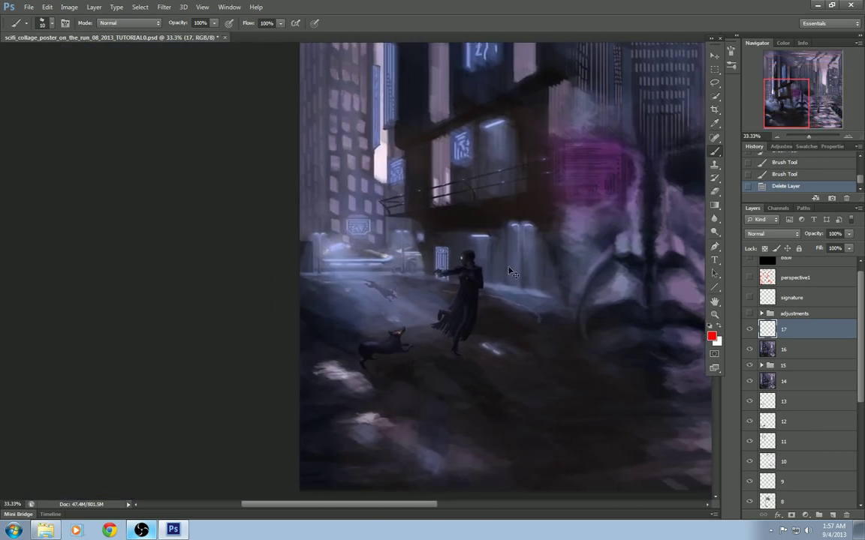
{"action": "scroll", "coordinate": [510, 272], "scroll_direction": "up", "scroll_amount": 2}
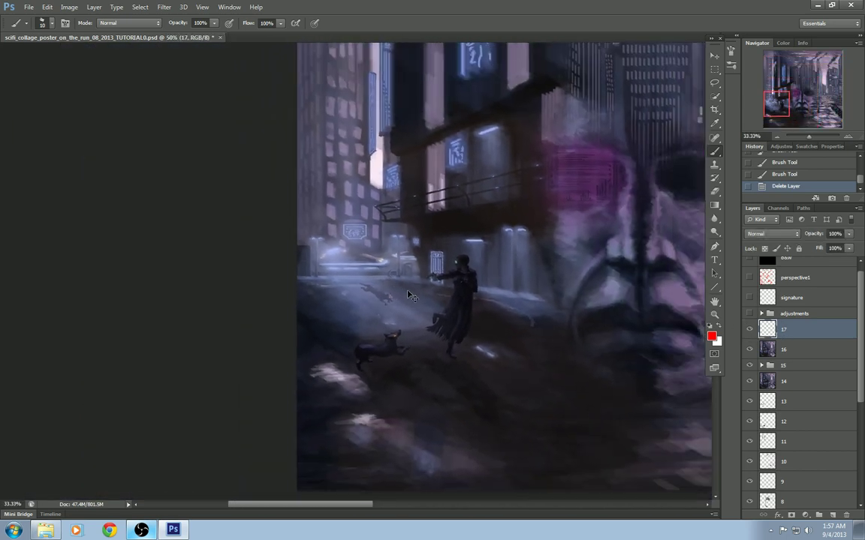
Compare the dogs and coated figure on the street at 100% with layer 17 hidden and shown, leaving the layer shown.
{"action": "key", "text": "ctrl+minus"}
{"action": "key", "text": "ctrl+minus"}
{"action": "key", "text": "ctrl+plus"}
{"action": "key", "text": "ctrl+plus"}
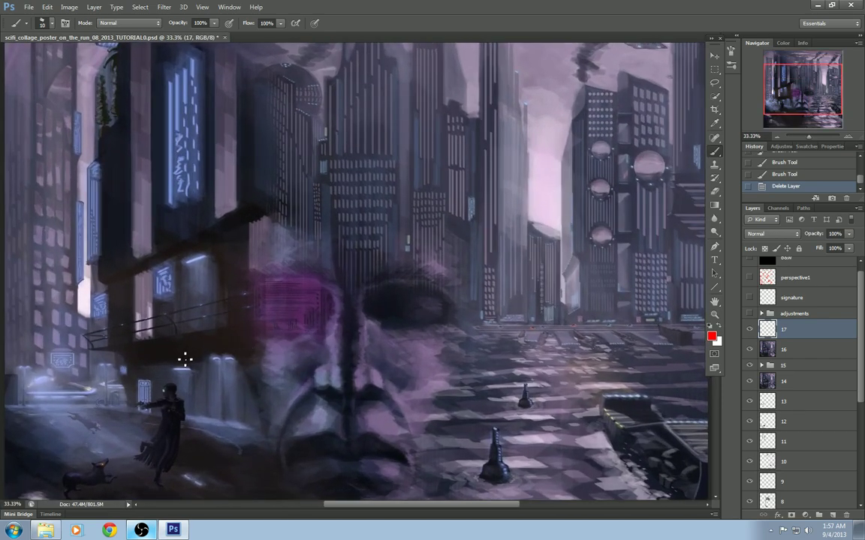
{"action": "scroll", "coordinate": [185, 360], "scroll_direction": "up", "scroll_amount": 3}
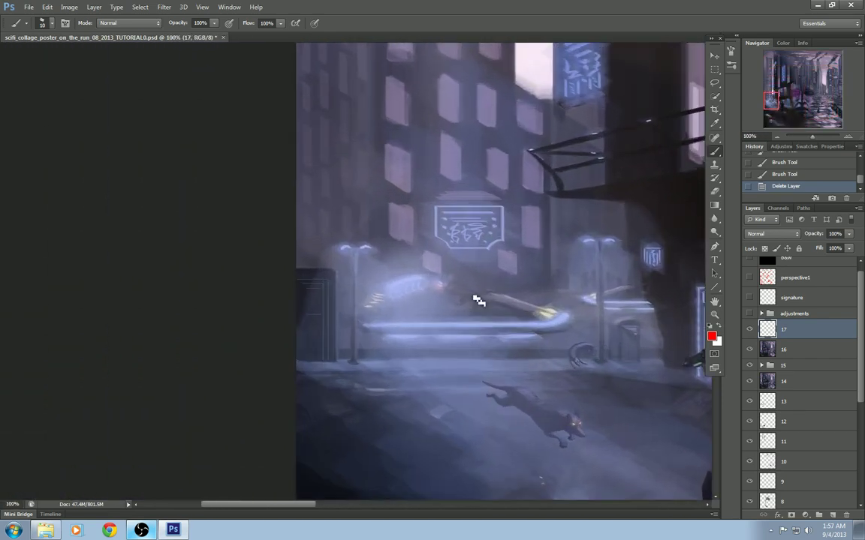
{"action": "left_click_drag", "start_coordinate": [478, 300], "coordinate": [343, 237]}
{"action": "left_click", "coordinate": [748, 331]}
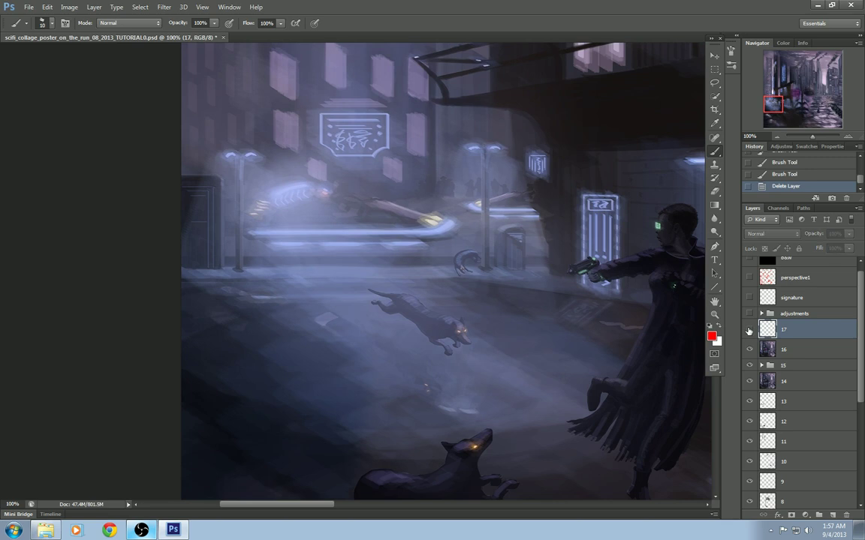
{"action": "left_click", "coordinate": [749, 331]}
{"action": "left_click", "coordinate": [747, 331]}
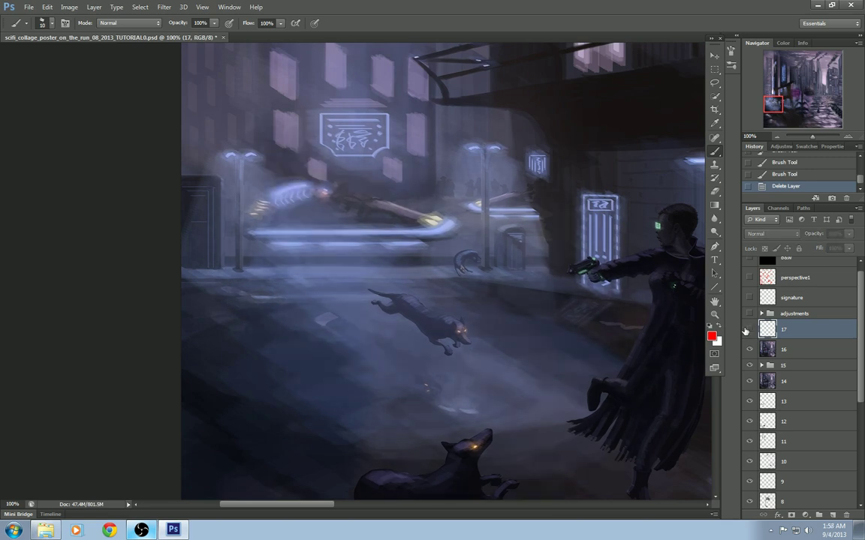
{"action": "left_click", "coordinate": [747, 330]}
{"action": "left_click", "coordinate": [748, 331]}
{"action": "left_click", "coordinate": [748, 330]}
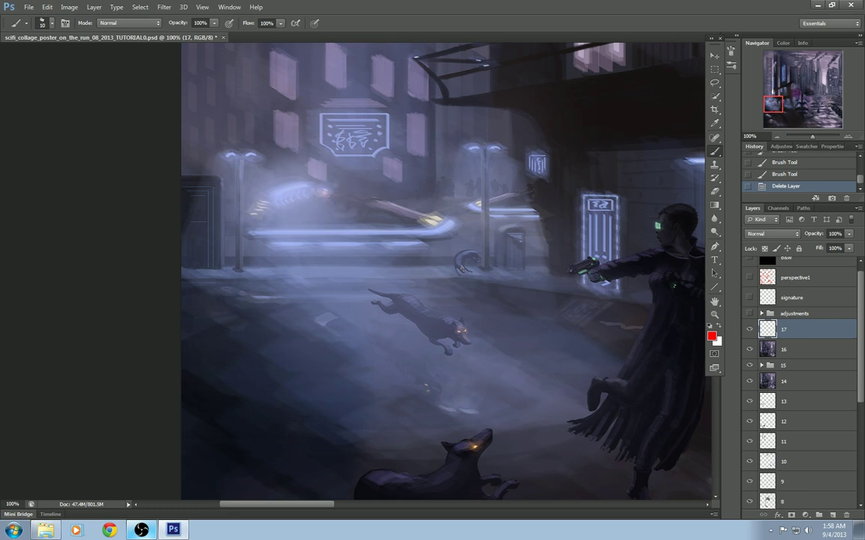
{"action": "left_click", "coordinate": [748, 330]}
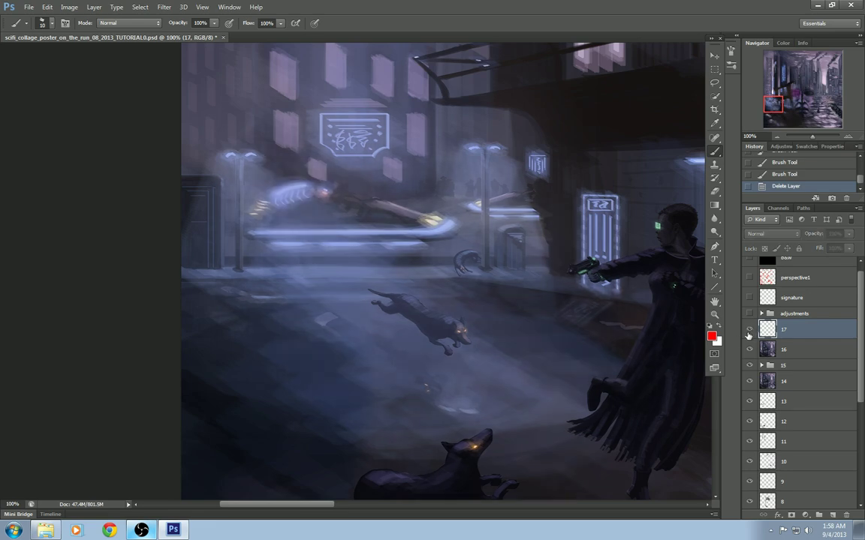
{"action": "left_click", "coordinate": [748, 330]}
Check layer 17's effect on the street once more at 100%, and inspect the foreground dog and the full coated figure.
{"action": "key", "text": "ctrl+minus"}
{"action": "key", "text": "ctrl+minus"}
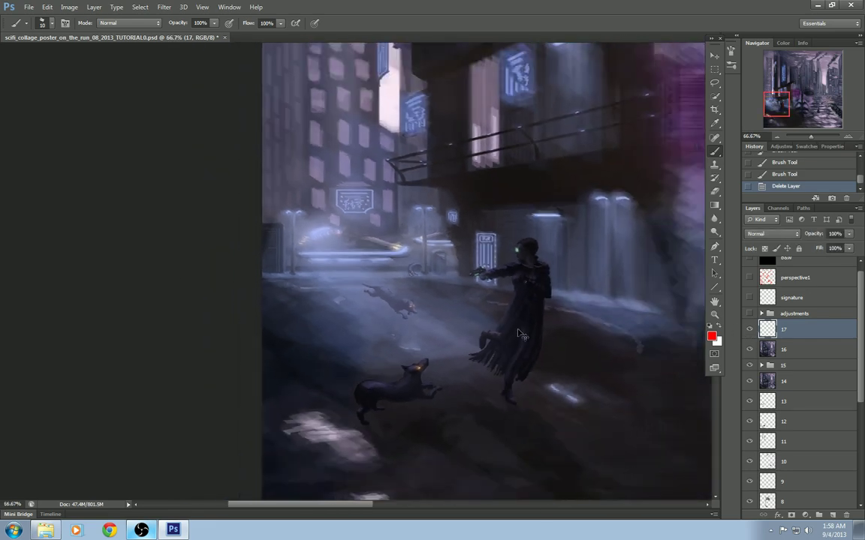
{"action": "key", "text": "ctrl+plus"}
{"action": "key", "text": "ctrl+plus"}
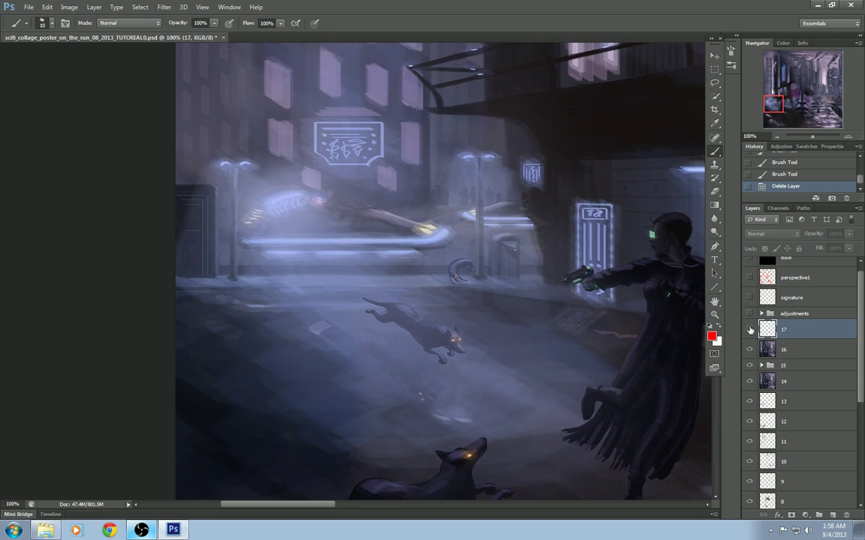
{"action": "left_click", "coordinate": [749, 330]}
{"action": "left_click", "coordinate": [749, 330]}
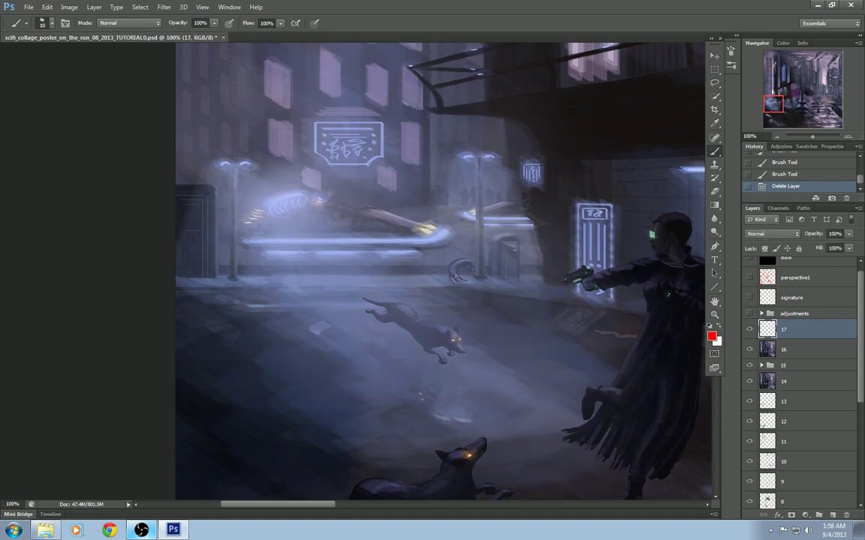
{"action": "left_click_drag", "start_coordinate": [472, 422], "coordinate": [445, 339]}
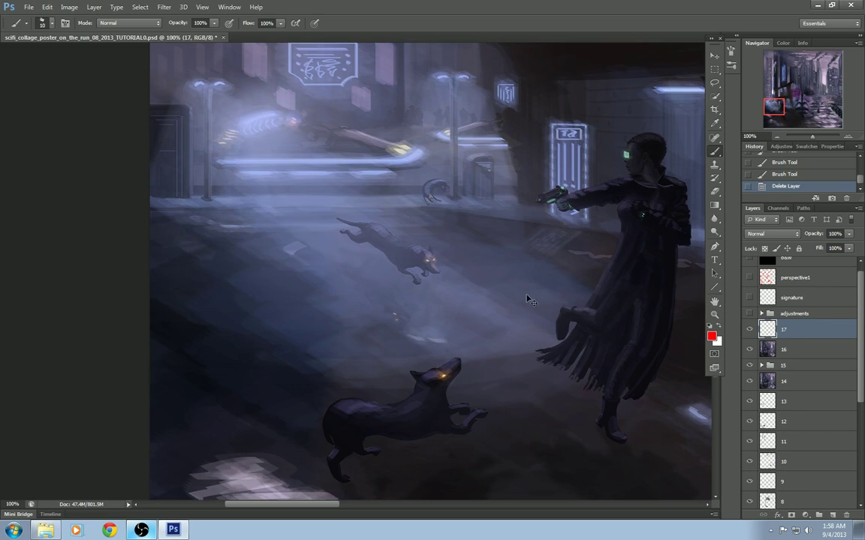
View the whole poster at 16.7% and compare it with the adjustments group shown and hidden.
{"action": "key", "text": "ctrl+minus"}
{"action": "key", "text": "ctrl+minus"}
{"action": "key", "text": "ctrl+minus"}
{"action": "key", "text": "ctrl+minus"}
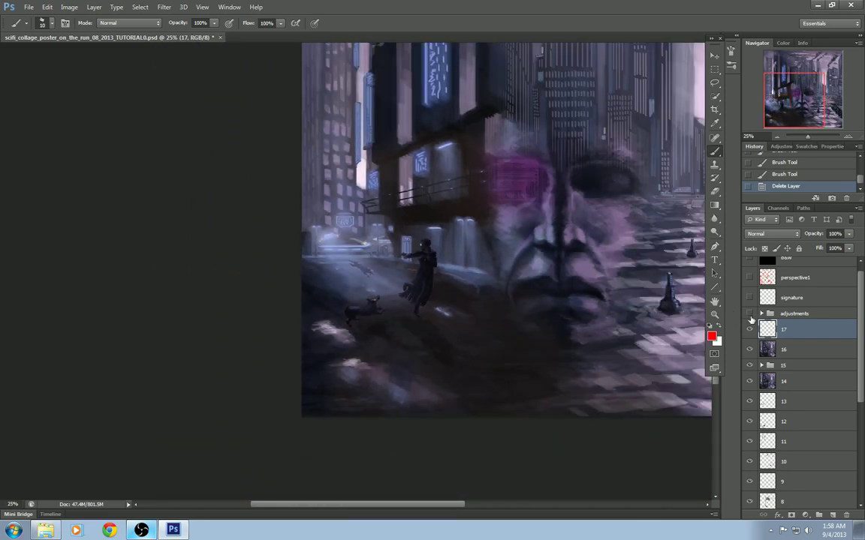
{"action": "key", "text": "ctrl+minus"}
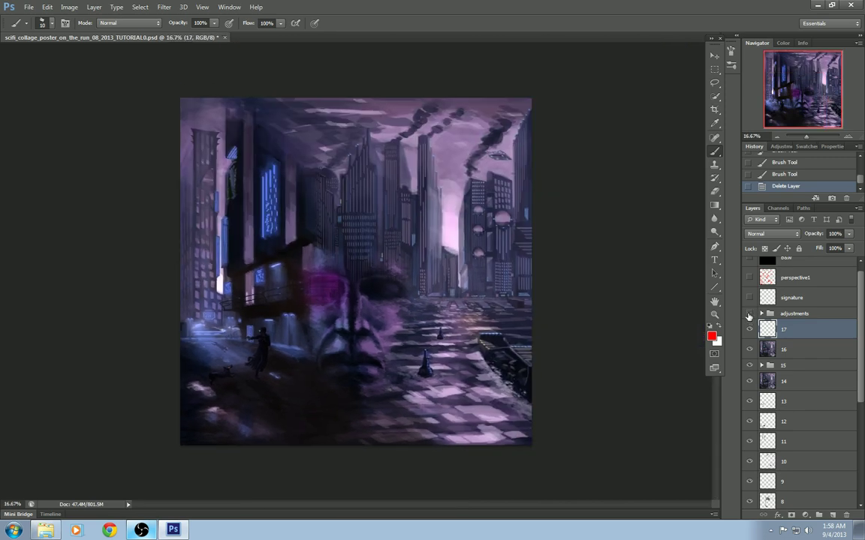
{"action": "left_click", "coordinate": [749, 317]}
{"action": "left_click", "coordinate": [749, 317]}
{"action": "left_click", "coordinate": [749, 315]}
{"action": "left_click", "coordinate": [749, 316]}
{"action": "left_click", "coordinate": [748, 315]}
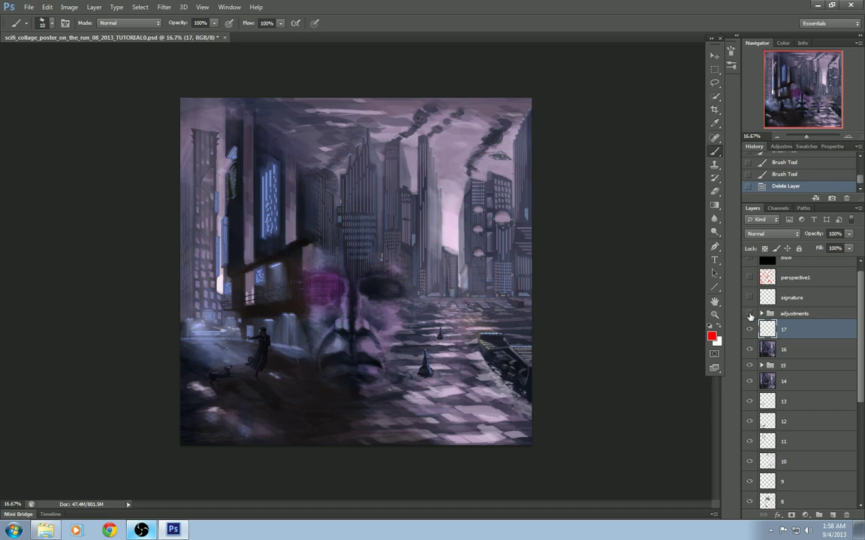
Show the adjustments group over the full poster, toggling it repeatedly to compare the colours and contrast.
{"action": "left_click", "coordinate": [749, 315]}
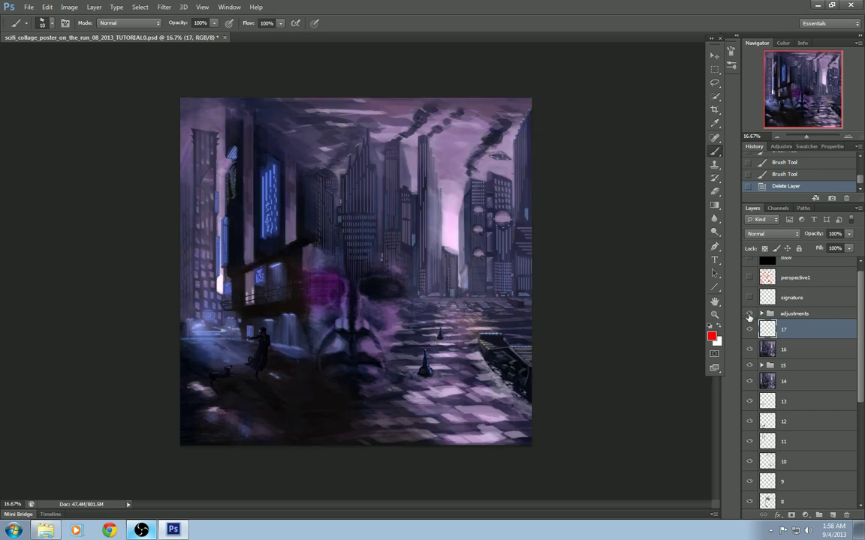
{"action": "left_click", "coordinate": [749, 314]}
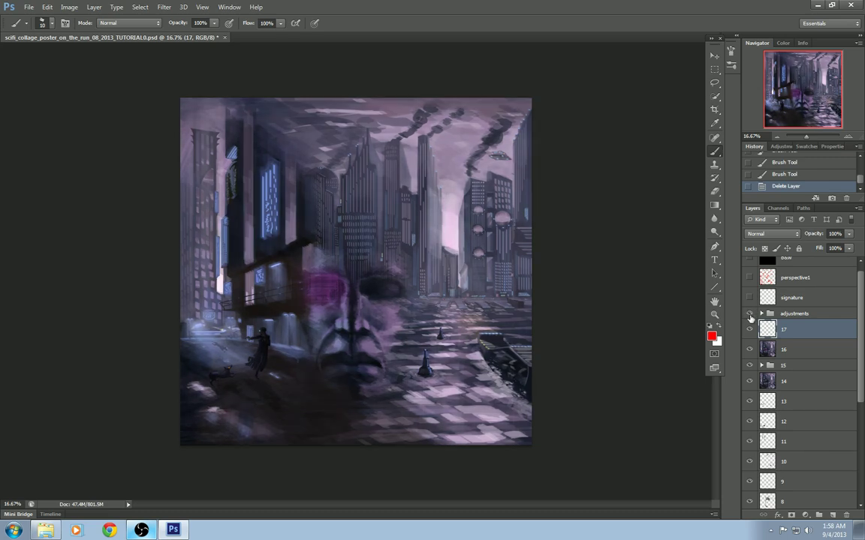
{"action": "left_click", "coordinate": [749, 315]}
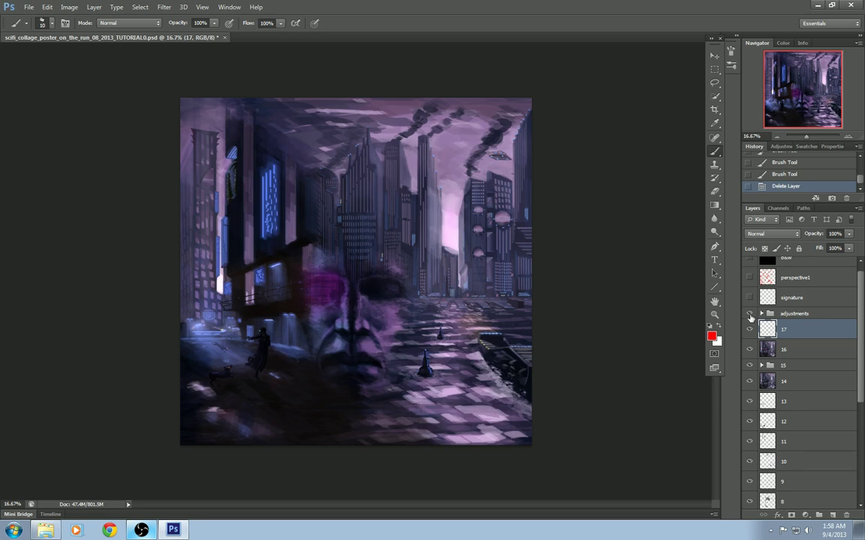
{"action": "left_click", "coordinate": [749, 315]}
{"action": "left_click", "coordinate": [750, 314]}
{"action": "left_click", "coordinate": [749, 314]}
{"action": "left_click", "coordinate": [749, 314]}
{"action": "left_click", "coordinate": [749, 315]}
{"action": "left_click", "coordinate": [749, 315]}
Examine the adjusted poster at 25%, and compare the full view with the adjustments group hidden and shown.
{"action": "key", "text": "ctrl+plus"}
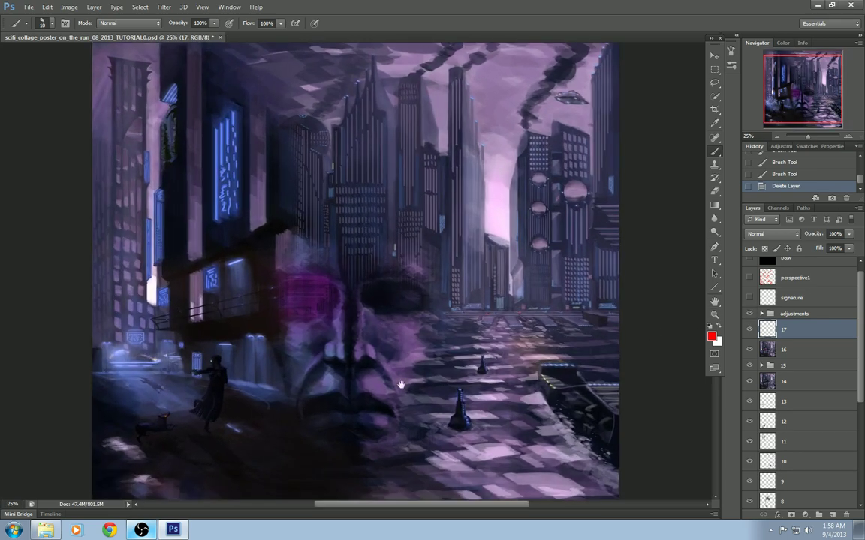
{"action": "left_click_drag", "start_coordinate": [398, 399], "coordinate": [465, 326]}
{"action": "key", "text": "ctrl+minus"}
{"action": "left_click", "coordinate": [749, 314]}
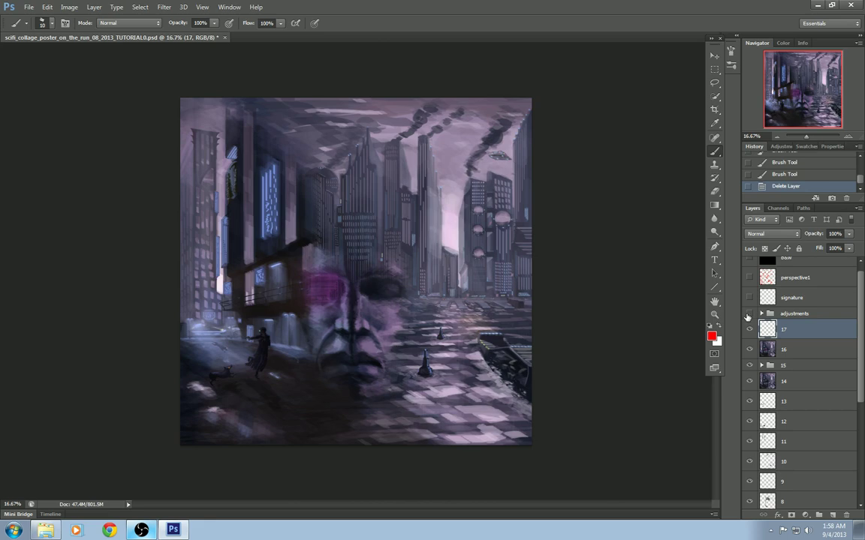
{"action": "left_click", "coordinate": [749, 314]}
{"action": "left_click", "coordinate": [749, 315]}
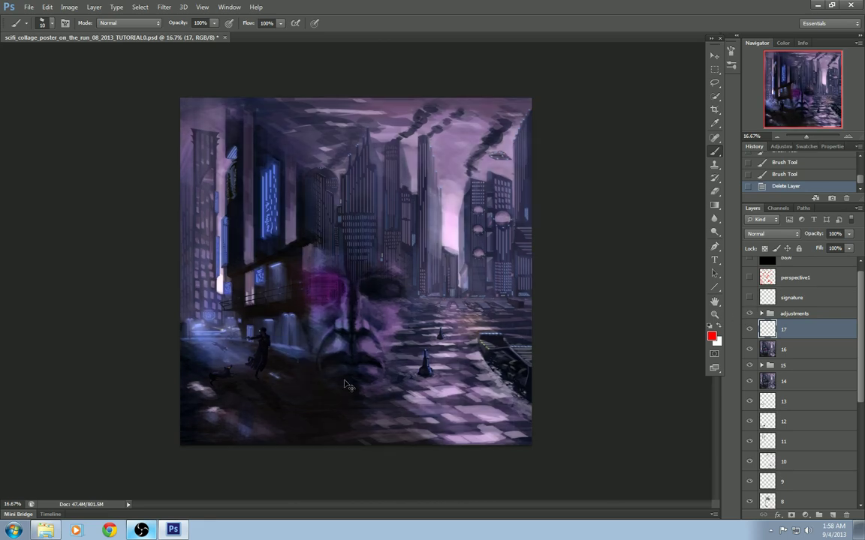
Inspect the street figure and dogs at 50% while toggling the adjustments group and layer 17, leaving both shown.
{"action": "key", "text": "ctrl+plus"}
{"action": "key", "text": "ctrl+plus"}
{"action": "left_click_drag", "start_coordinate": [265, 442], "coordinate": [510, 268]}
{"action": "key", "text": "ctrl+plus"}
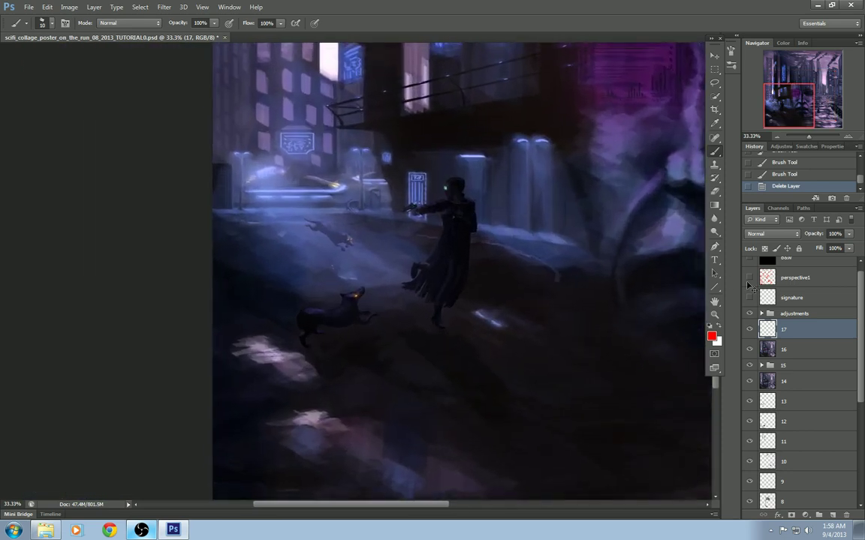
{"action": "left_click", "coordinate": [748, 315]}
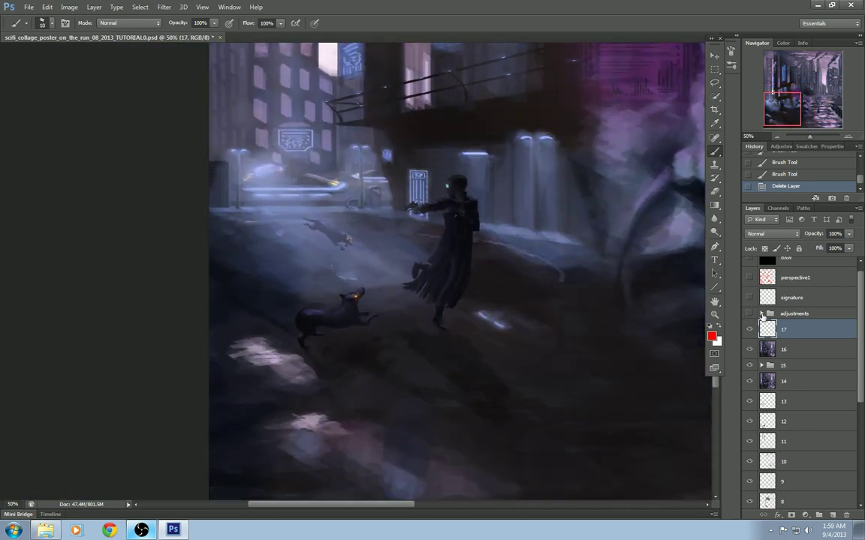
{"action": "left_click", "coordinate": [749, 332]}
{"action": "left_click", "coordinate": [750, 330]}
{"action": "left_click", "coordinate": [750, 314]}
{"action": "left_click", "coordinate": [749, 314]}
Return to the full poster at 16.7% and recheck the adjustments group hidden and shown, leaving it shown.
{"action": "key", "text": "ctrl+minus"}
{"action": "key", "text": "ctrl+minus"}
{"action": "key", "text": "ctrl+minus"}
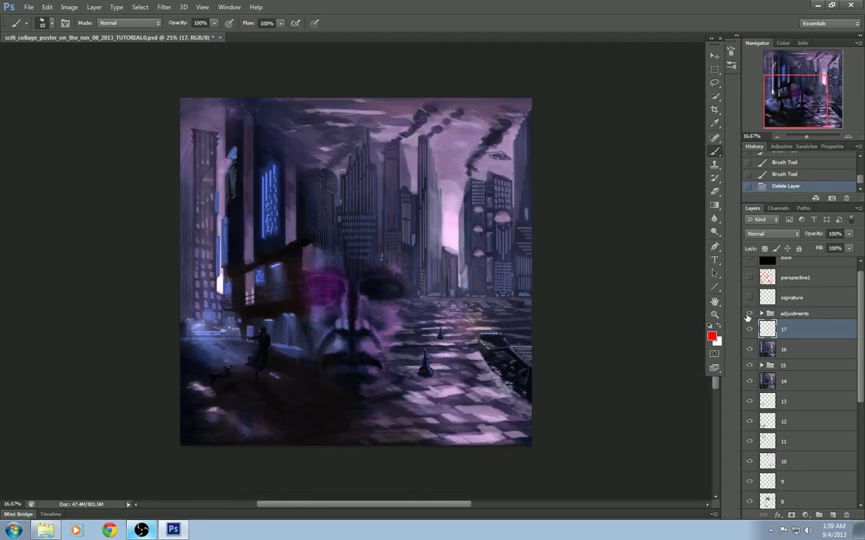
{"action": "left_click", "coordinate": [749, 315]}
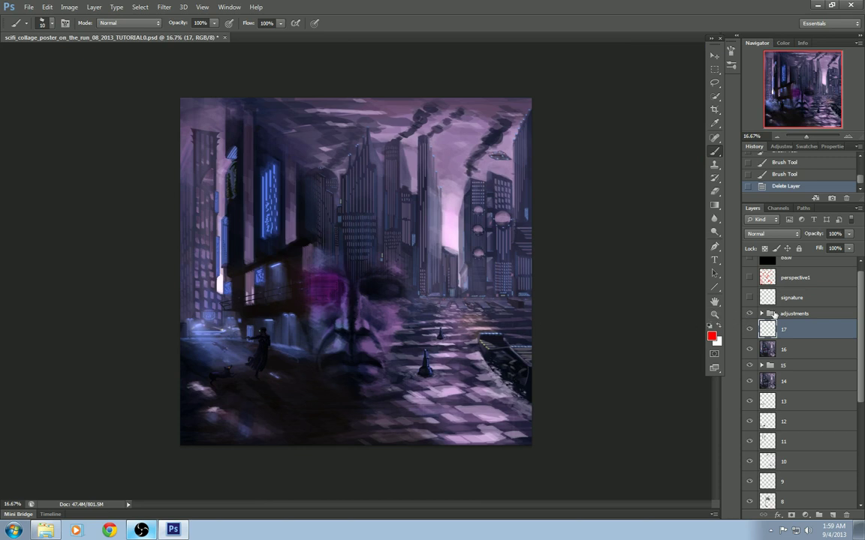
{"action": "left_click", "coordinate": [749, 315]}
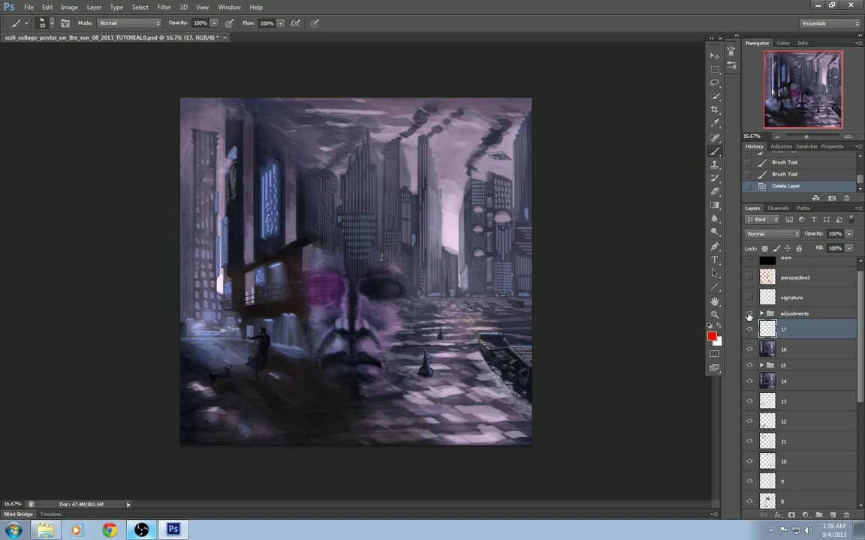
{"action": "left_click", "coordinate": [749, 314]}
Show and select the signature layer, and preview the poster in grayscale with the b&w layer before hiding that layer.
{"action": "left_click", "coordinate": [749, 299]}
{"action": "left_click", "coordinate": [791, 301]}
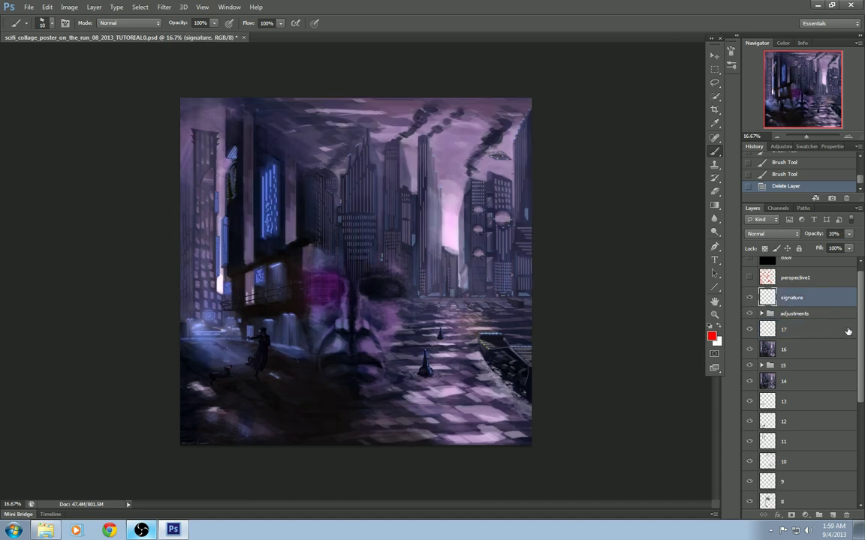
{"action": "scroll", "coordinate": [863, 319], "scroll_direction": "up", "scroll_amount": 1}
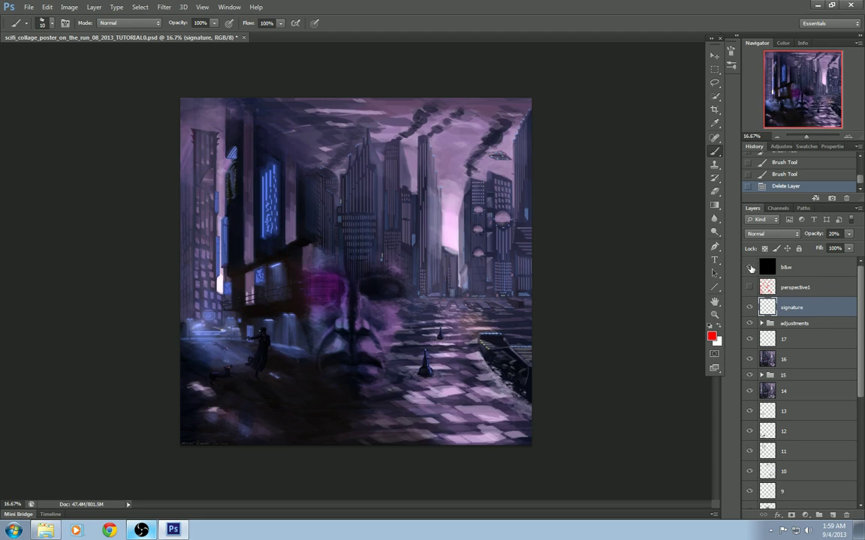
{"action": "left_click", "coordinate": [749, 268]}
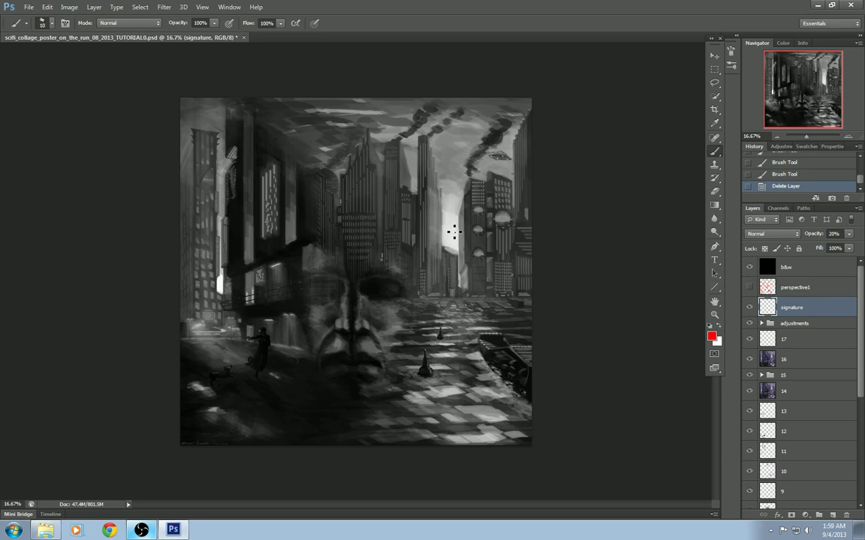
{"action": "left_click", "coordinate": [749, 267]}
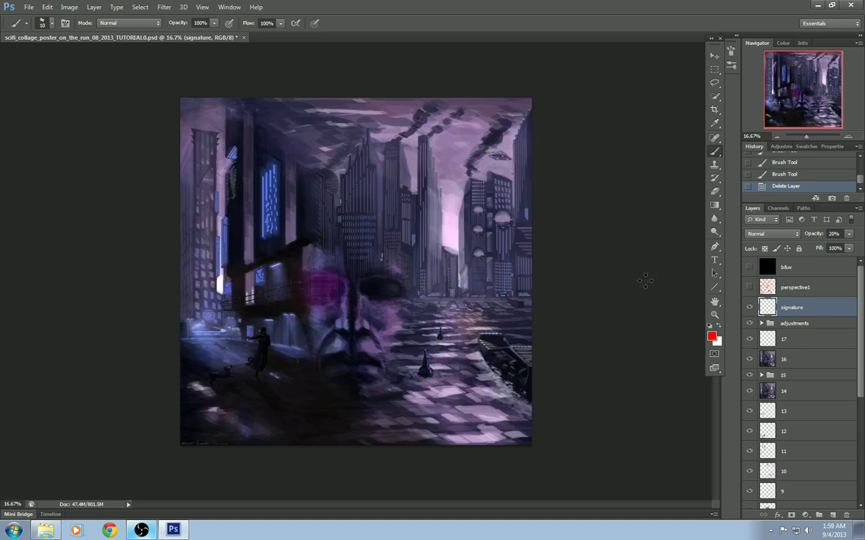